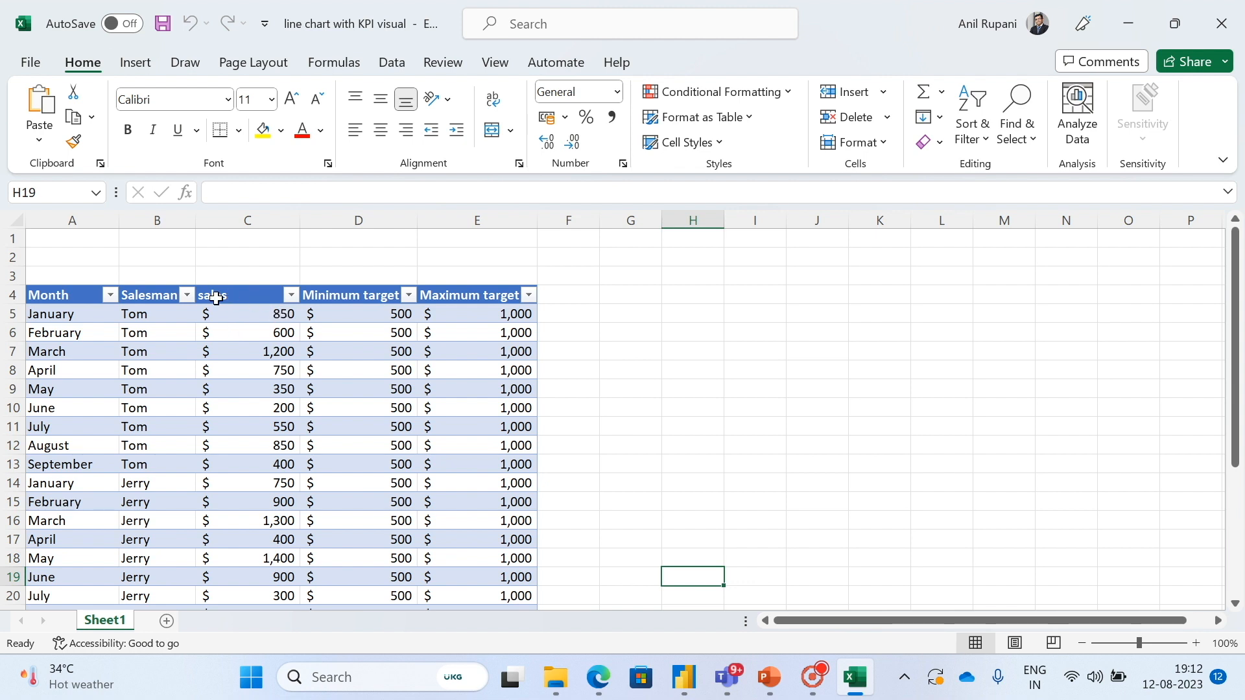
Check which salesmen the Salesman column's filter offers in the Excel sales table, without applying a filter.
{"action": "left_click", "coordinate": [187, 297]}
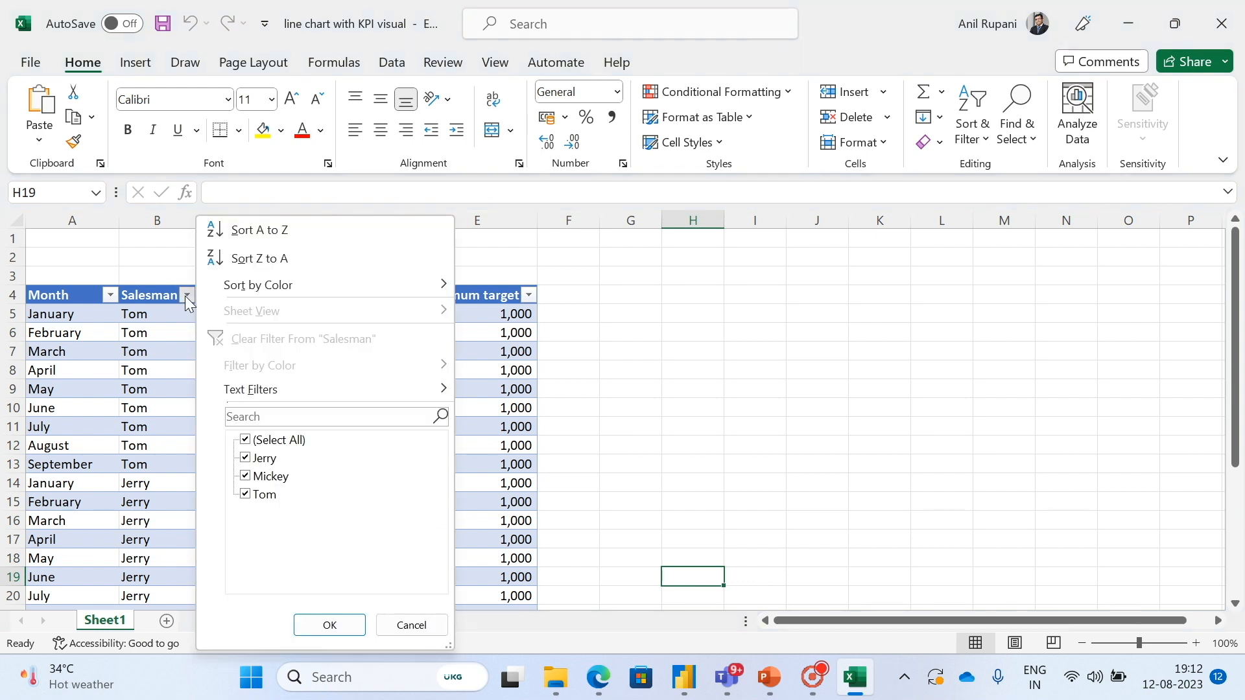
{"action": "left_click", "coordinate": [512, 269]}
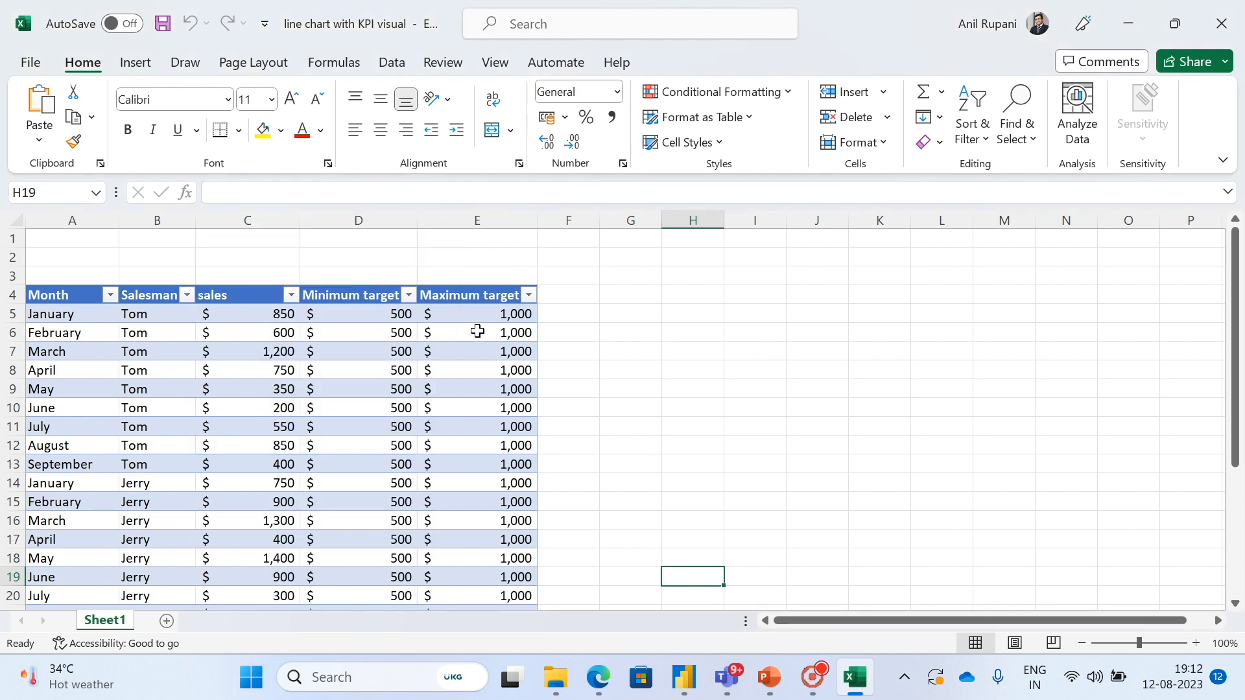
{"action": "left_click", "coordinate": [603, 331]}
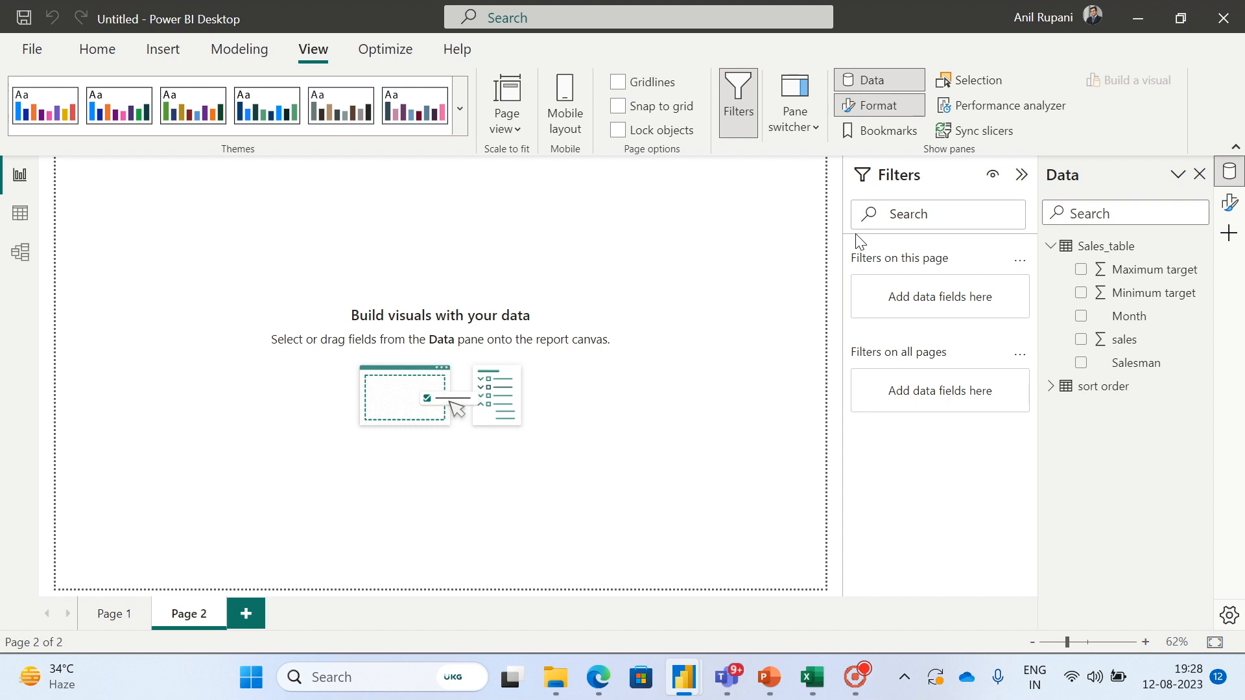
Insert a line chart on Page 2 of the Power BI Desktop report with Month from Sales_table on its X-axis.
{"action": "left_click", "coordinate": [92, 49]}
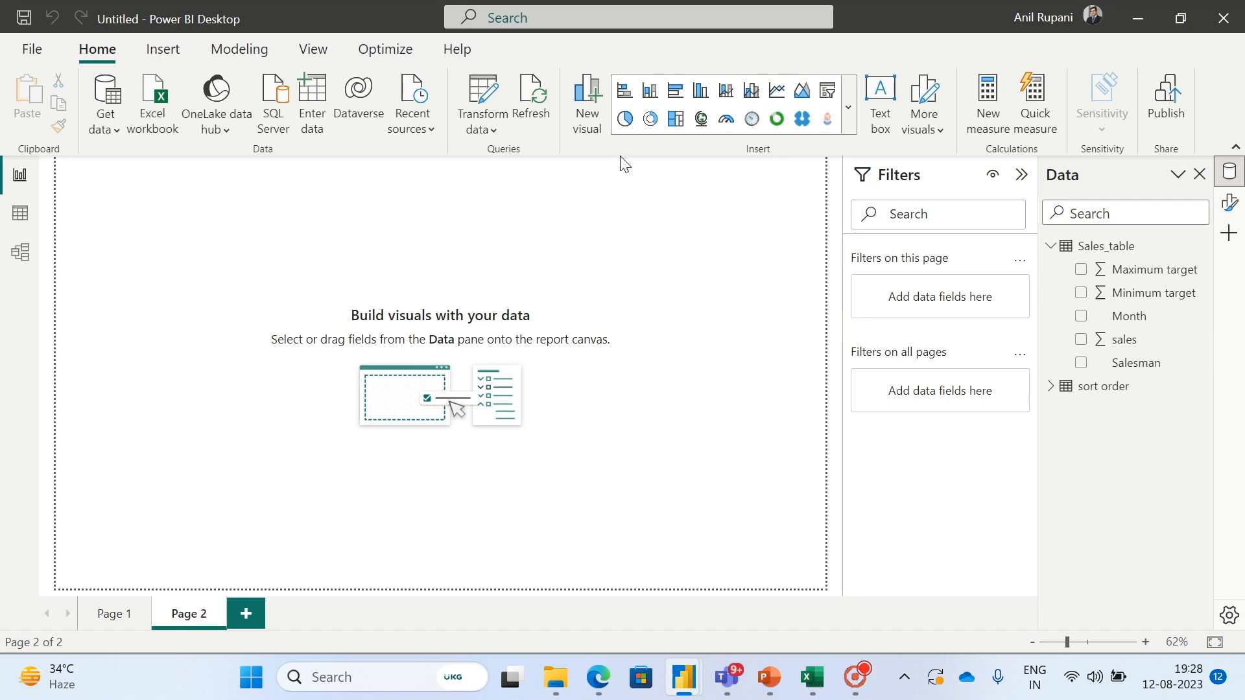
{"action": "left_click", "coordinate": [776, 91]}
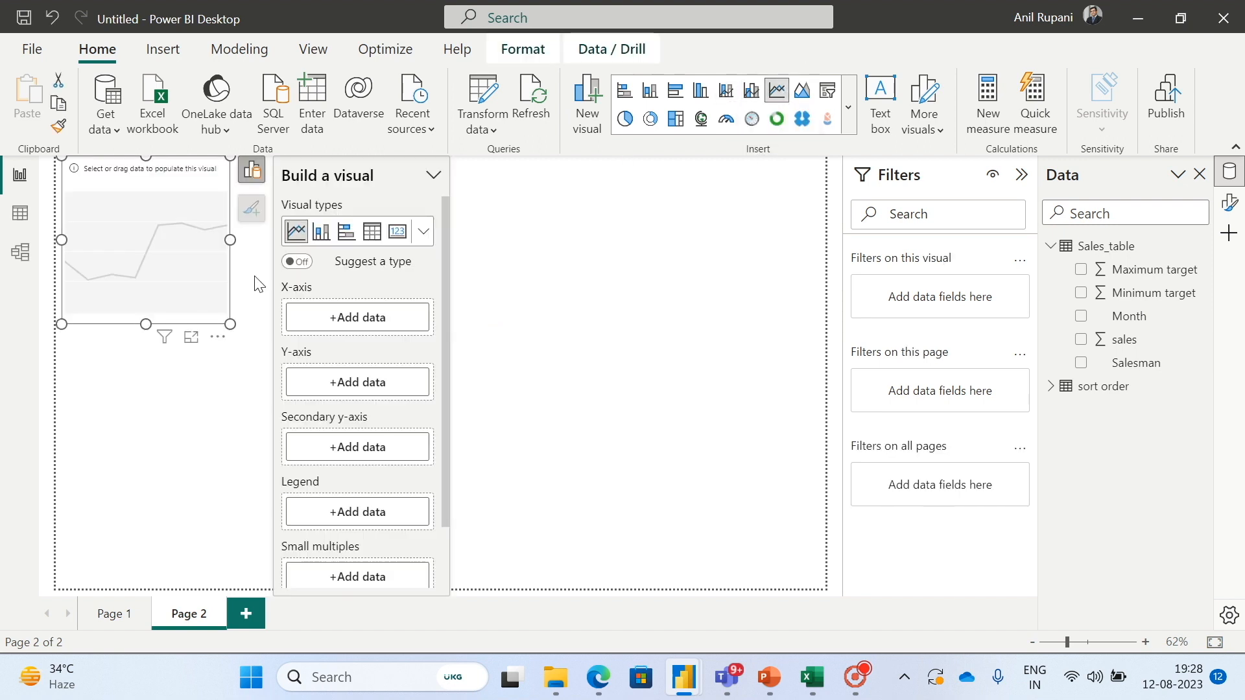
{"action": "left_click", "coordinate": [400, 332]}
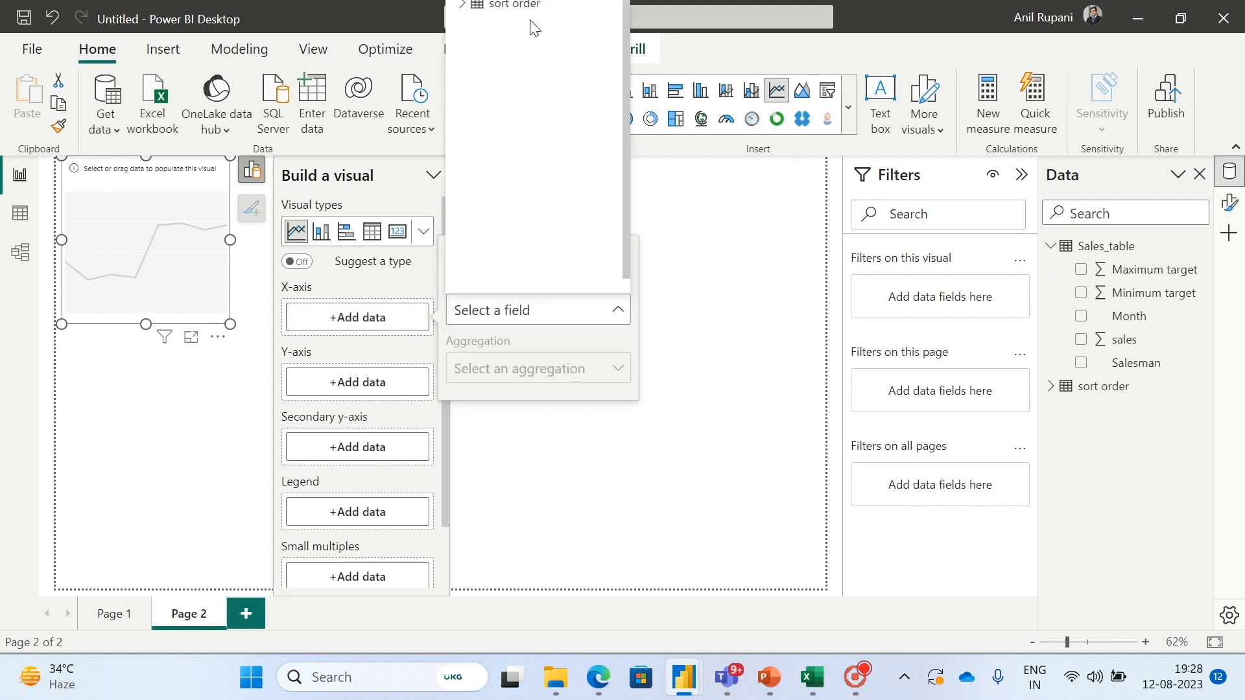
{"action": "left_click", "coordinate": [1080, 318]}
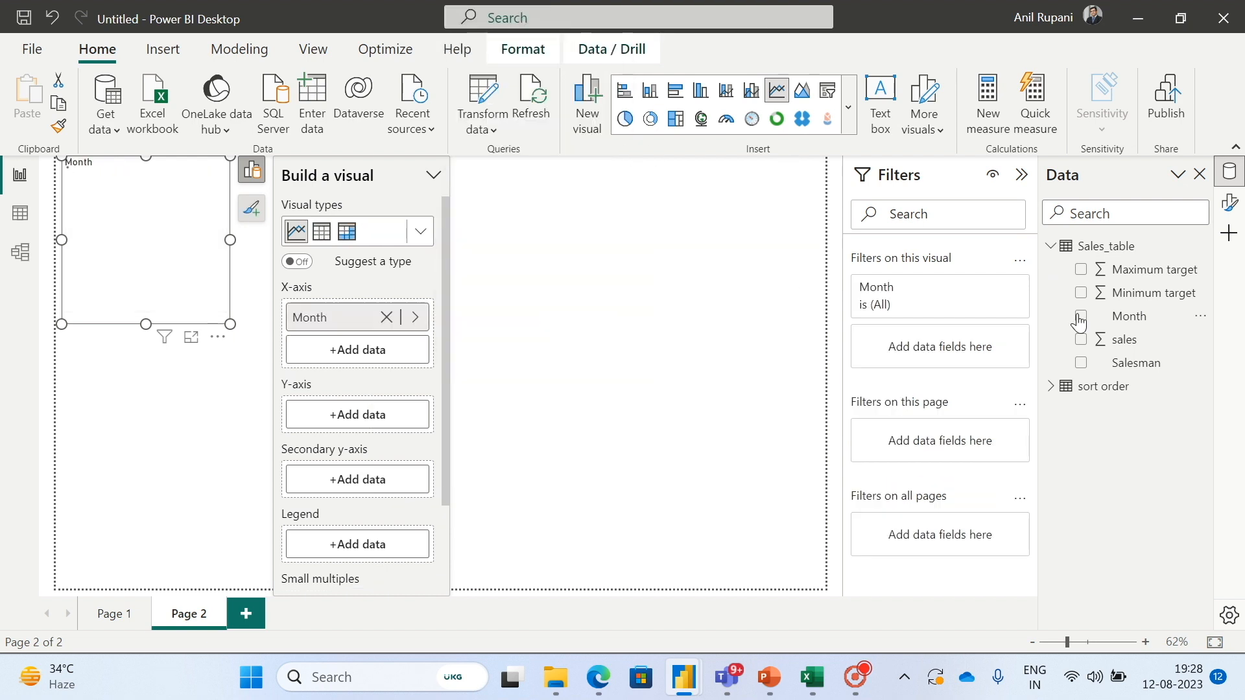
Add the sales field from Sales_table to the line chart's Y-axis.
{"action": "left_click", "coordinate": [364, 418]}
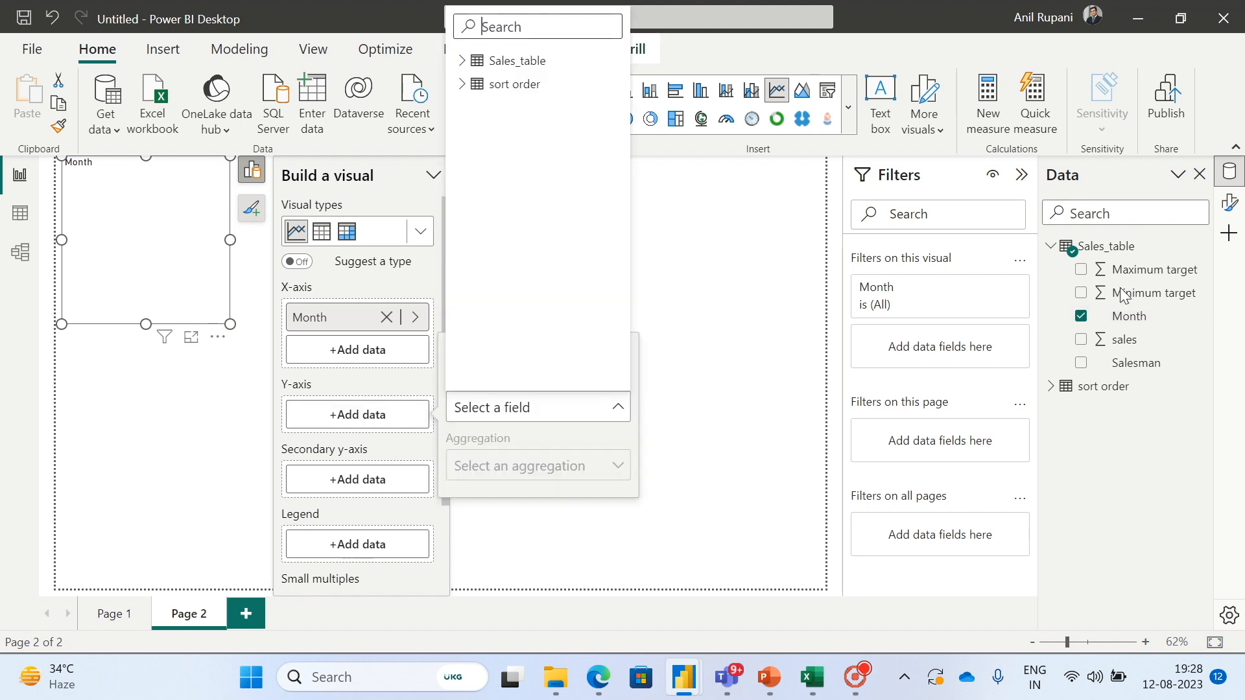
{"action": "left_click", "coordinate": [1080, 340]}
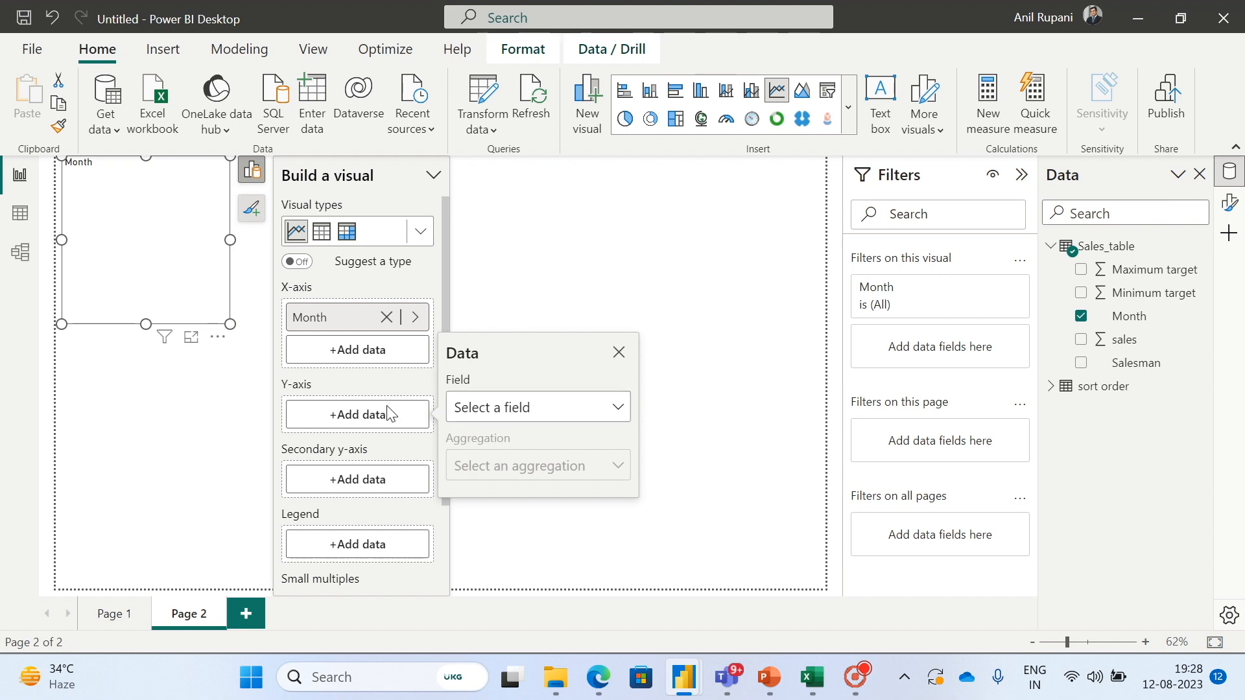
{"action": "left_click", "coordinate": [494, 407]}
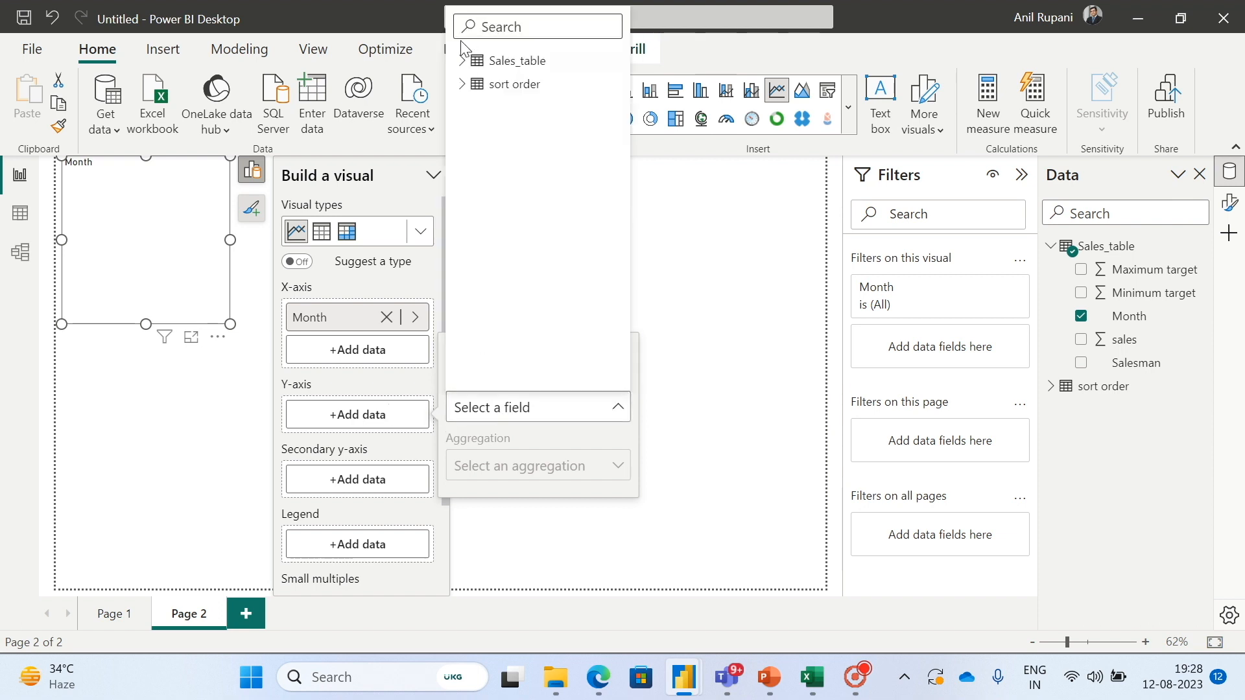
{"action": "left_click", "coordinate": [462, 61]}
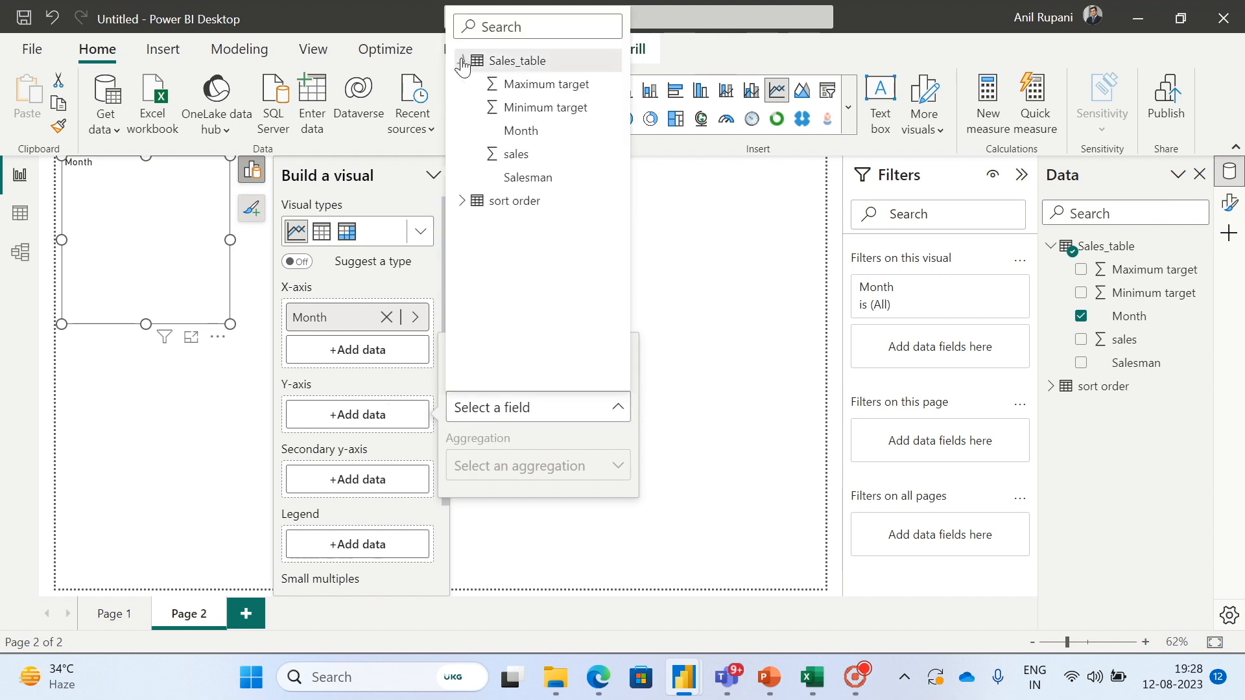
{"action": "left_click", "coordinate": [523, 157]}
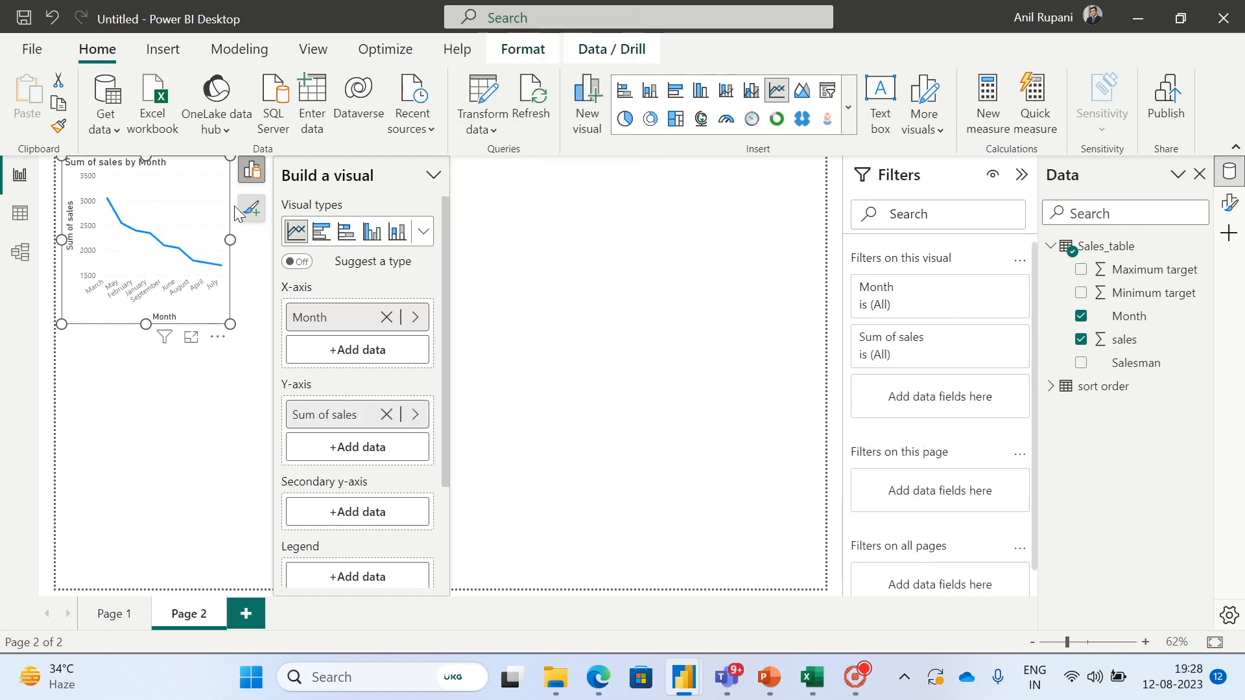
Enlarge the line chart to cover most of the report page and move it toward the page's center.
{"action": "left_click_drag", "start_coordinate": [228, 241], "coordinate": [635, 279]}
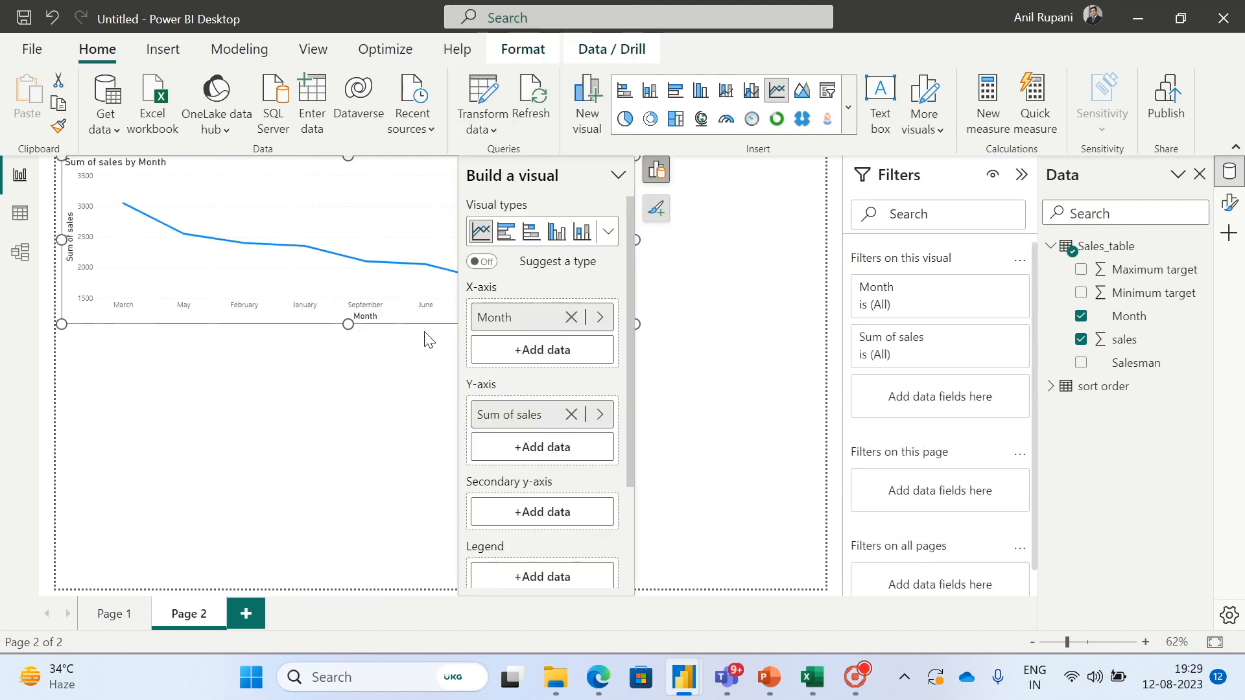
{"action": "left_click_drag", "start_coordinate": [347, 324], "coordinate": [349, 500]}
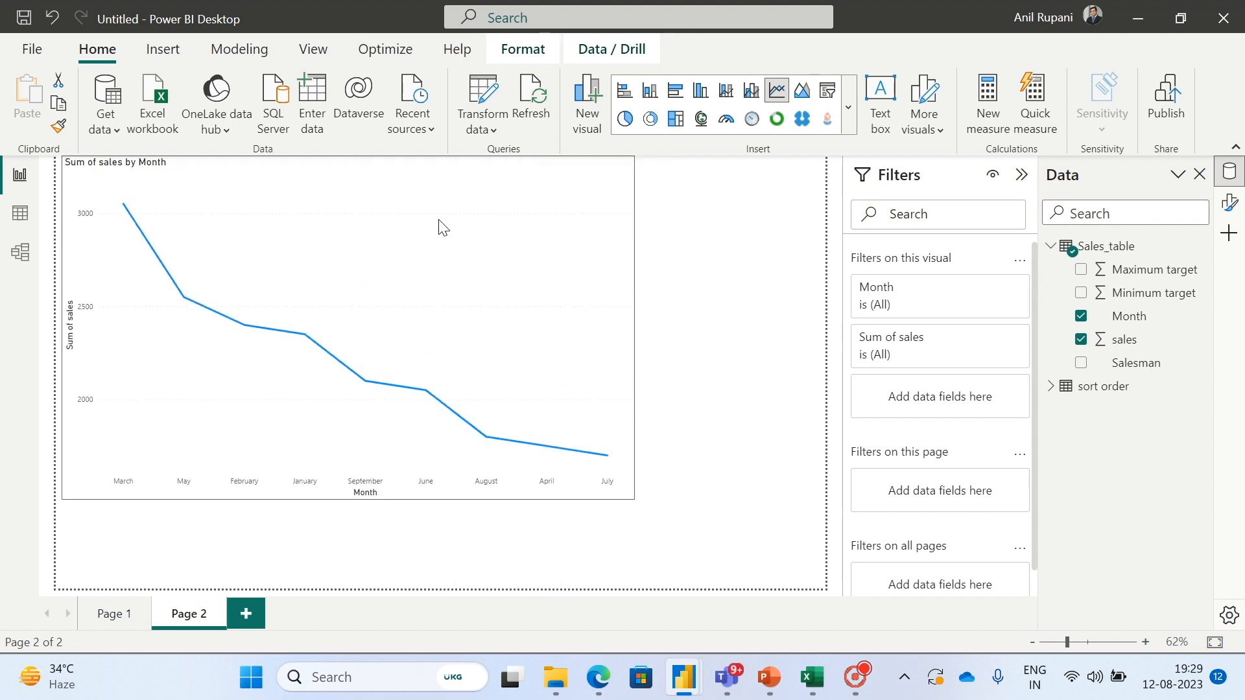
{"action": "left_click_drag", "start_coordinate": [367, 201], "coordinate": [430, 243]}
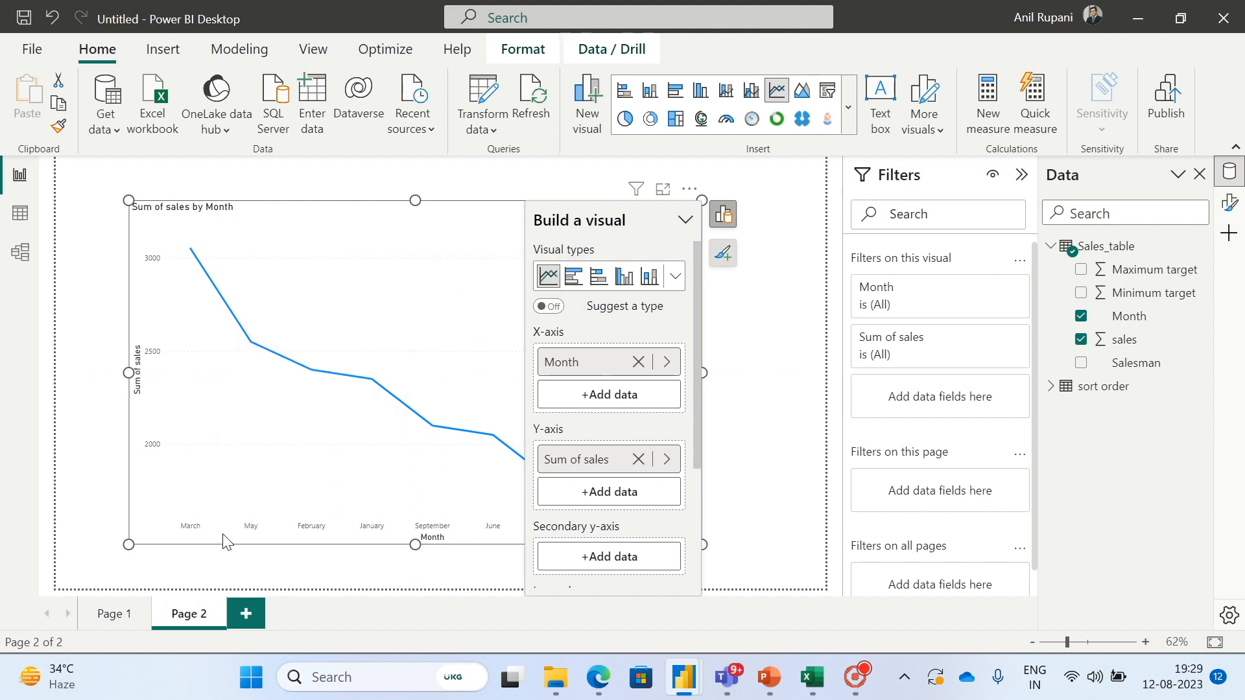
{"action": "left_click", "coordinate": [254, 551]}
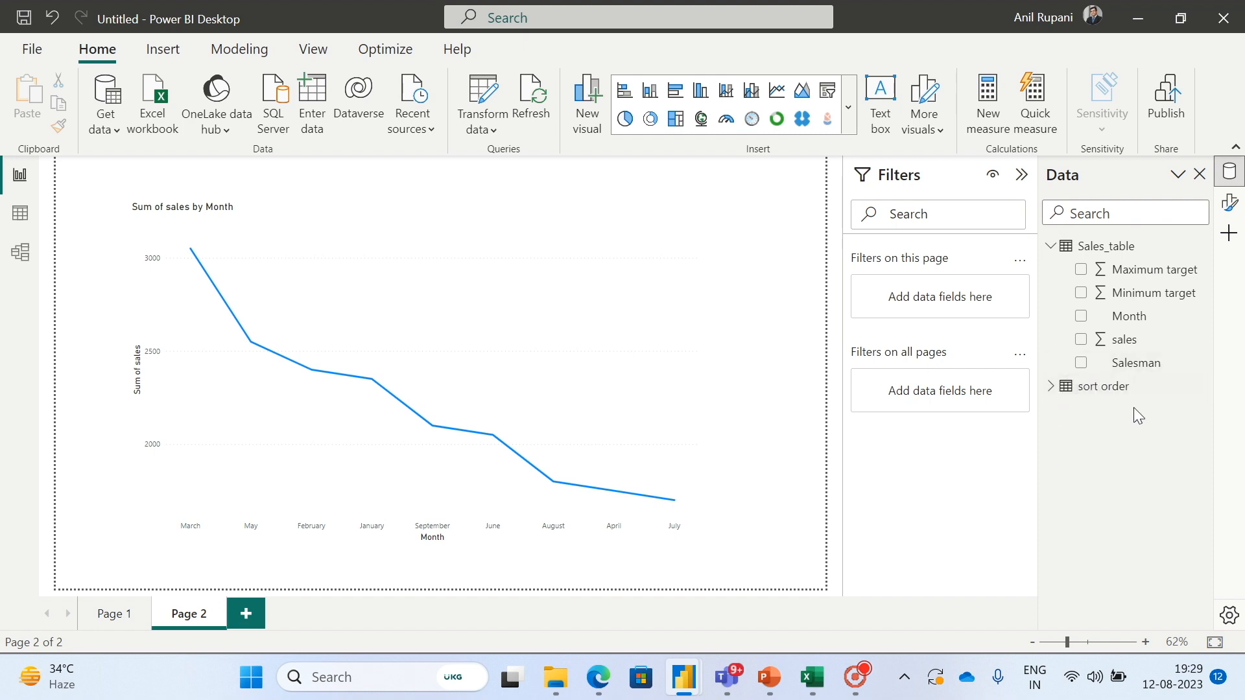
Replace the line chart's X-axis field with month from the sort order table.
{"action": "left_click", "coordinate": [1051, 388]}
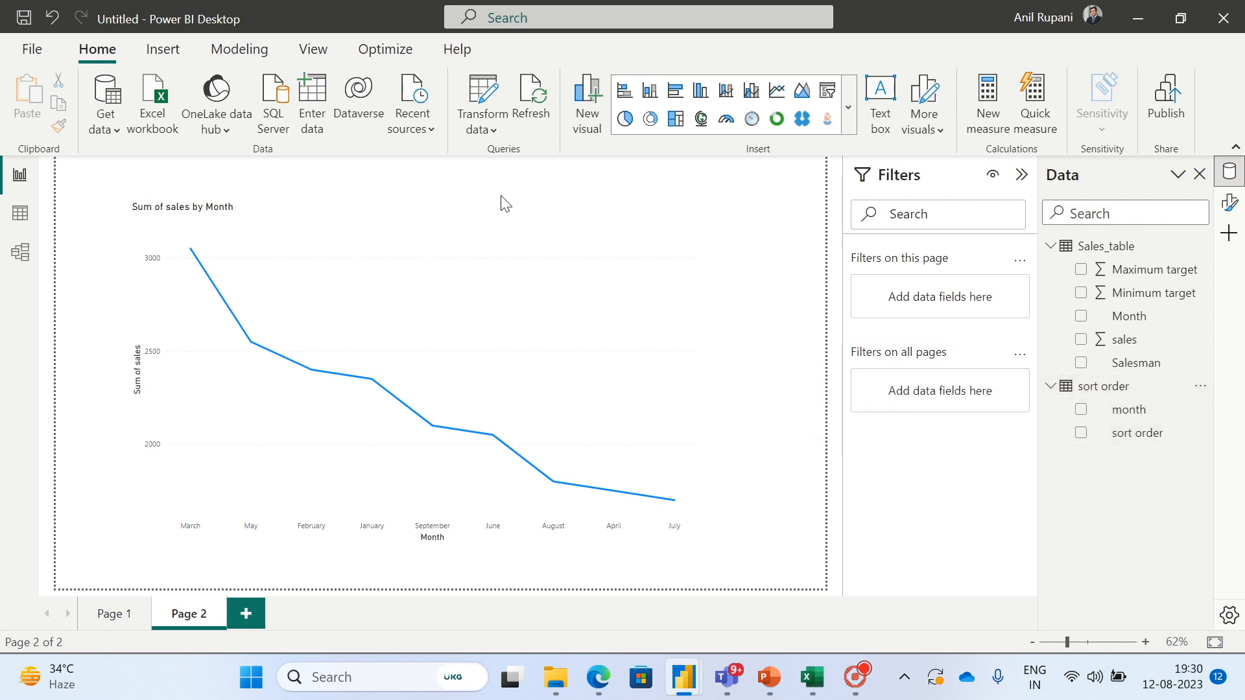
{"action": "left_click", "coordinate": [575, 217]}
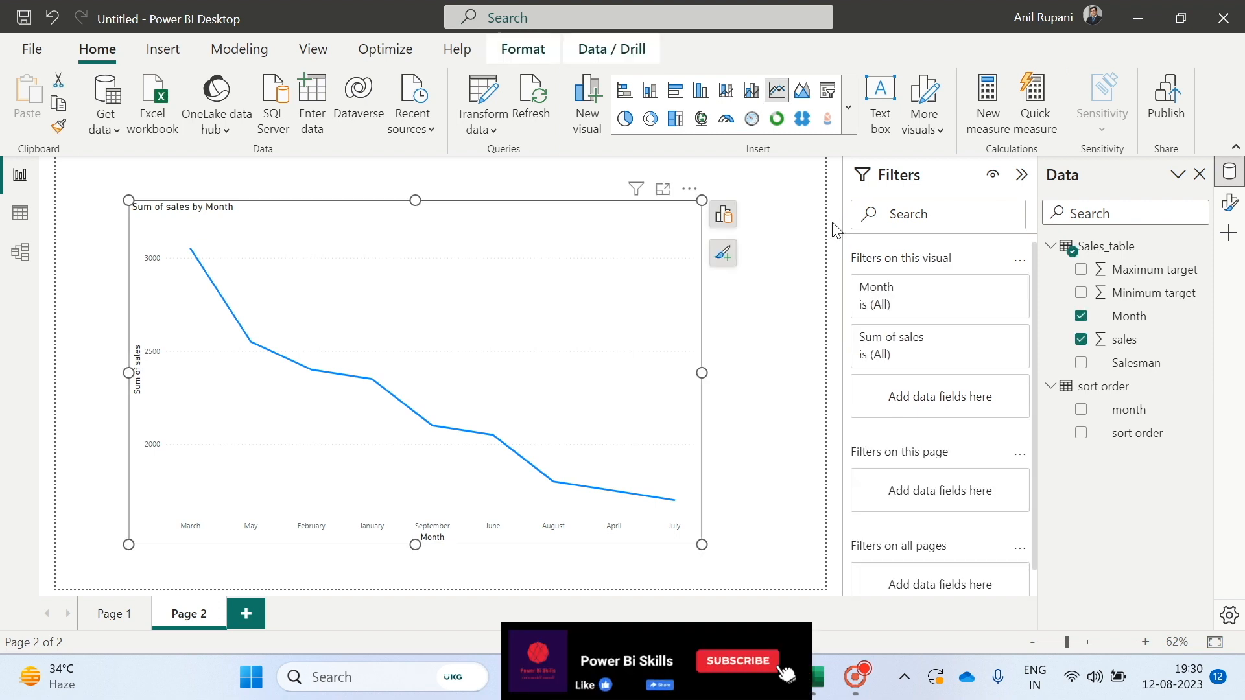
{"action": "left_click", "coordinate": [722, 214]}
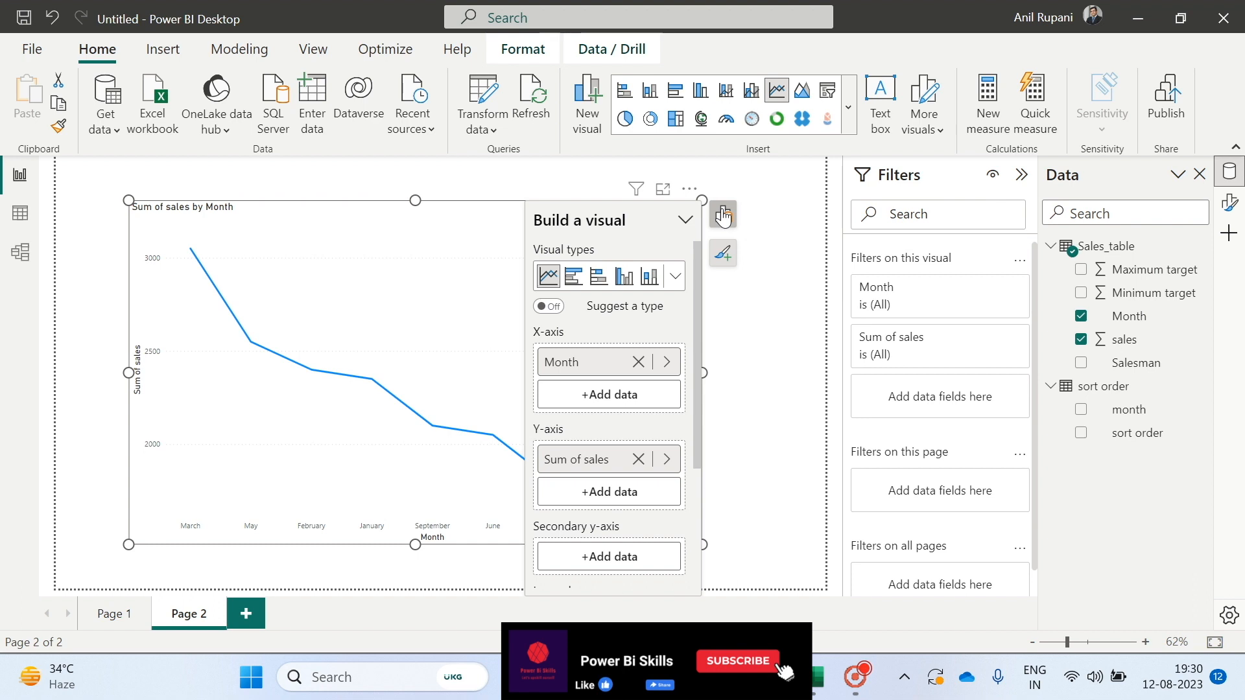
{"action": "left_click", "coordinate": [638, 362]}
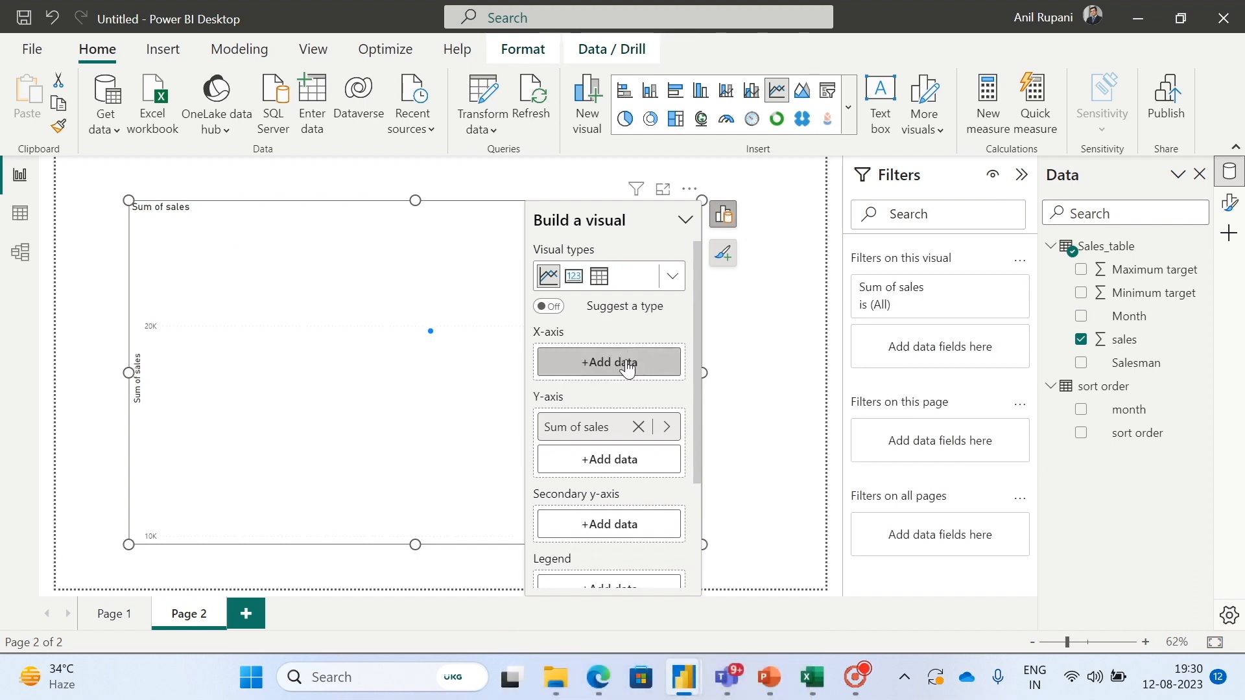
{"action": "left_click", "coordinate": [623, 362]}
{"action": "left_click", "coordinate": [714, 47]}
{"action": "left_click", "coordinate": [785, 72]}
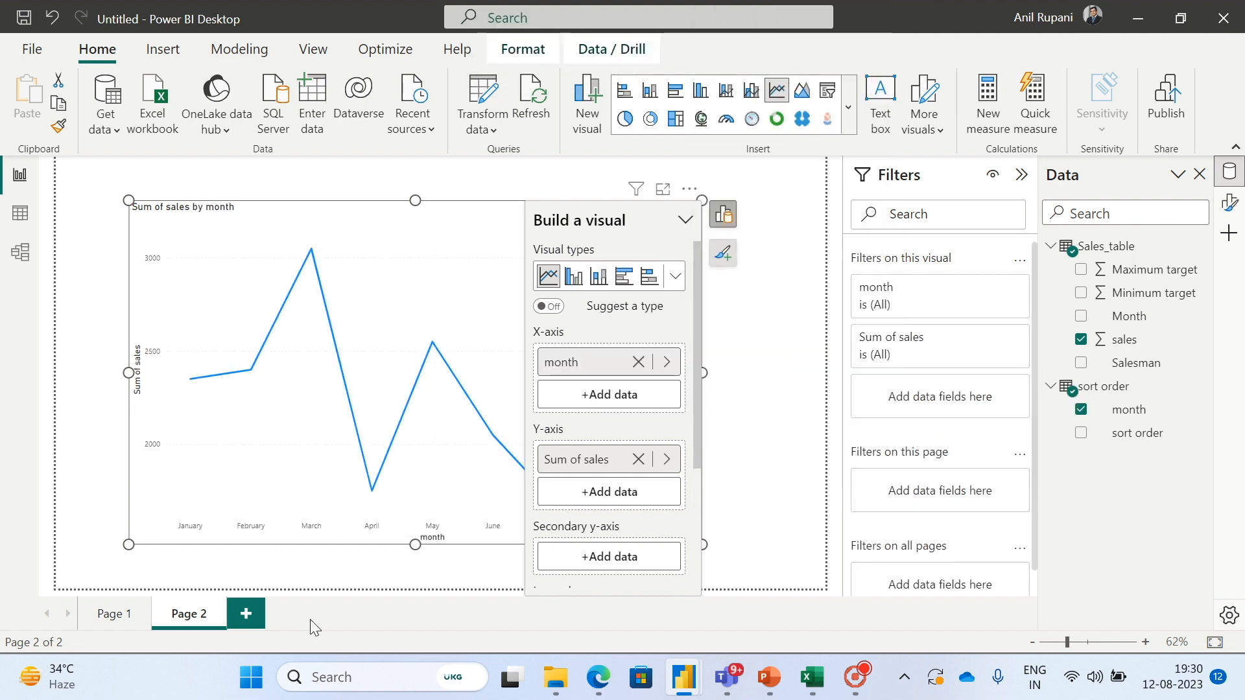
{"action": "left_click", "coordinate": [340, 580]}
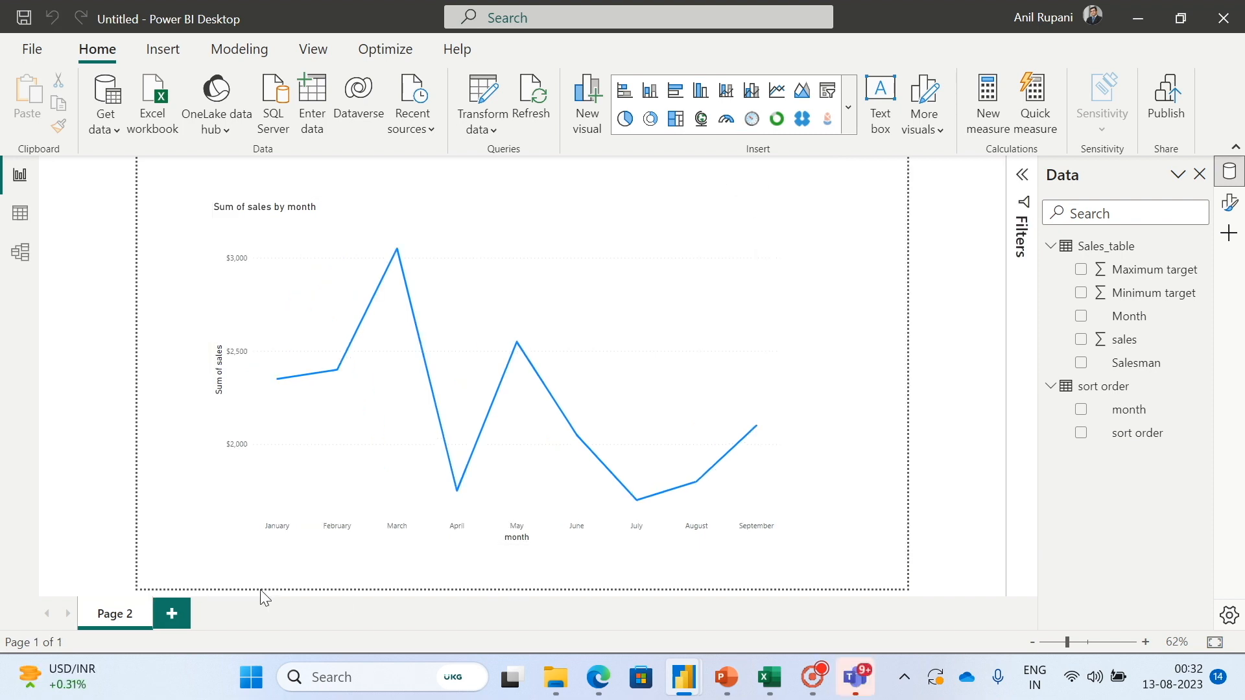
Add a new report page and create the measure upper level = 1000 in Sales_table.
{"action": "left_click", "coordinate": [178, 616]}
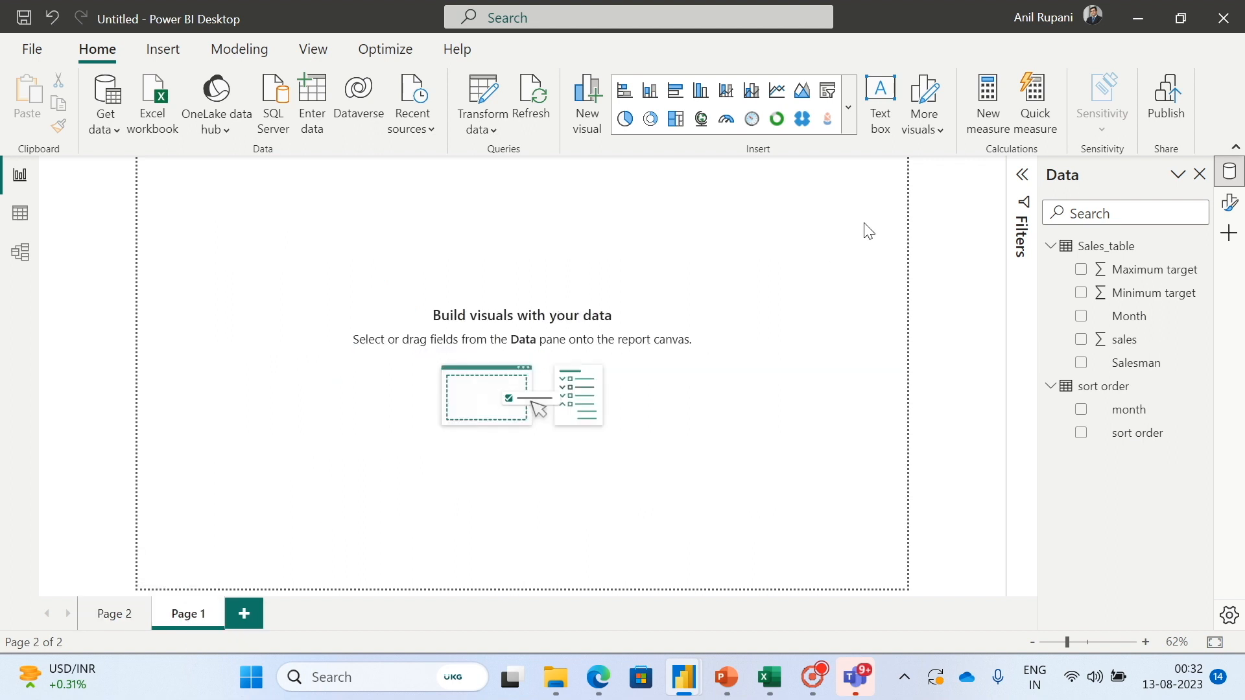
{"action": "left_click", "coordinate": [1194, 247]}
{"action": "left_click", "coordinate": [1078, 285]}
{"action": "key", "text": "BackSpace"}
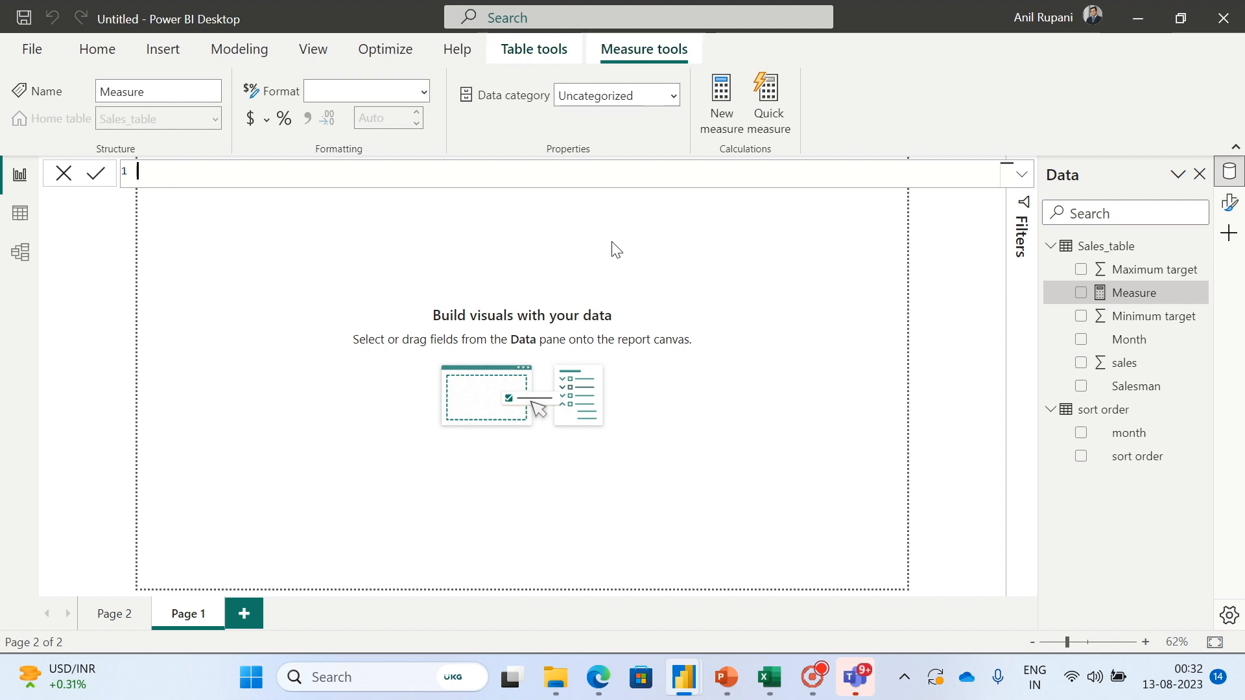
{"action": "type", "text": "upper "}
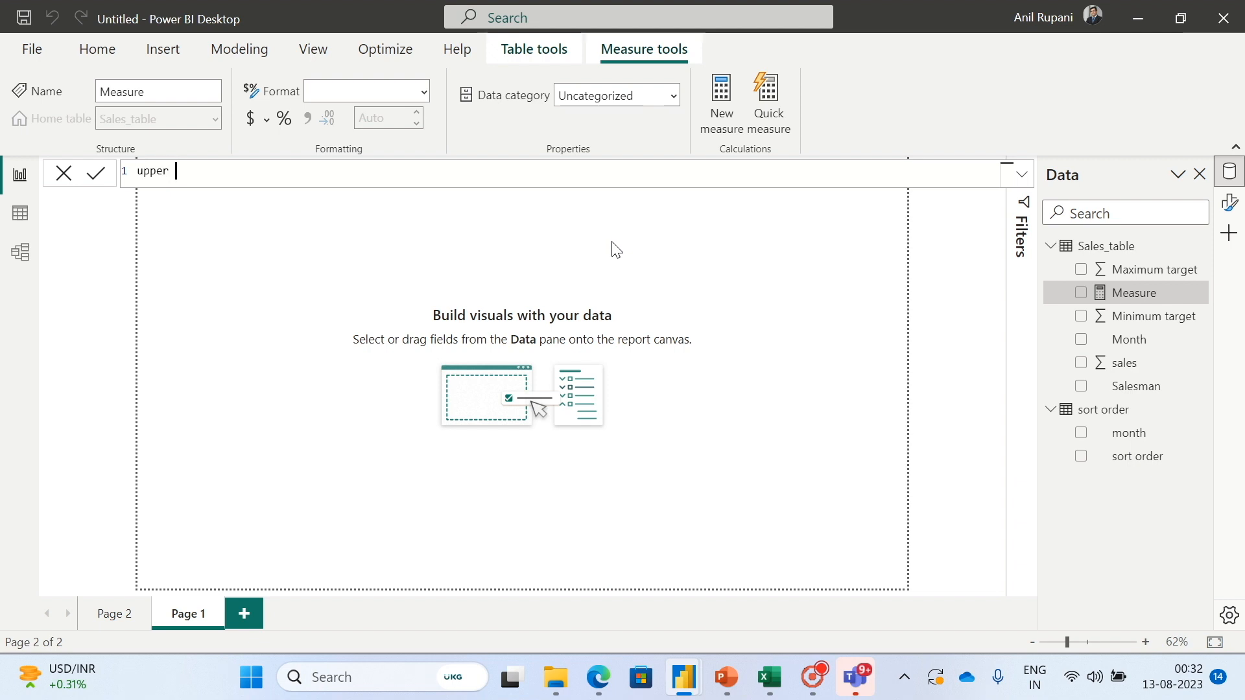
{"action": "type", "text": "level ="}
{"action": "type", "text": "1000"}
{"action": "key", "text": "Return"}
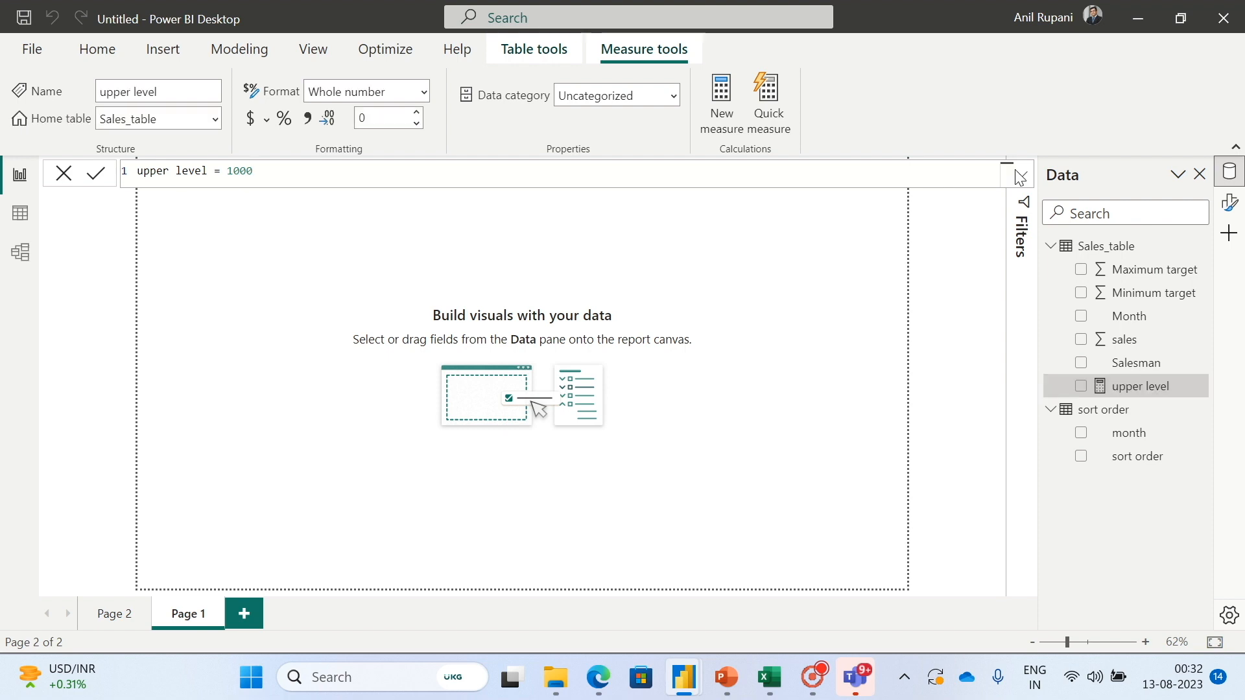
Create the measure lower limit = 500 in Sales_table.
{"action": "left_click", "coordinate": [1201, 246]}
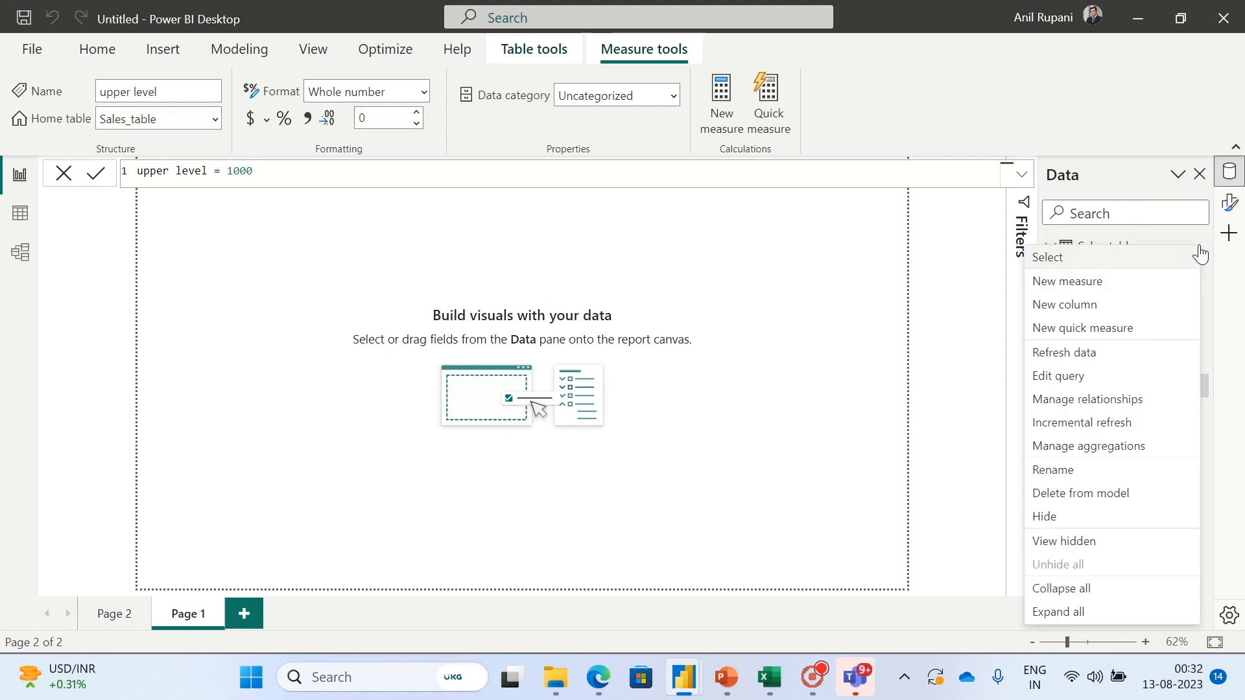
{"action": "left_click", "coordinate": [1056, 285]}
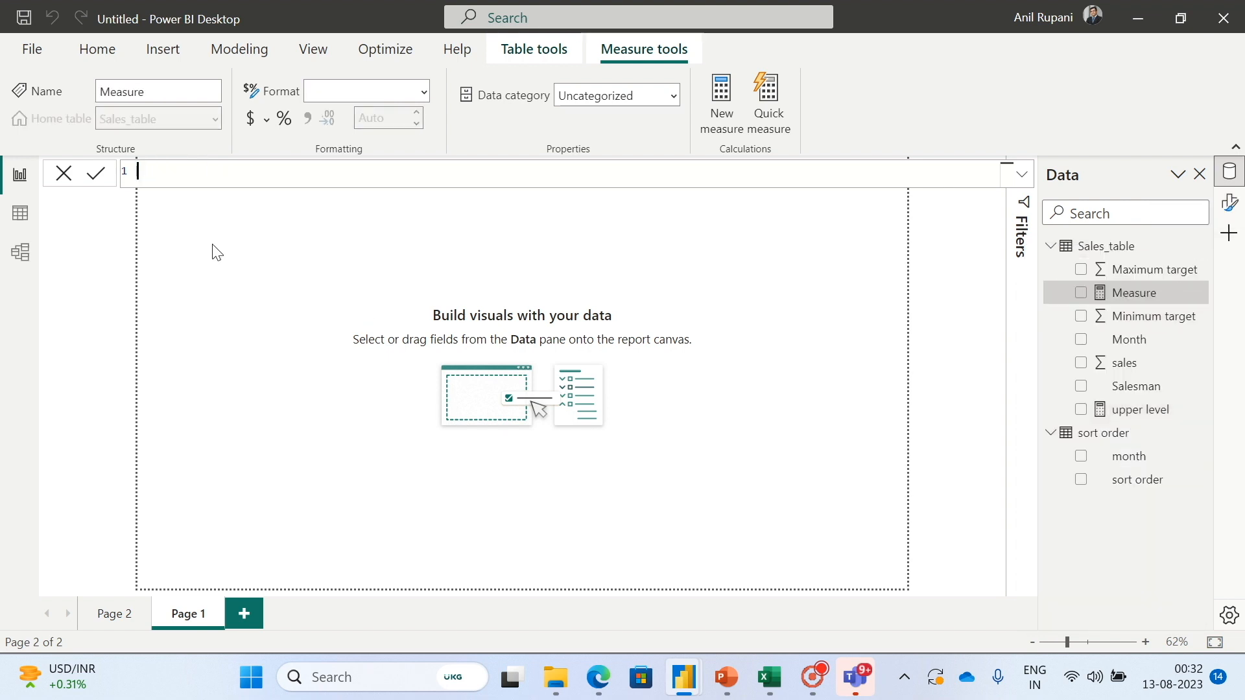
{"action": "type", "text": "lower limit = 500"}
{"action": "key", "text": "Return"}
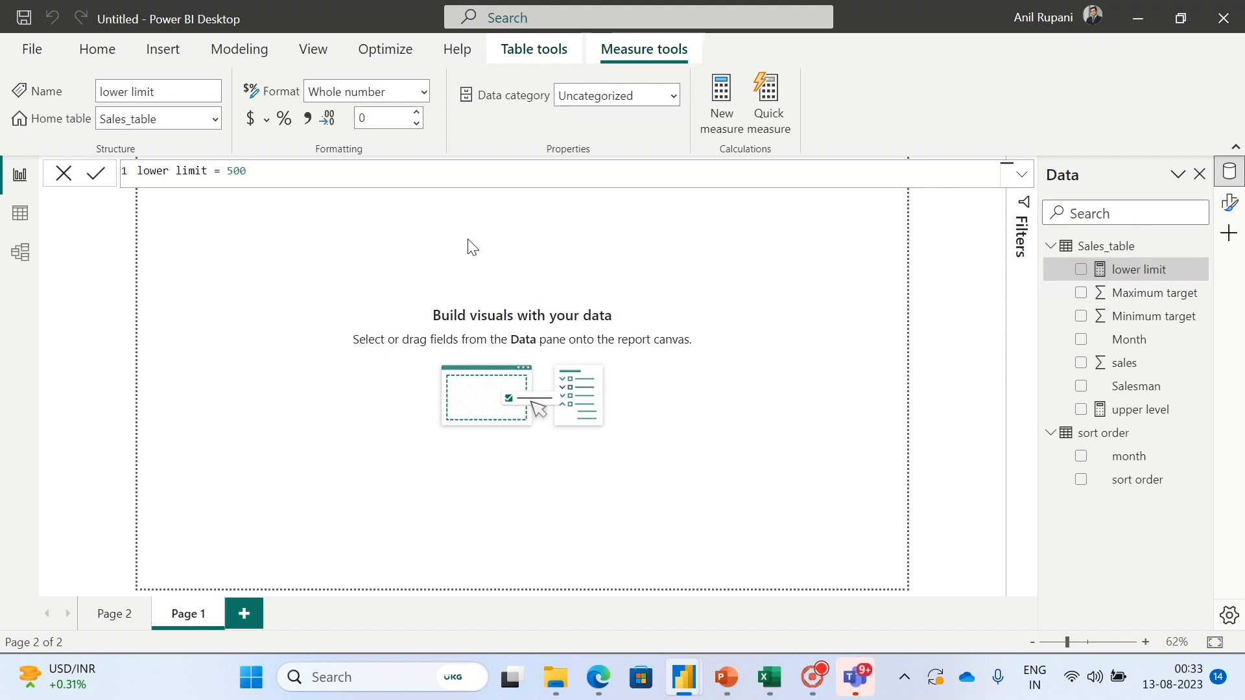
Rename the upper level measure as upper limit in its formula.
{"action": "left_click", "coordinate": [1162, 416]}
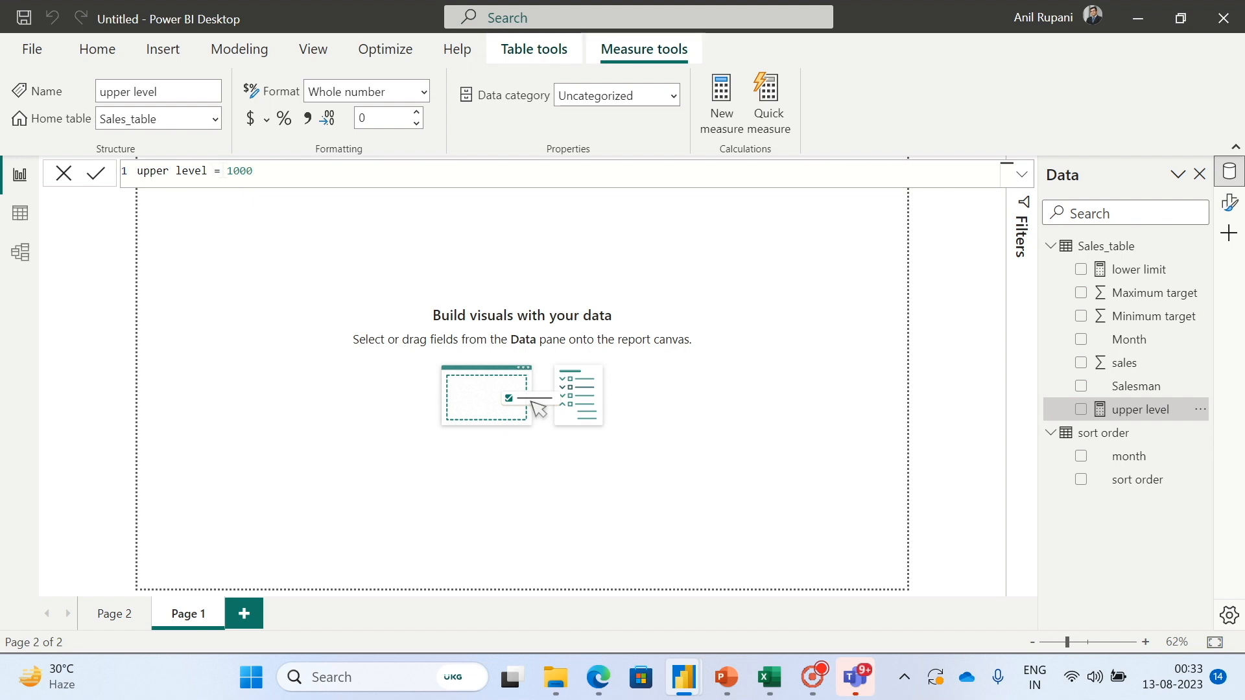
{"action": "double_click", "coordinate": [207, 171]}
{"action": "type", "text": "limit"}
{"action": "key", "text": "Return"}
Create the measure Target Region = [upper limit] - [lower limit] in Sales_table.
{"action": "left_click", "coordinate": [1200, 247]}
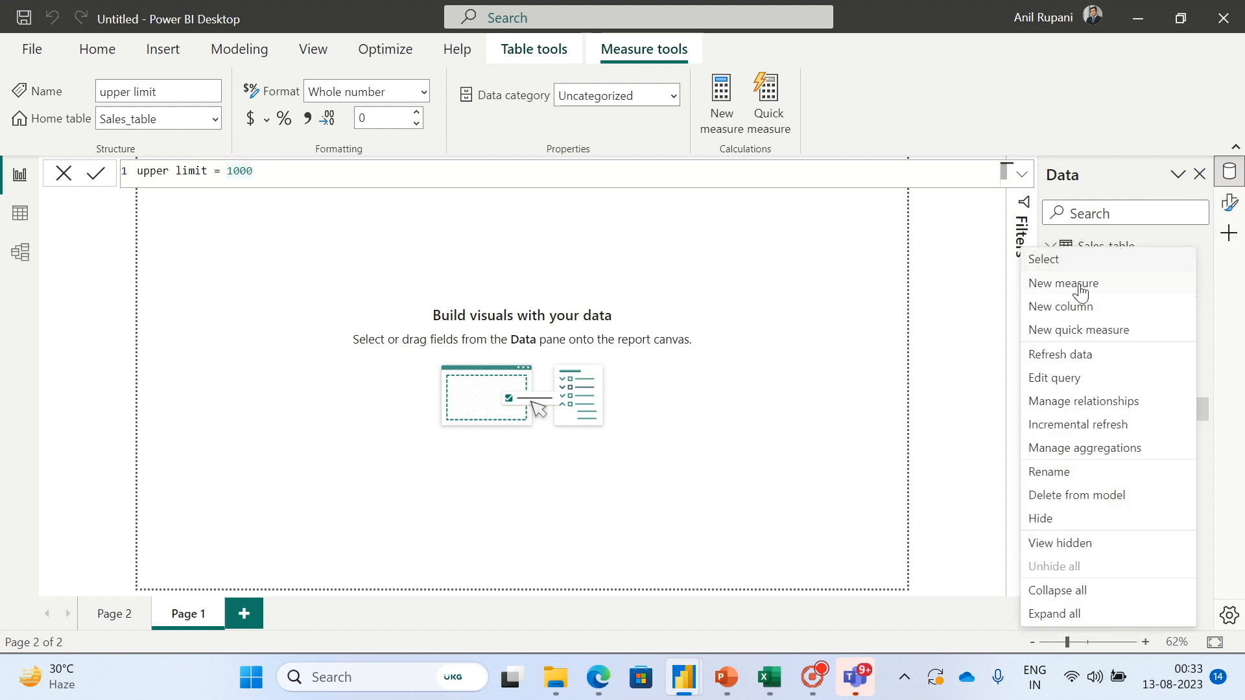
{"action": "left_click", "coordinate": [1063, 283]}
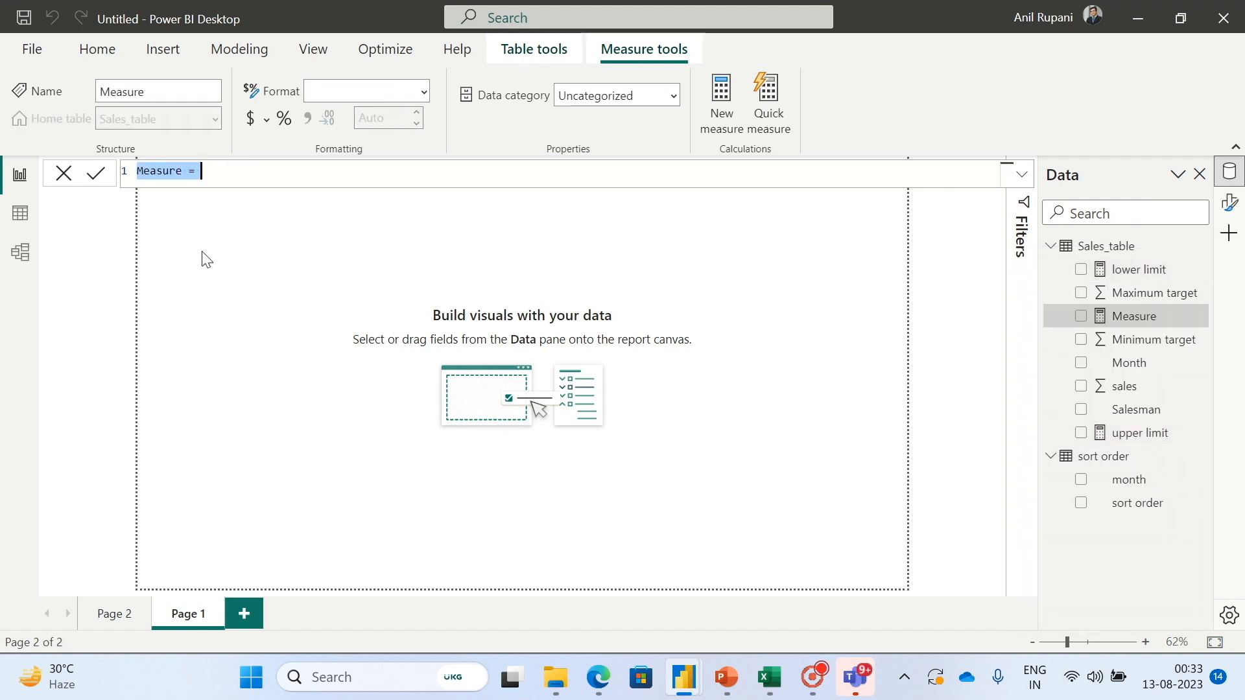
{"action": "key", "text": "BackSpace"}
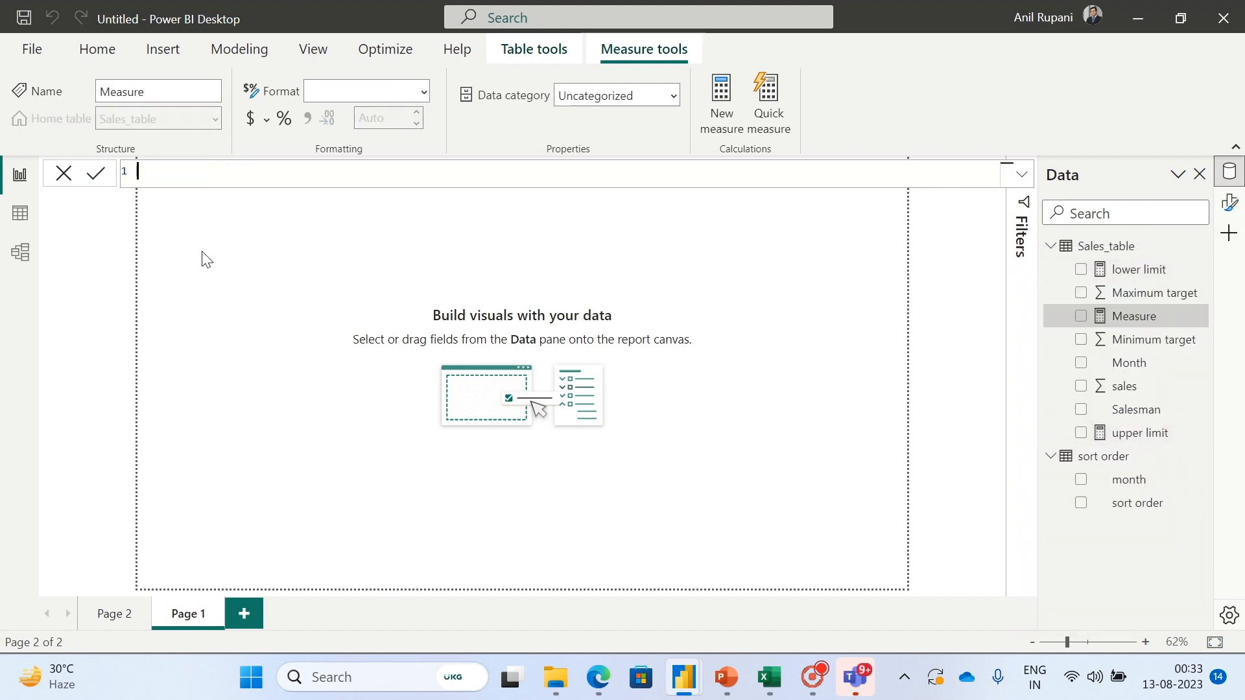
{"action": "type", "text": "Target Region = u"}
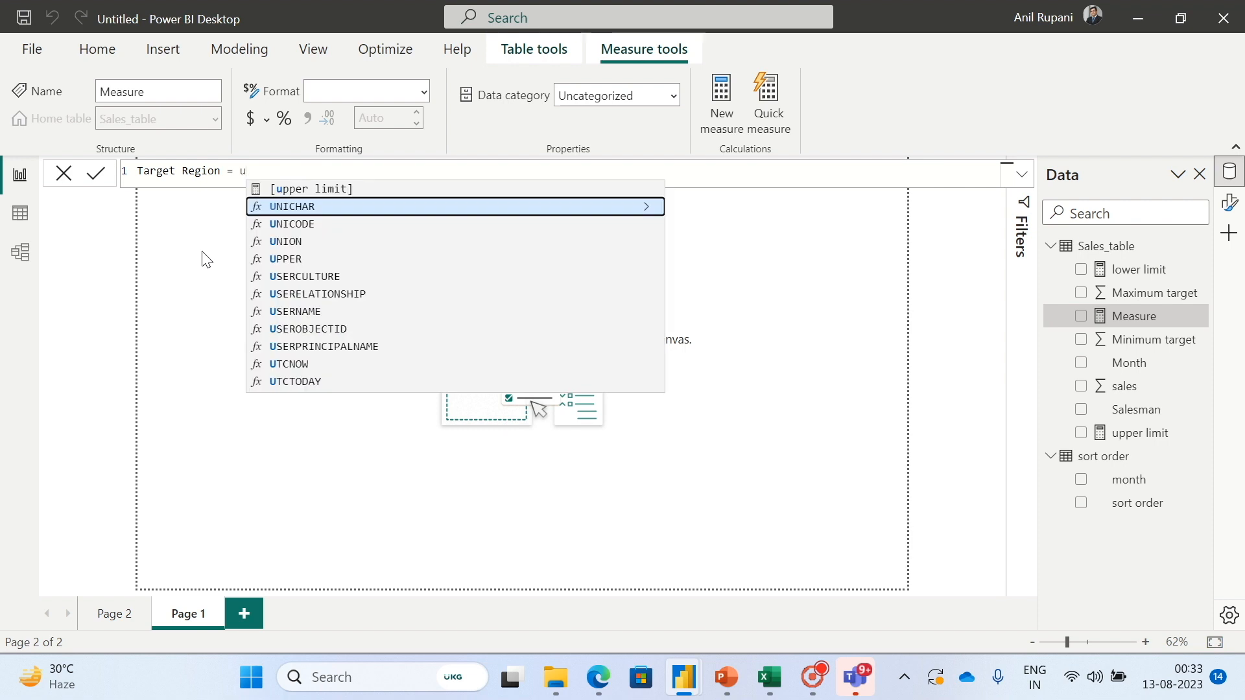
{"action": "type", "text": "pp"}
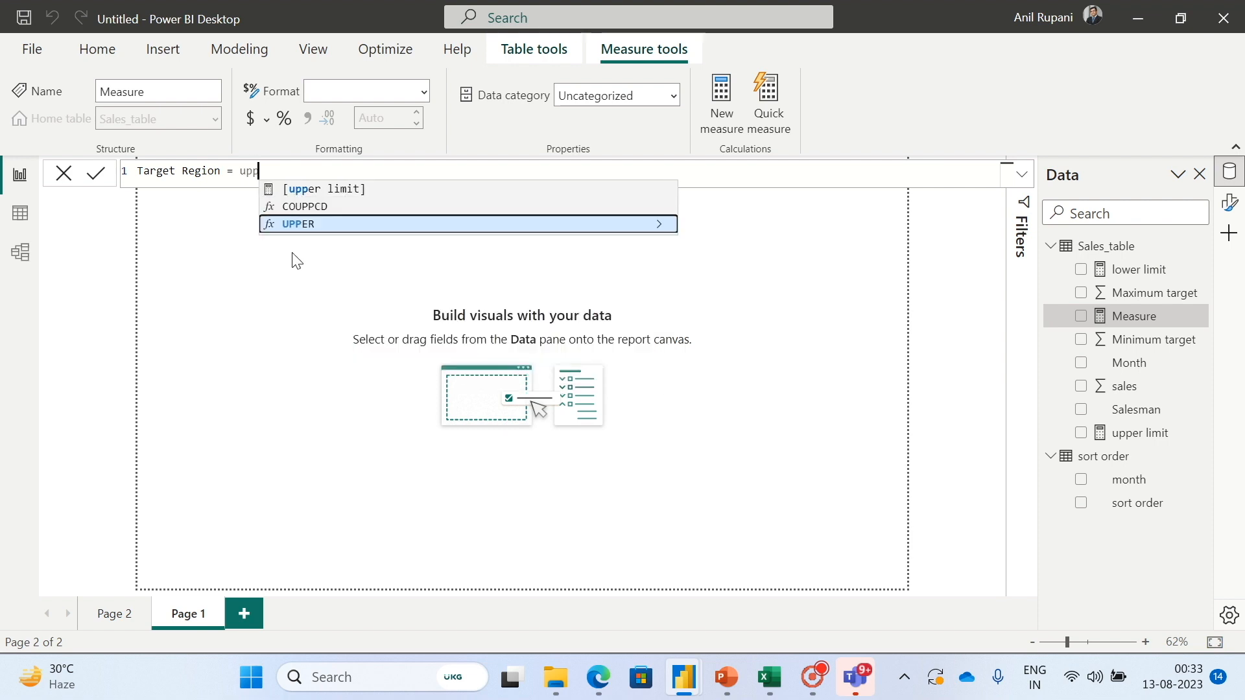
{"action": "left_click", "coordinate": [349, 190]}
{"action": "type", "text": "- "}
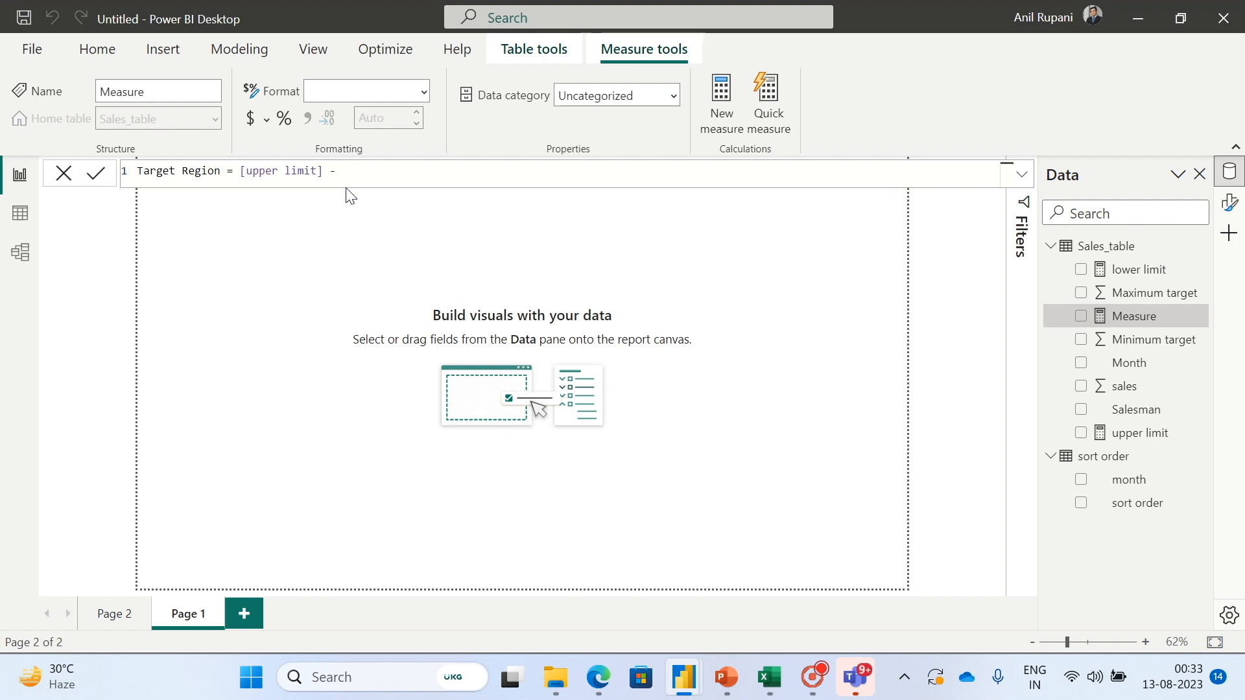
{"action": "type", "text": "["}
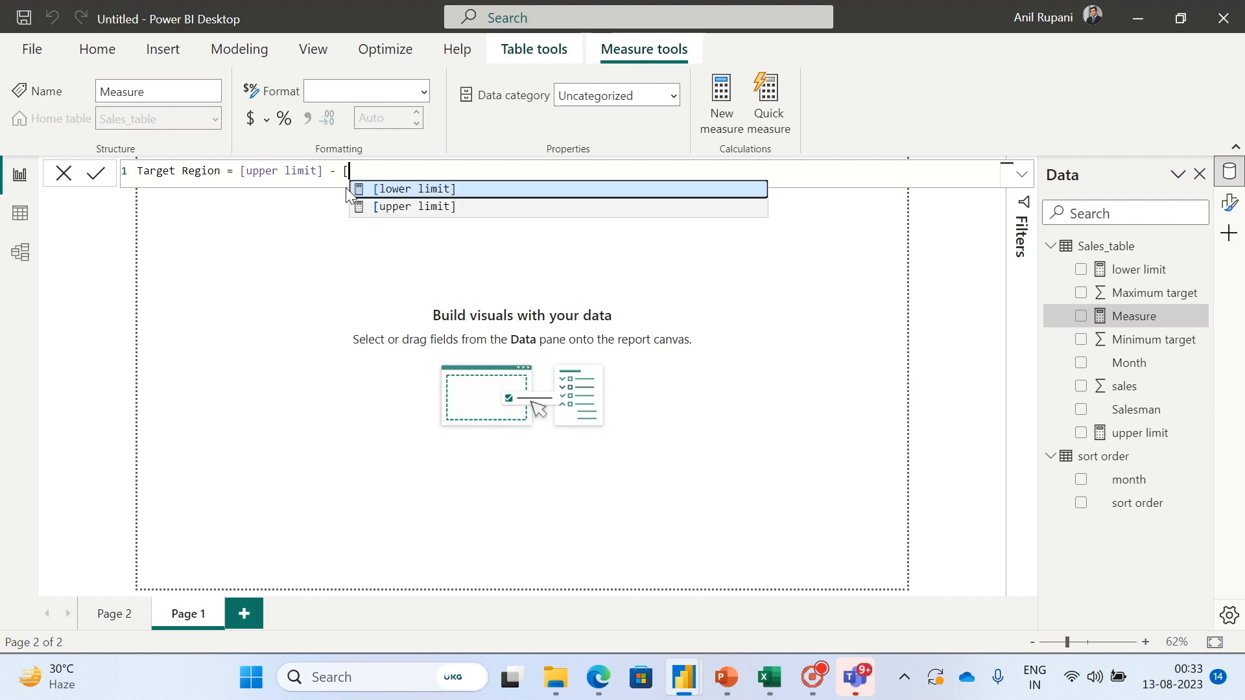
{"action": "left_click", "coordinate": [436, 190]}
{"action": "key", "text": "Return"}
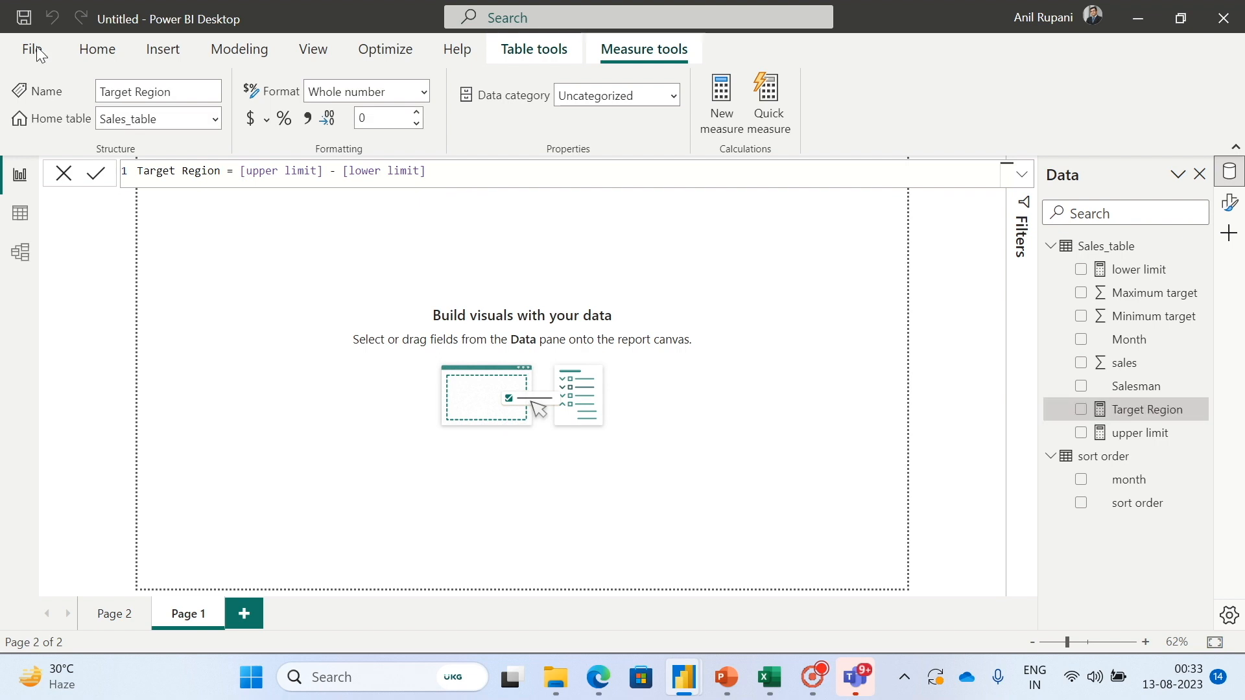
Insert a line and stacked column chart near the page centre with month from the sort order table on its X-axis.
{"action": "left_click", "coordinate": [99, 49]}
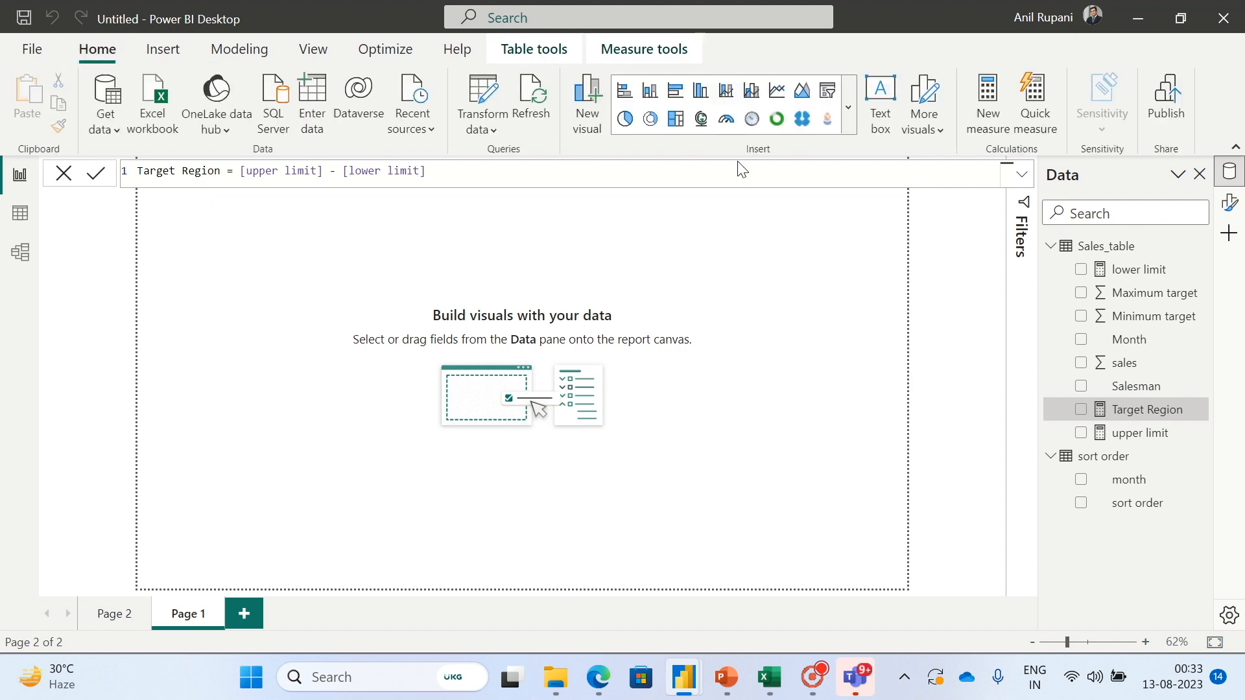
{"action": "left_click", "coordinate": [726, 91]}
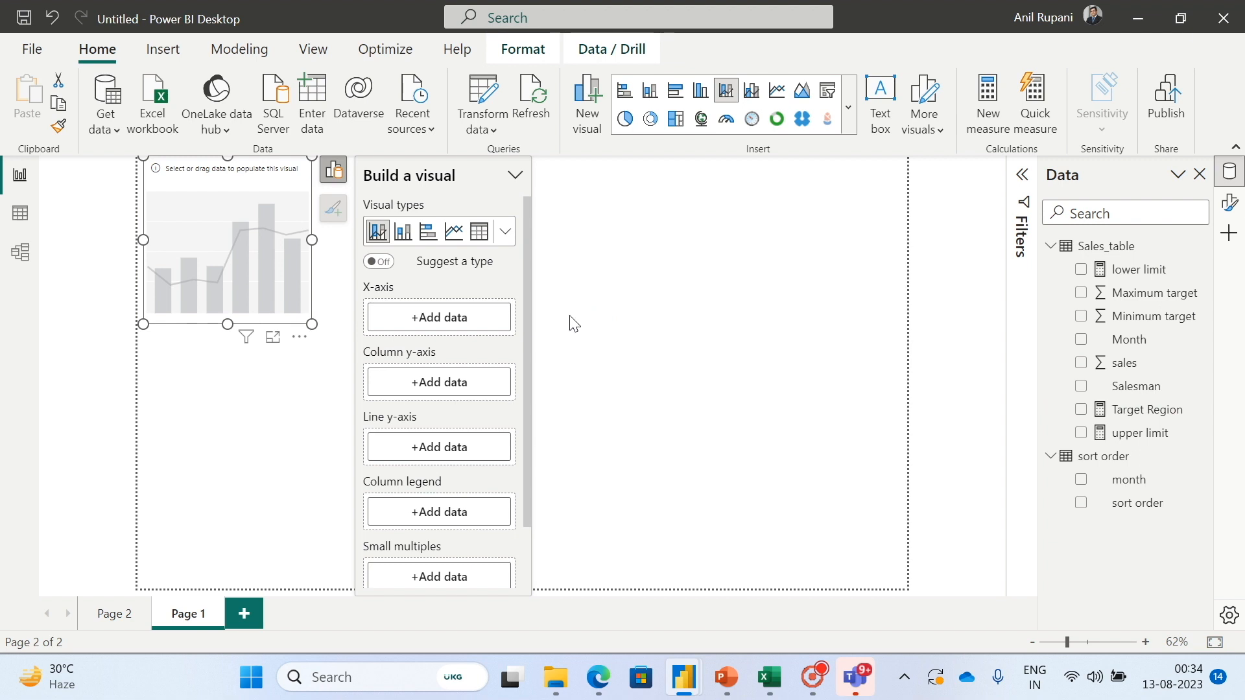
{"action": "left_click_drag", "start_coordinate": [273, 188], "coordinate": [536, 266]}
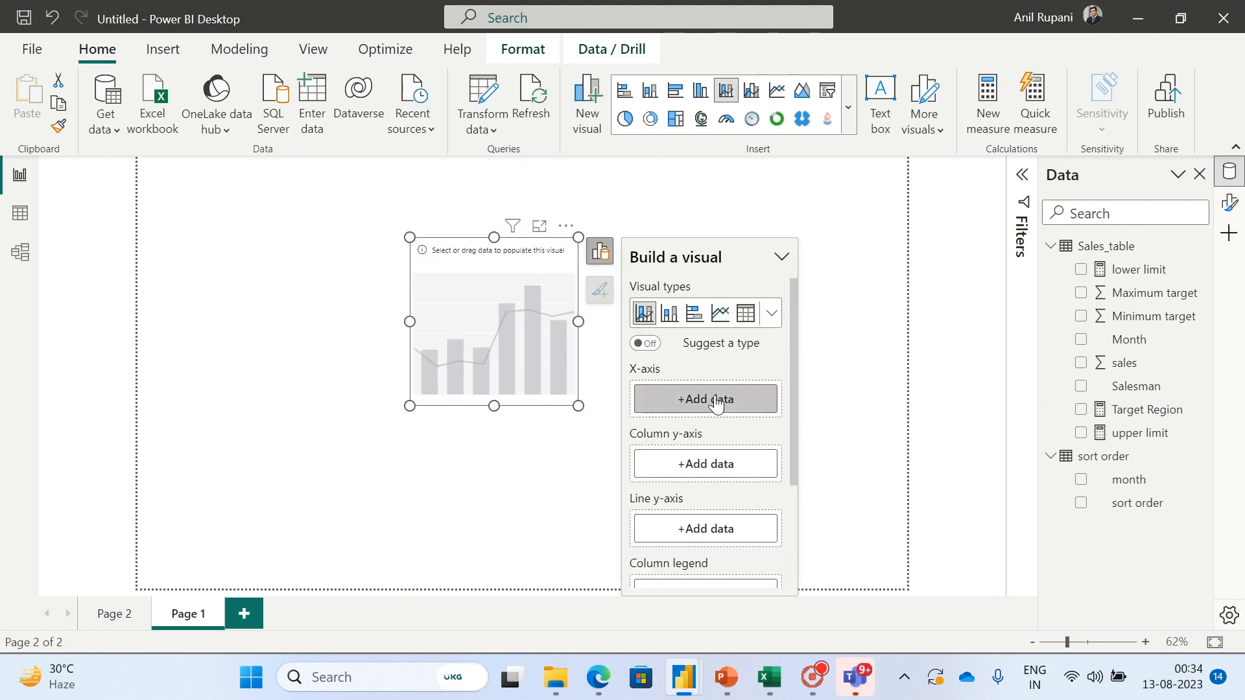
{"action": "left_click", "coordinate": [716, 401]}
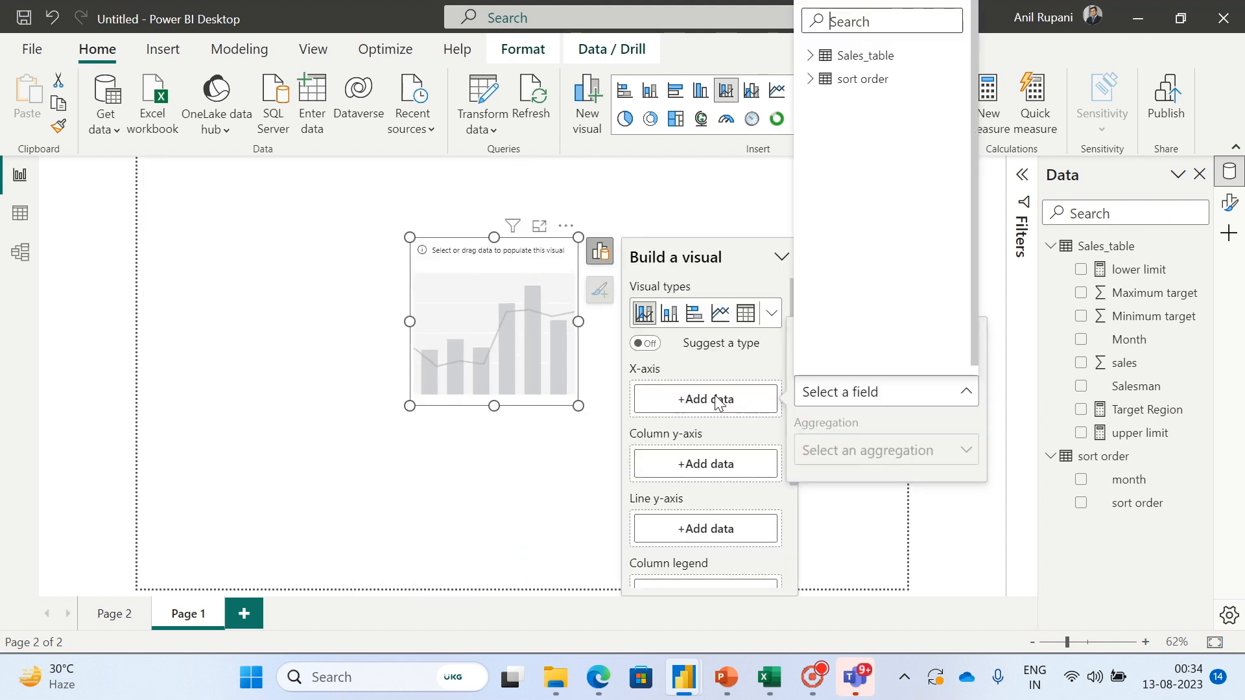
{"action": "left_click", "coordinate": [812, 79]}
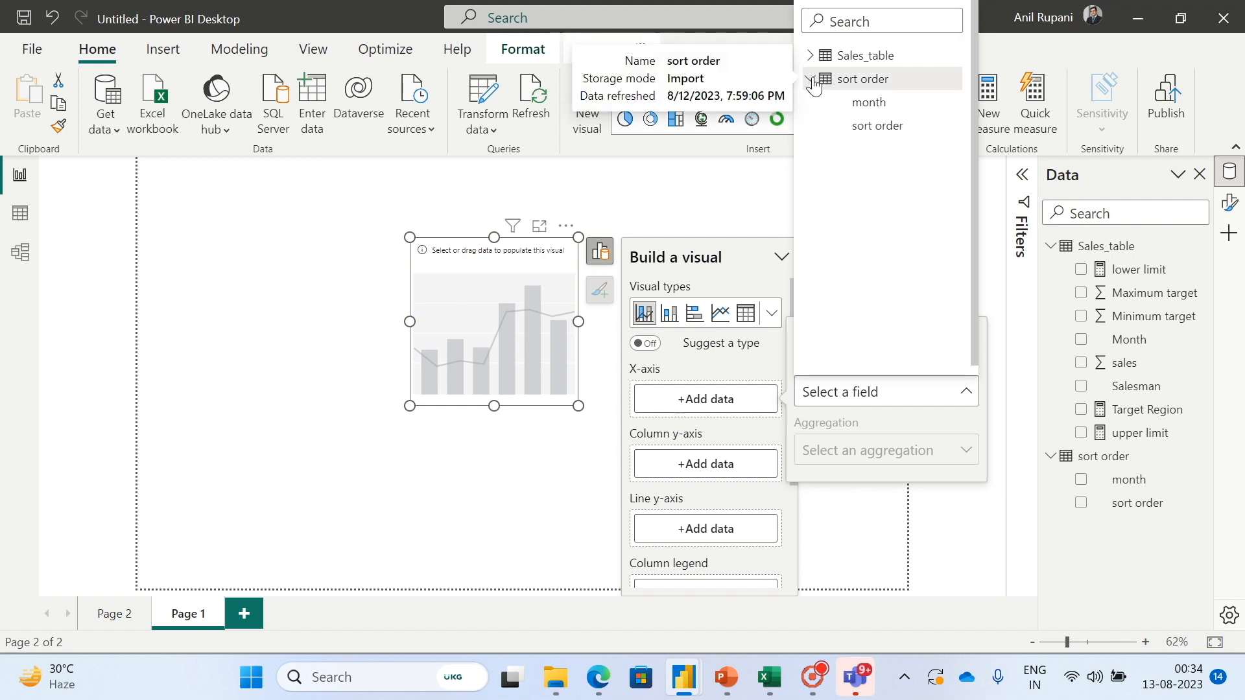
{"action": "left_click", "coordinate": [872, 103]}
Add the lower limit and Target Region measures to the chart's column y-axis.
{"action": "left_click", "coordinate": [710, 496]}
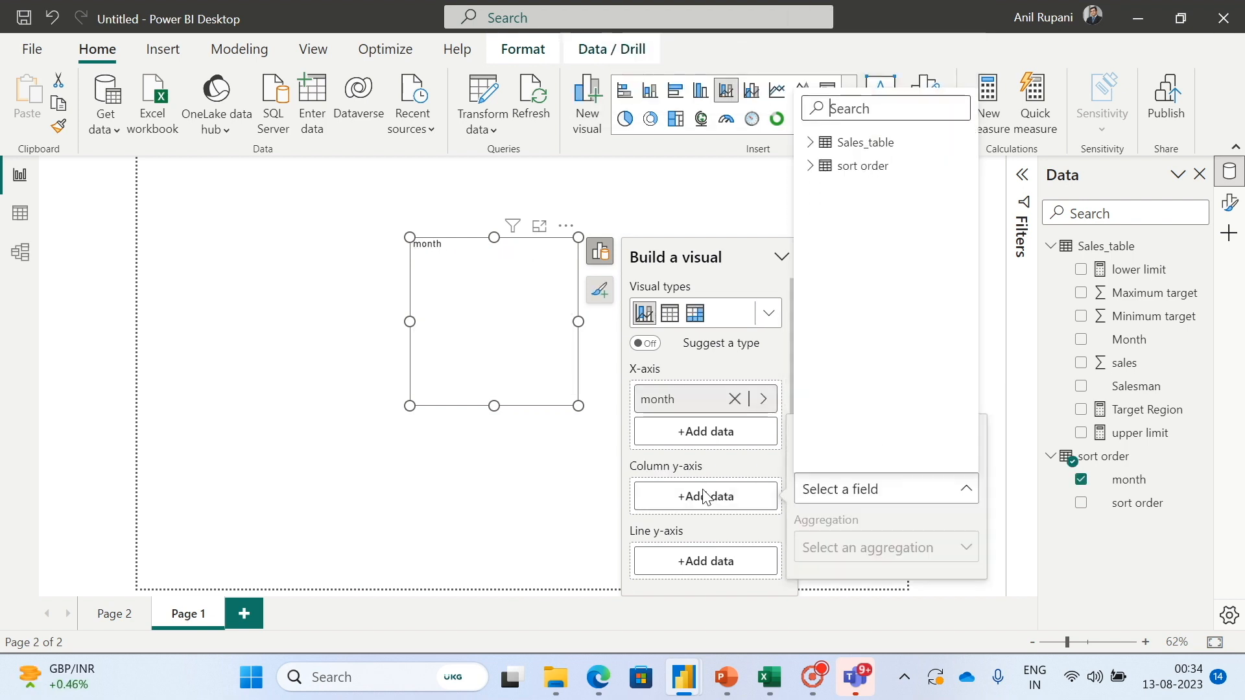
{"action": "left_click", "coordinate": [813, 144]}
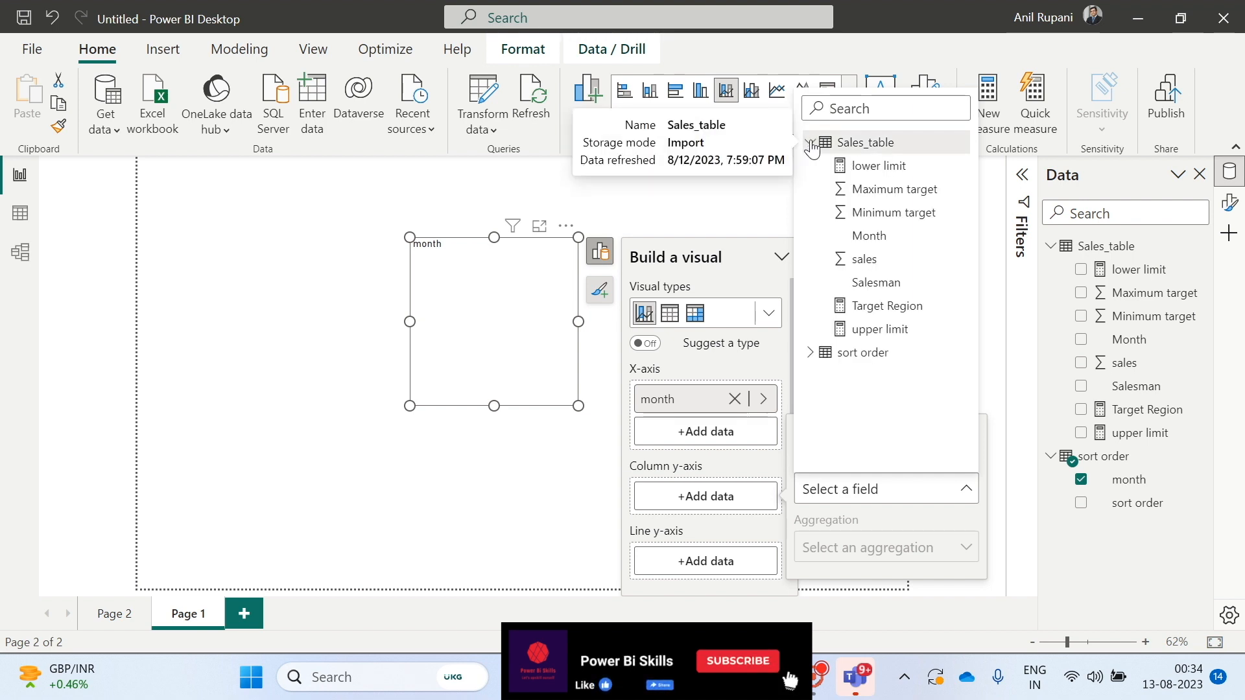
{"action": "left_click", "coordinate": [891, 168]}
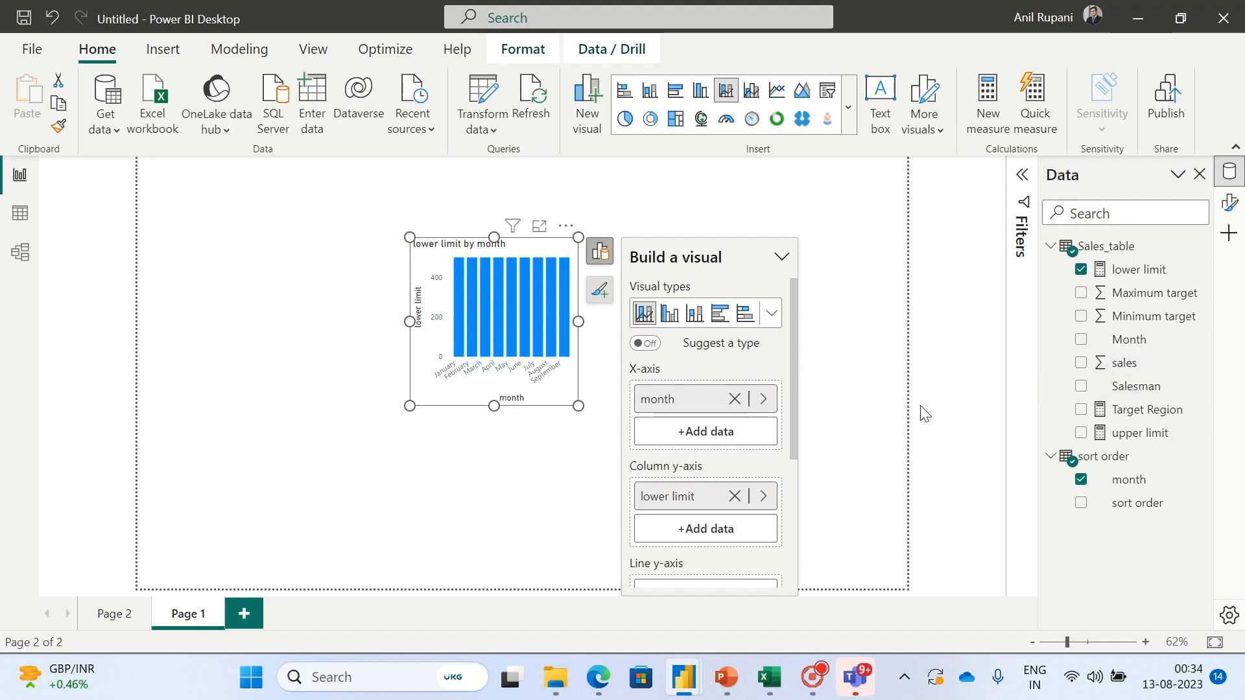
{"action": "left_click", "coordinate": [706, 432]}
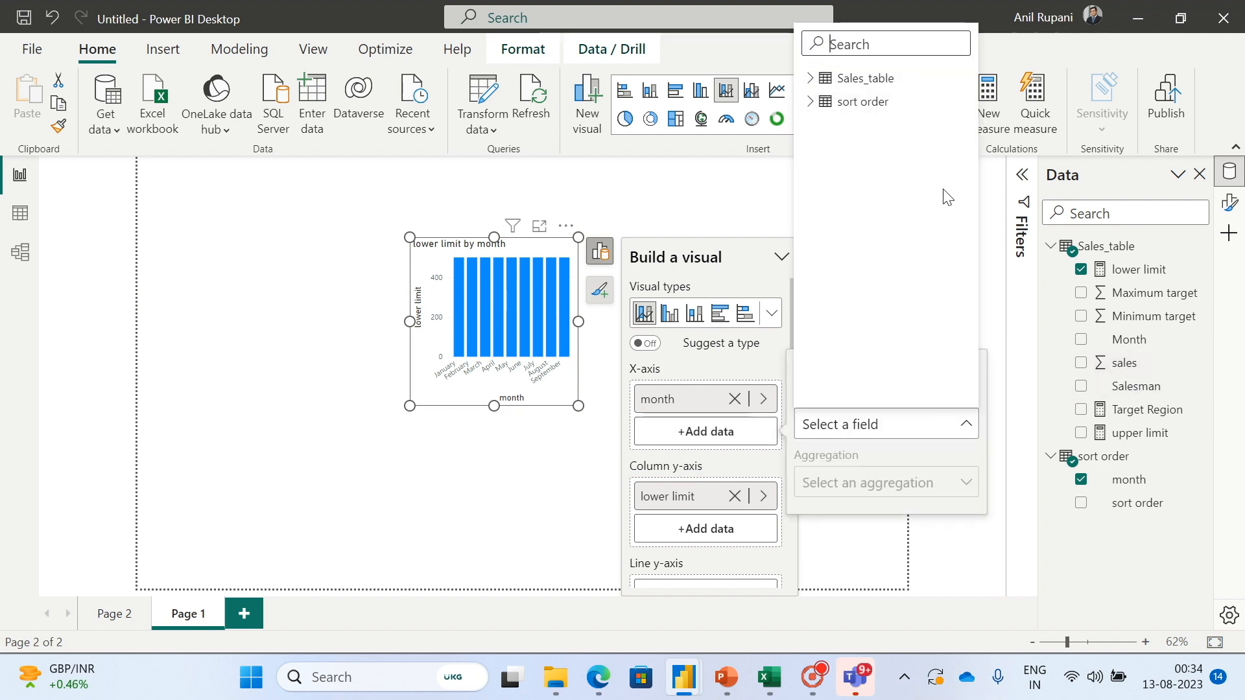
{"action": "left_click", "coordinate": [682, 531]}
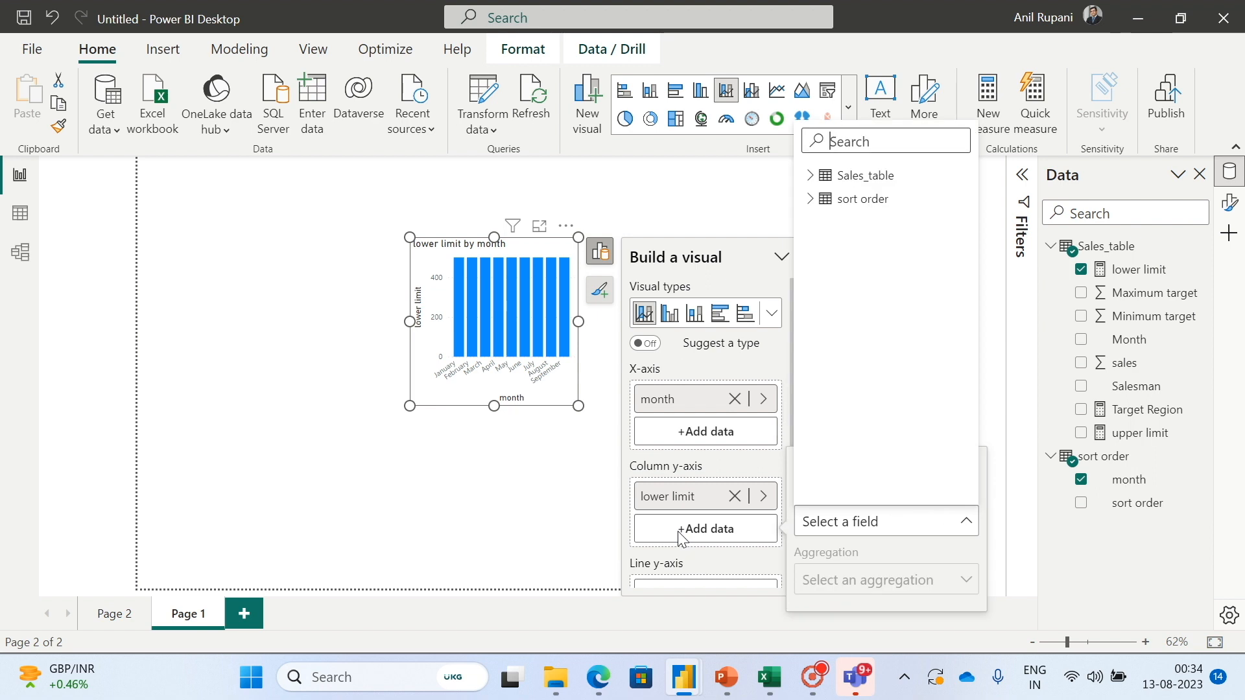
{"action": "left_click", "coordinate": [809, 176]}
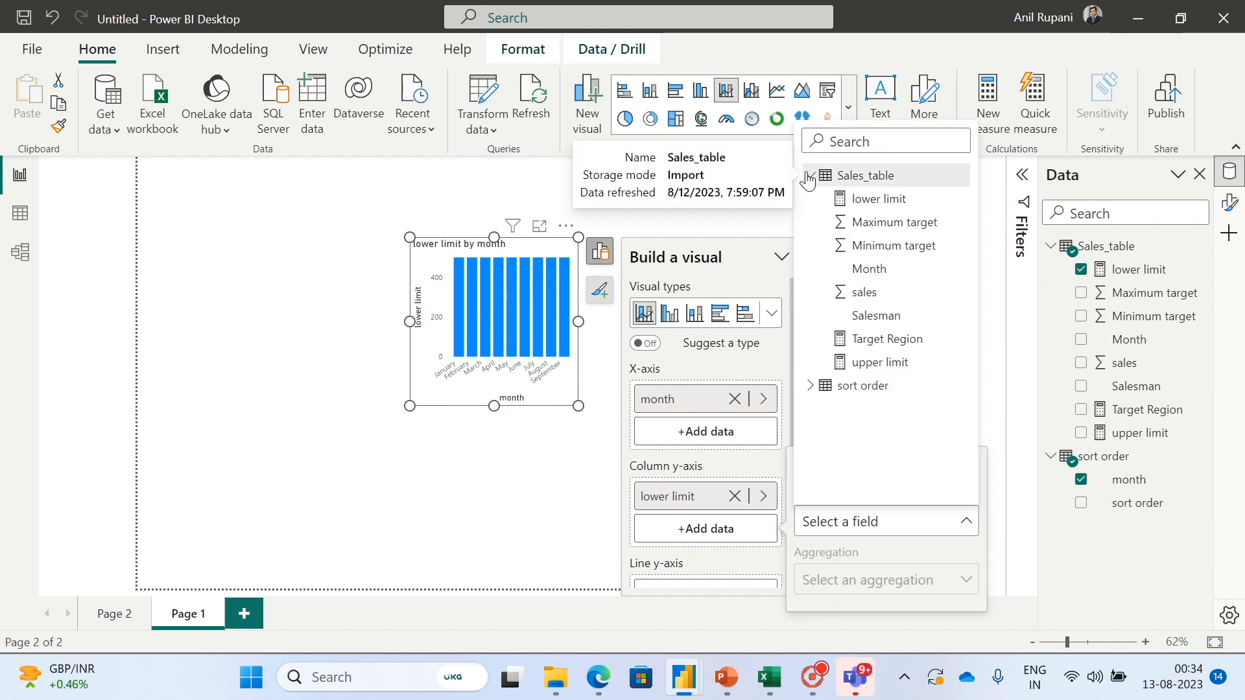
{"action": "left_click", "coordinate": [870, 339]}
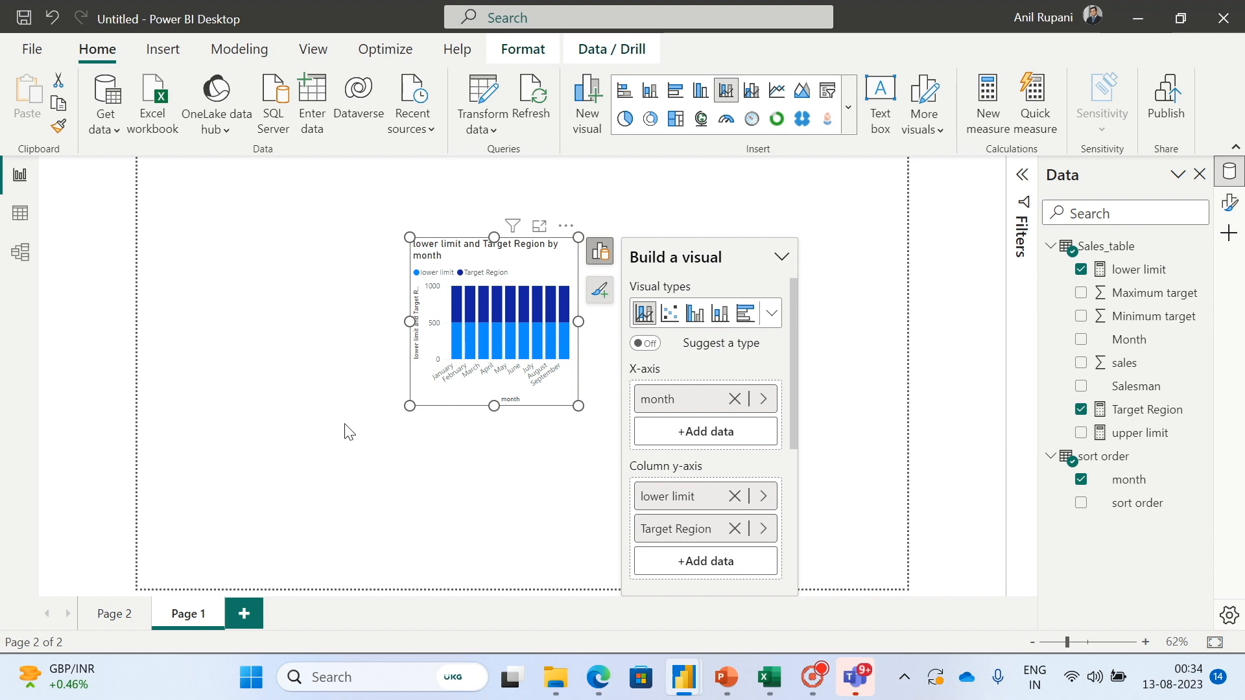
Enlarge the chart on both sides and downward so it fills most of the page.
{"action": "left_click_drag", "start_coordinate": [578, 320], "coordinate": [822, 321]}
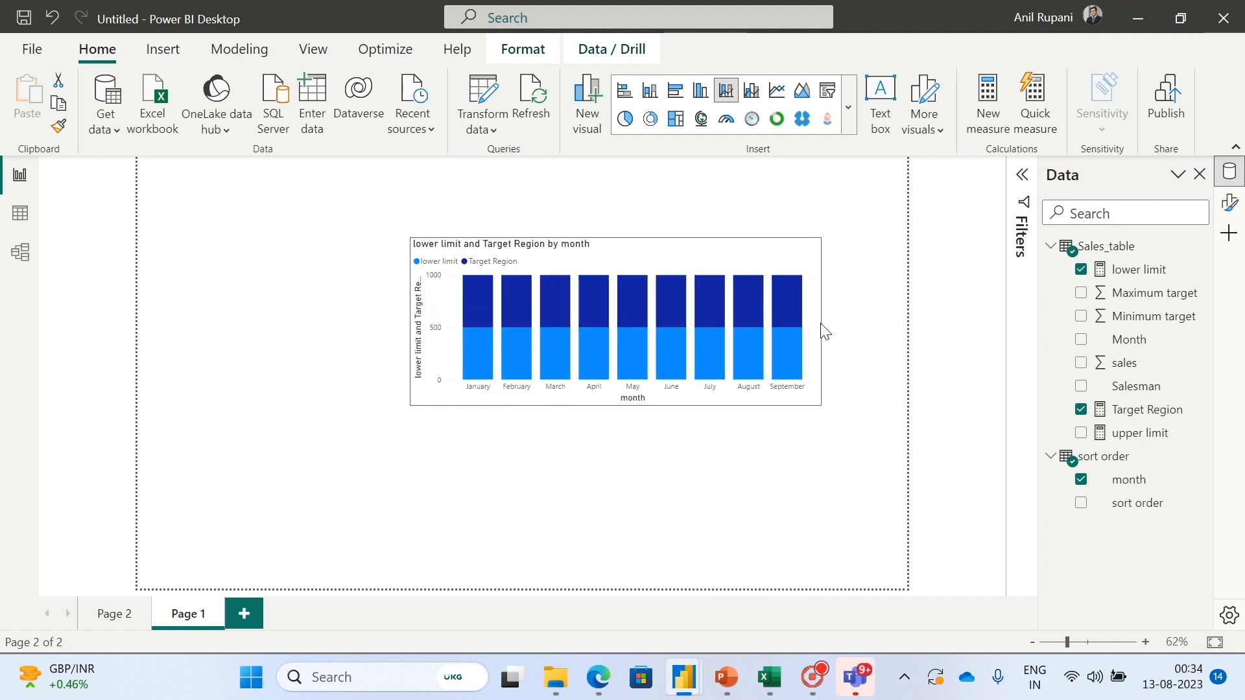
{"action": "left_click_drag", "start_coordinate": [409, 321], "coordinate": [234, 321]}
{"action": "left_click_drag", "start_coordinate": [527, 406], "coordinate": [528, 558]}
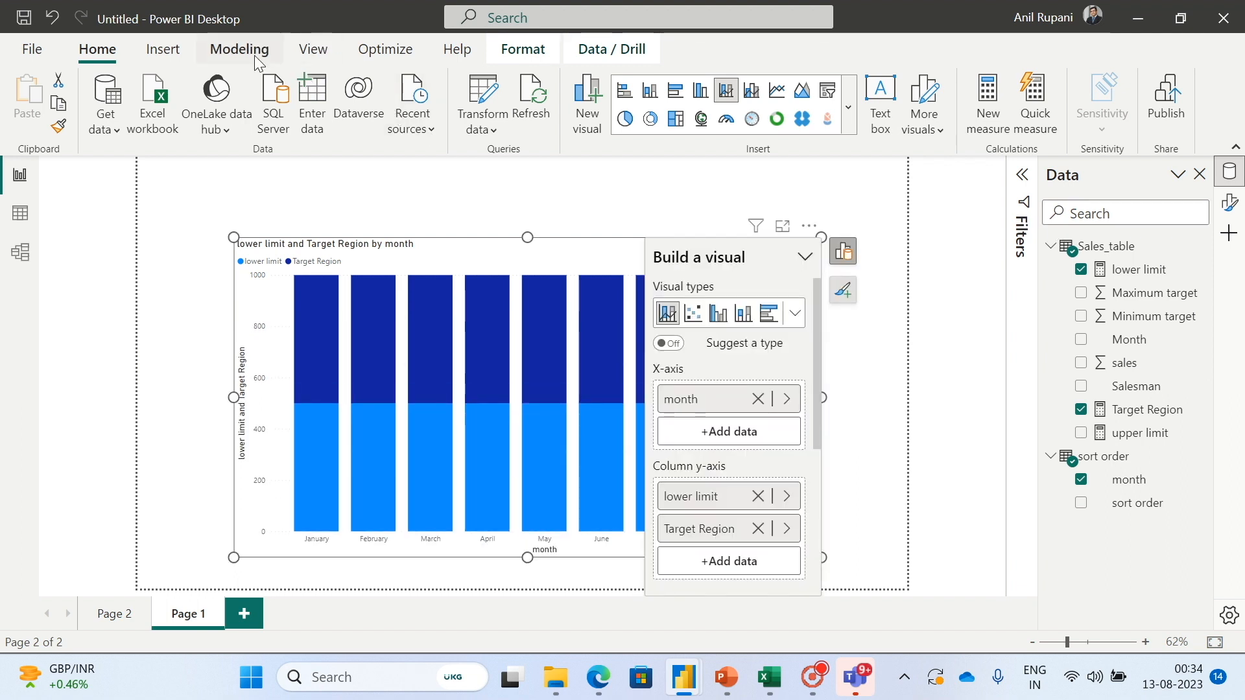
Set the column colour of the lower limit series to white.
{"action": "left_click", "coordinate": [317, 52]}
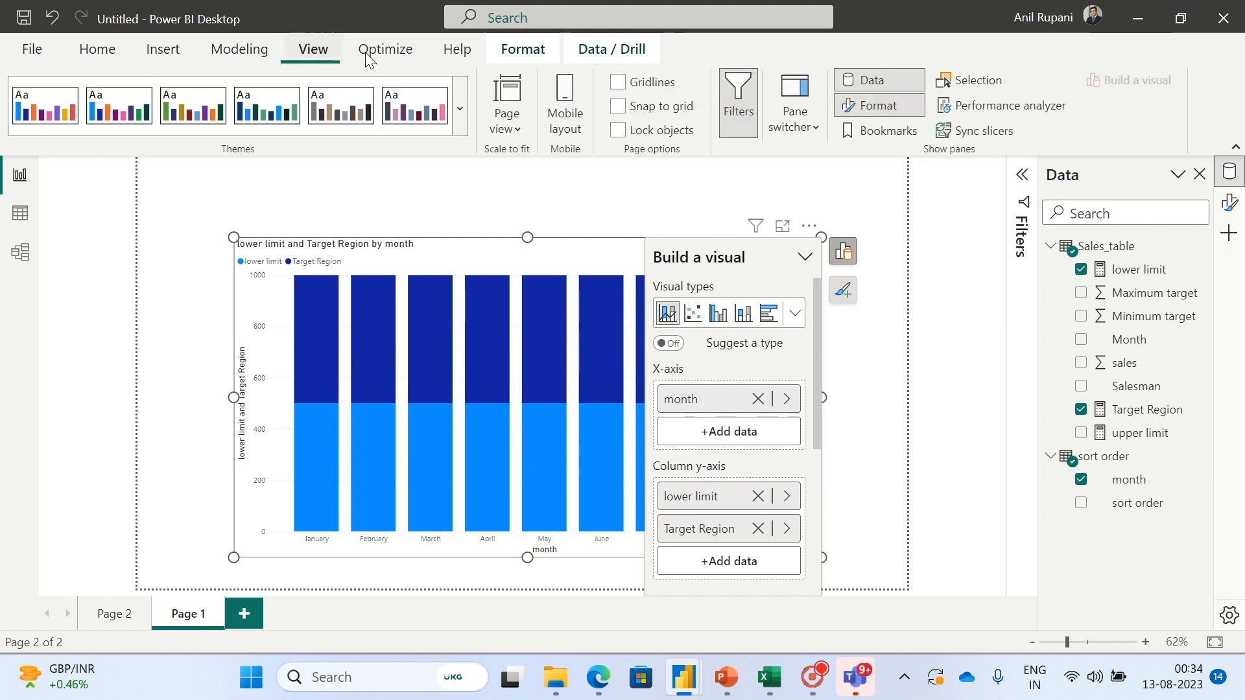
{"action": "left_click", "coordinate": [1229, 203]}
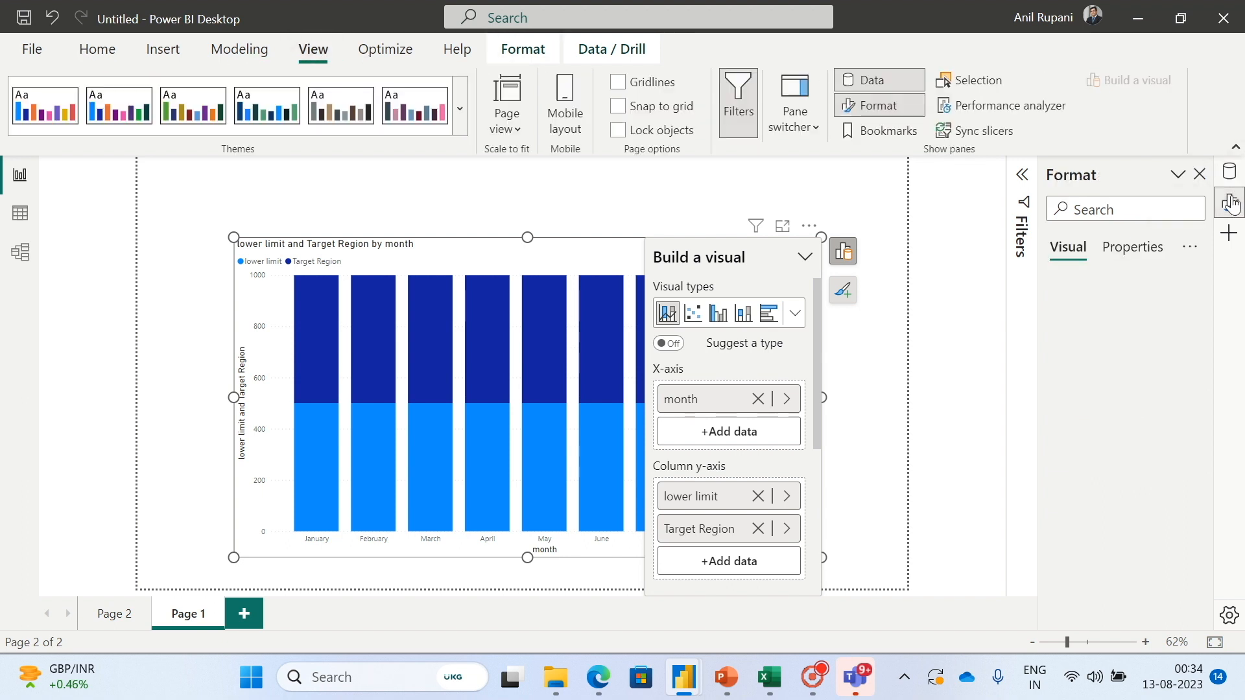
{"action": "left_click_drag", "start_coordinate": [1210, 302], "coordinate": [1232, 428]}
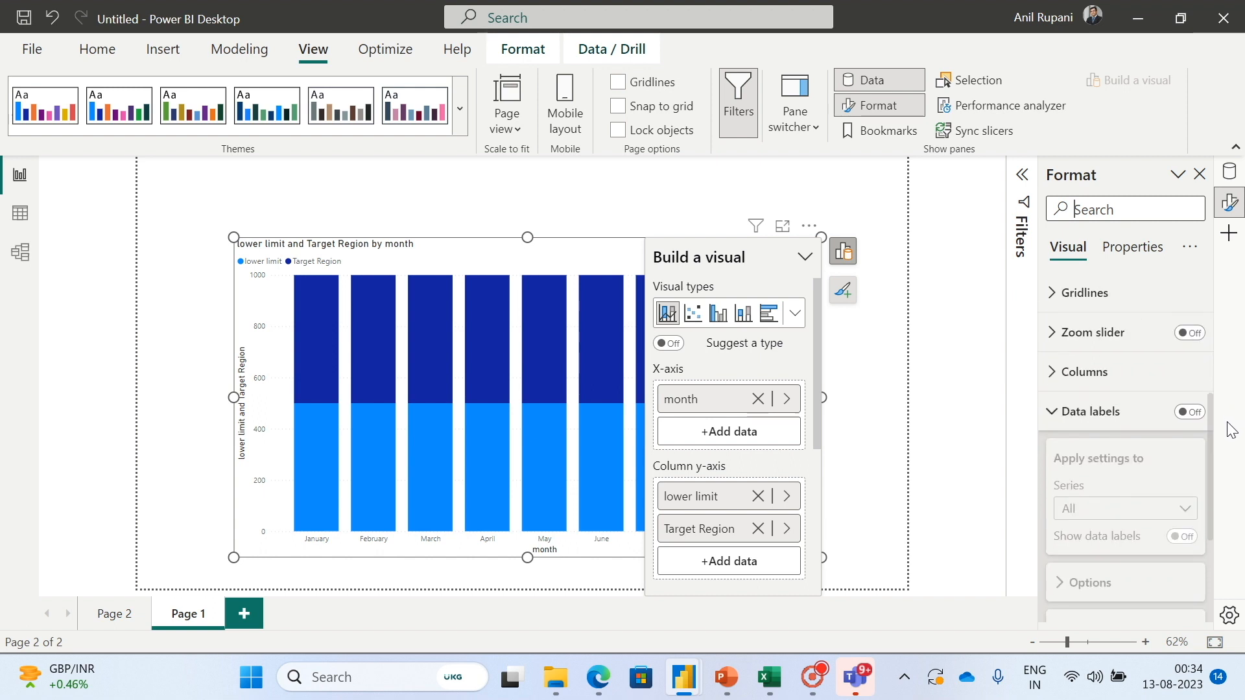
{"action": "left_click", "coordinate": [1054, 383]}
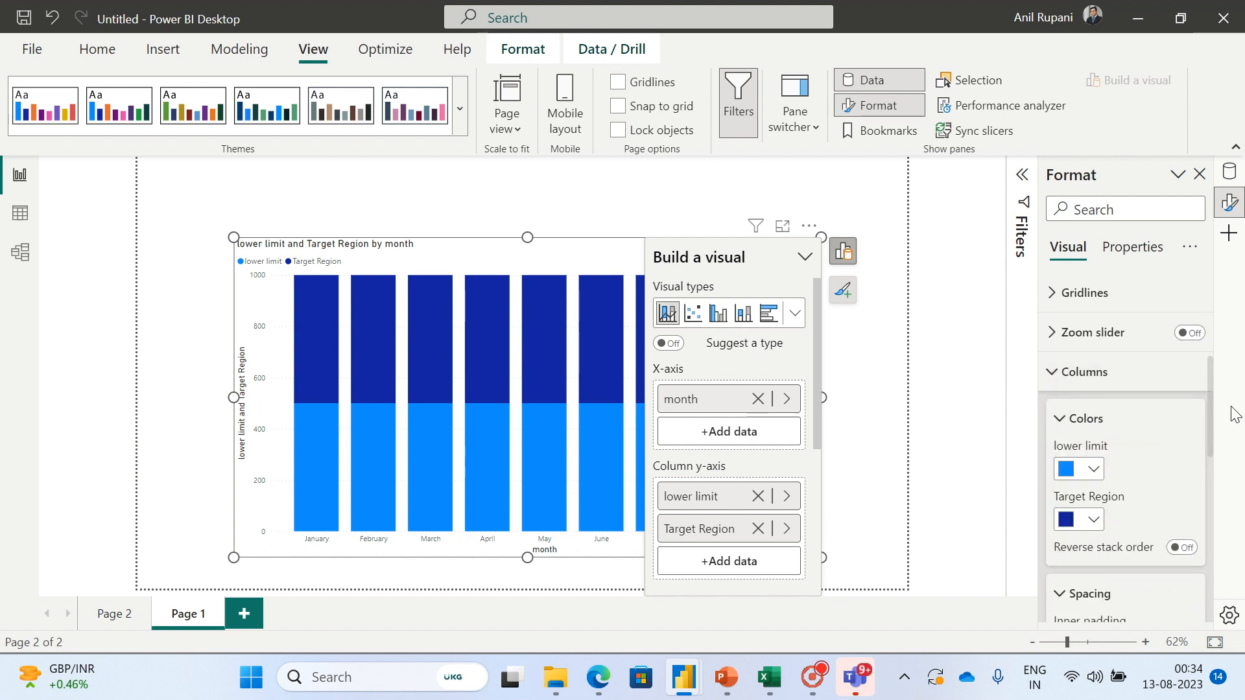
{"action": "left_click", "coordinate": [1096, 469]}
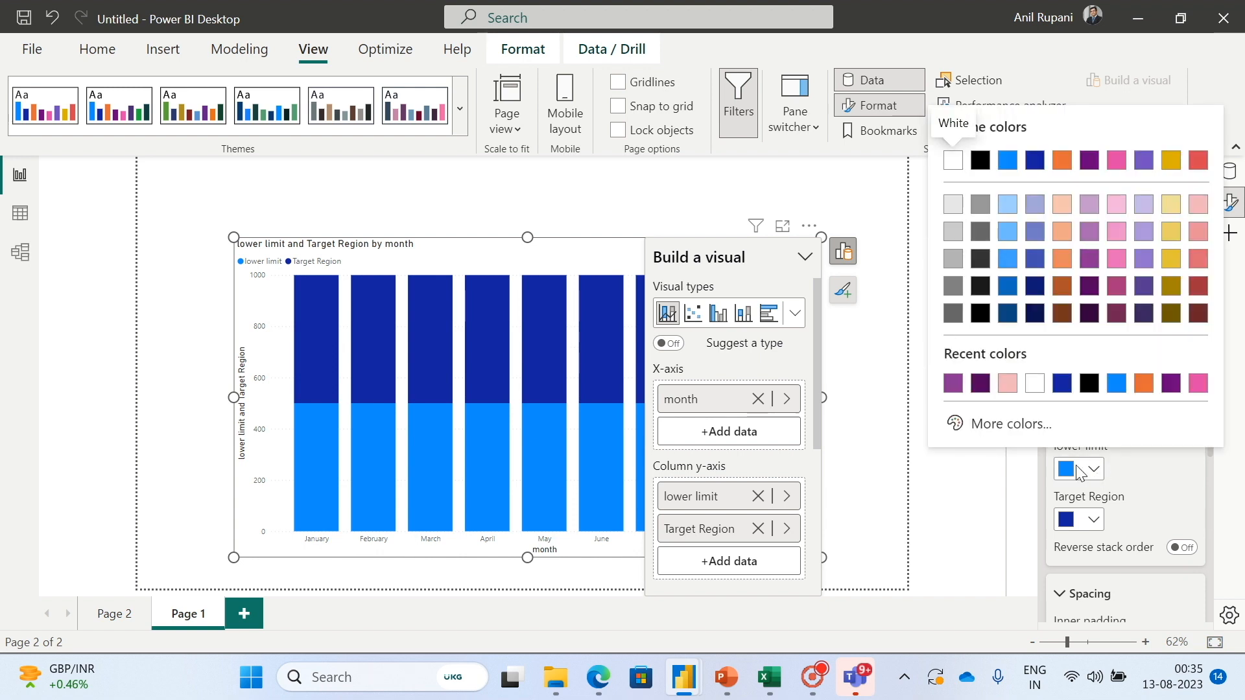
{"action": "left_click", "coordinate": [1035, 383]}
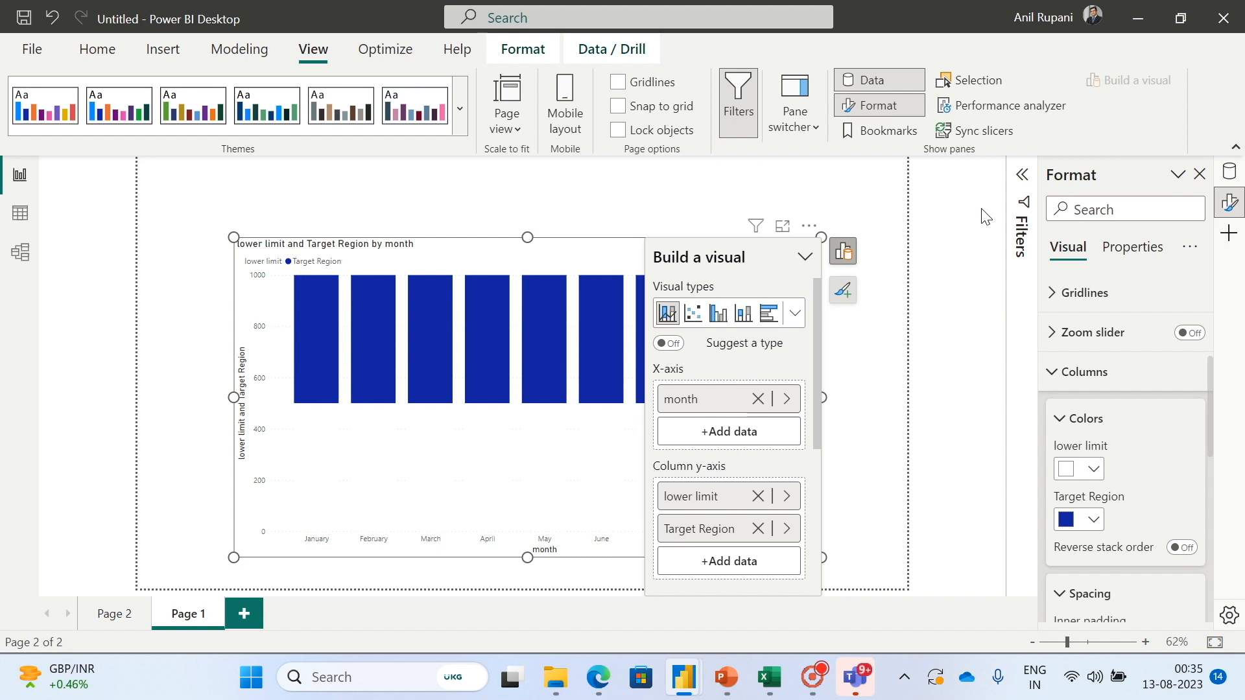
Reduce the chart's height from its upper edge to free space above it.
{"action": "left_click", "coordinate": [302, 195]}
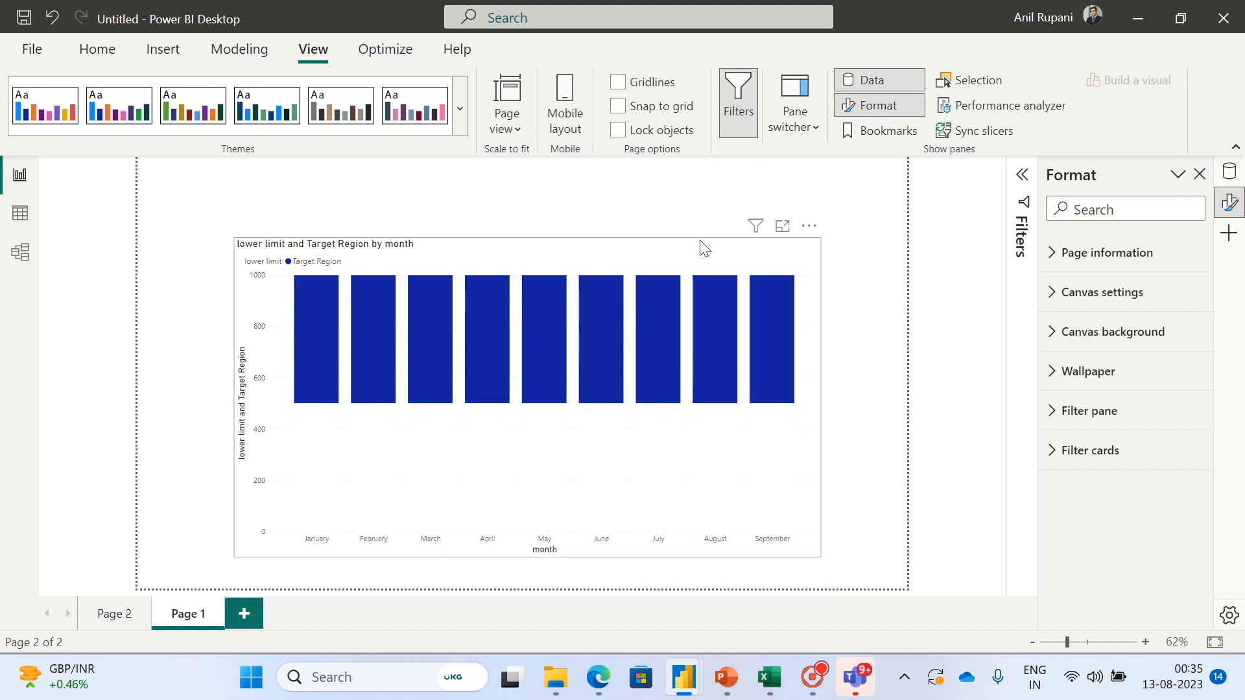
{"action": "left_click", "coordinate": [627, 256]}
{"action": "left_click_drag", "start_coordinate": [529, 237], "coordinate": [539, 289]}
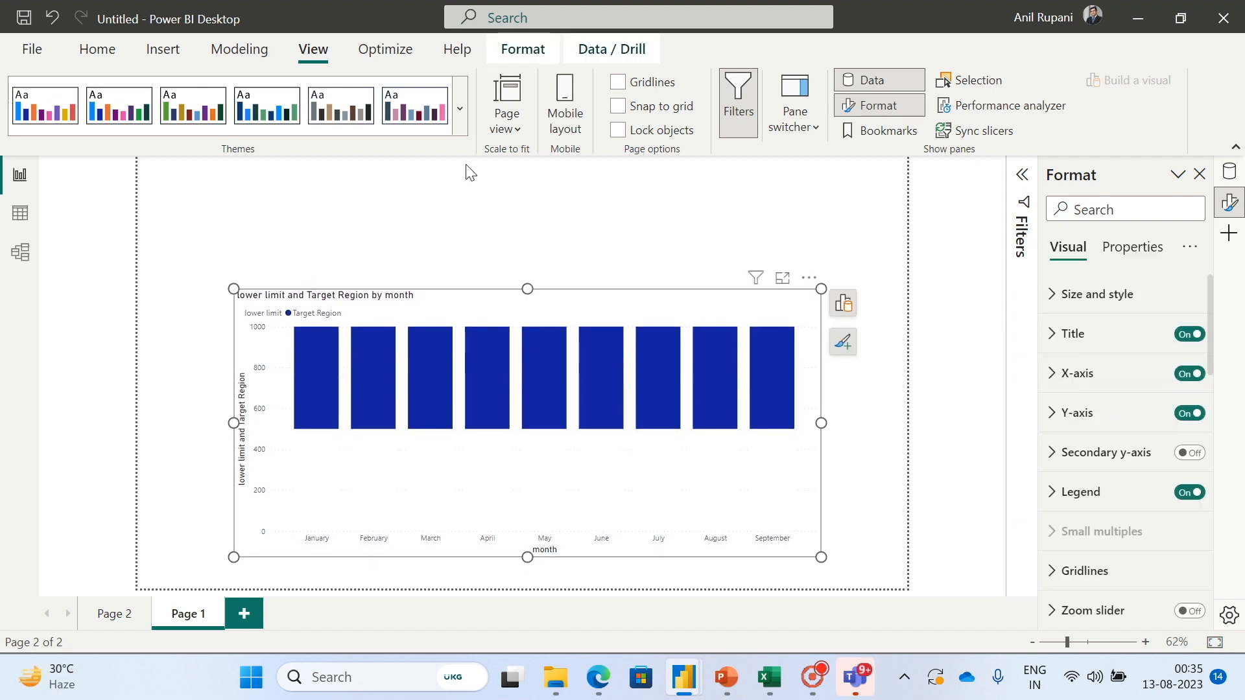
Insert a slicer above the chart at the page's upper-left corner and fill it with the Salesman field.
{"action": "left_click", "coordinate": [109, 45]}
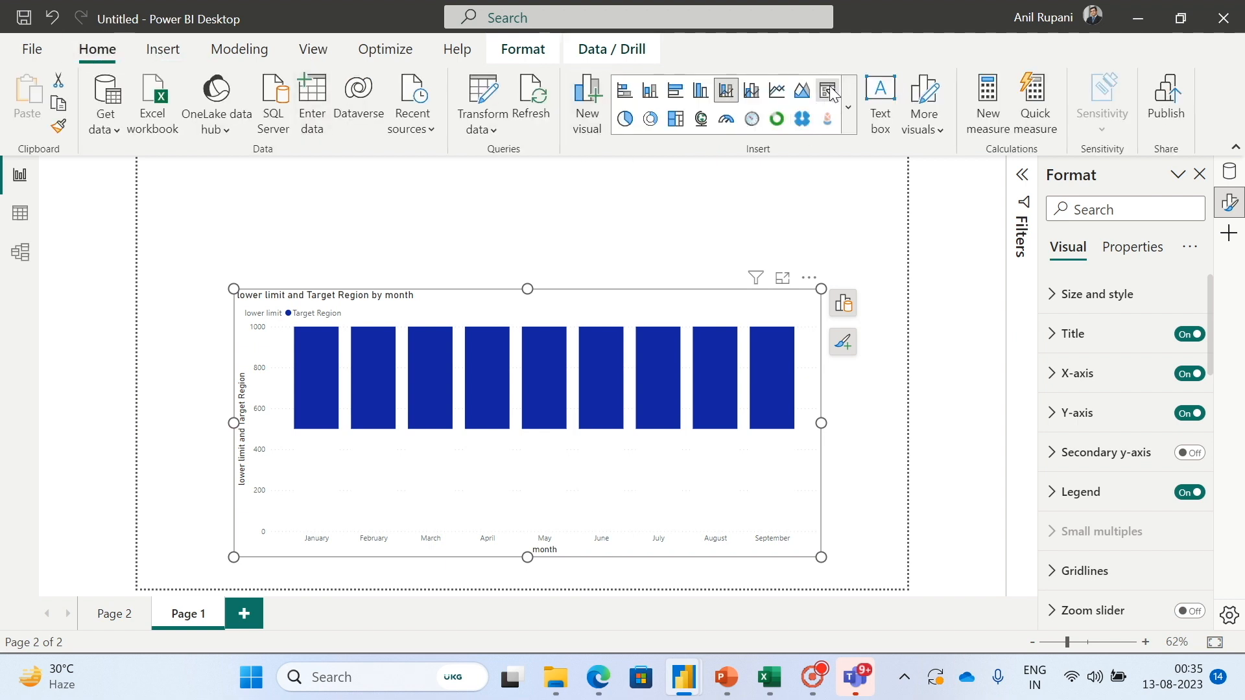
{"action": "left_click", "coordinate": [518, 209]}
{"action": "left_click", "coordinate": [828, 92]}
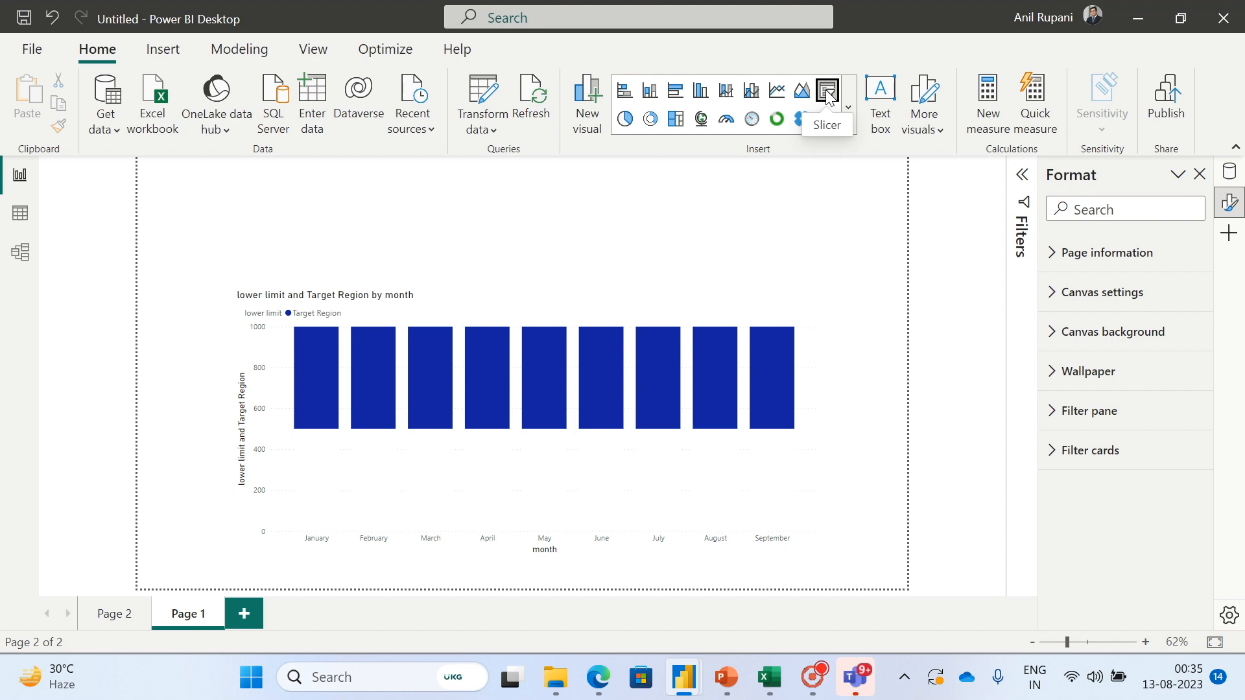
{"action": "left_click_drag", "start_coordinate": [350, 225], "coordinate": [279, 181]}
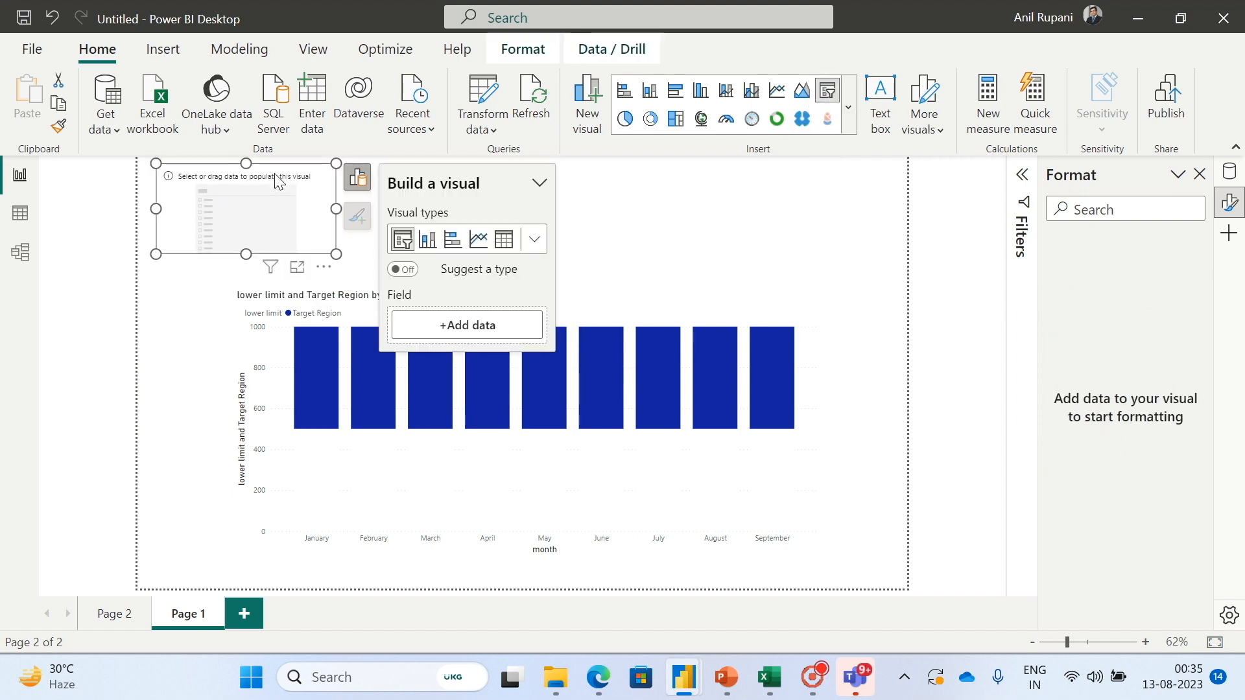
{"action": "left_click", "coordinate": [478, 322]}
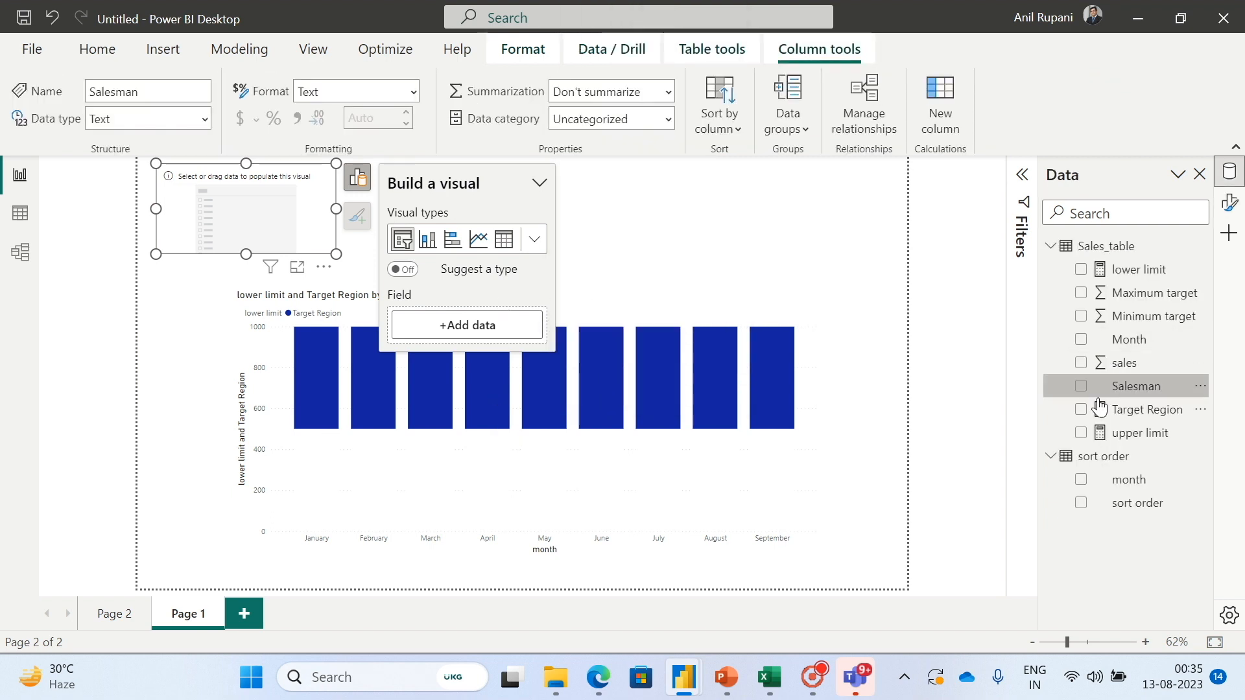
{"action": "left_click", "coordinate": [1081, 387]}
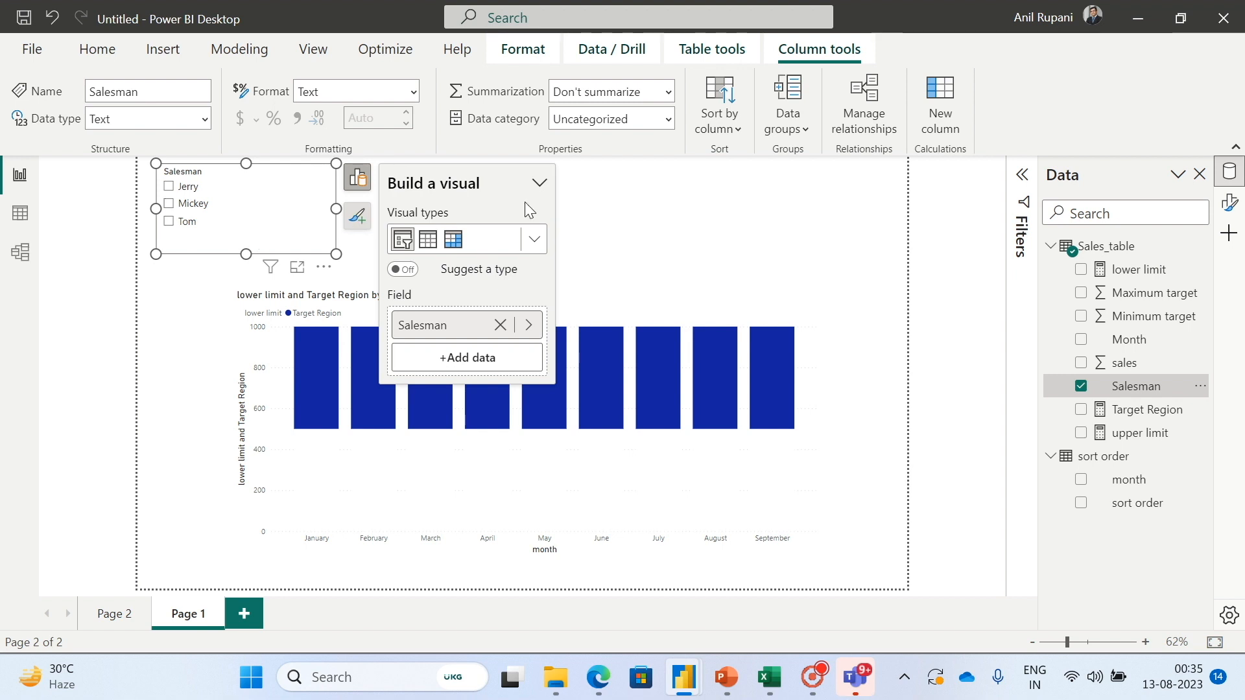
Turn on the Salesman slicer's visual border and round its corners to 10 px.
{"action": "left_click", "coordinate": [1230, 205]}
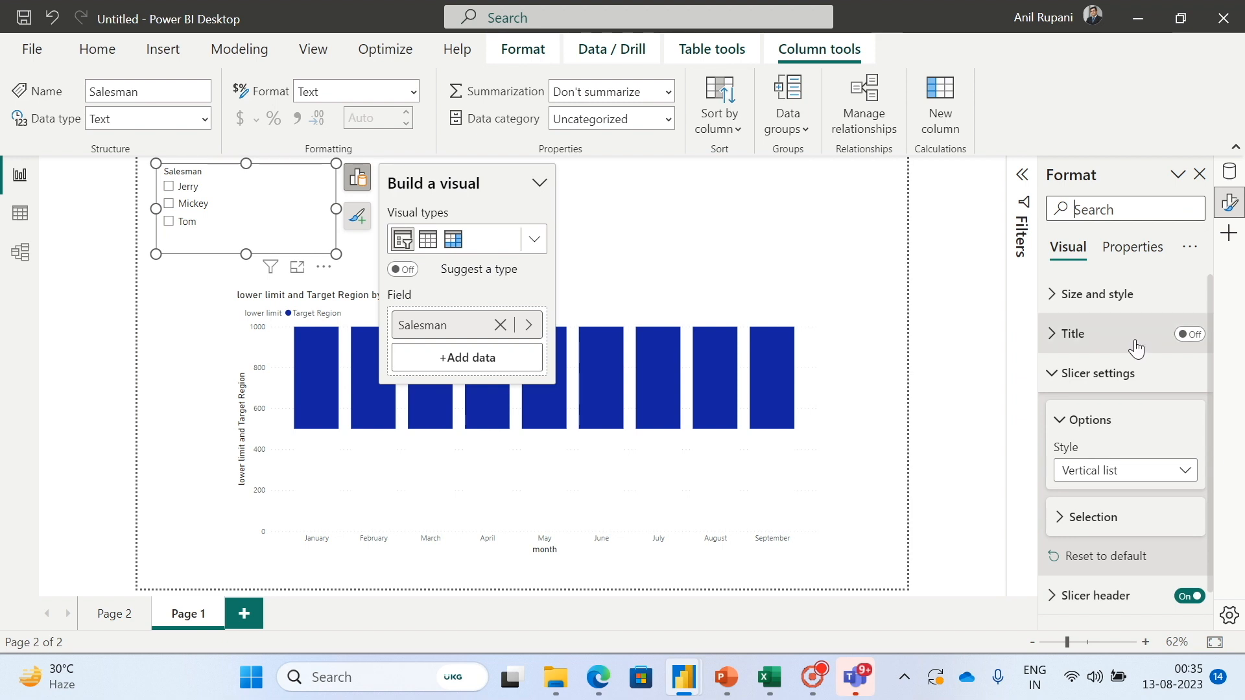
{"action": "left_click", "coordinate": [1076, 294]}
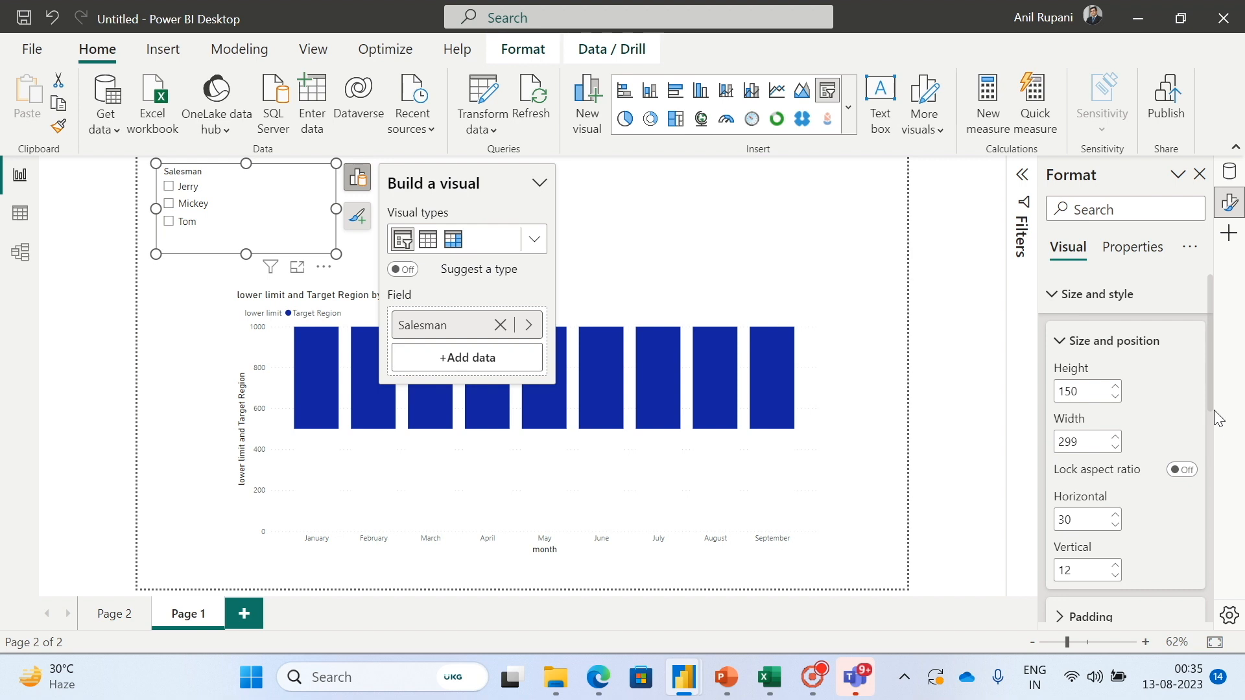
{"action": "left_click_drag", "start_coordinate": [1209, 398], "coordinate": [1212, 485]}
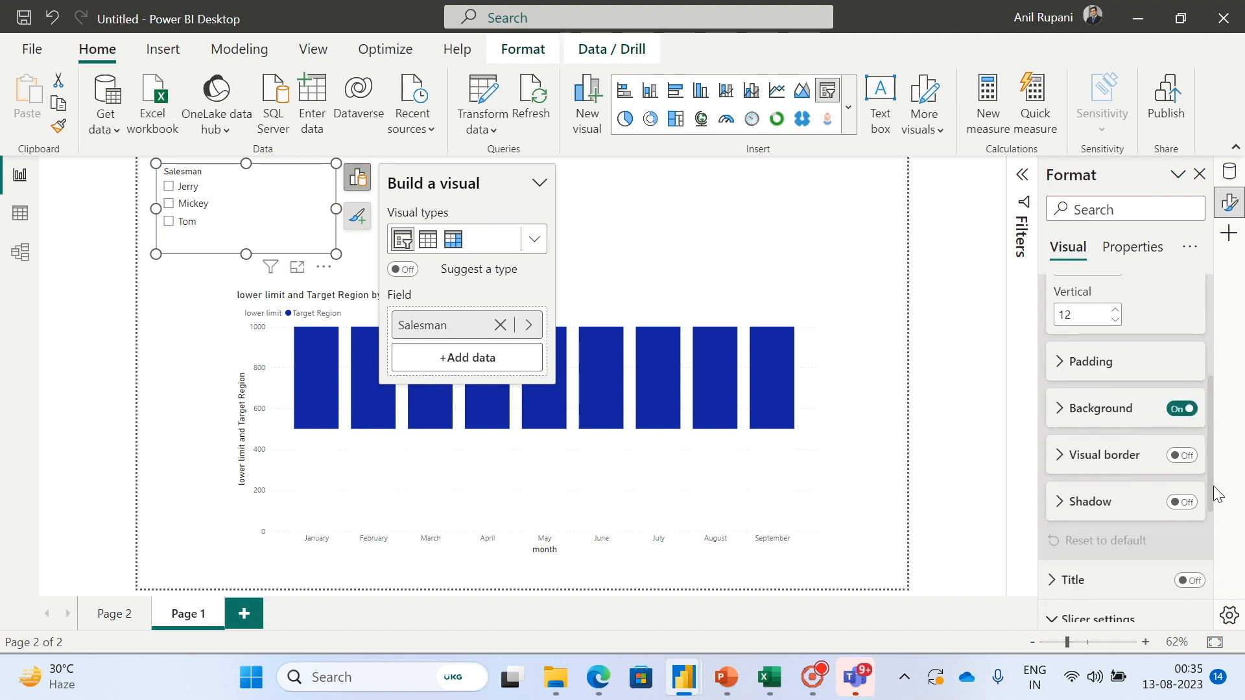
{"action": "left_click", "coordinate": [1190, 458]}
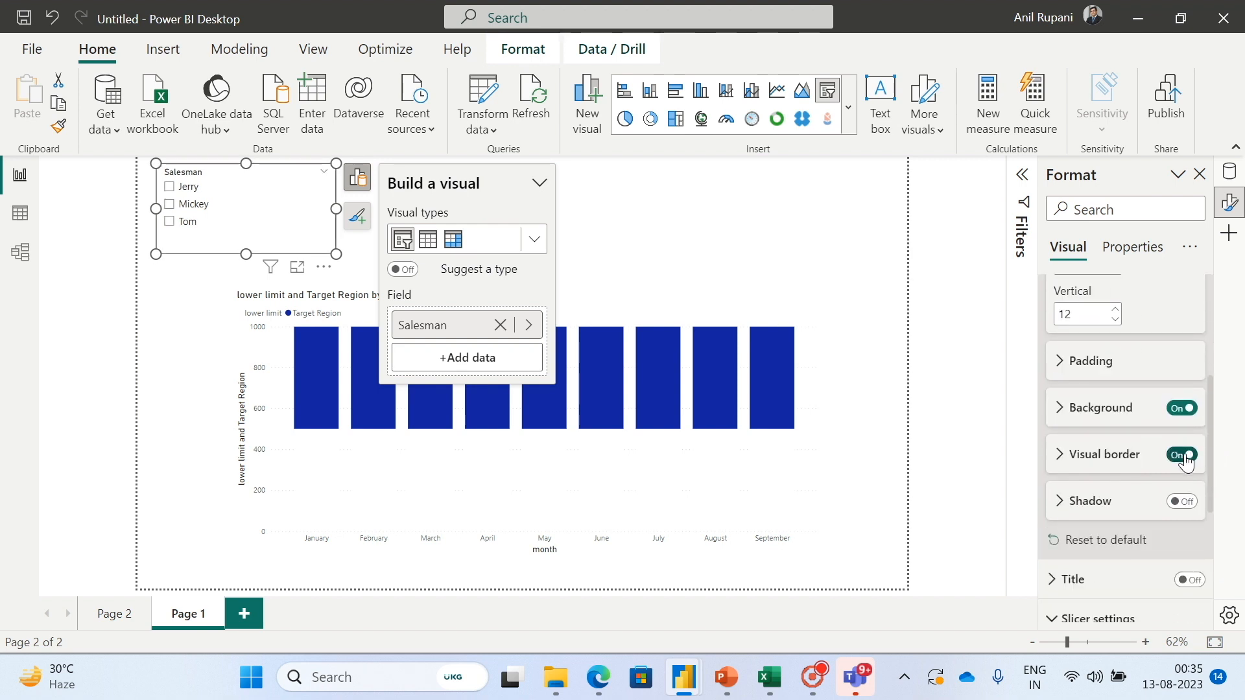
{"action": "left_click", "coordinate": [1059, 459]}
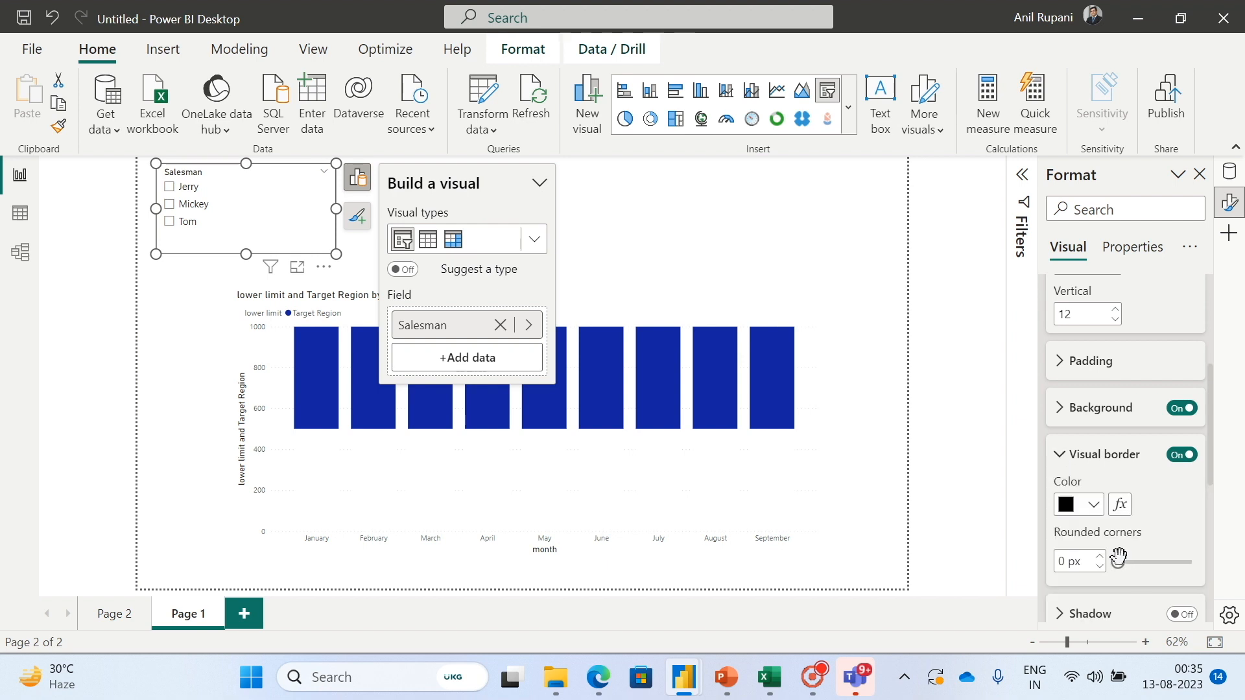
{"action": "left_click_drag", "start_coordinate": [1117, 562], "coordinate": [1142, 563]}
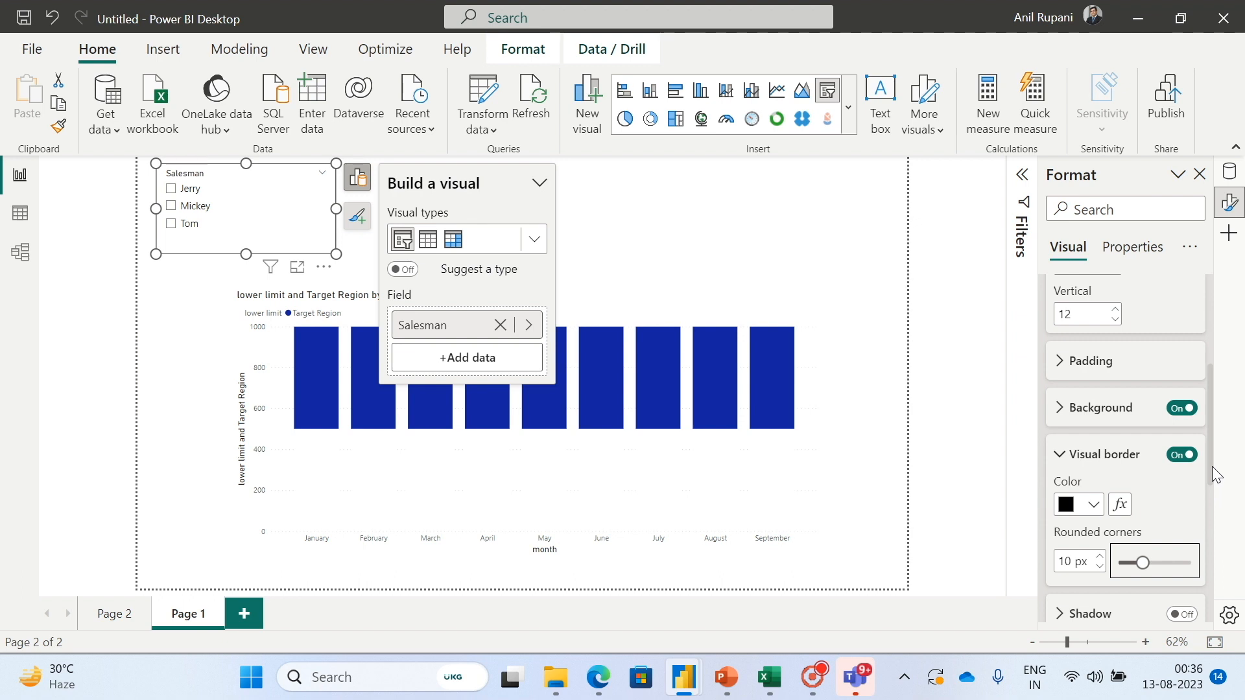
Change the Salesman slicer's style from a vertical list to Dropdown.
{"action": "scroll", "coordinate": [1212, 465], "scroll_direction": "down", "scroll_amount": 6}
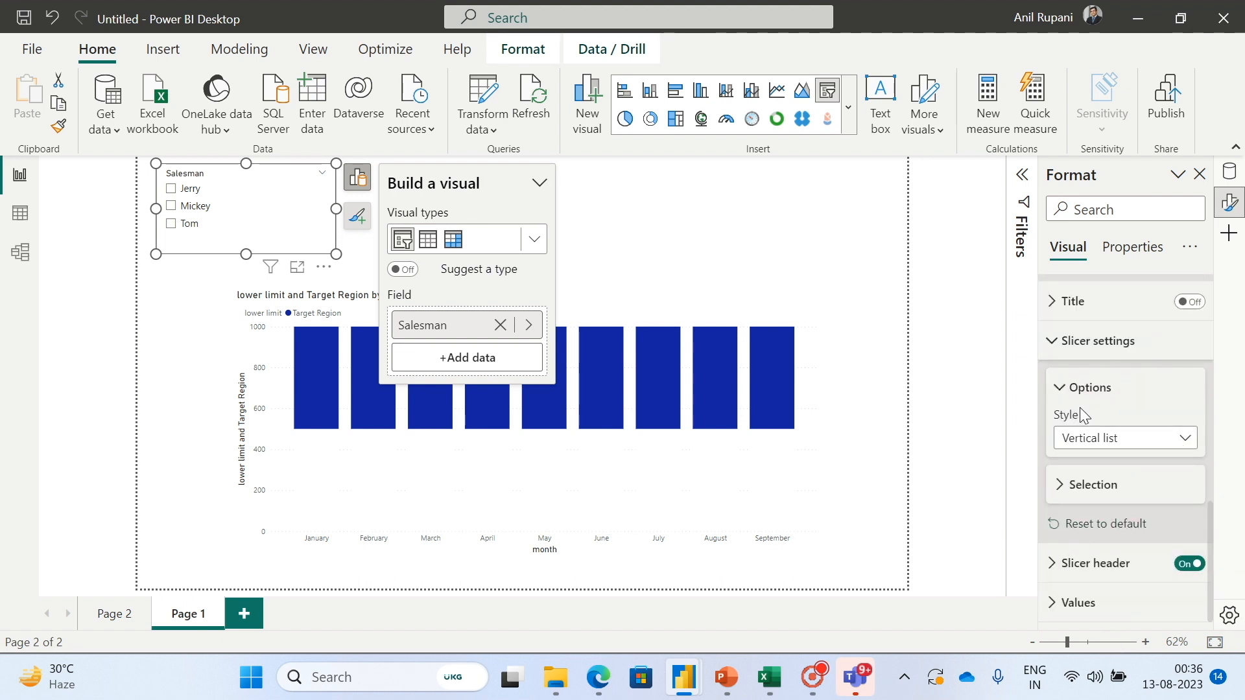
{"action": "left_click", "coordinate": [1186, 445]}
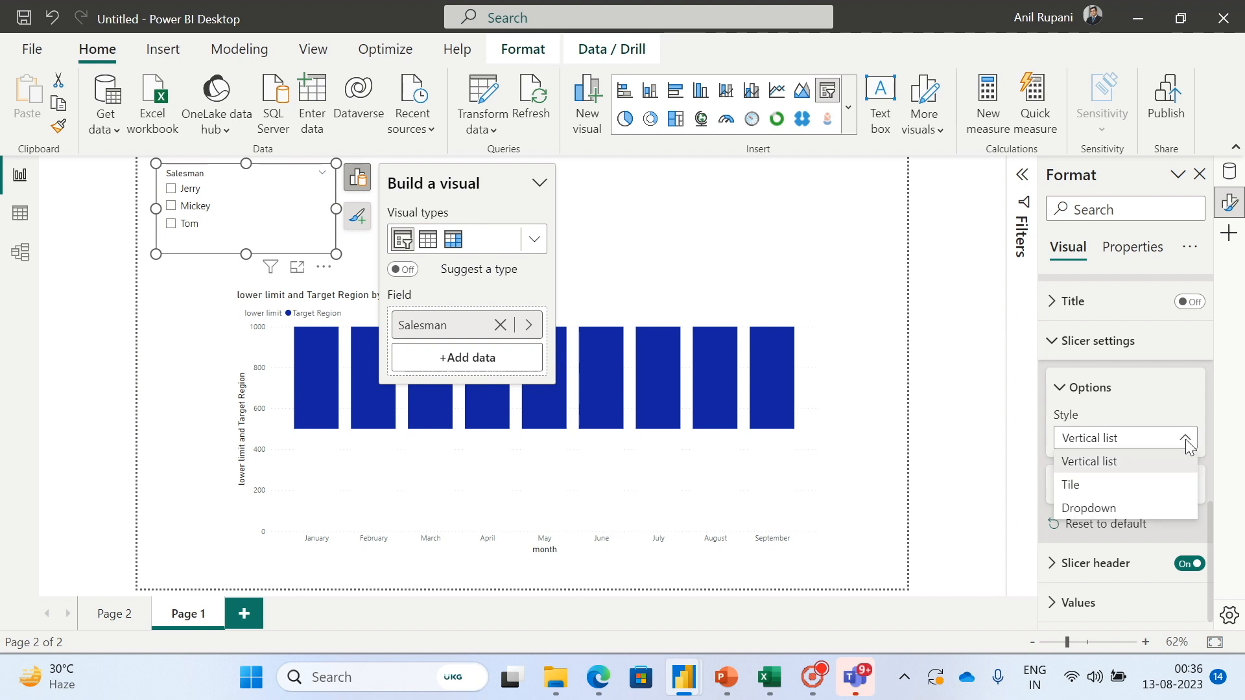
{"action": "left_click", "coordinate": [1113, 509]}
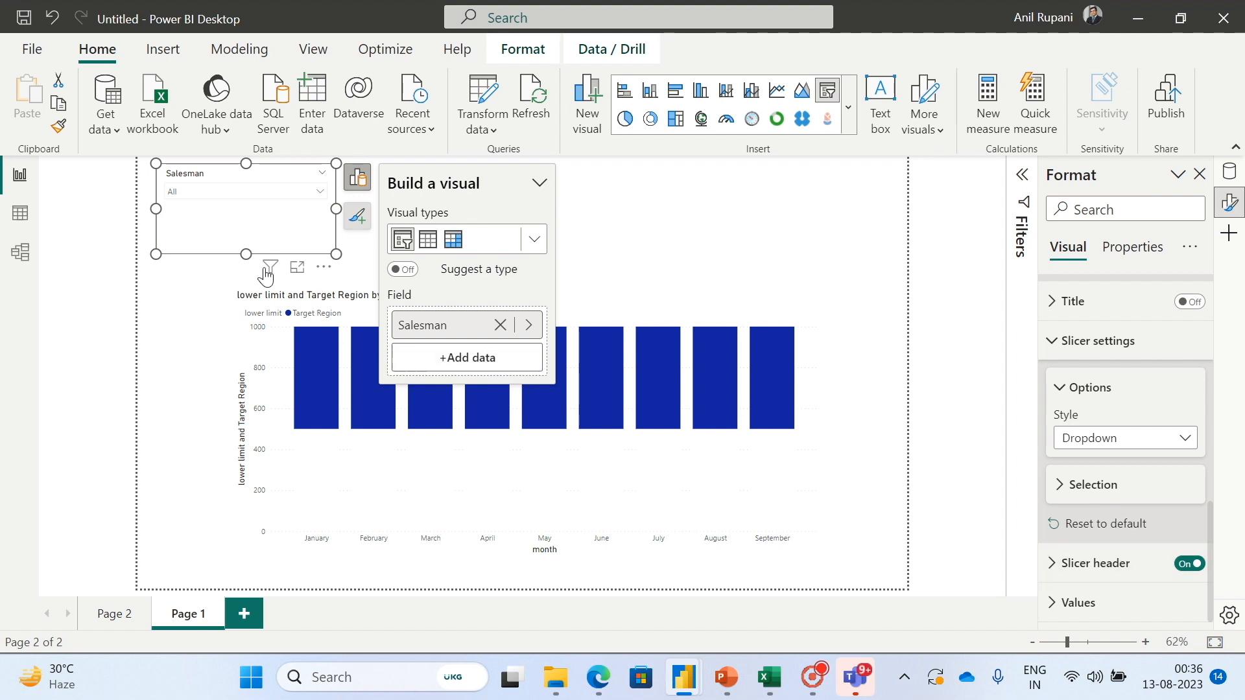
Shrink the slicer's height and width to fit its dropdown, and filter the page to the first salesman listed.
{"action": "left_click_drag", "start_coordinate": [246, 254], "coordinate": [246, 208]}
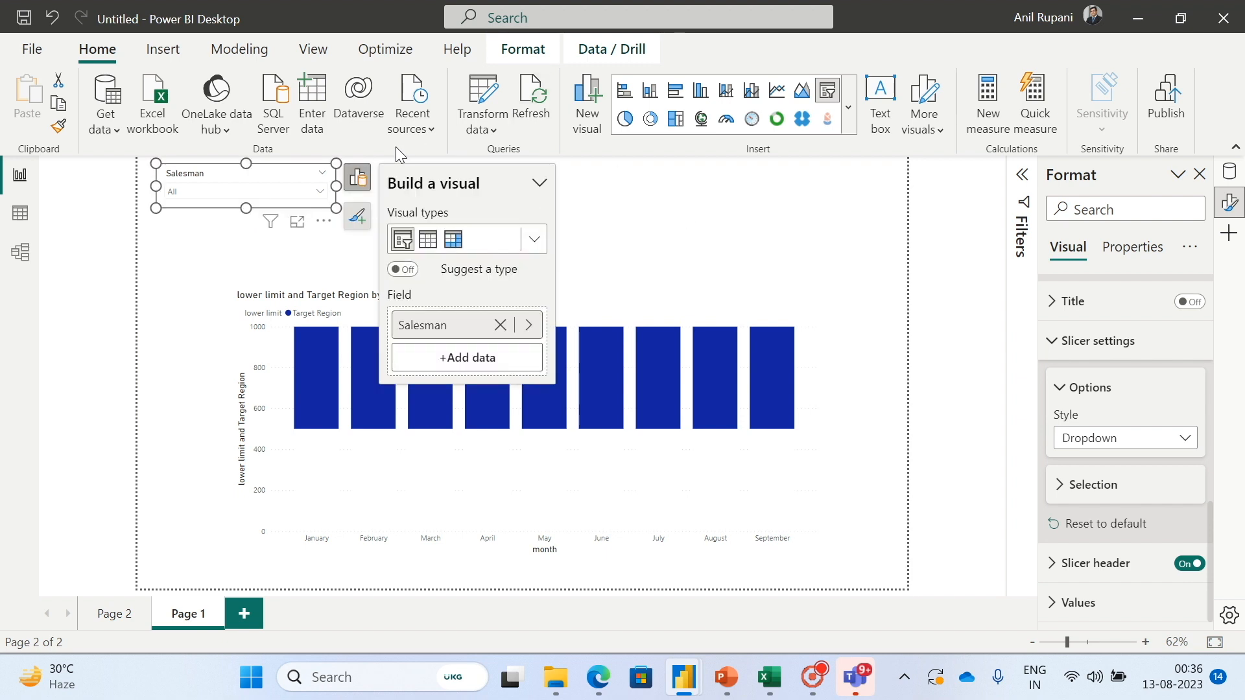
{"action": "left_click_drag", "start_coordinate": [334, 185], "coordinate": [297, 186]}
{"action": "left_click", "coordinate": [271, 194]}
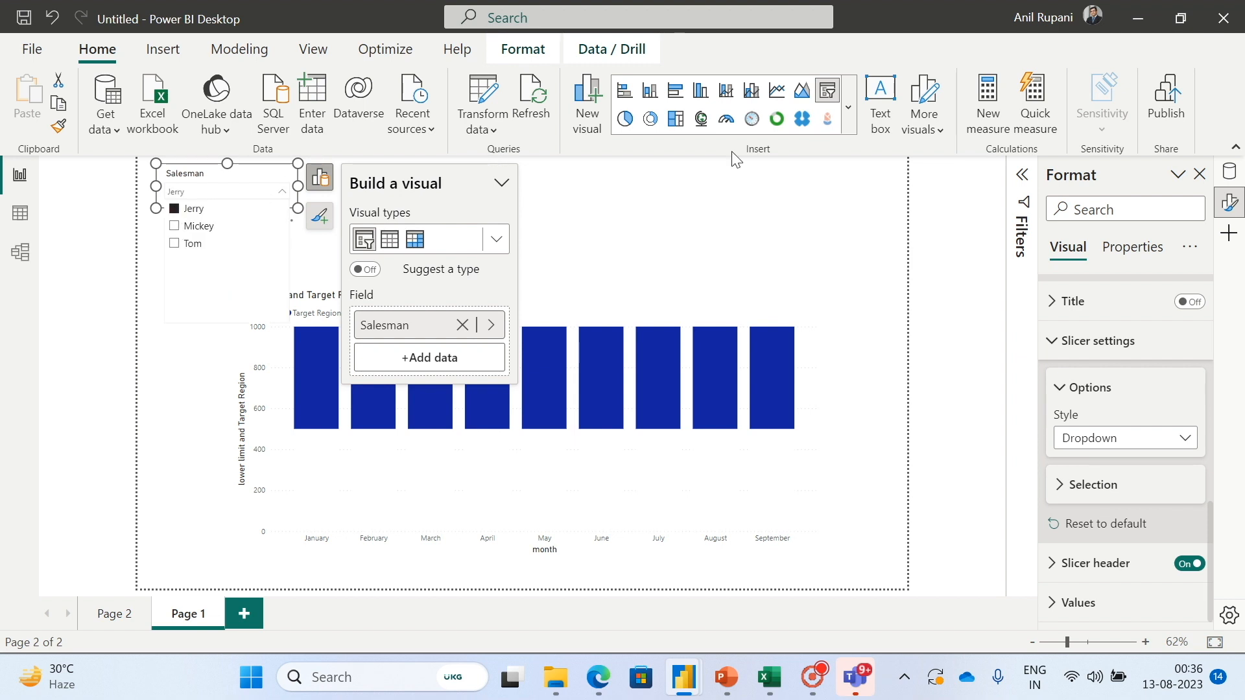
{"action": "left_click", "coordinate": [696, 215]}
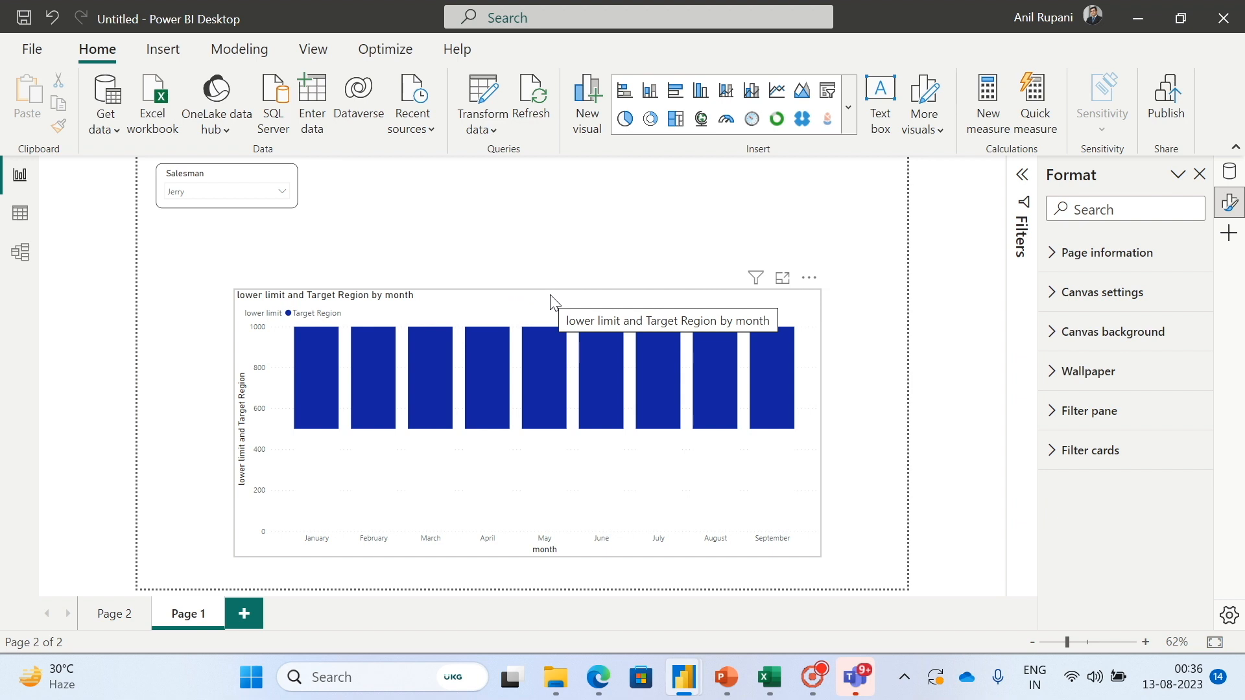
Add the sales field from Sales_table to the combo chart's line y-axis.
{"action": "left_click", "coordinate": [813, 309]}
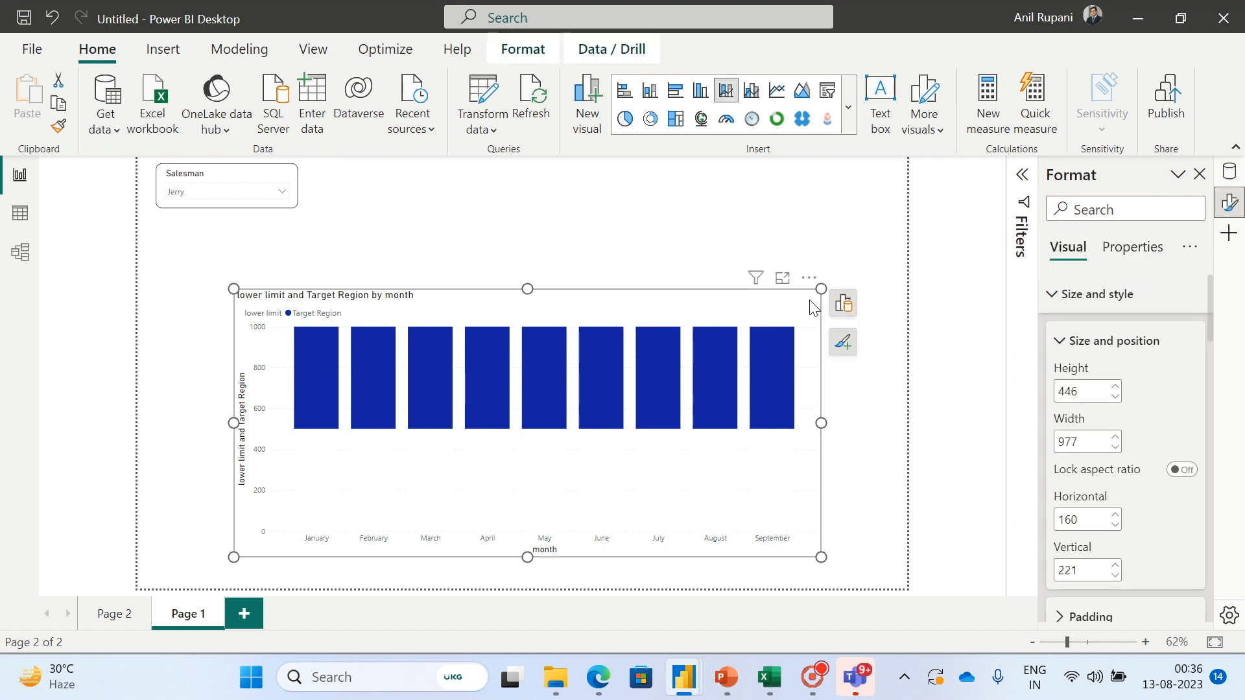
{"action": "left_click", "coordinate": [844, 305]}
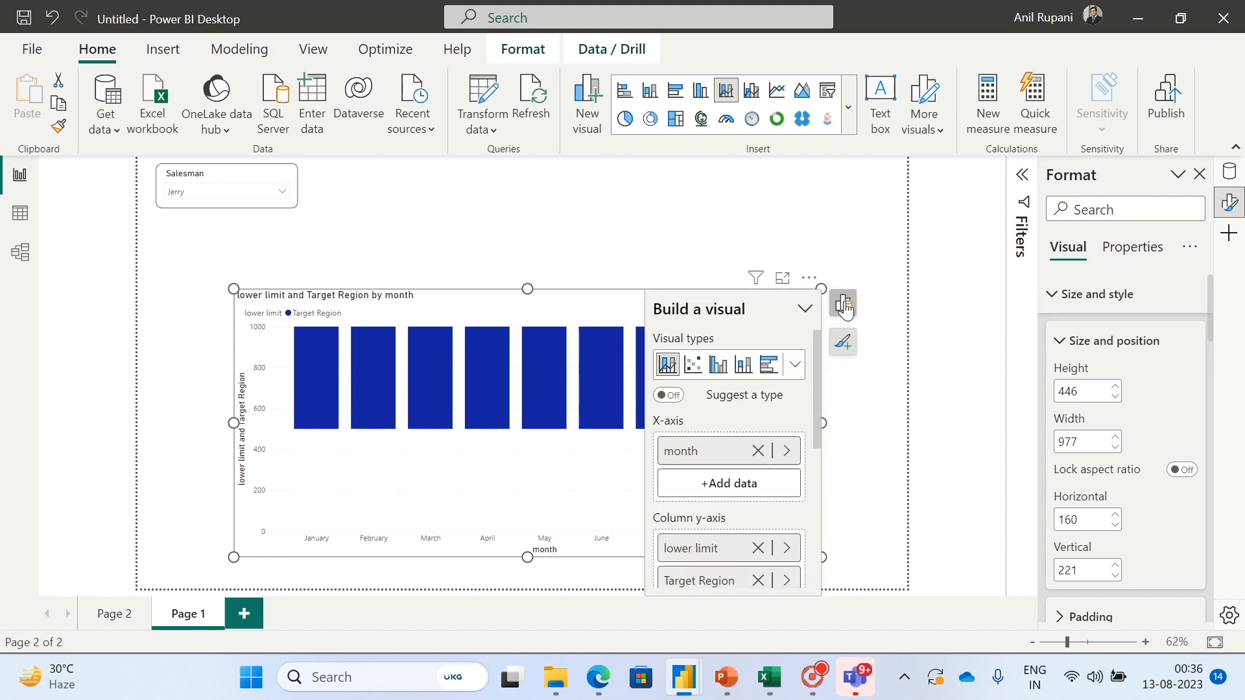
{"action": "left_click_drag", "start_coordinate": [817, 375], "coordinate": [814, 485]}
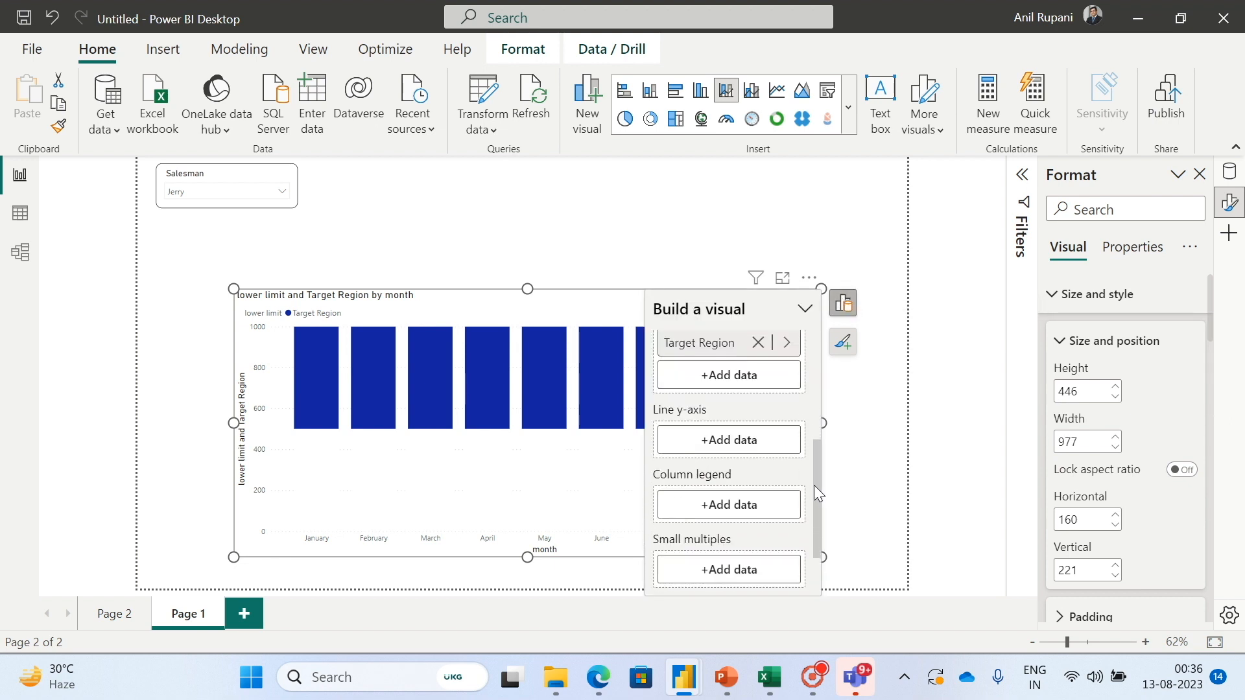
{"action": "left_click", "coordinate": [717, 438]}
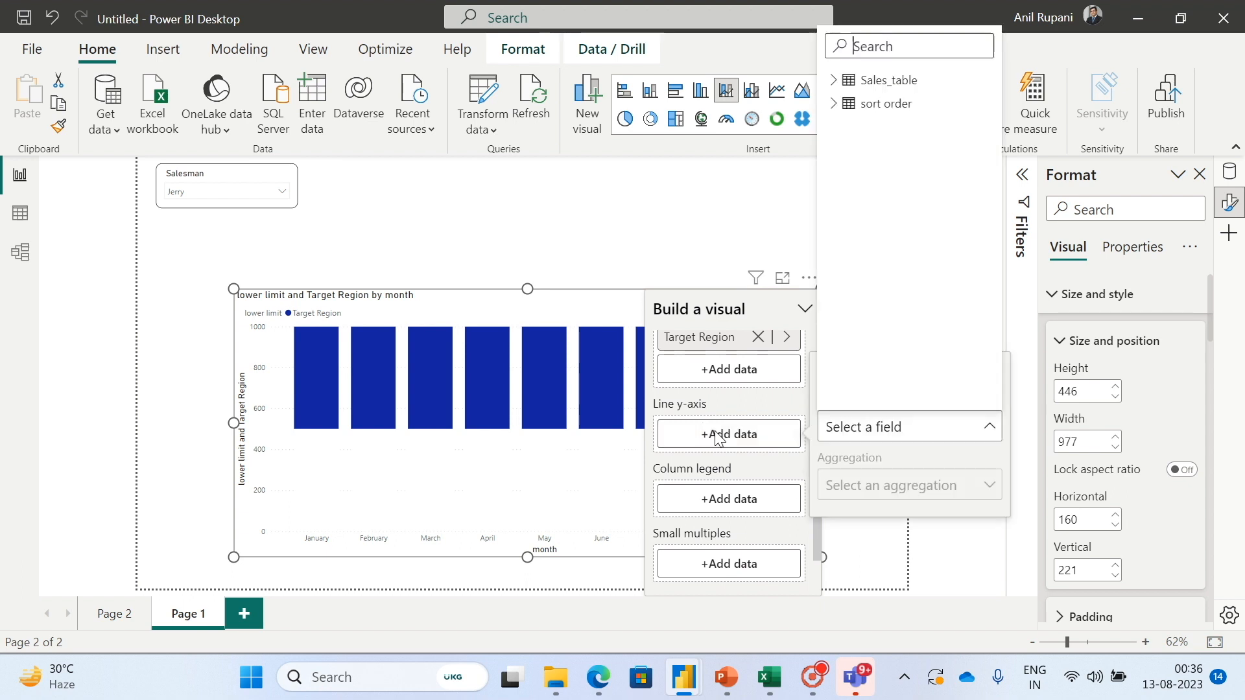
{"action": "left_click", "coordinate": [834, 80]}
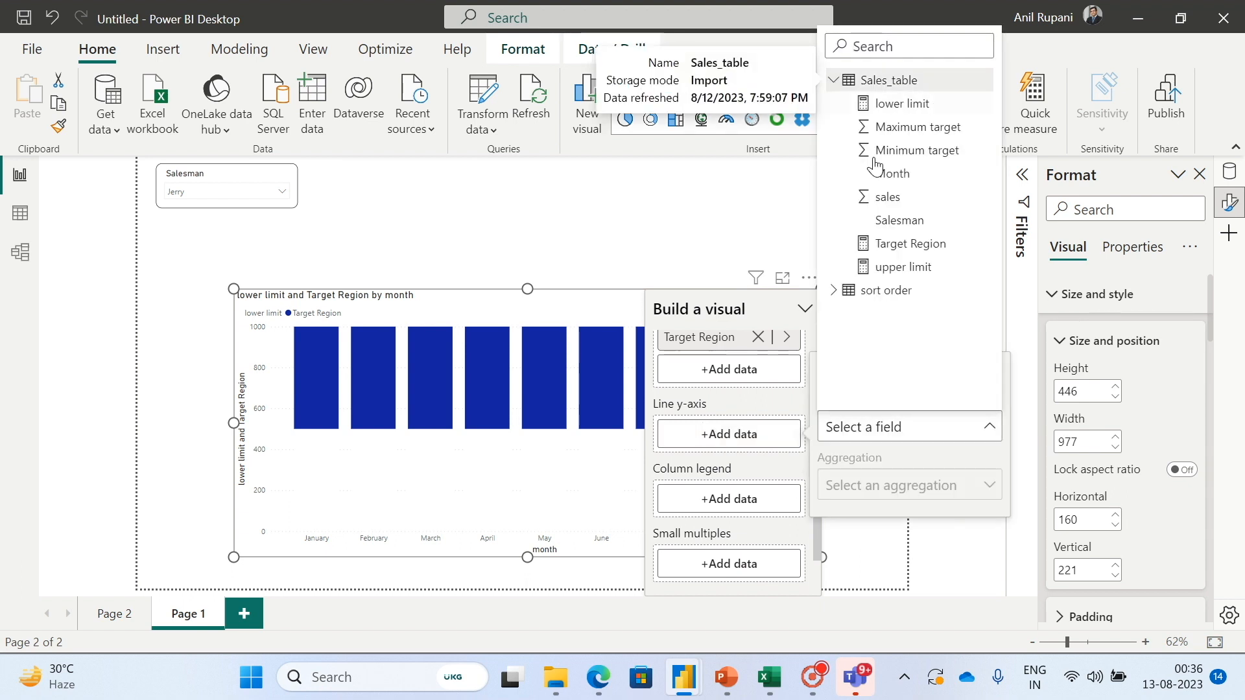
{"action": "left_click", "coordinate": [897, 204]}
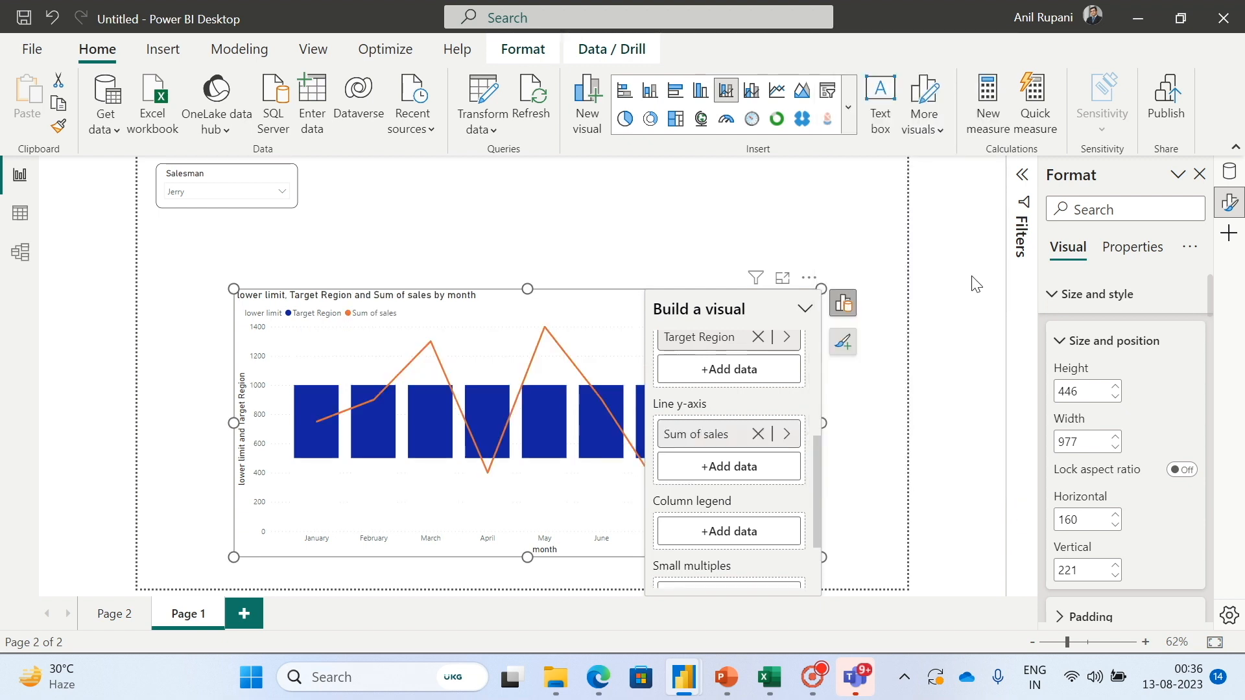
{"action": "left_click", "coordinate": [811, 225]}
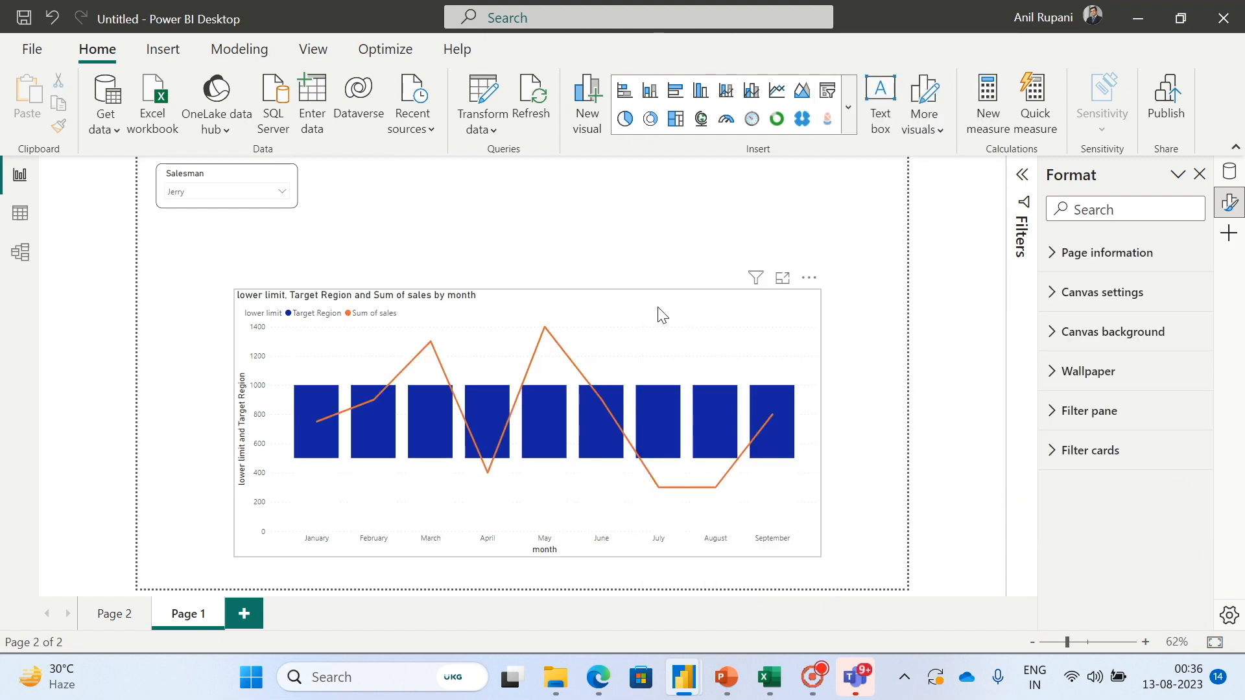
Set the chart columns' inner padding to 0 px so the target region forms a continuous band.
{"action": "left_click", "coordinate": [695, 310]}
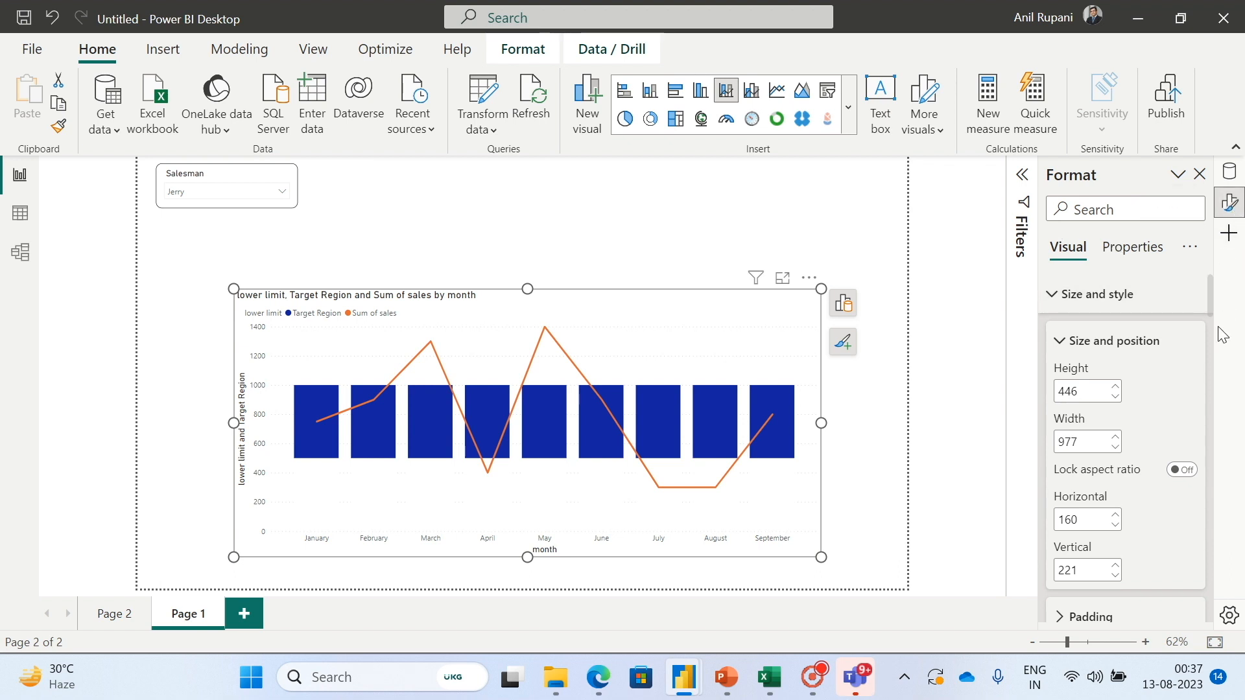
{"action": "left_click", "coordinate": [1052, 300]}
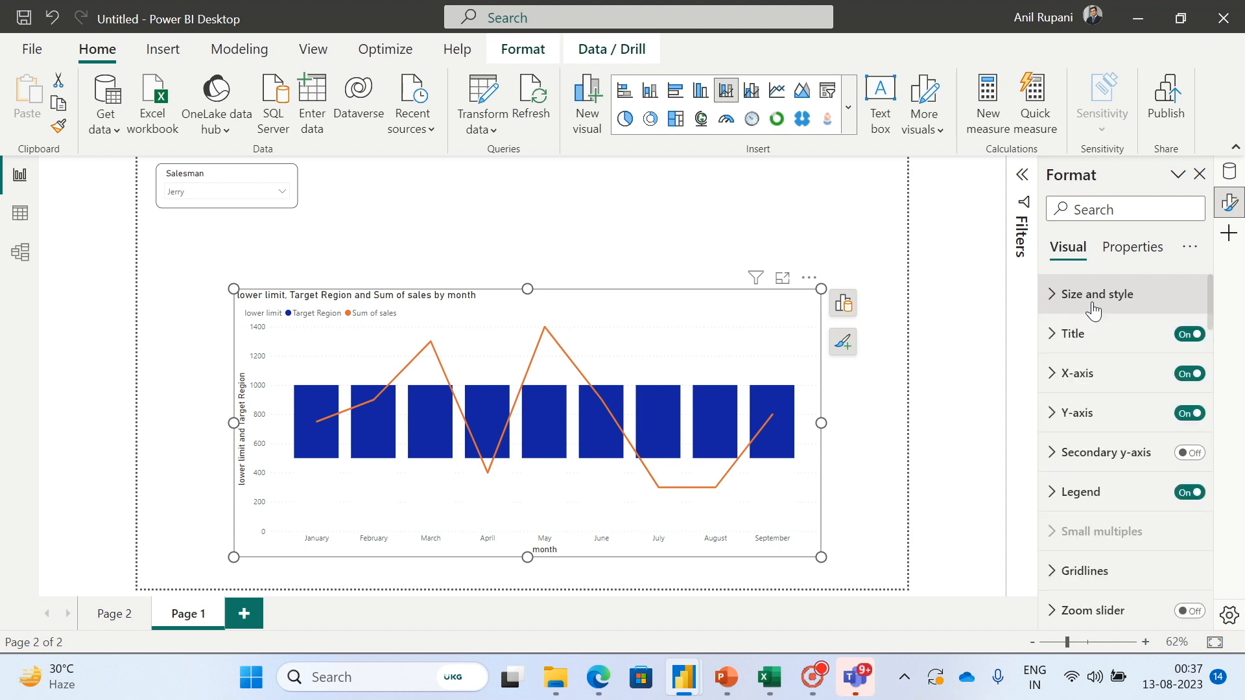
{"action": "left_click_drag", "start_coordinate": [1212, 301], "coordinate": [1229, 384]}
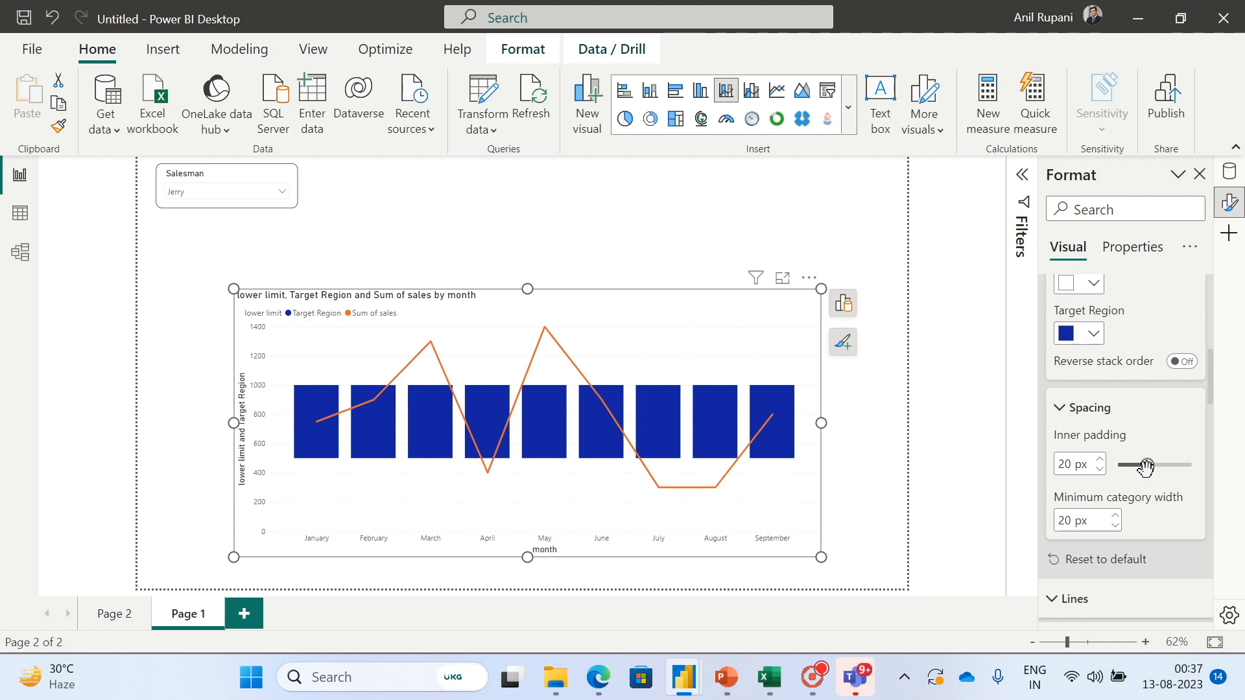
{"action": "left_click_drag", "start_coordinate": [1145, 467], "coordinate": [1116, 468]}
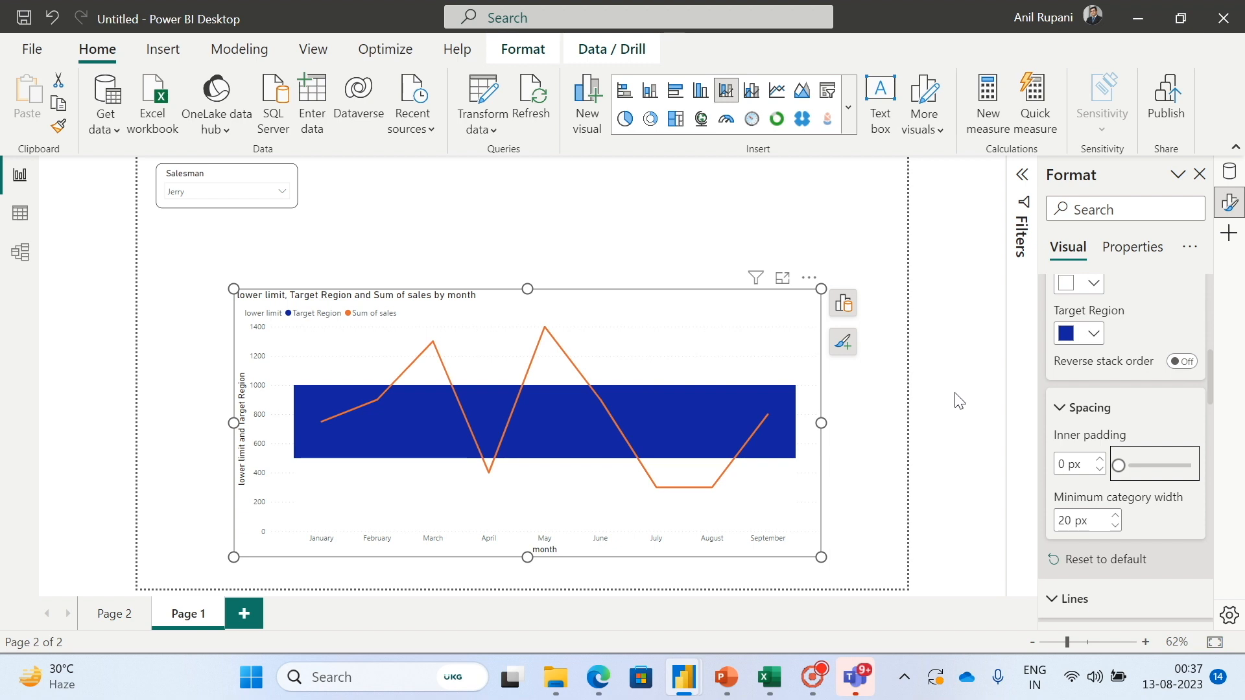
Recolour the Target Region columns with the custom pale pink #F3D6D8.
{"action": "left_click", "coordinate": [1094, 335]}
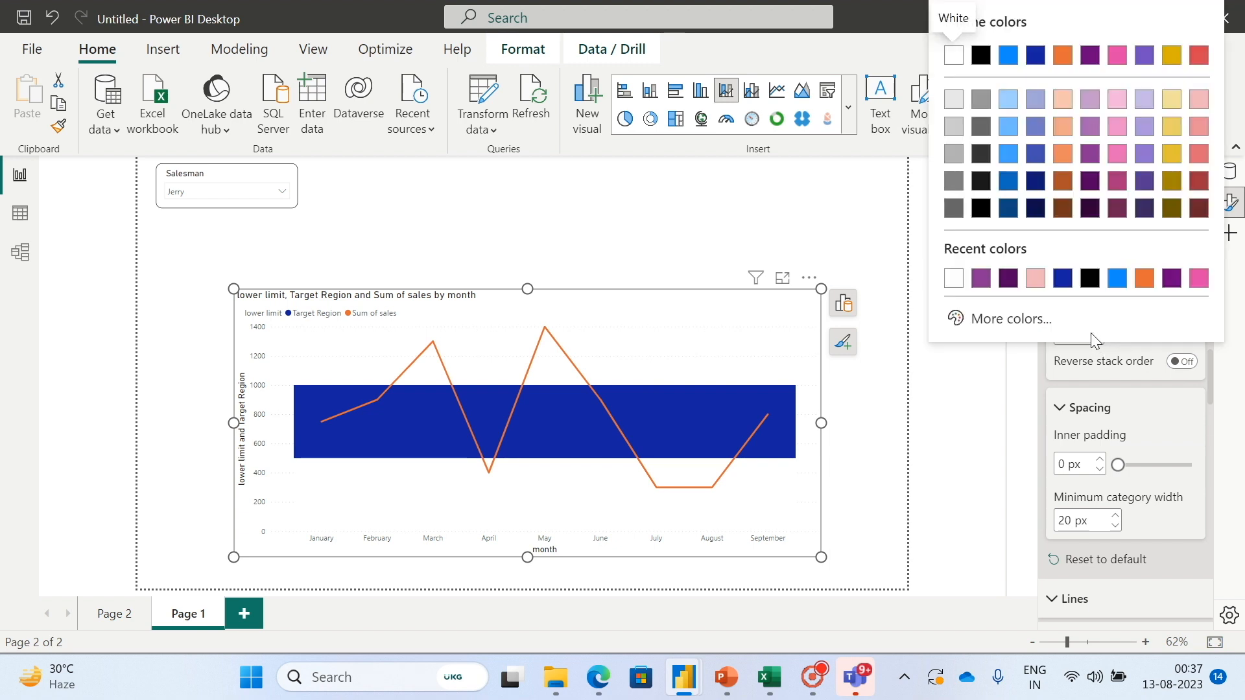
{"action": "left_click", "coordinate": [1199, 100]}
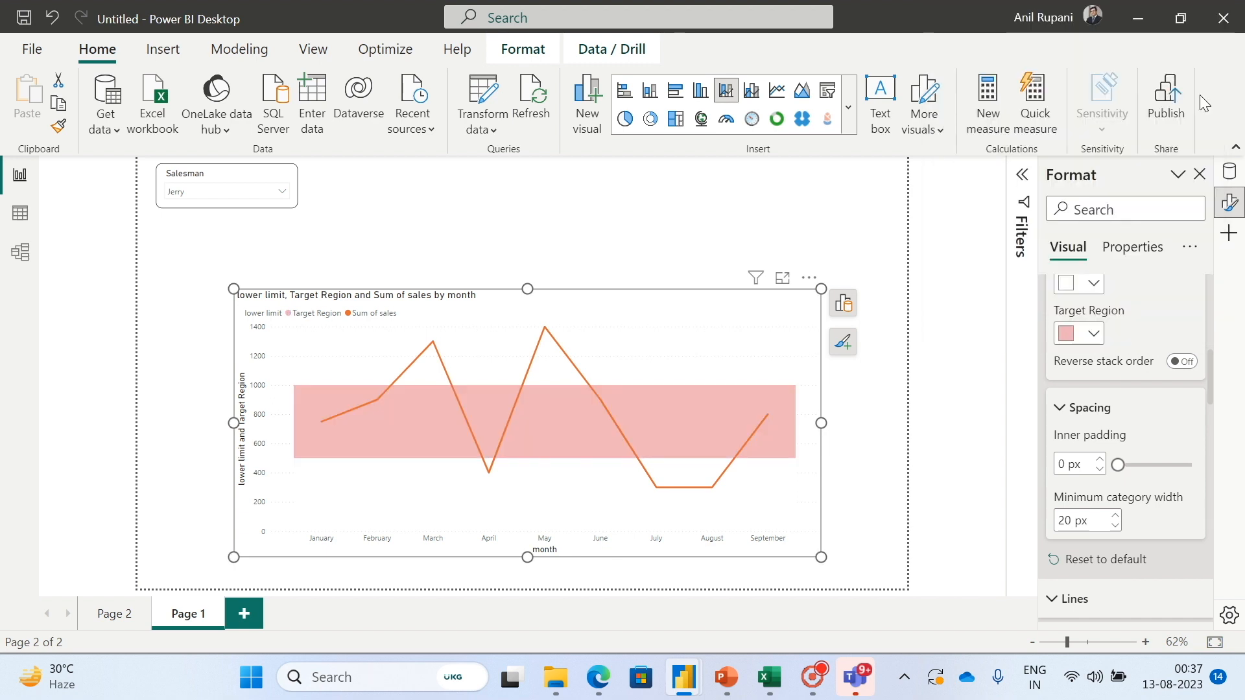
{"action": "left_click", "coordinate": [1094, 337]}
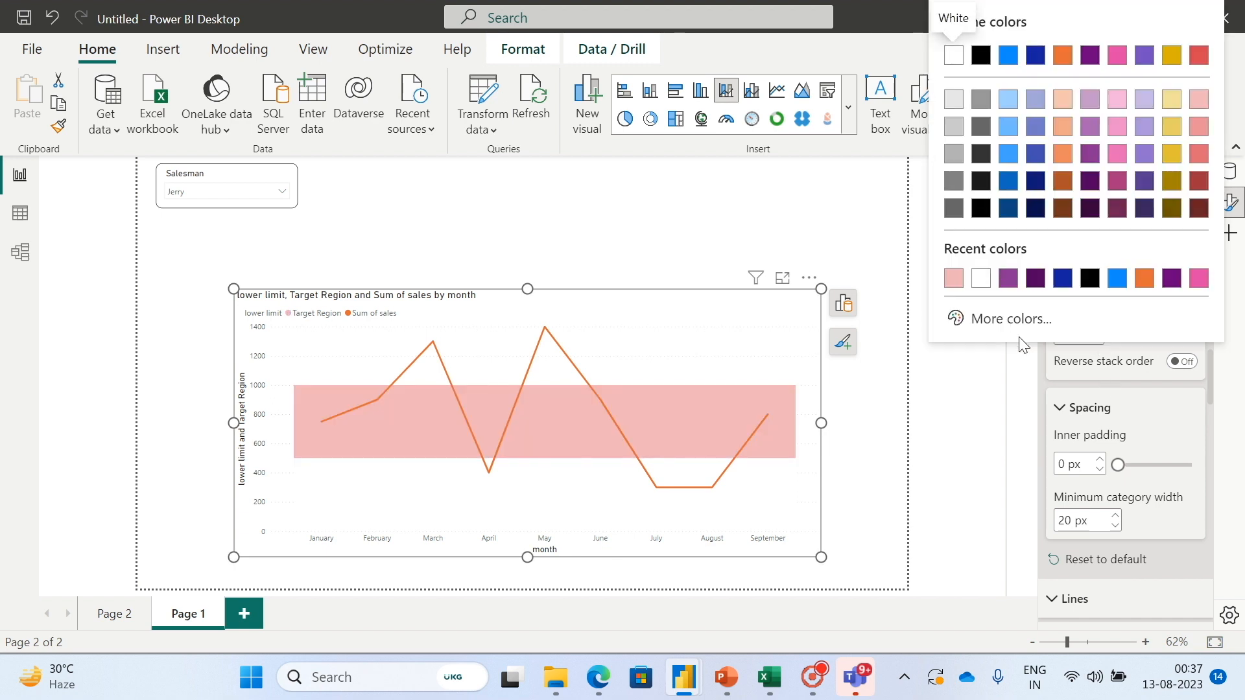
{"action": "left_click", "coordinate": [979, 320]}
{"action": "left_click_drag", "start_coordinate": [1004, 29], "coordinate": [973, 28]}
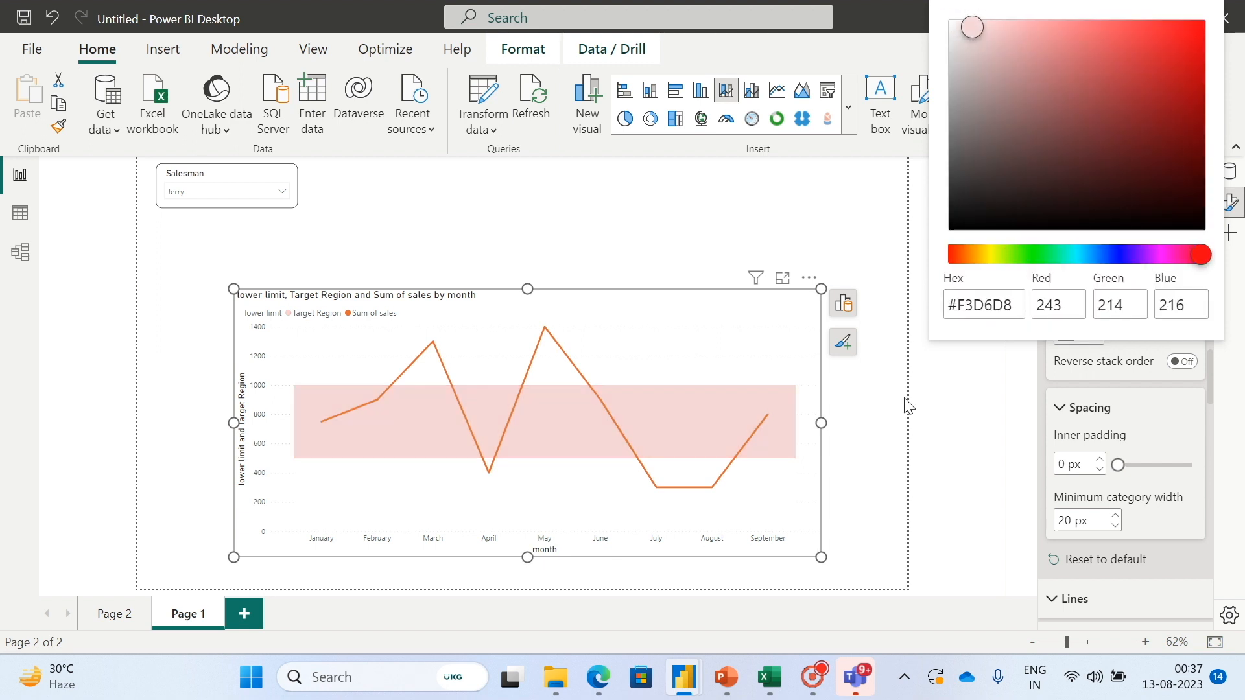
{"action": "left_click", "coordinate": [931, 412]}
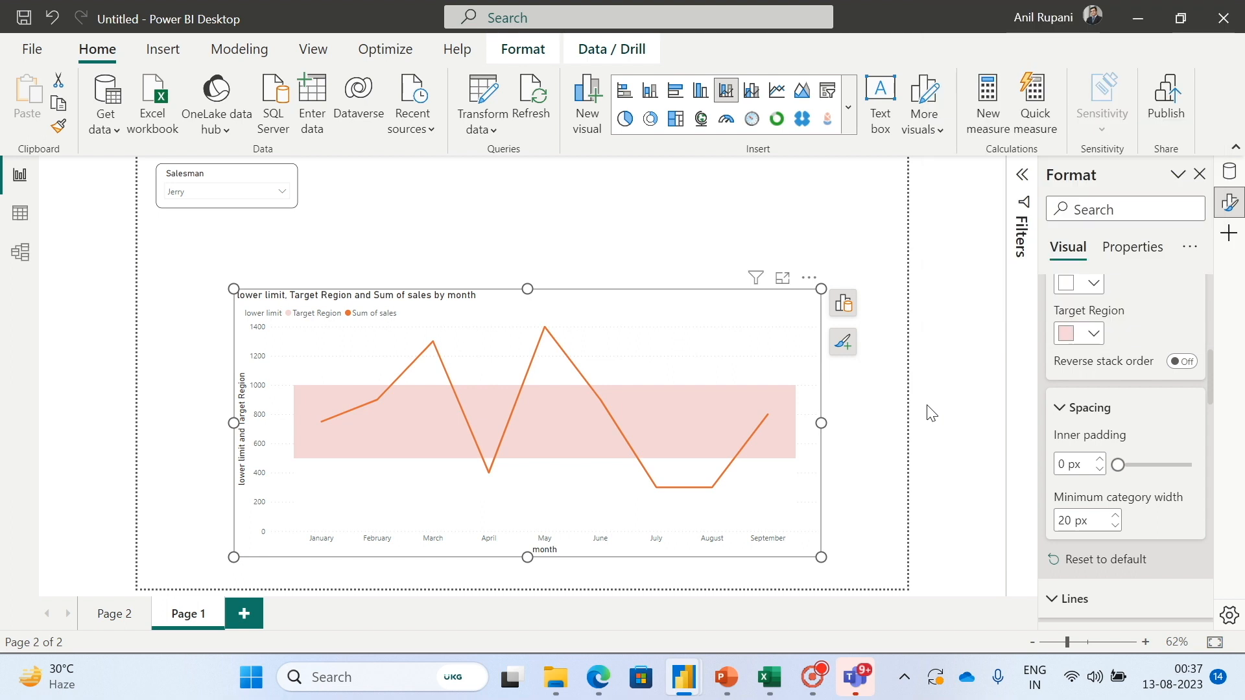
Set the Sum of sales line's colour to purple and its stroke width to 5 px.
{"action": "left_click_drag", "start_coordinate": [1215, 365], "coordinate": [1232, 426]}
{"action": "scroll", "coordinate": [1147, 453], "scroll_direction": "down", "scroll_amount": 3}
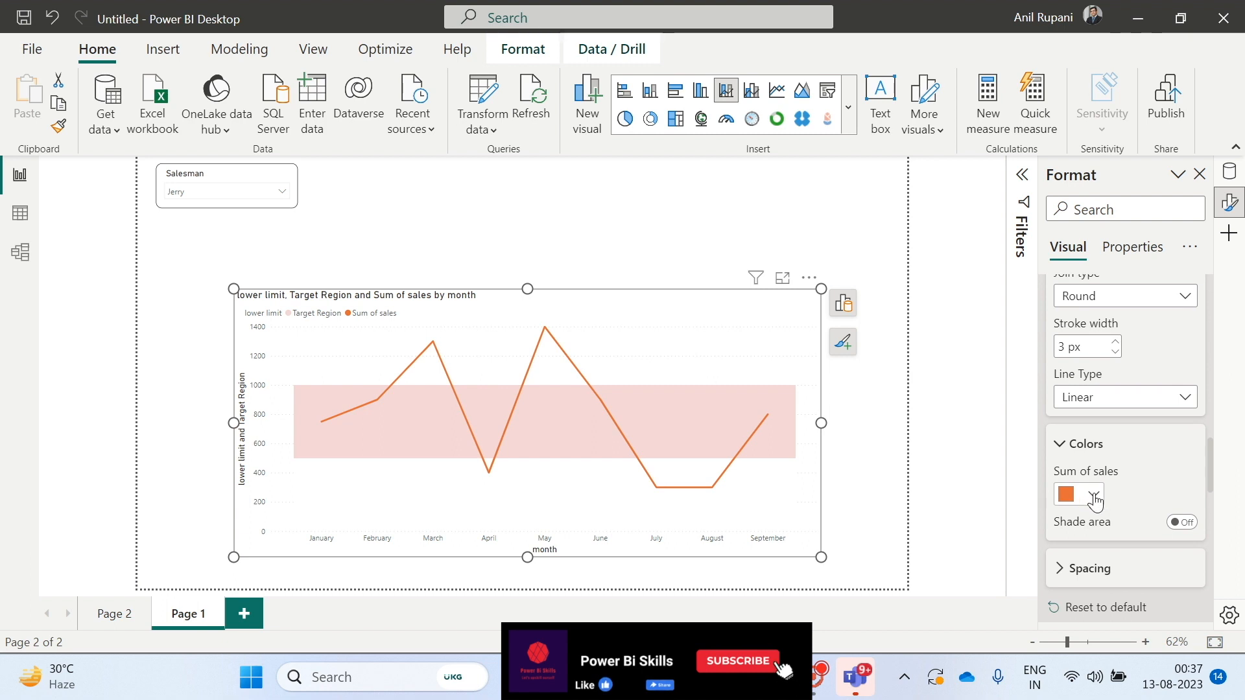
{"action": "left_click", "coordinate": [1091, 495]}
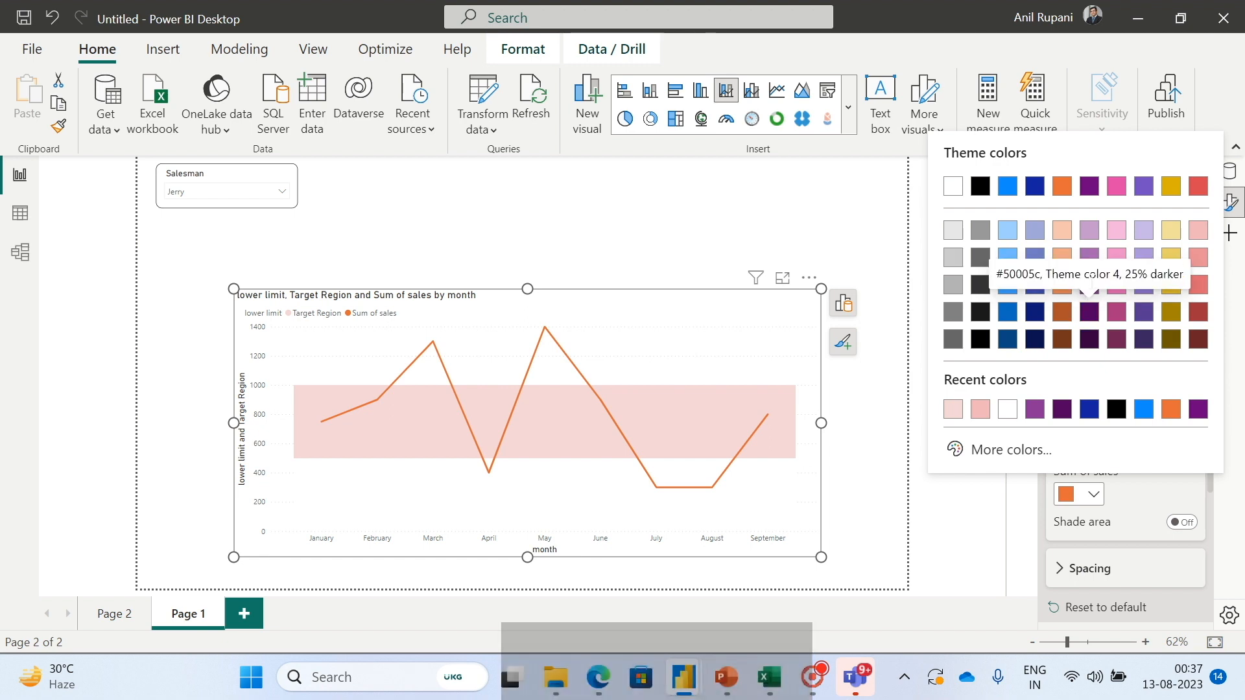
{"action": "left_click", "coordinate": [1089, 289]}
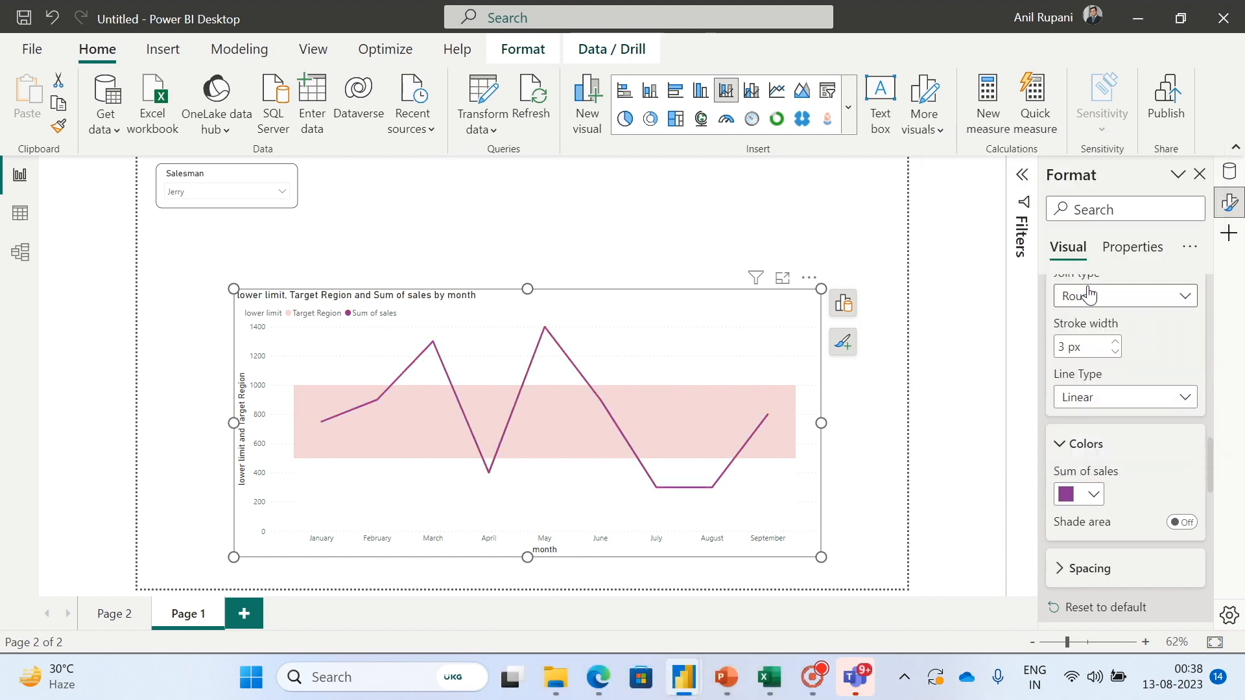
{"action": "left_click", "coordinate": [1114, 344]}
{"action": "left_click", "coordinate": [1115, 344]}
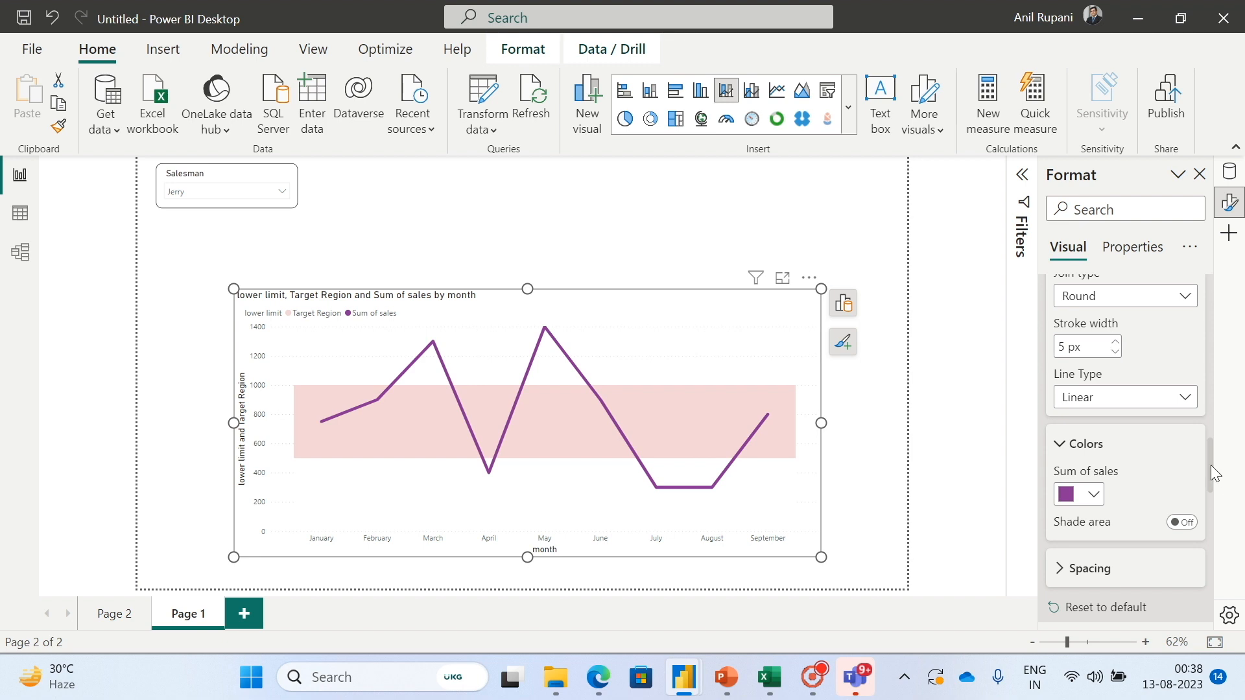
Turn on markers for the chart's line and set their shape type to the square.
{"action": "left_click_drag", "start_coordinate": [1214, 474], "coordinate": [1217, 516]}
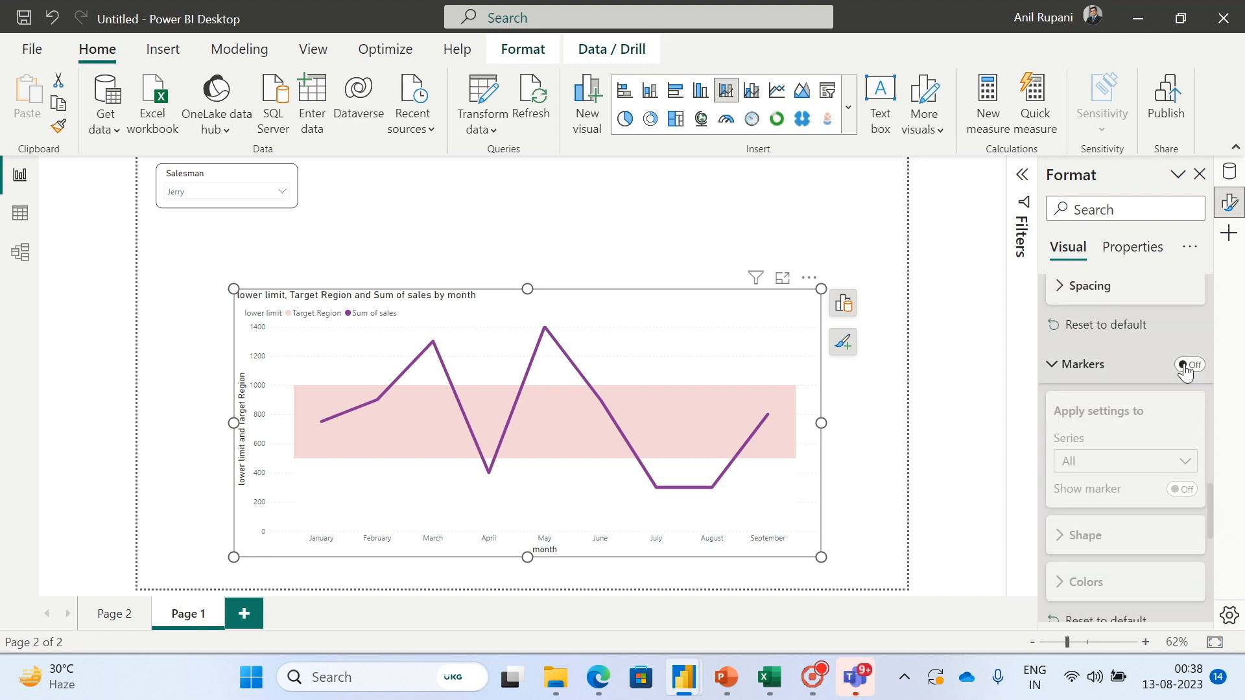
{"action": "left_click", "coordinate": [1190, 365]}
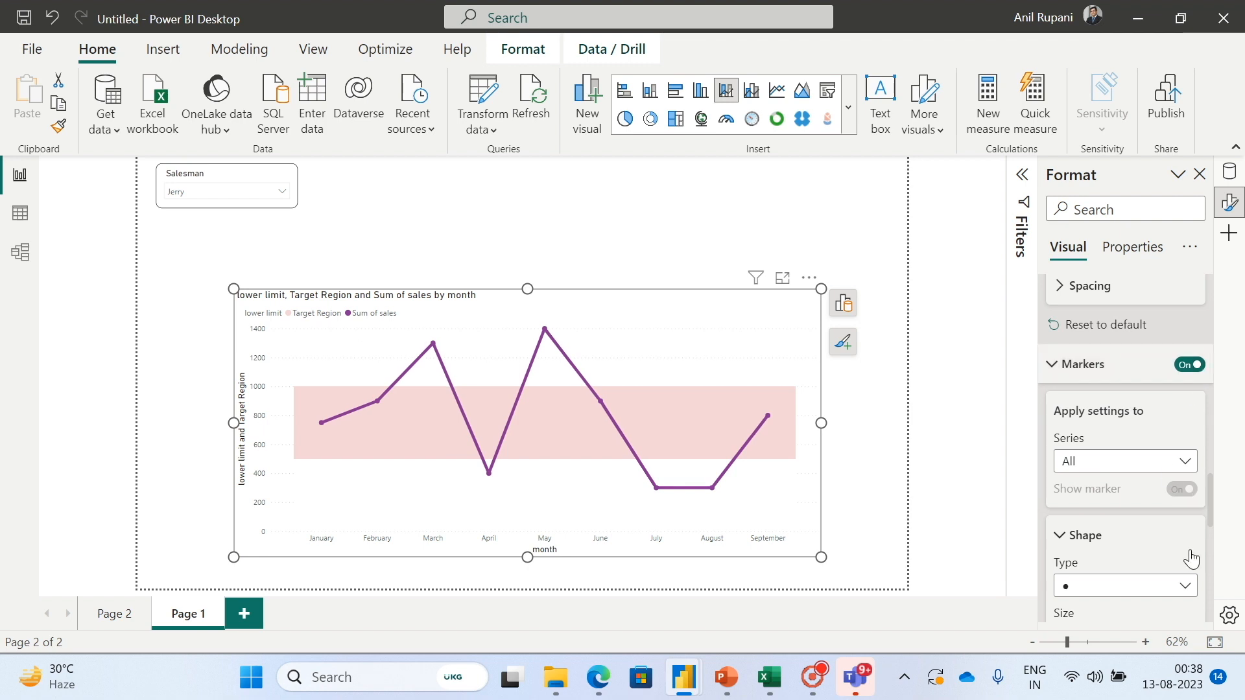
{"action": "left_click", "coordinate": [1186, 592]}
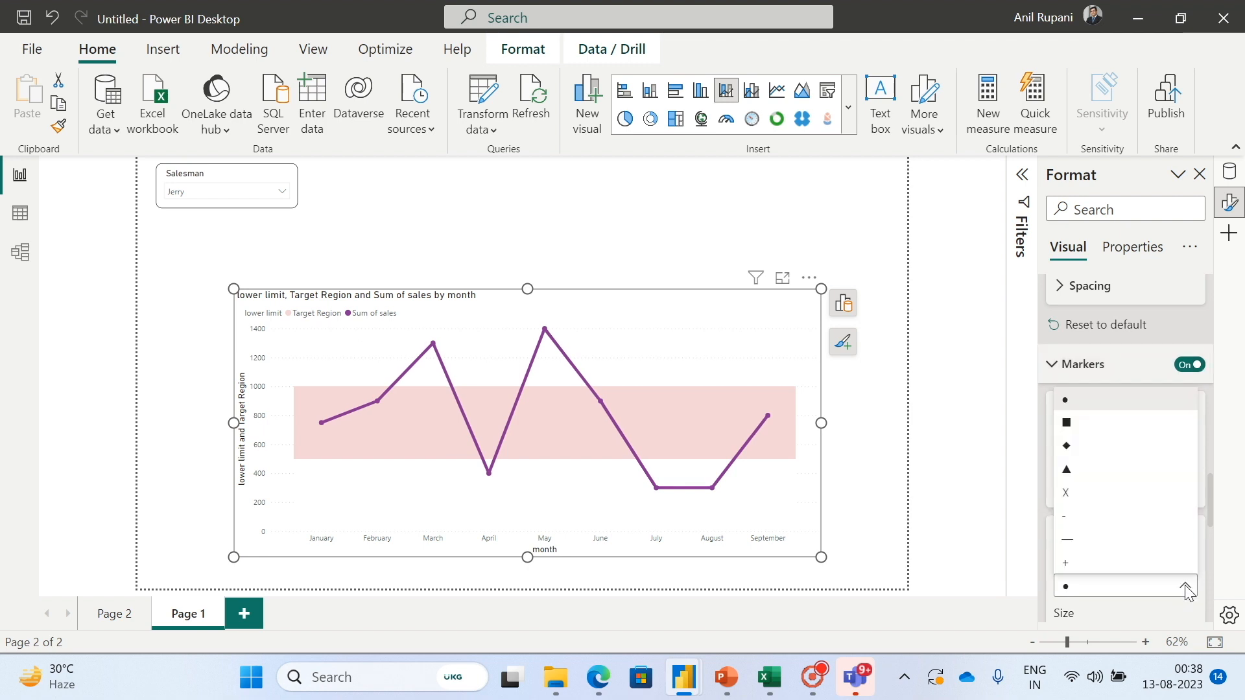
{"action": "left_click", "coordinate": [1071, 433]}
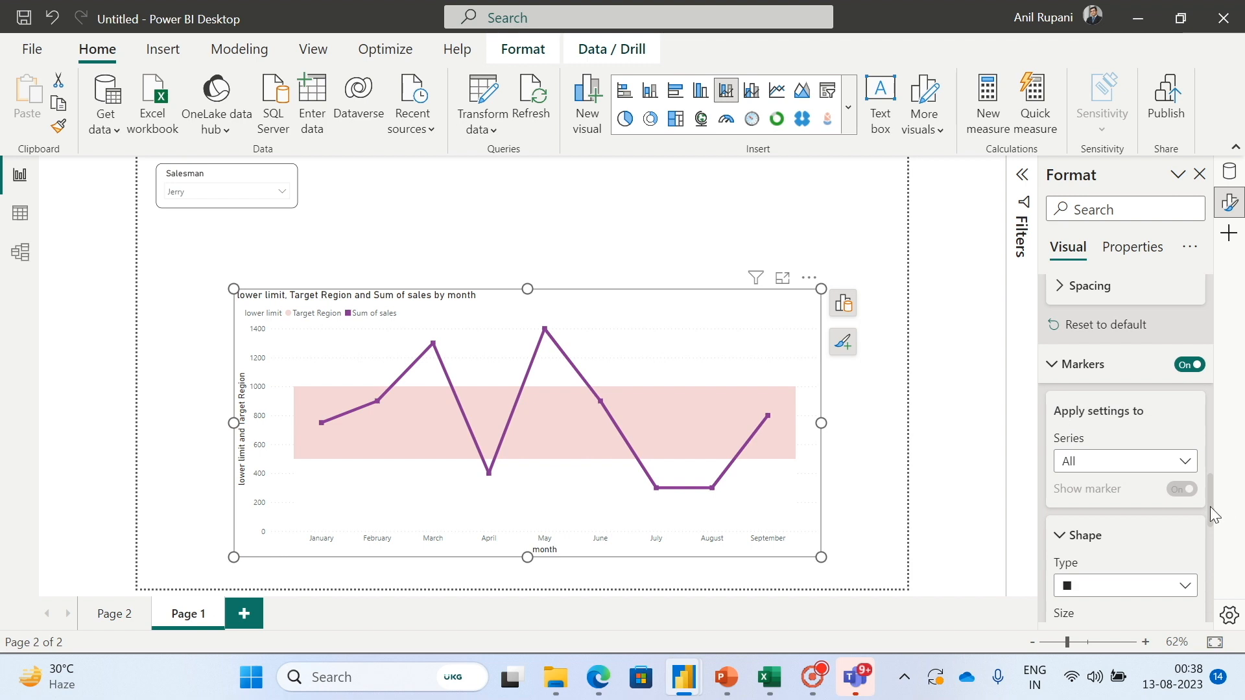
Set the size of the line markers to 10 px.
{"action": "left_click_drag", "start_coordinate": [1210, 507], "coordinate": [1214, 531]}
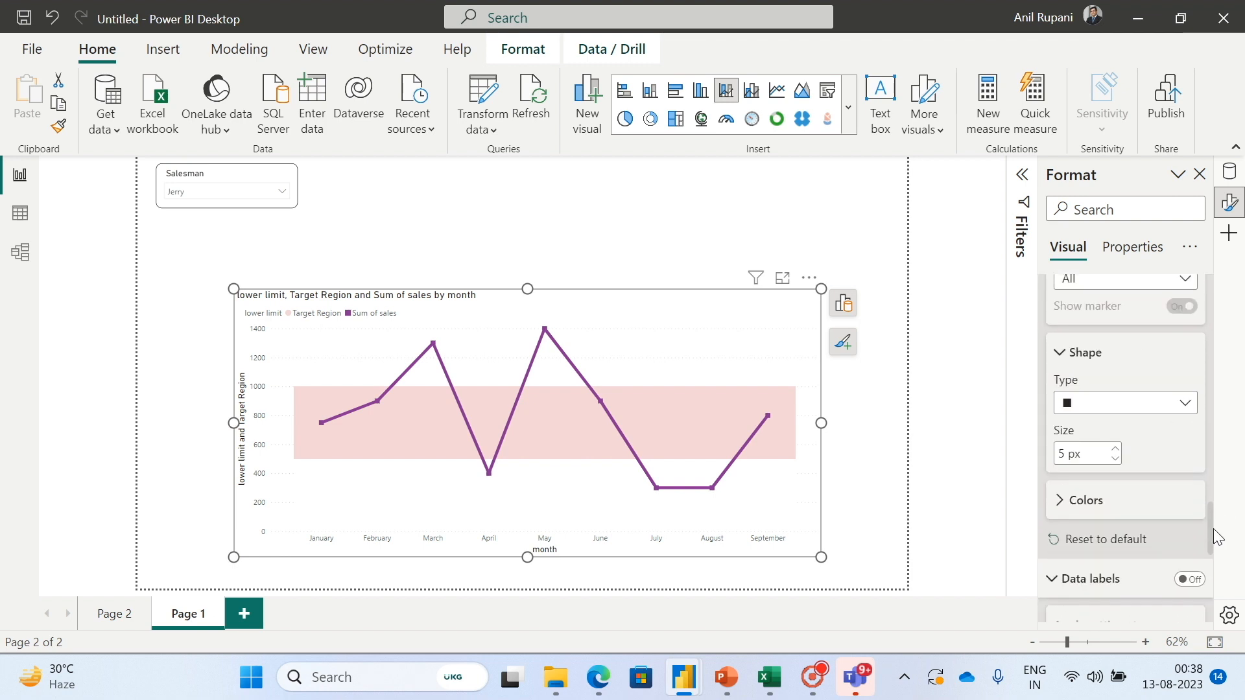
{"action": "left_click", "coordinate": [1115, 451]}
{"action": "left_click", "coordinate": [1115, 451]}
{"action": "left_click", "coordinate": [1115, 451]}
{"action": "left_click", "coordinate": [1114, 450]}
{"action": "left_click", "coordinate": [1115, 451]}
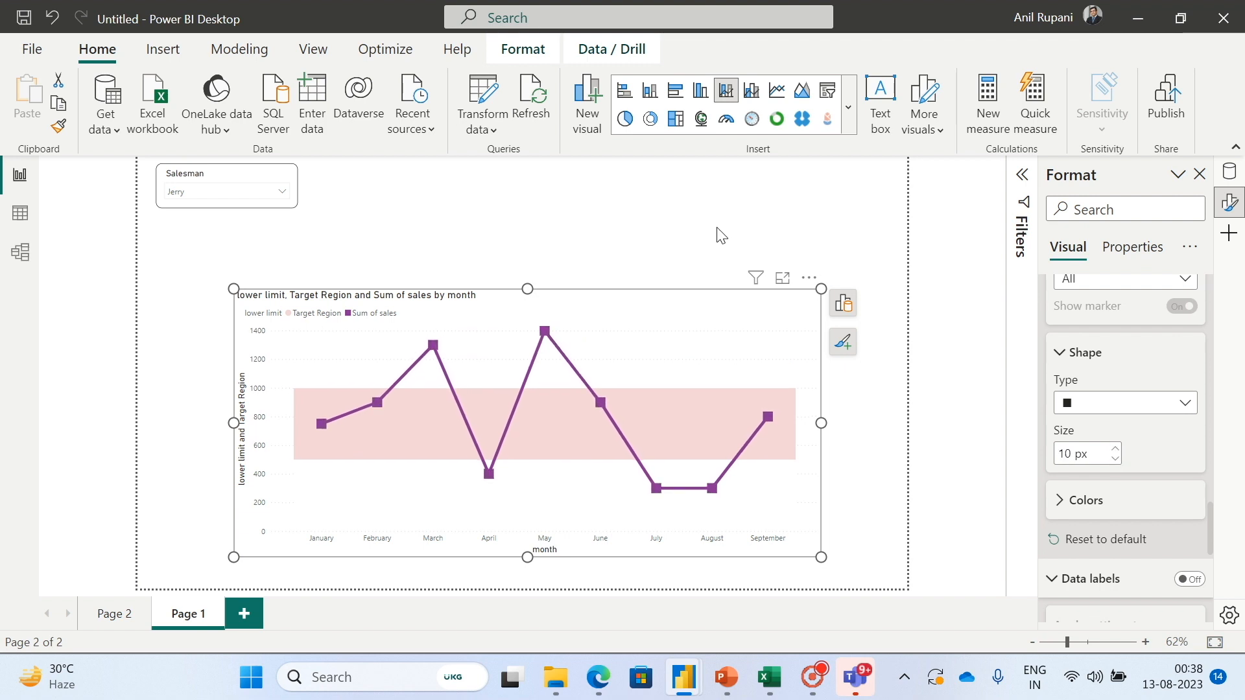
Move the combo chart slightly up and to the left on the report page.
{"action": "left_click_drag", "start_coordinate": [646, 290], "coordinate": [625, 255]}
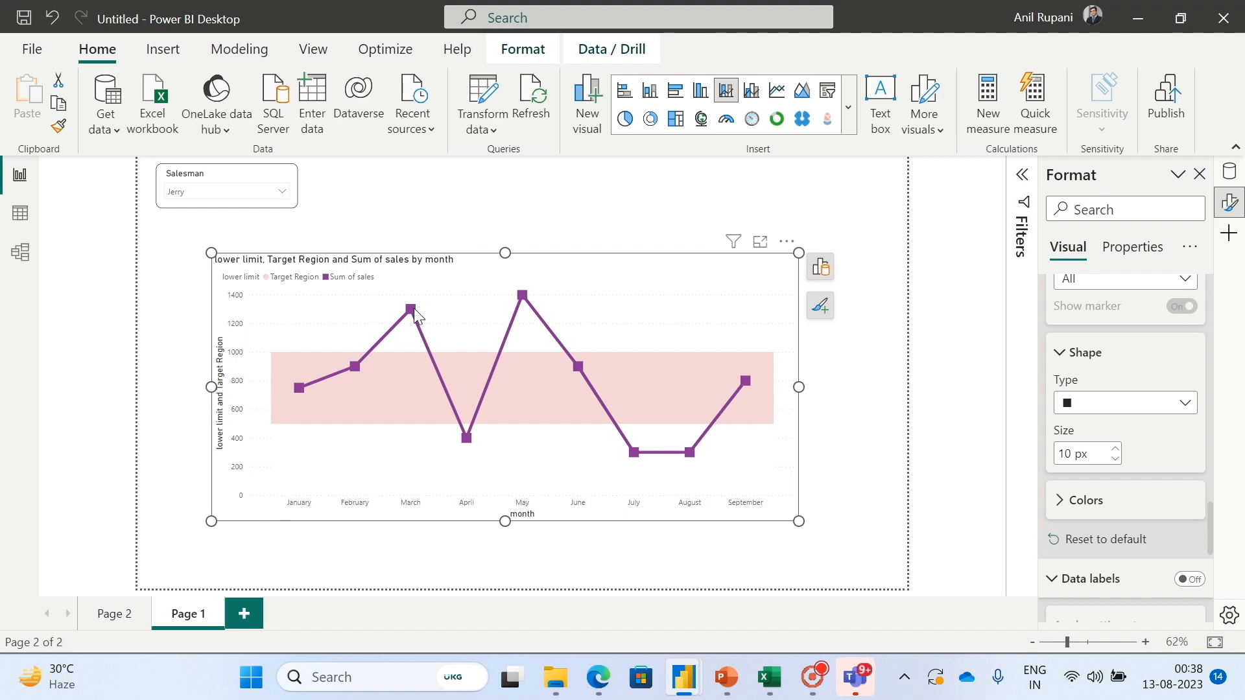
{"action": "mouse_move", "coordinate": [524, 305]}
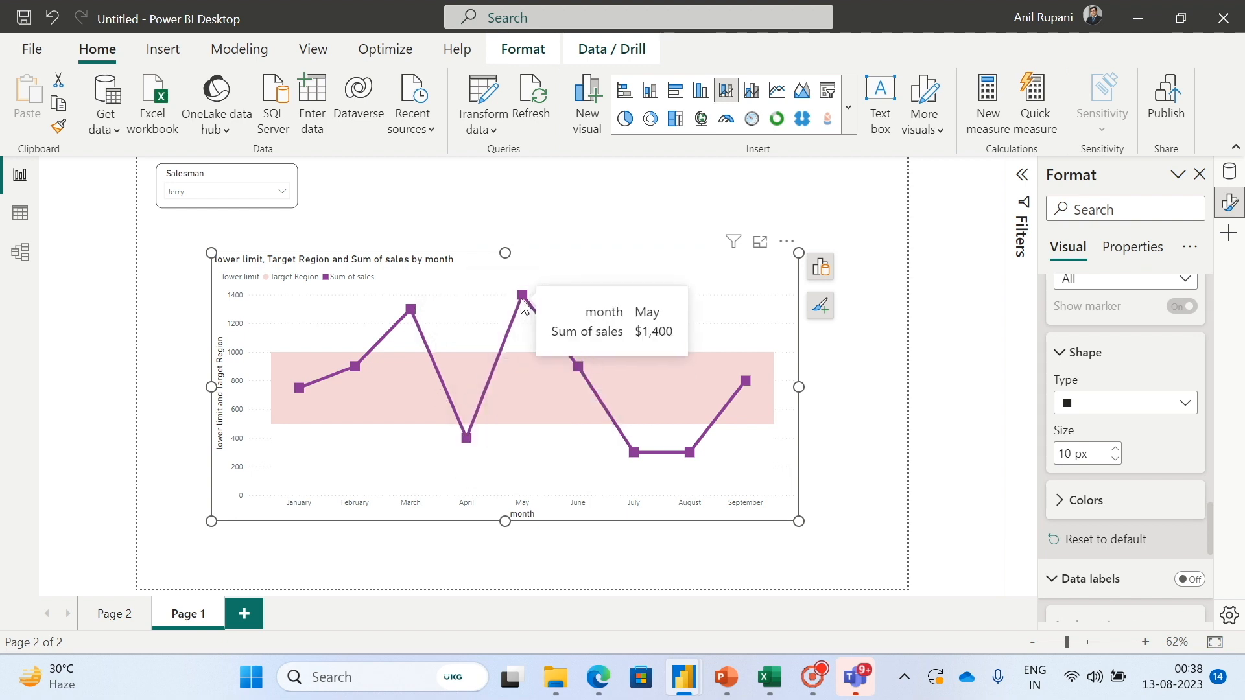
{"action": "mouse_move", "coordinate": [691, 452]}
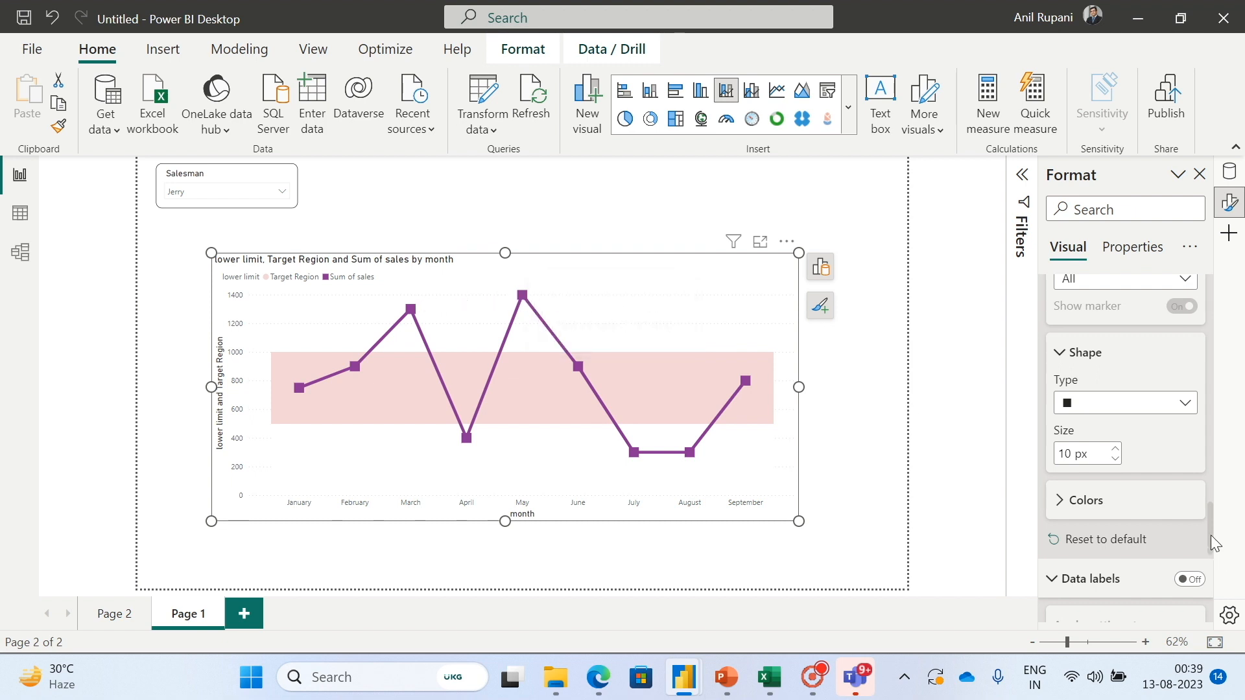
Turn on the chart's data labels and hide them for the lower limit and Target Region series.
{"action": "left_click_drag", "start_coordinate": [1214, 543], "coordinate": [1214, 570]}
{"action": "left_click", "coordinate": [1199, 366]}
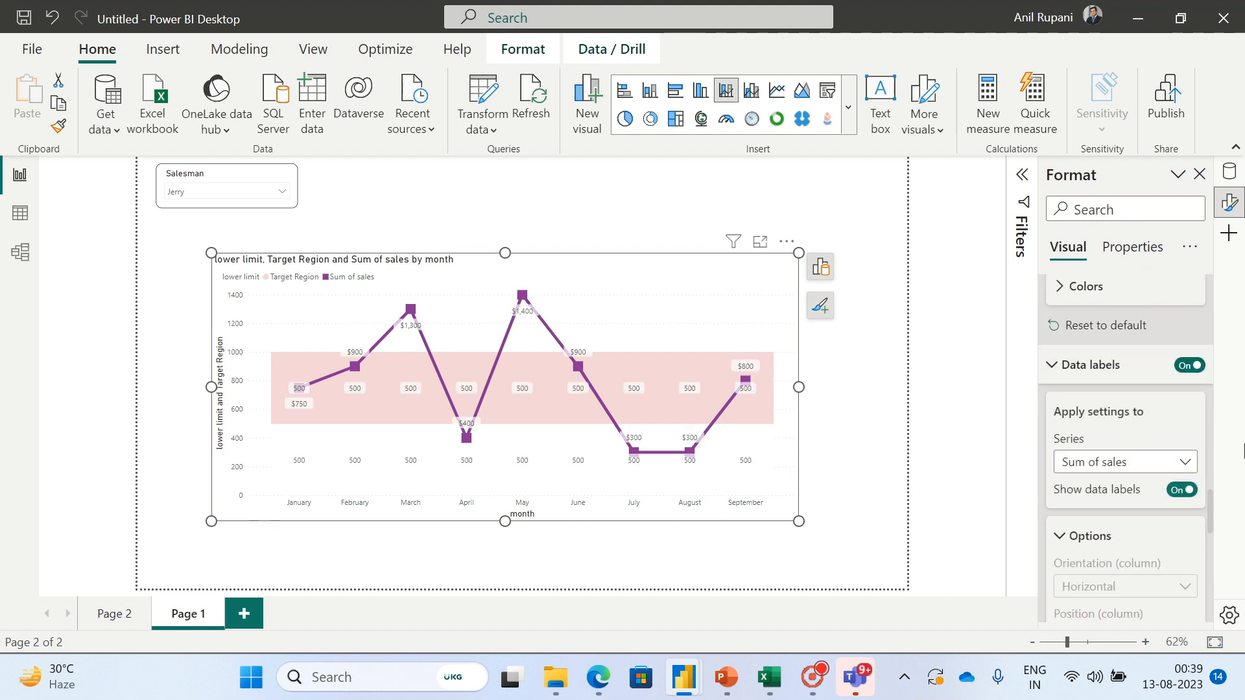
{"action": "left_click", "coordinate": [1177, 463]}
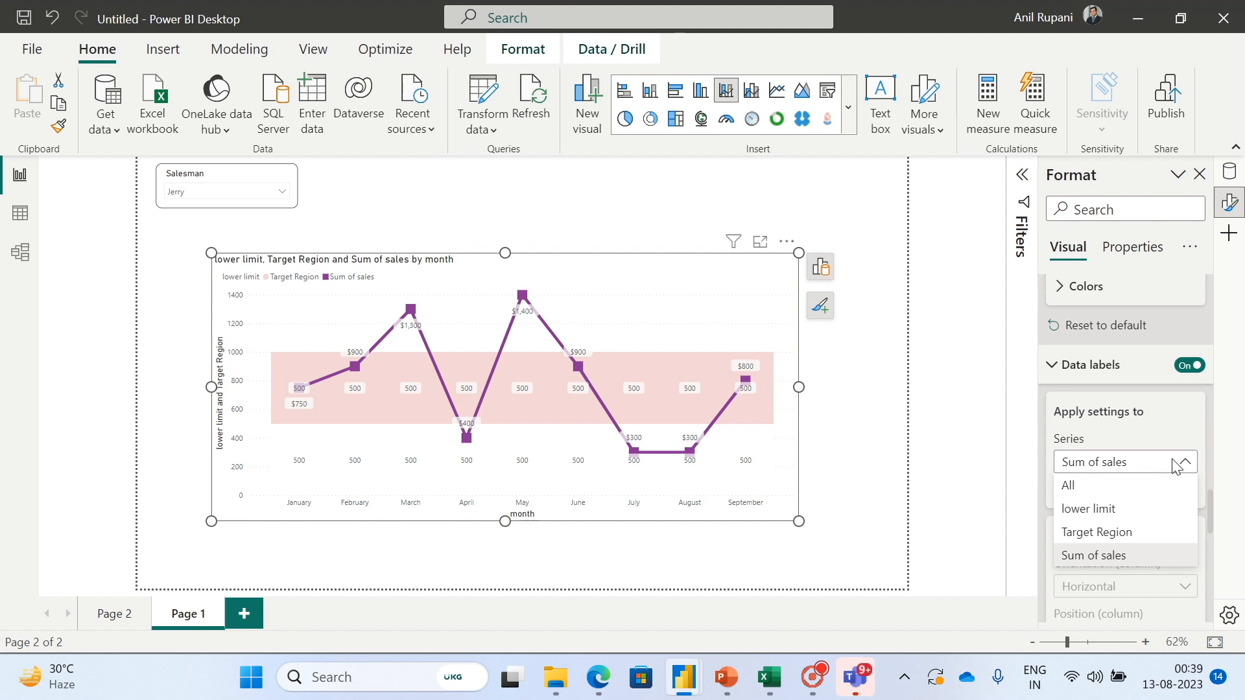
{"action": "left_click", "coordinate": [1158, 508]}
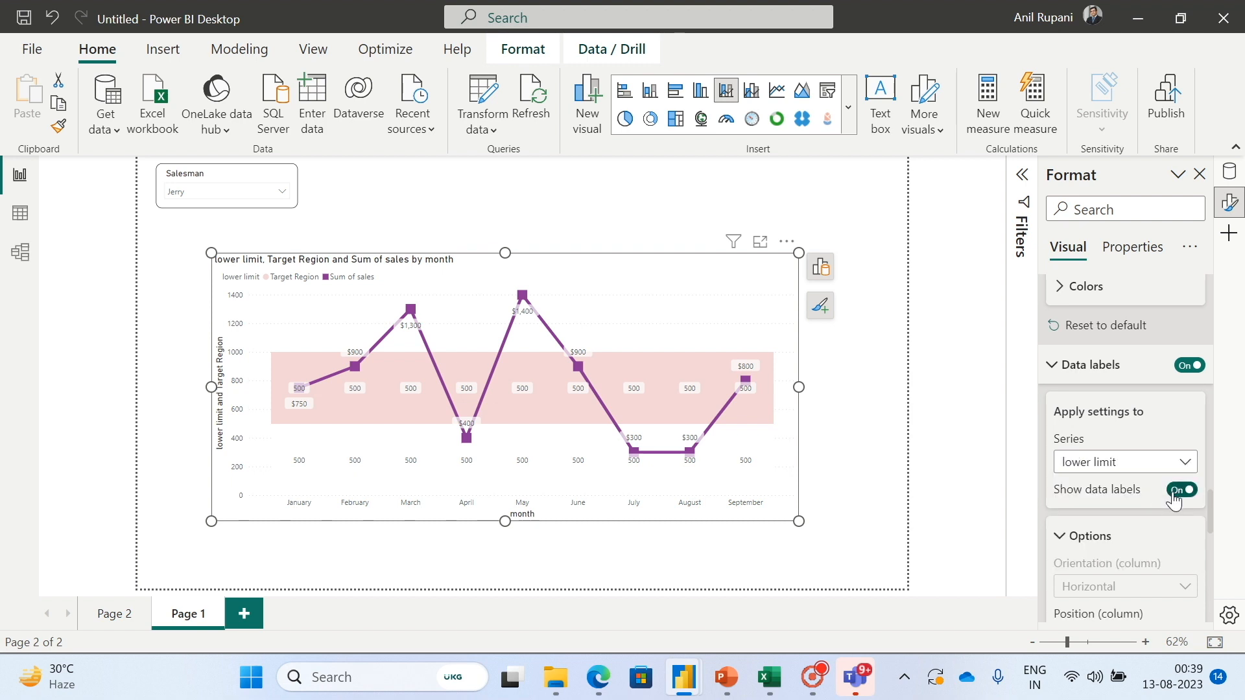
{"action": "left_click", "coordinate": [1175, 490]}
{"action": "left_click", "coordinate": [1177, 462]}
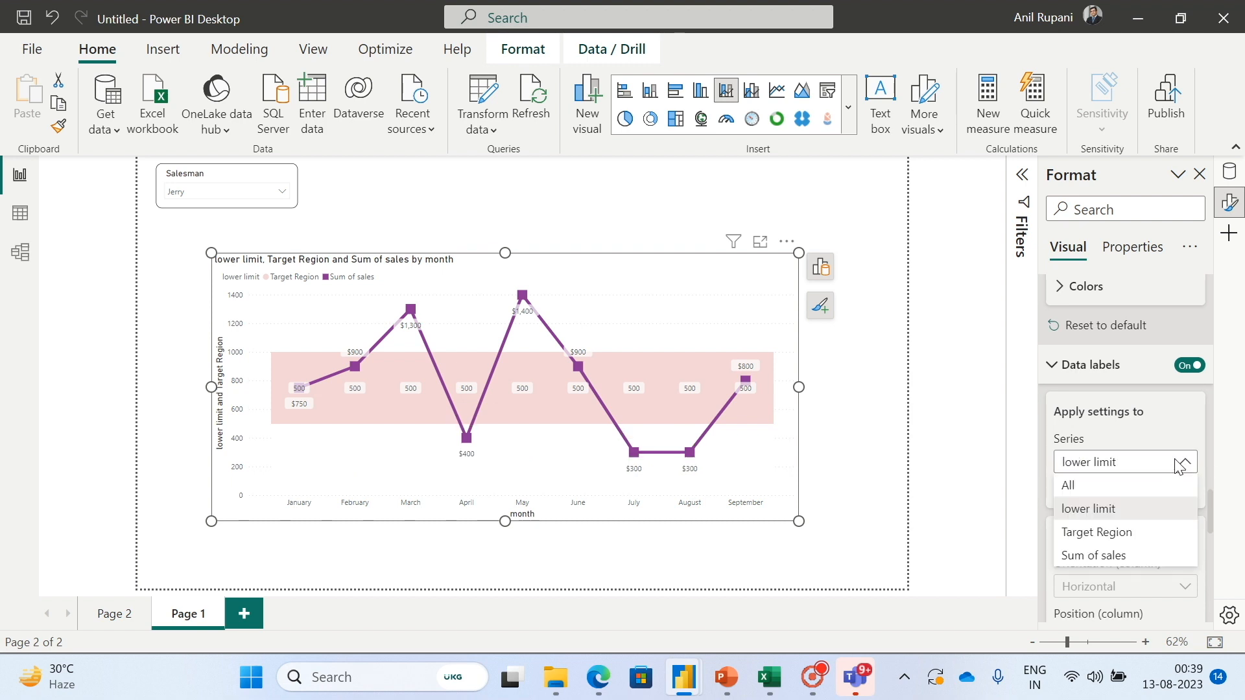
{"action": "left_click", "coordinate": [1114, 533]}
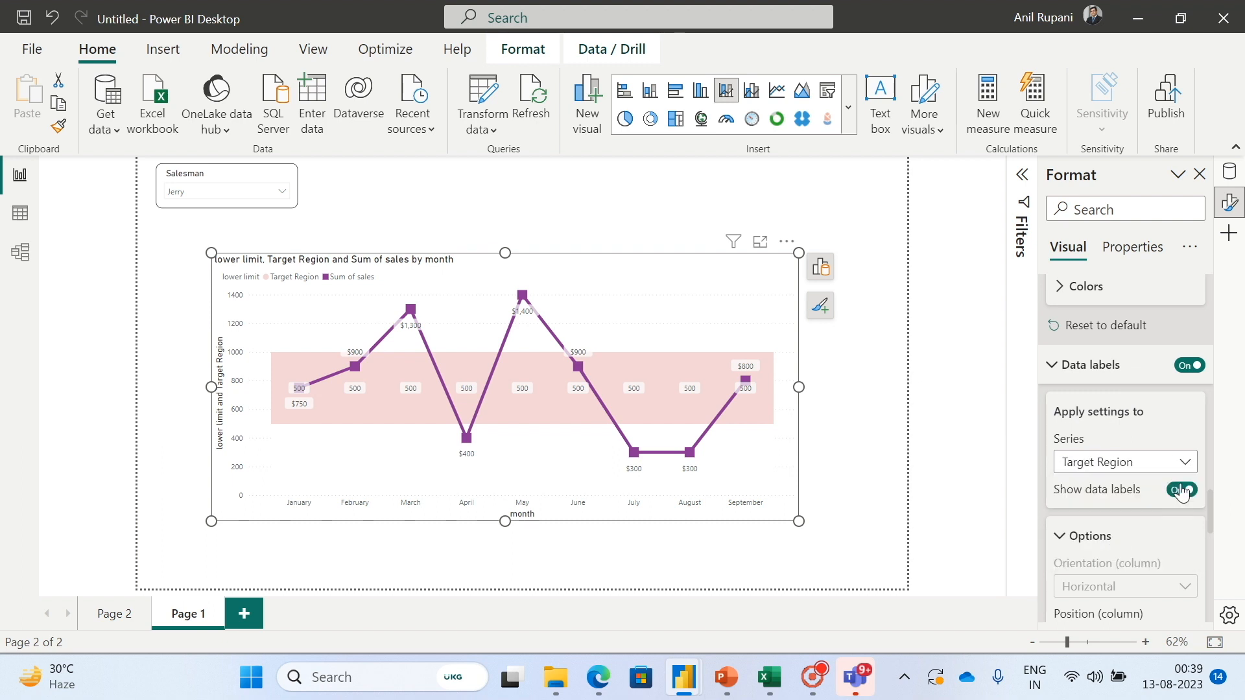
{"action": "left_click", "coordinate": [1177, 491]}
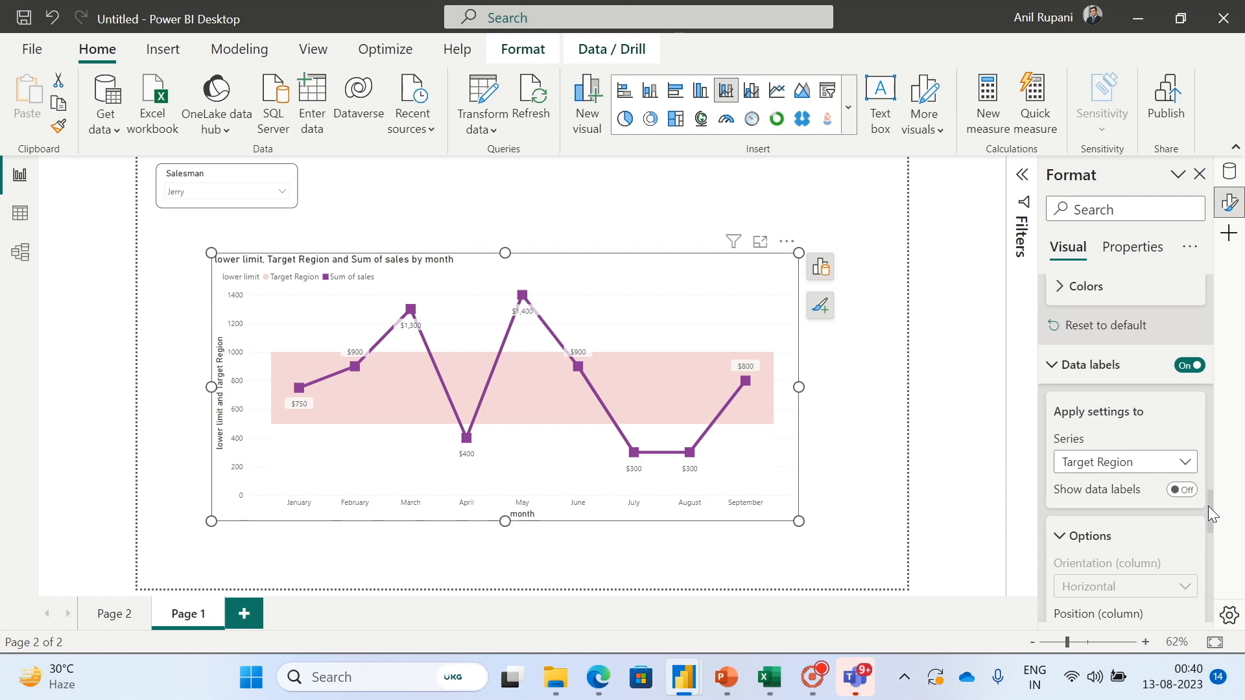
Create a new measure in Sales_table named Data Label and begin its formula with an if function.
{"action": "left_click", "coordinate": [1229, 172]}
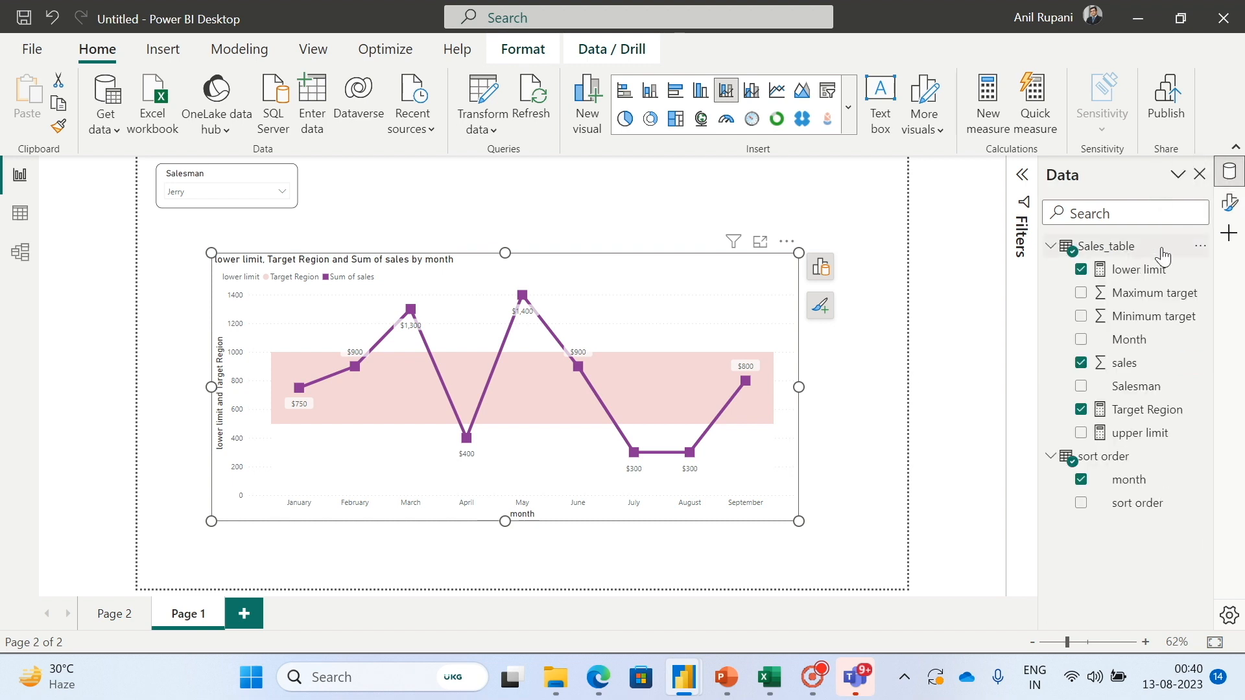
{"action": "left_click", "coordinate": [1201, 245]}
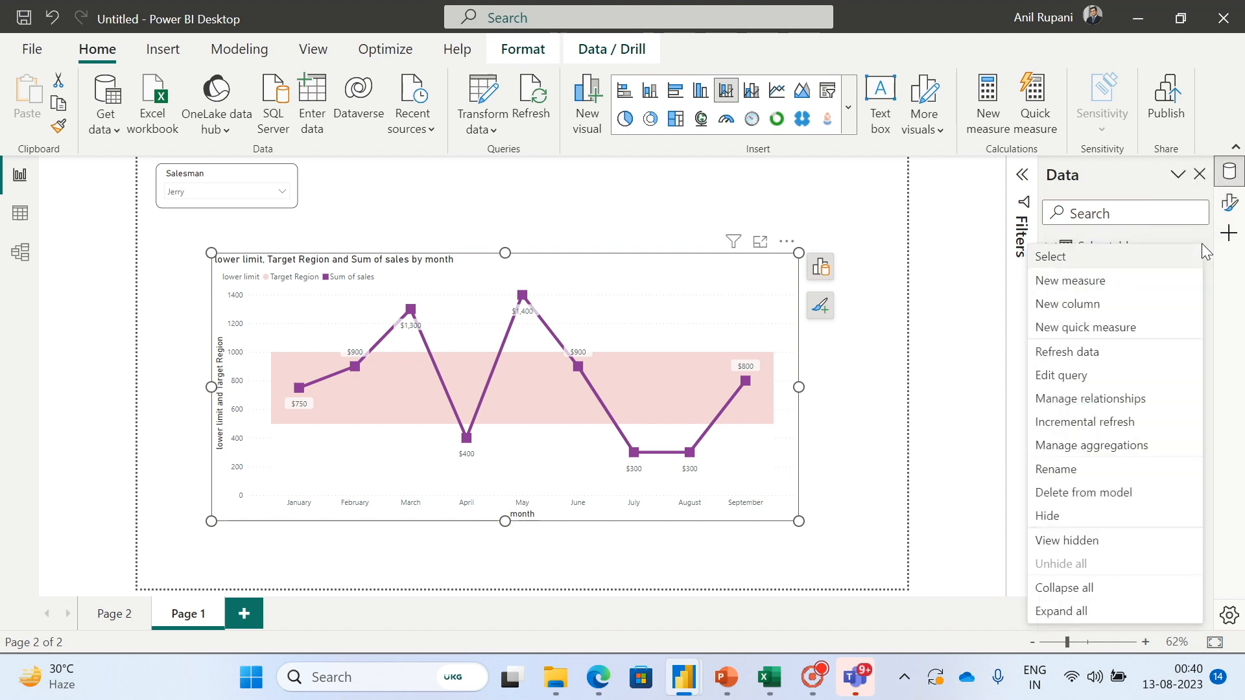
{"action": "left_click", "coordinate": [1084, 281]}
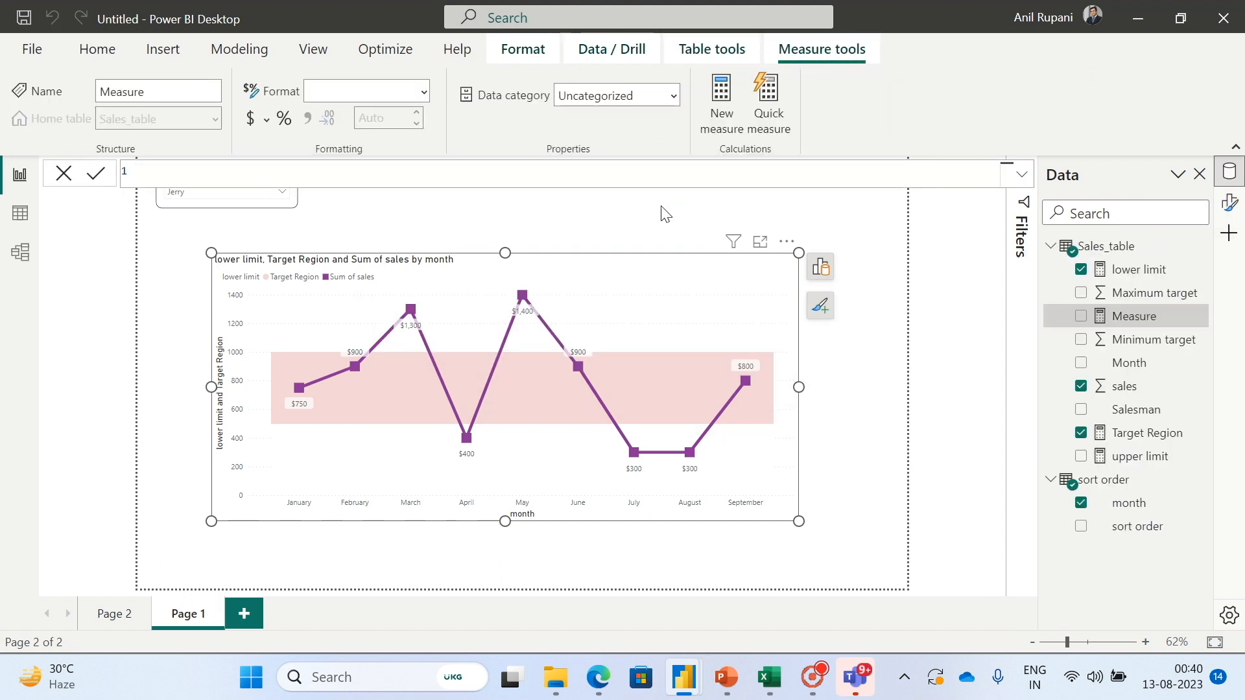
{"action": "type", "text": "Data Label = if("}
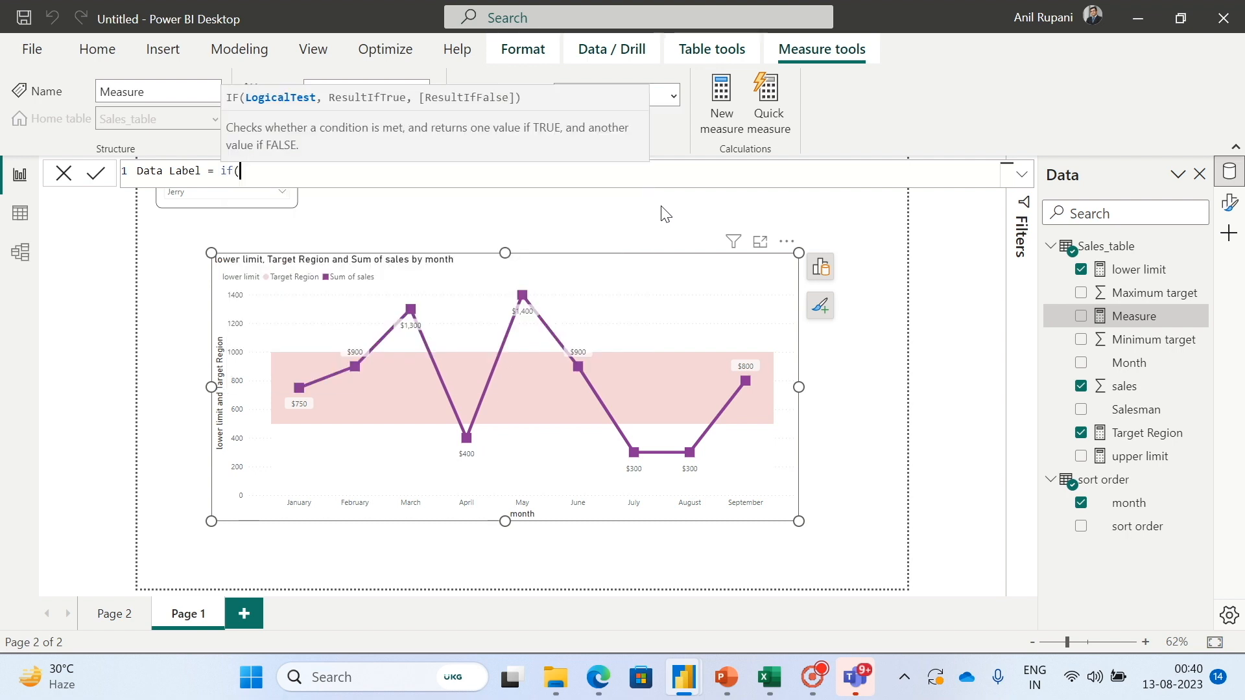
Make the Data Label if test sum(Sales_table[sales]) > [upper limit] and return sum(Sales_table[sales]) when true.
{"action": "type", "text": "sum("}
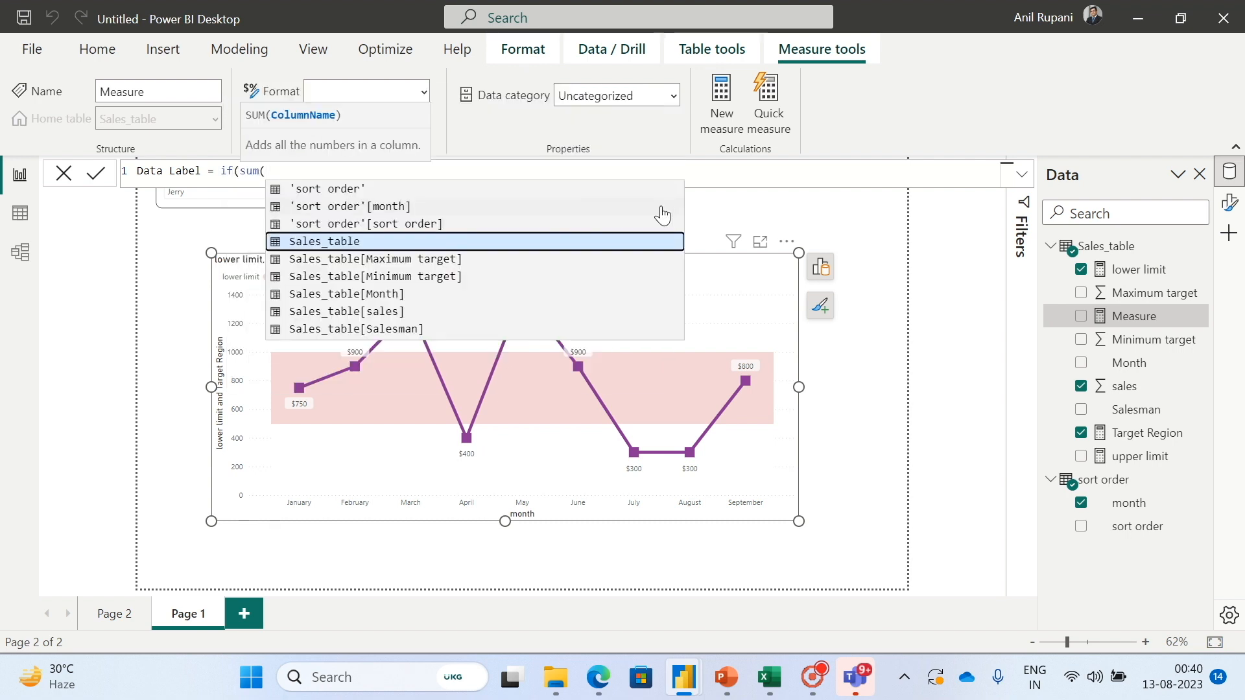
{"action": "left_click", "coordinate": [386, 307]}
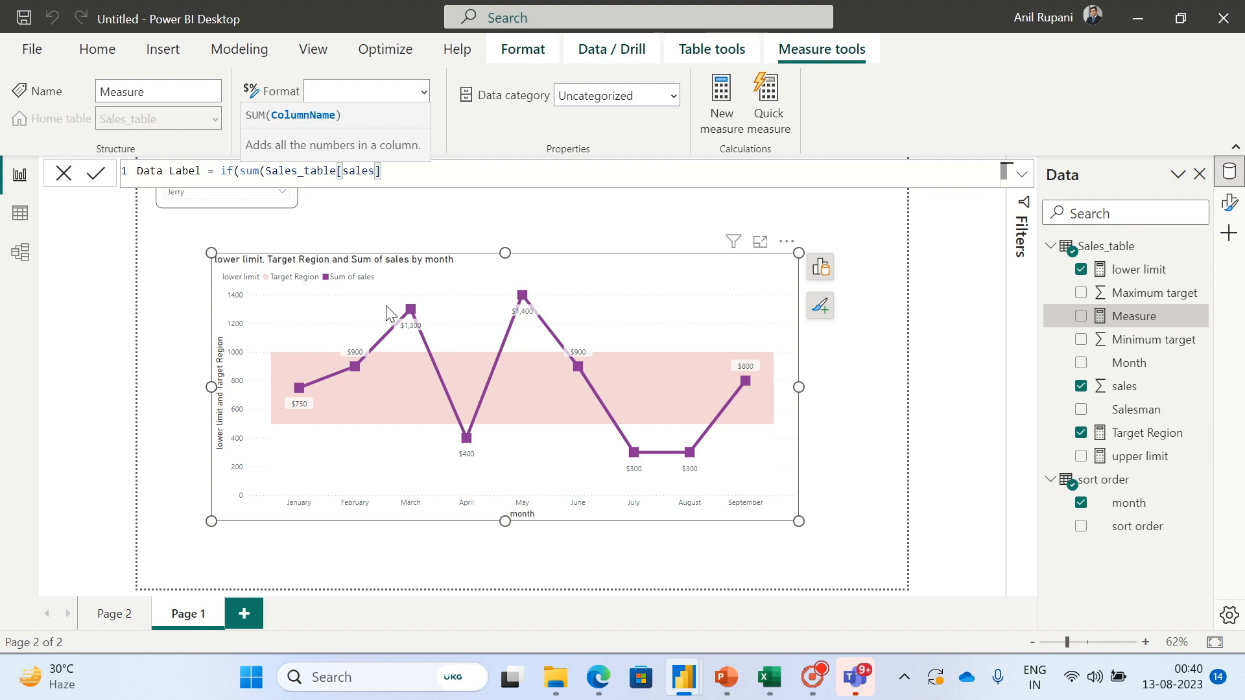
{"action": "type", "text": ") >"}
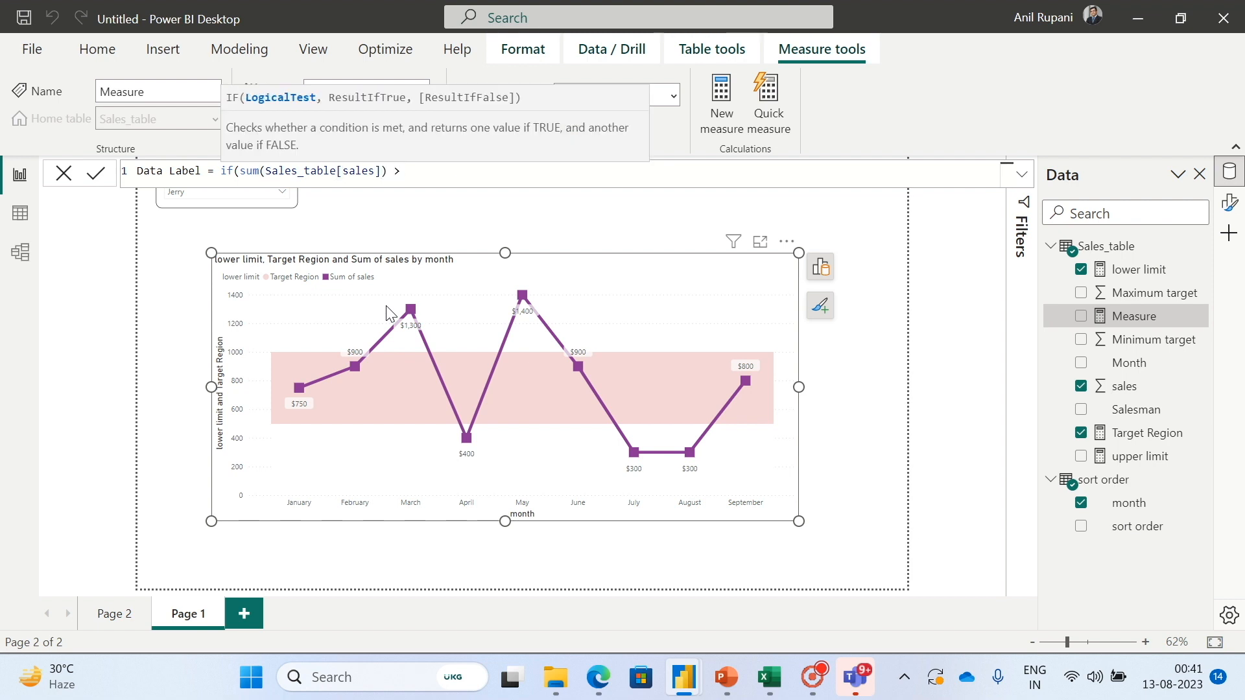
{"action": "type", "text": " ["}
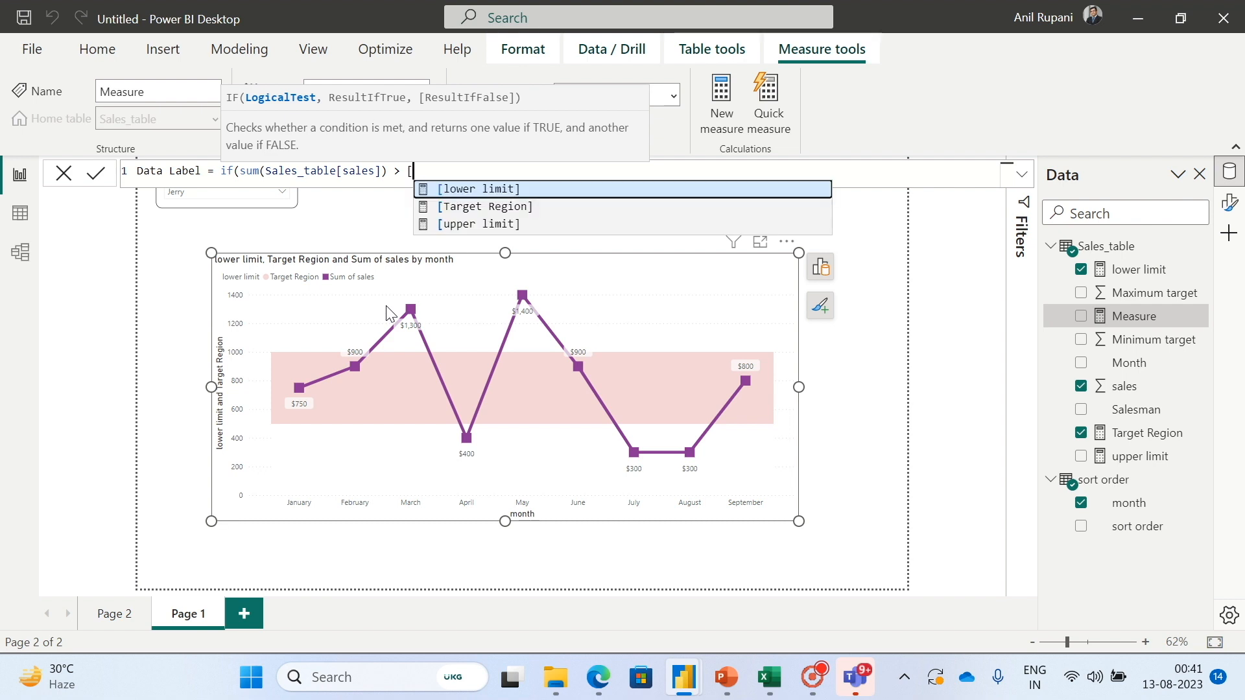
{"action": "left_click", "coordinate": [495, 225]}
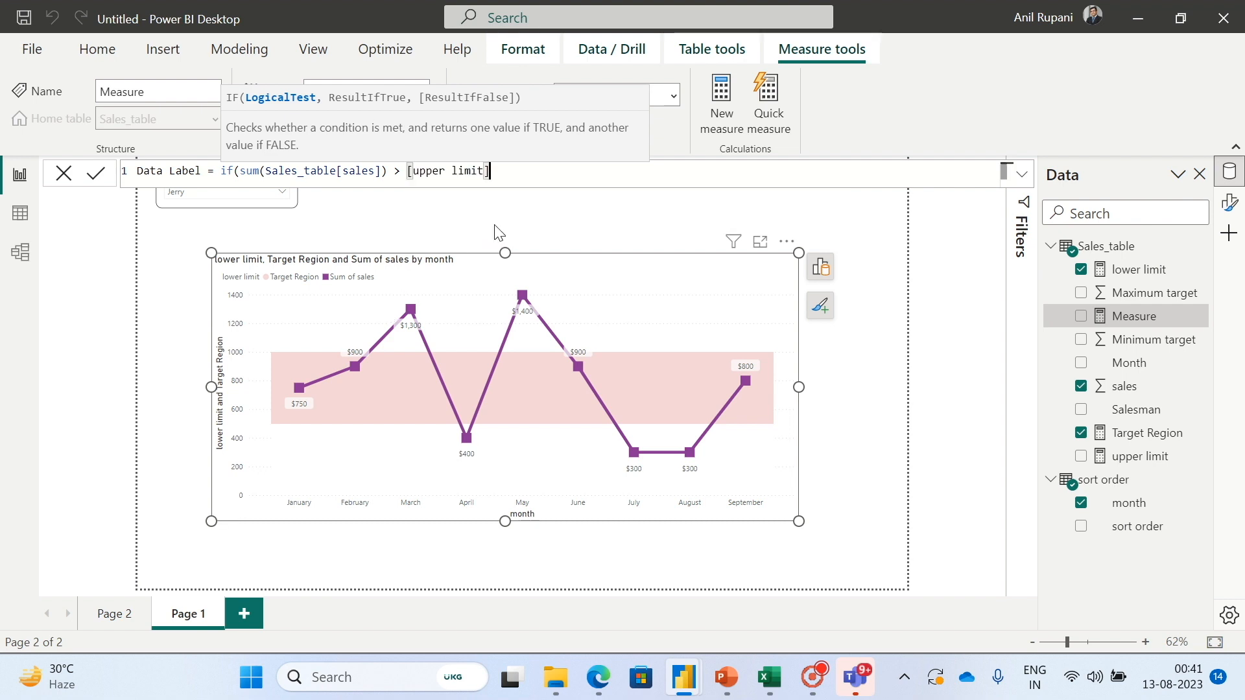
{"action": "type", "text": ", "}
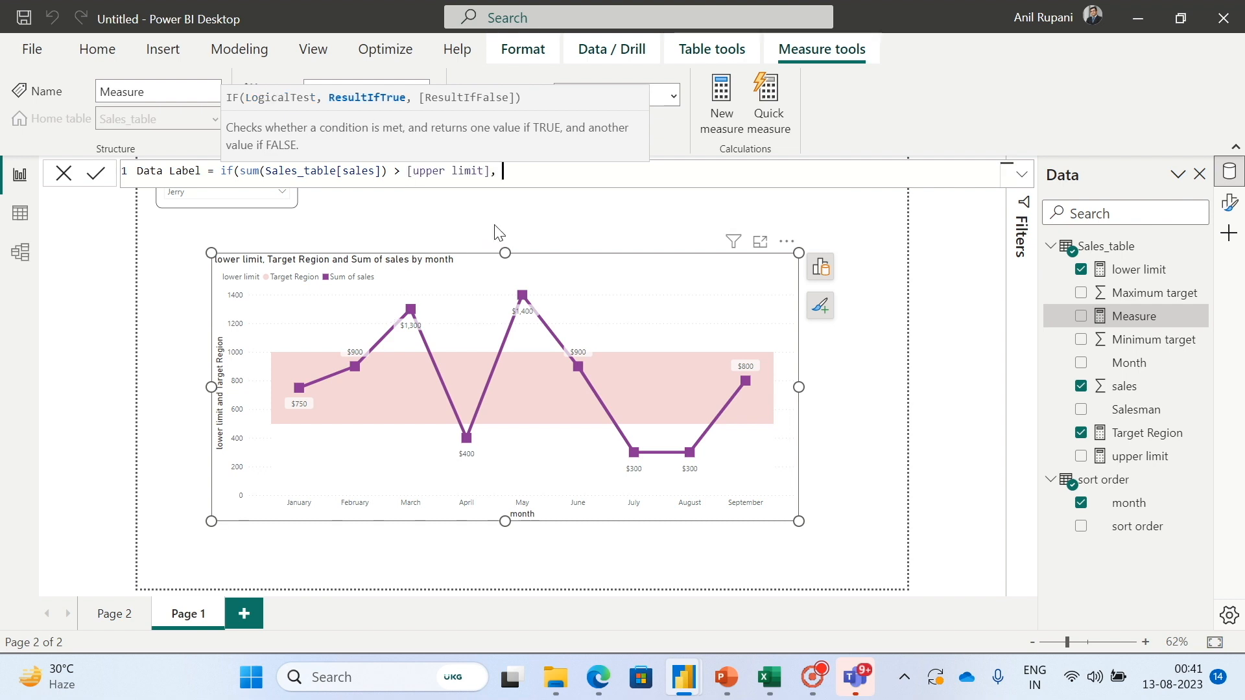
{"action": "type", "text": "sum("}
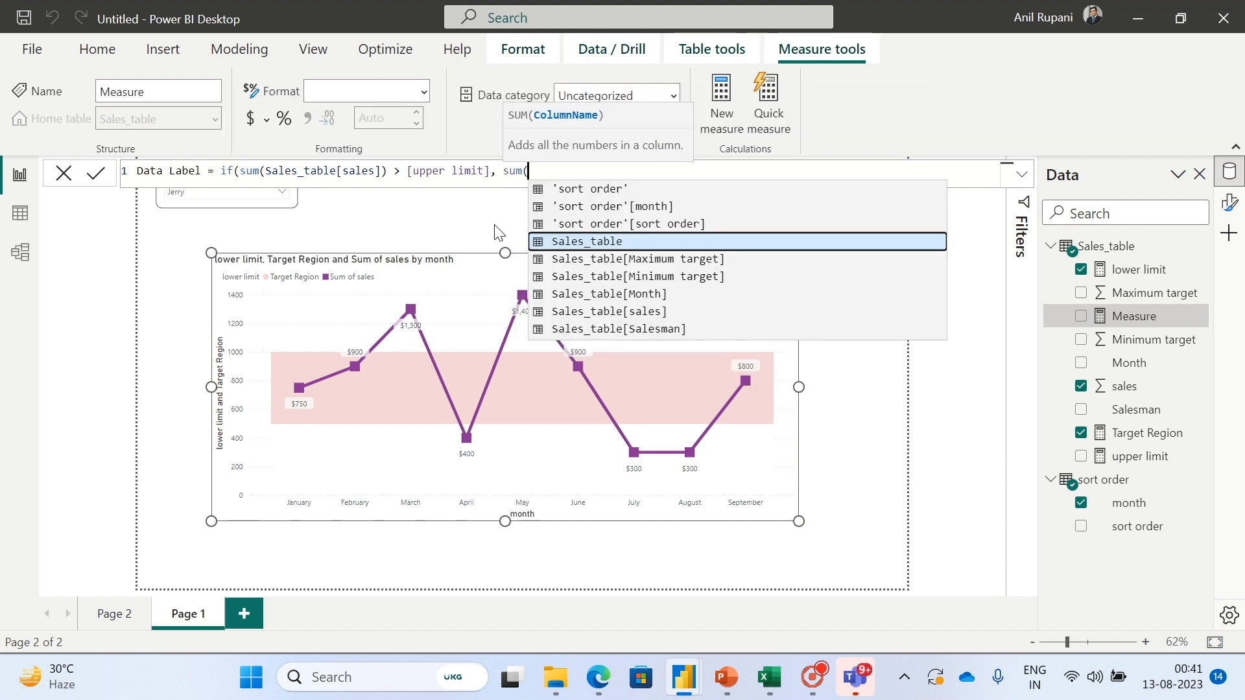
{"action": "left_click", "coordinate": [630, 312]}
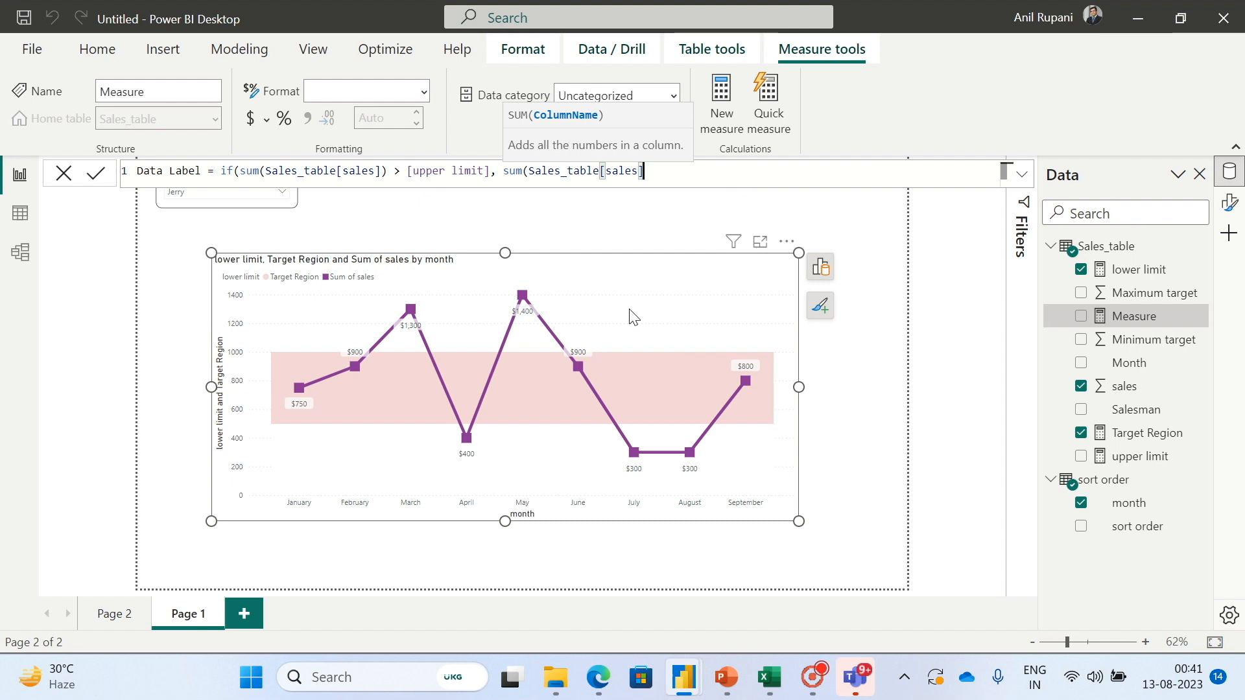
{"action": "type", "text": "), "}
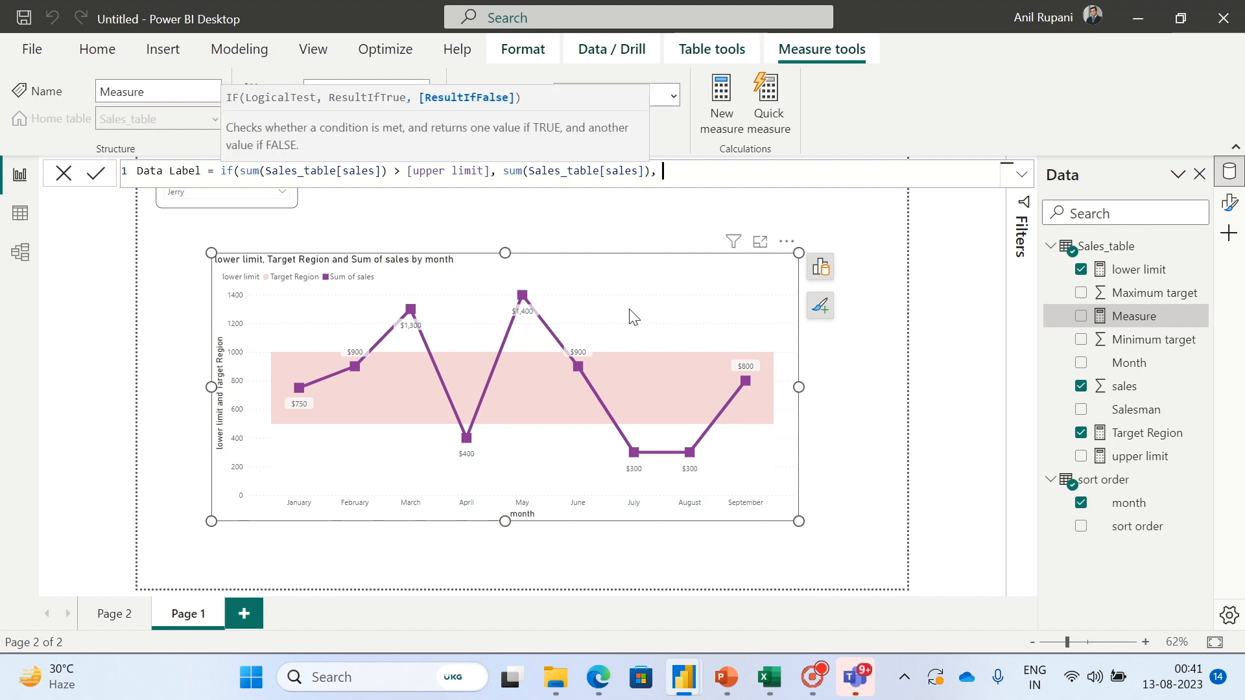
Add a nested if as the Data Label formula's false result, testing sum(Sales_table[sales]) < [lower limit].
{"action": "type", "text": "if"}
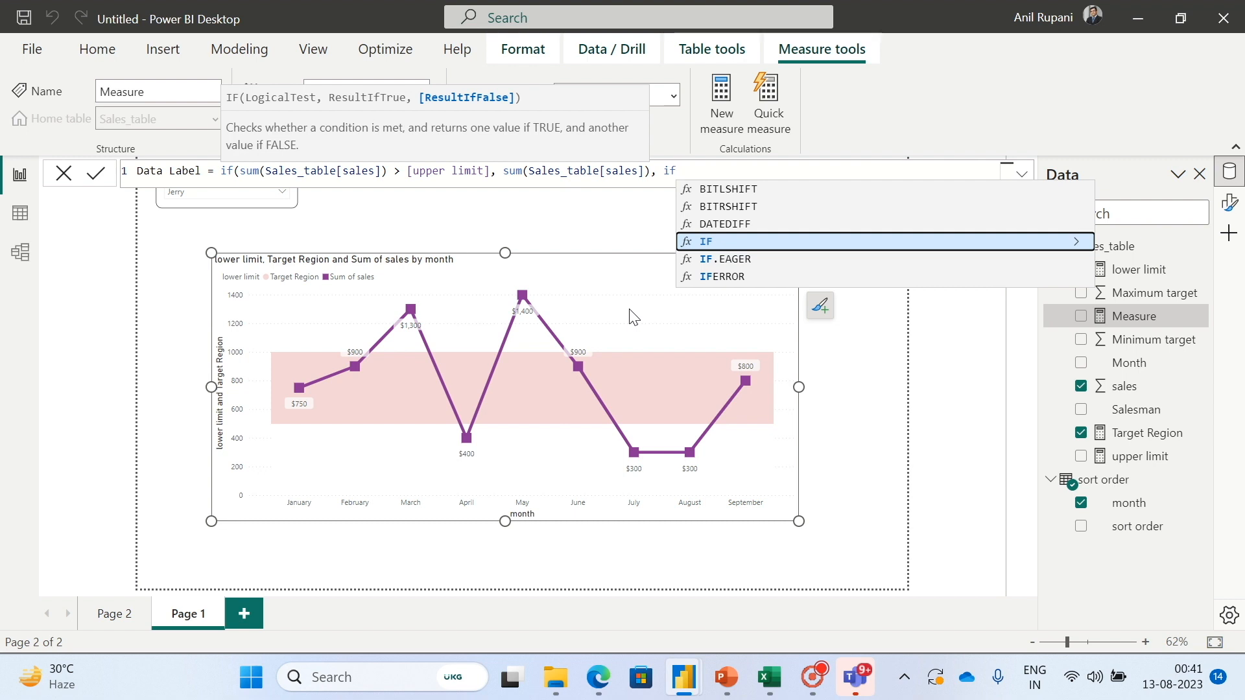
{"action": "type", "text": "(sum"}
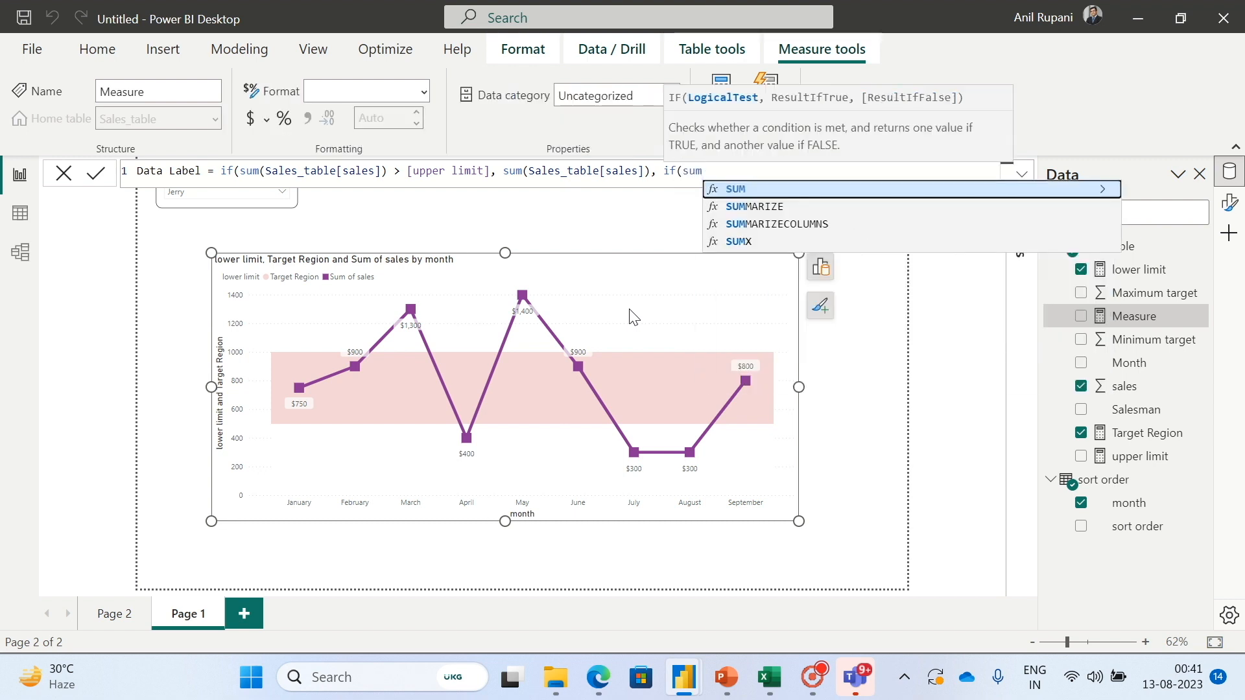
{"action": "type", "text": "("}
{"action": "left_click", "coordinate": [826, 311]}
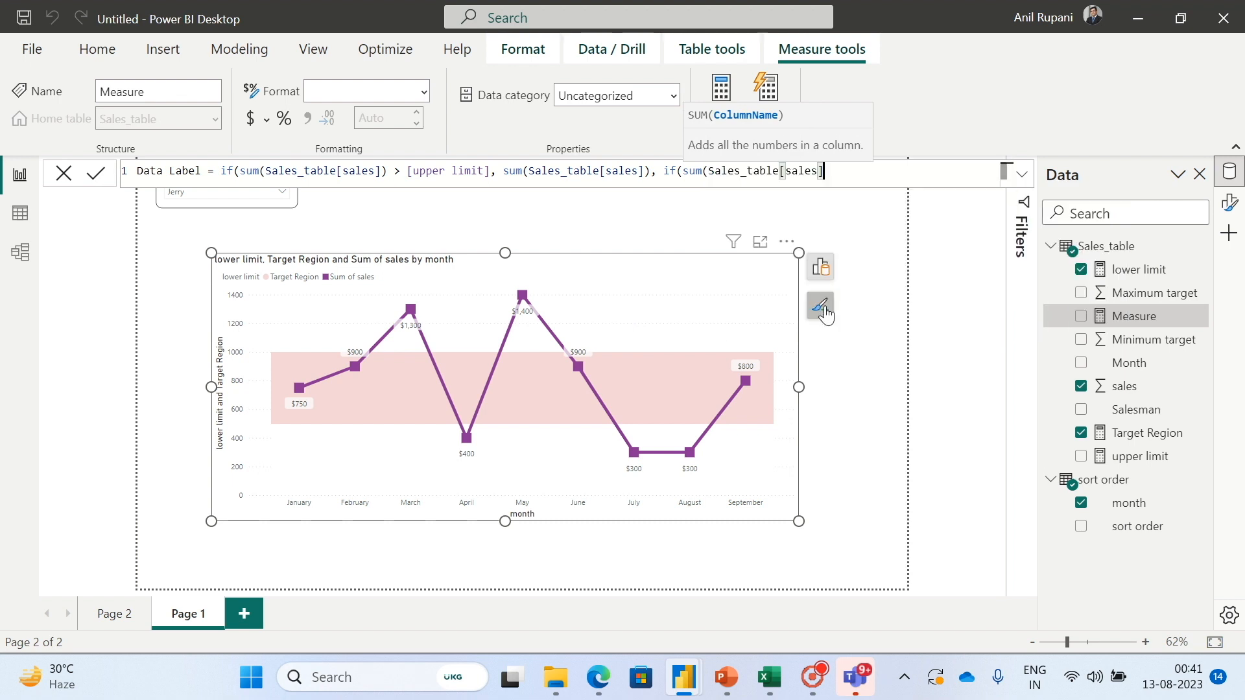
{"action": "type", "text": ")"}
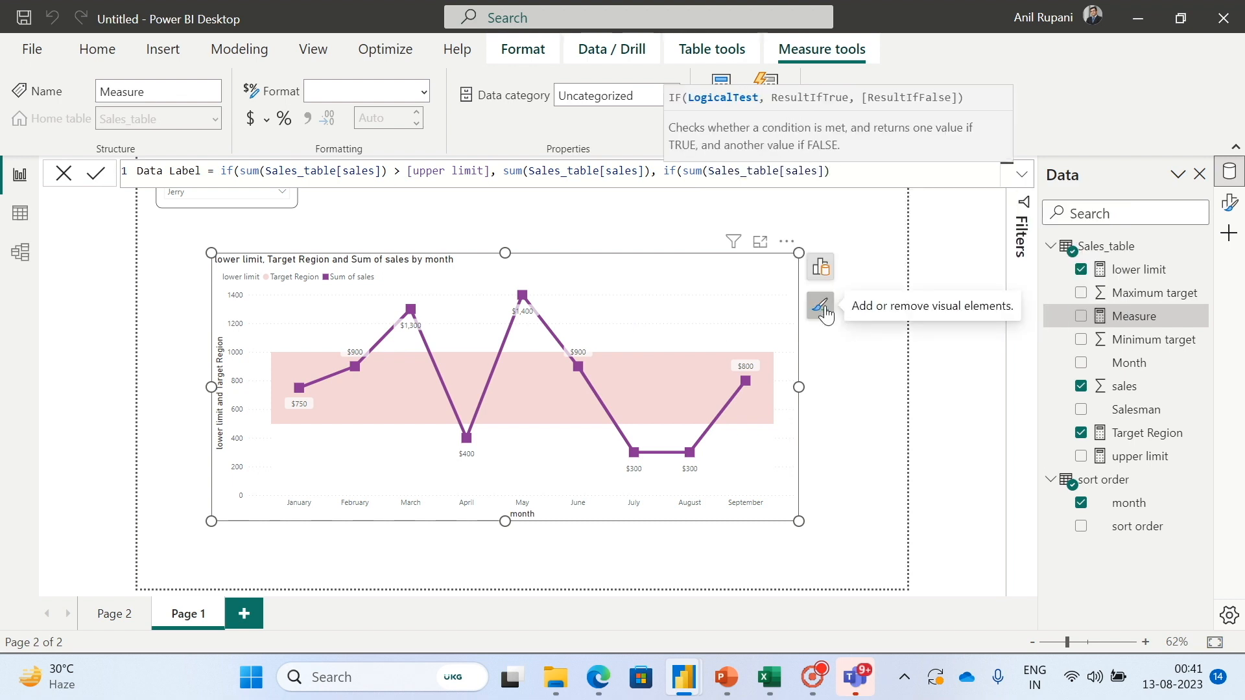
{"action": "type", "text": " < ["}
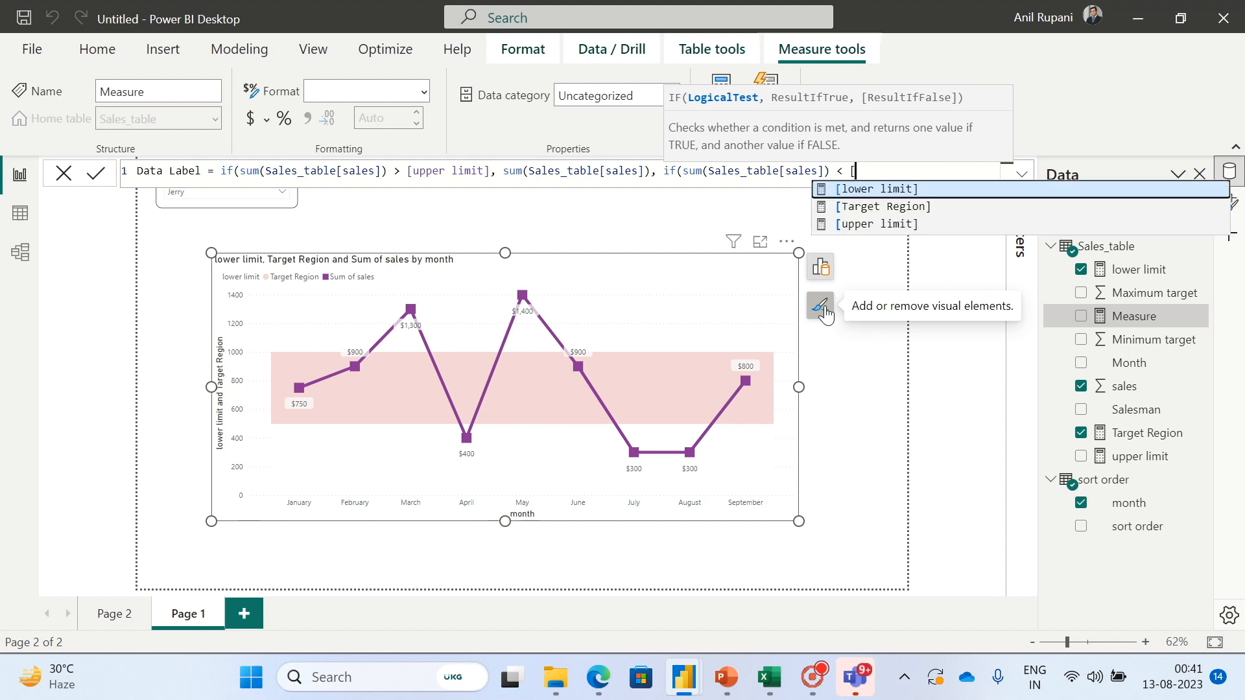
{"action": "left_click", "coordinate": [898, 188]}
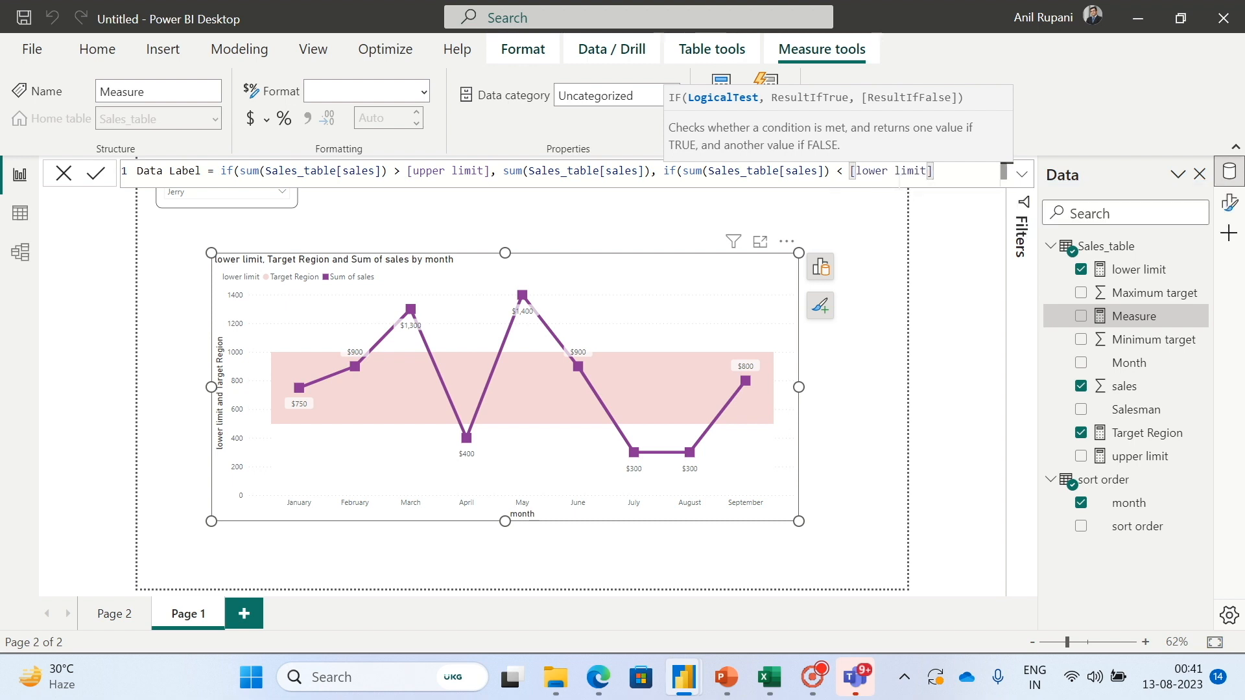
Return sum(Sales_table[sales]) when the nested if is true, close both if functions and commit the Data Label measure.
{"action": "type", "text": ","}
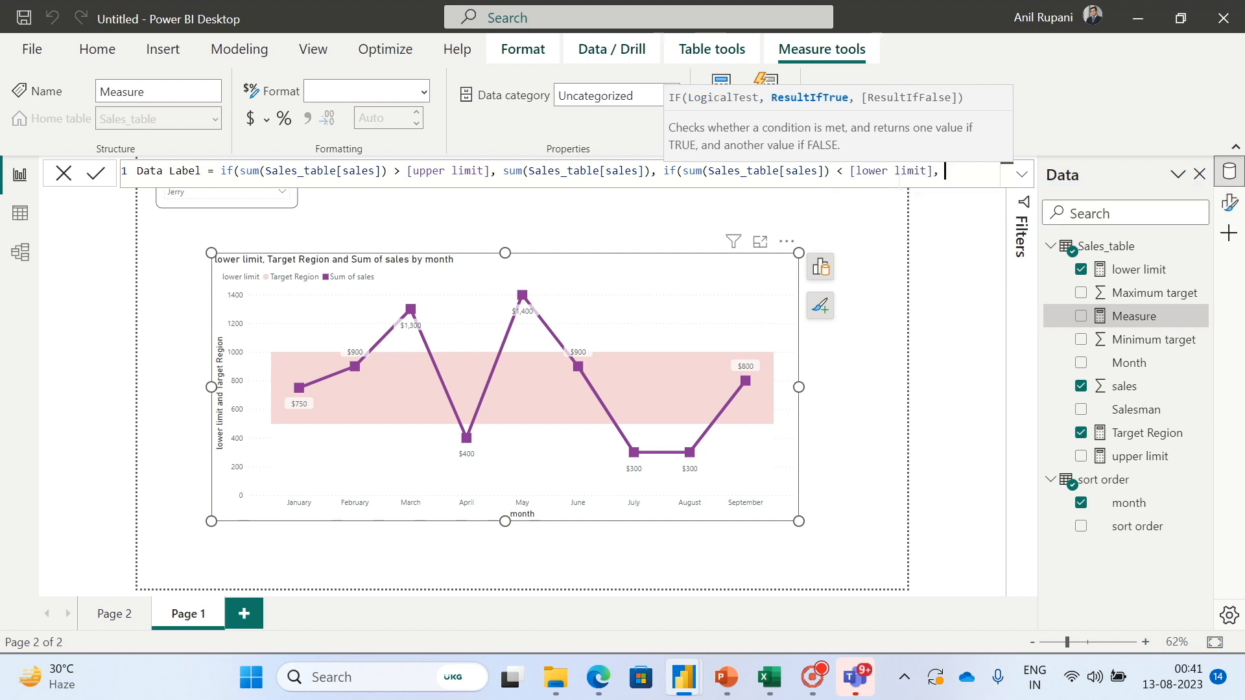
{"action": "type", "text": "sum("}
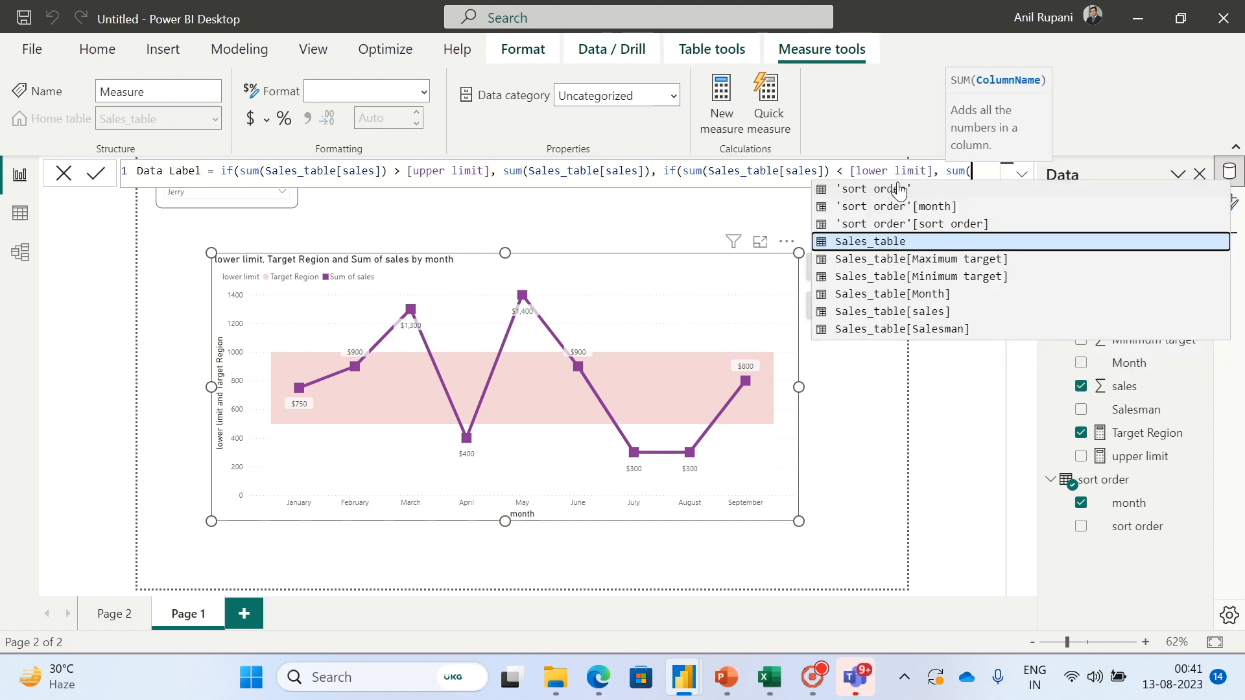
{"action": "left_click", "coordinate": [924, 312]}
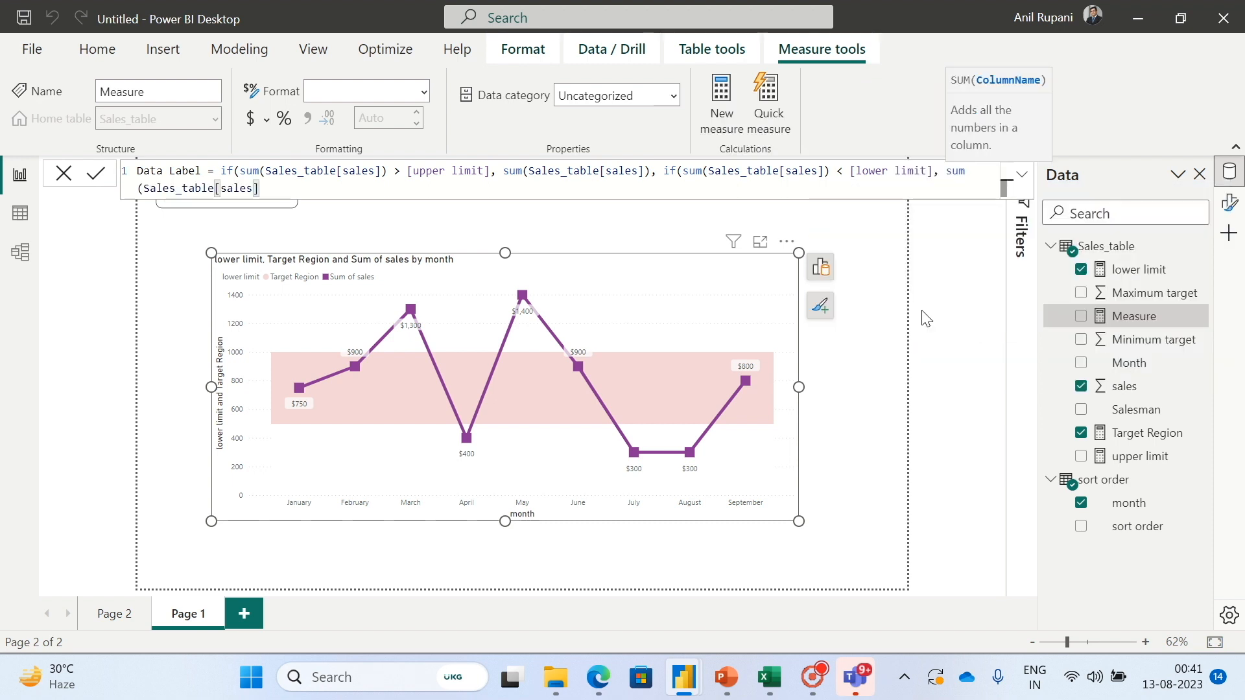
{"action": "type", "text": ")"}
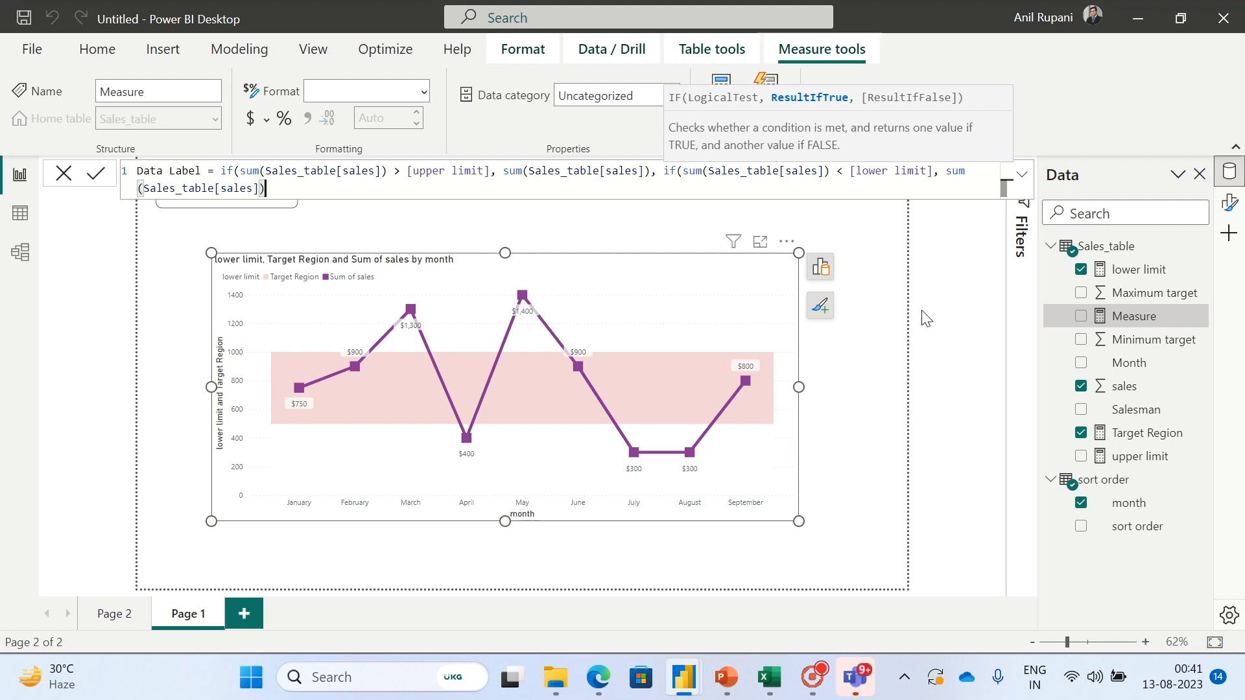
{"action": "type", "text": ")"}
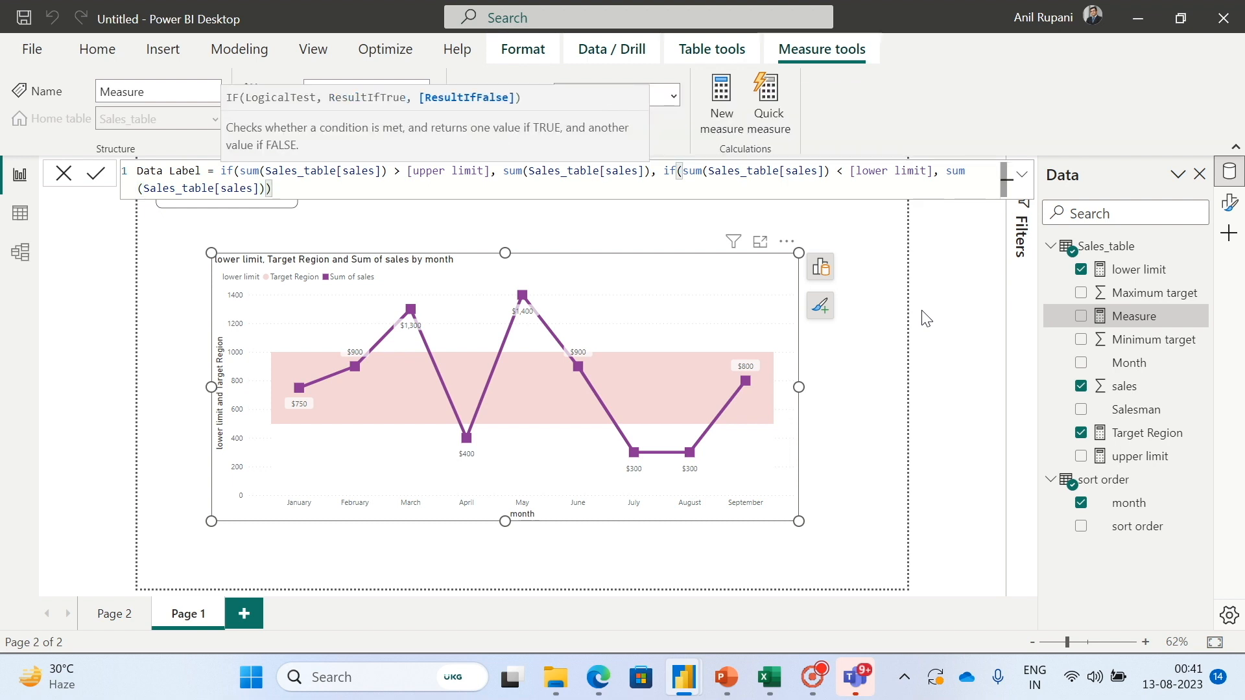
{"action": "type", "text": ")"}
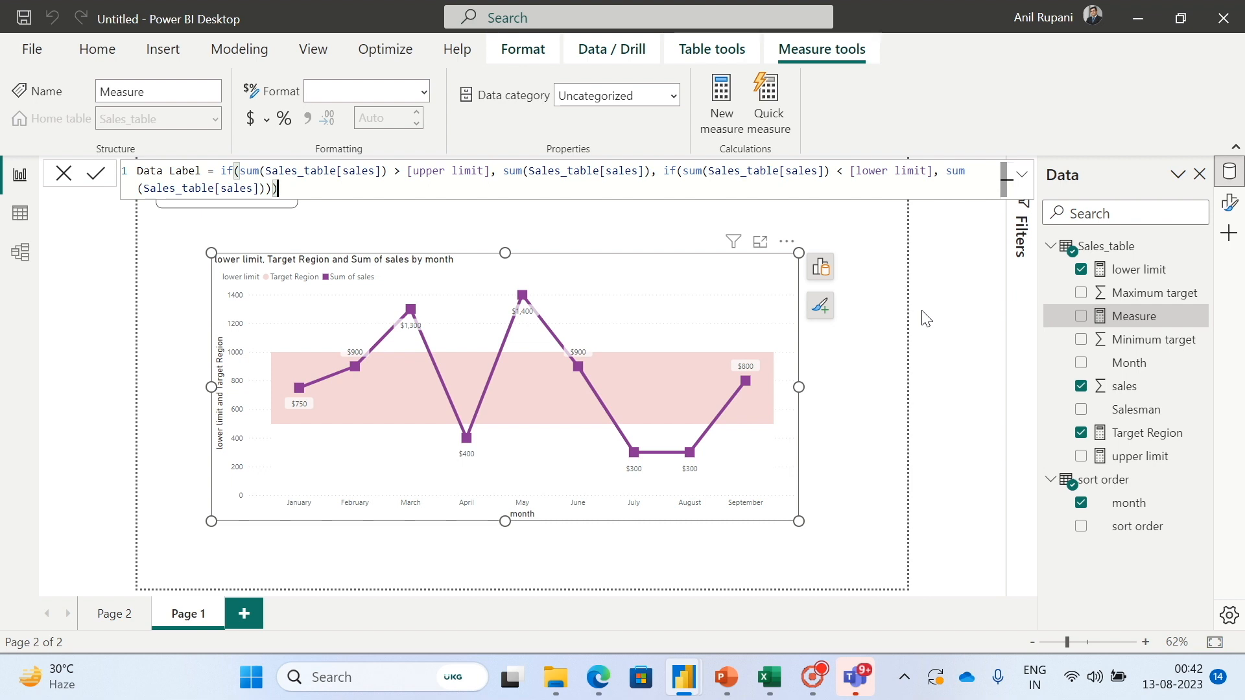
{"action": "key", "text": "Return"}
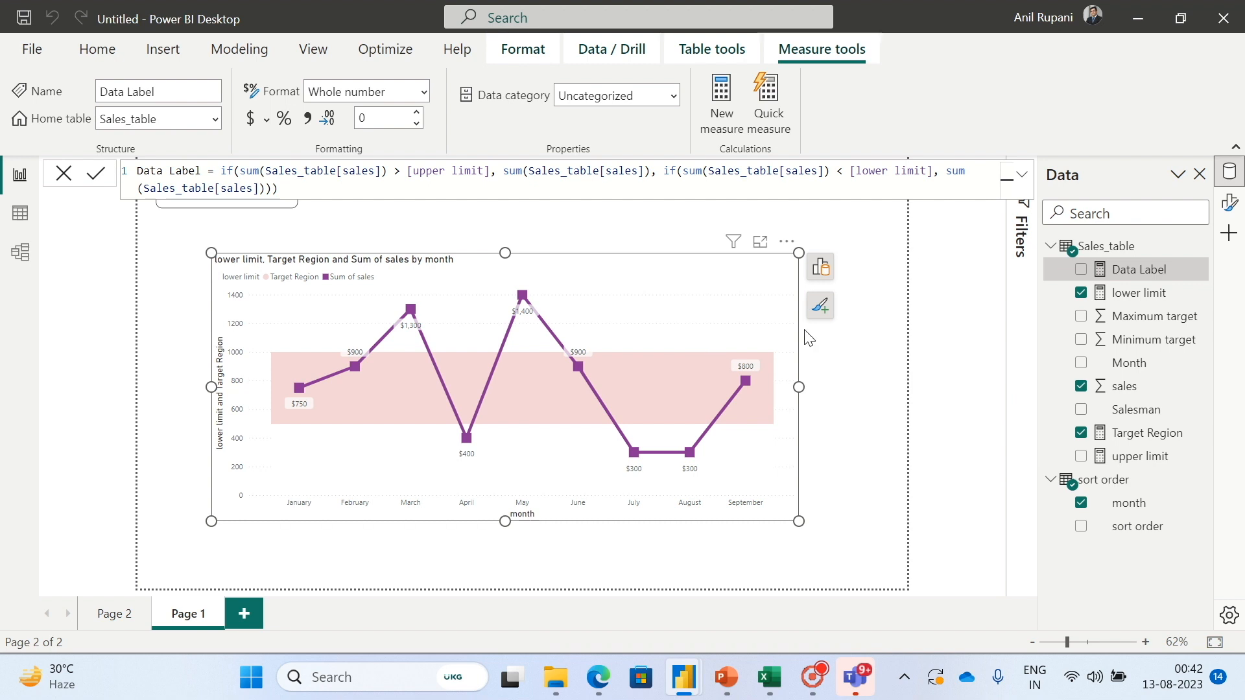
Turn on the custom label option in the chart's data label settings for the Sum of sales series.
{"action": "left_click", "coordinate": [1230, 203]}
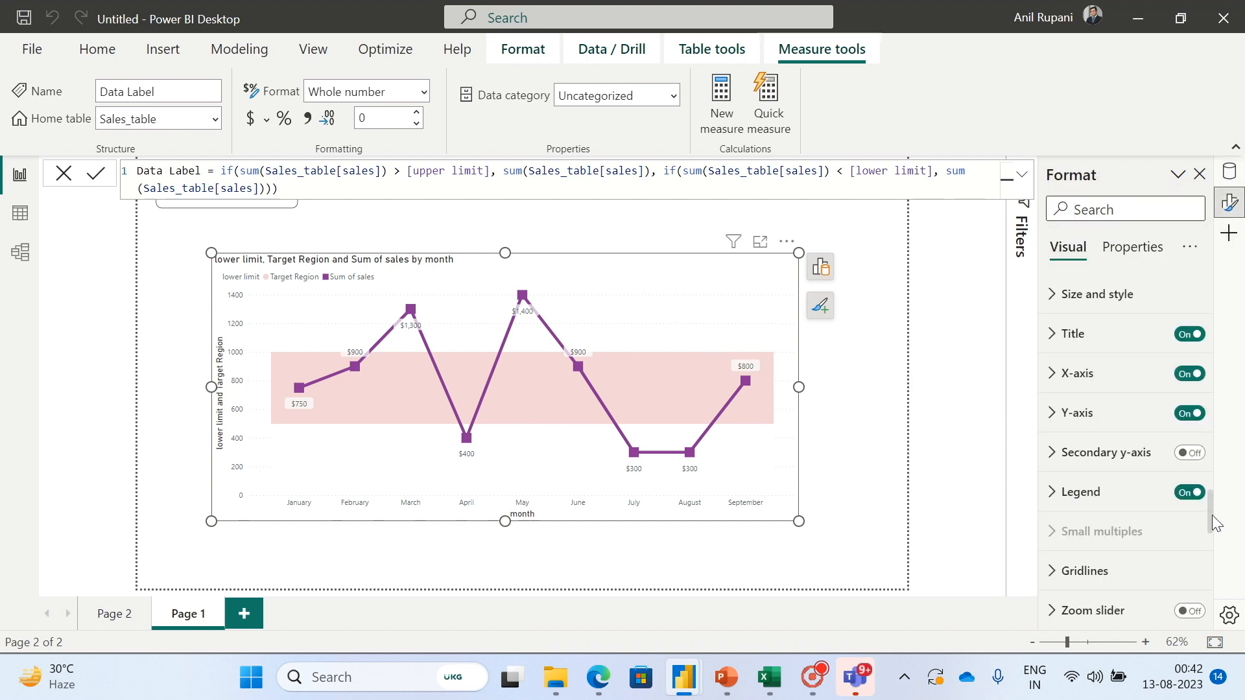
{"action": "scroll", "coordinate": [1208, 508], "scroll_direction": "down", "scroll_amount": 10}
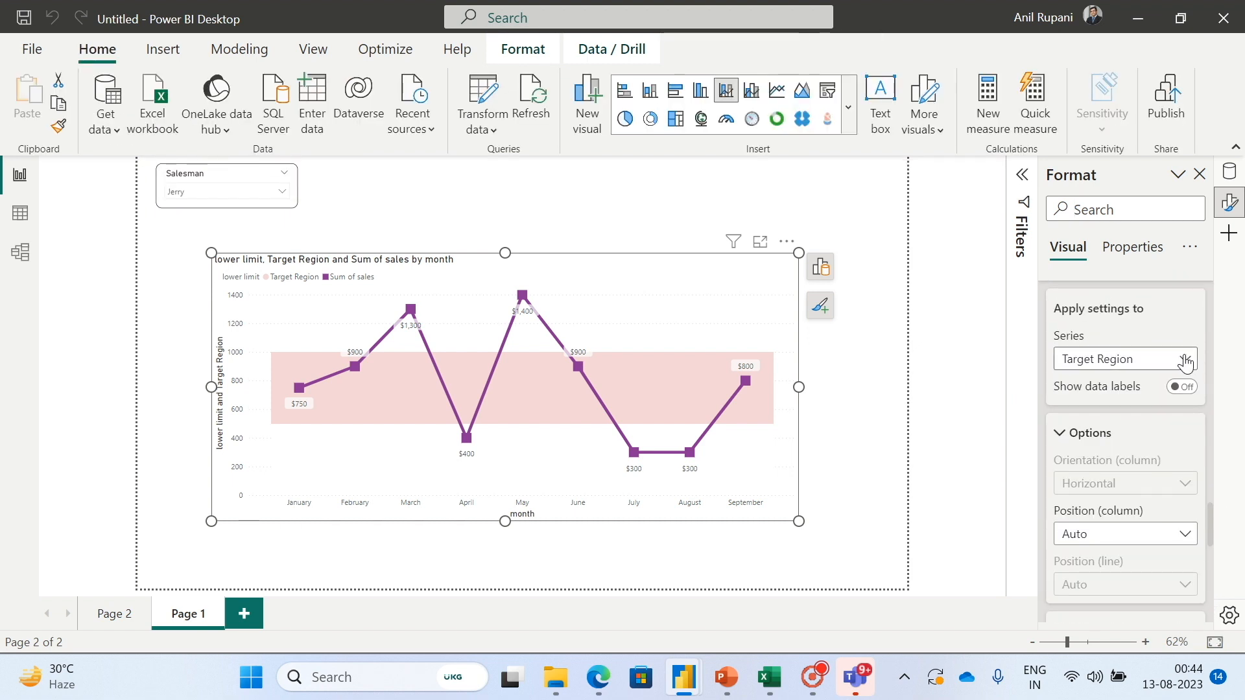
{"action": "left_click", "coordinate": [1186, 361]}
{"action": "left_click", "coordinate": [1106, 454]}
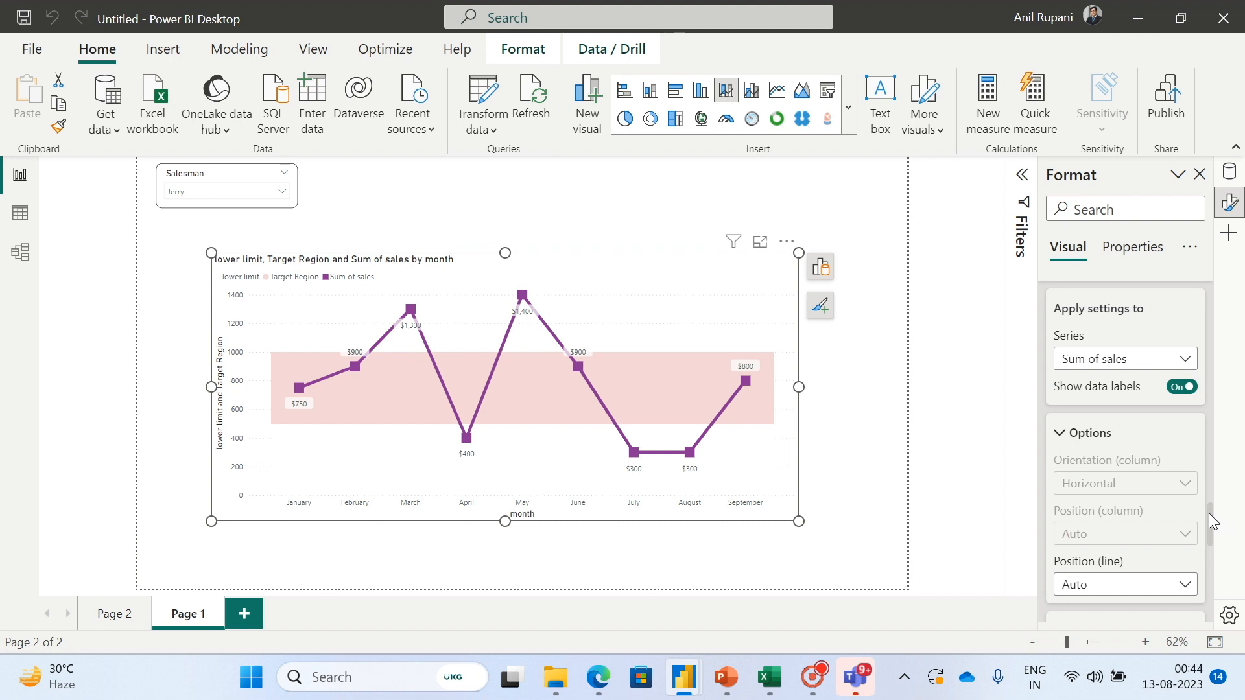
{"action": "left_click_drag", "start_coordinate": [1209, 512], "coordinate": [1217, 564]}
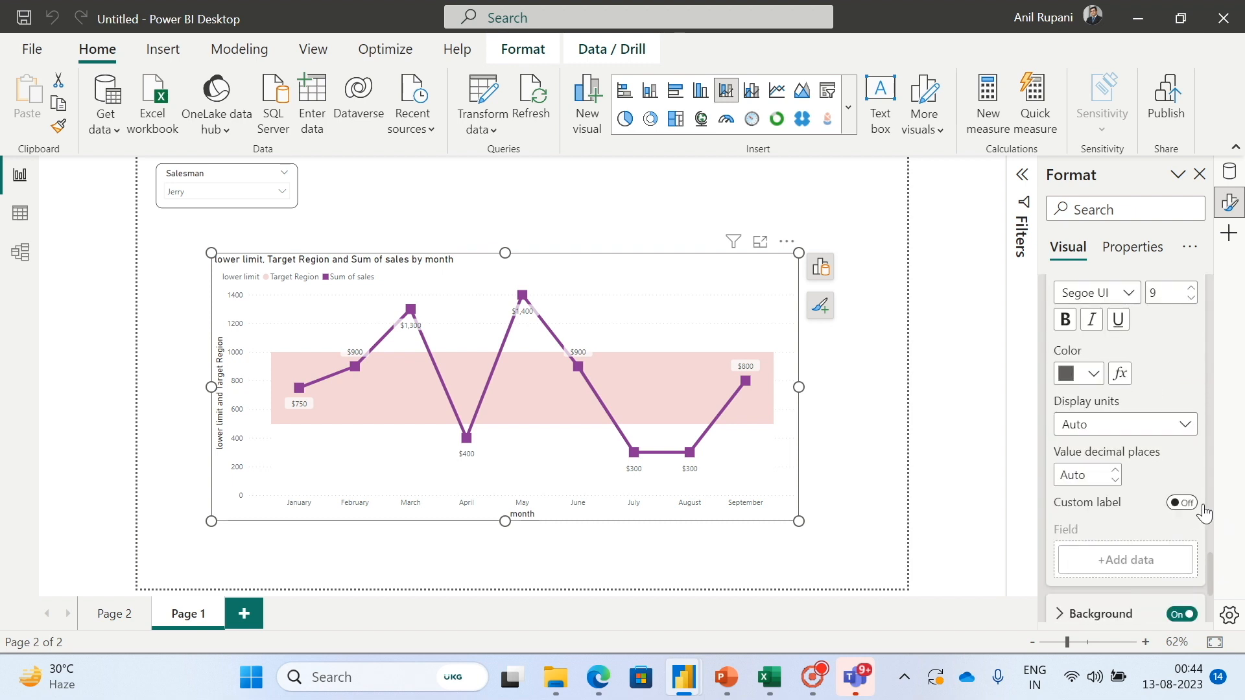
{"action": "left_click", "coordinate": [1181, 503]}
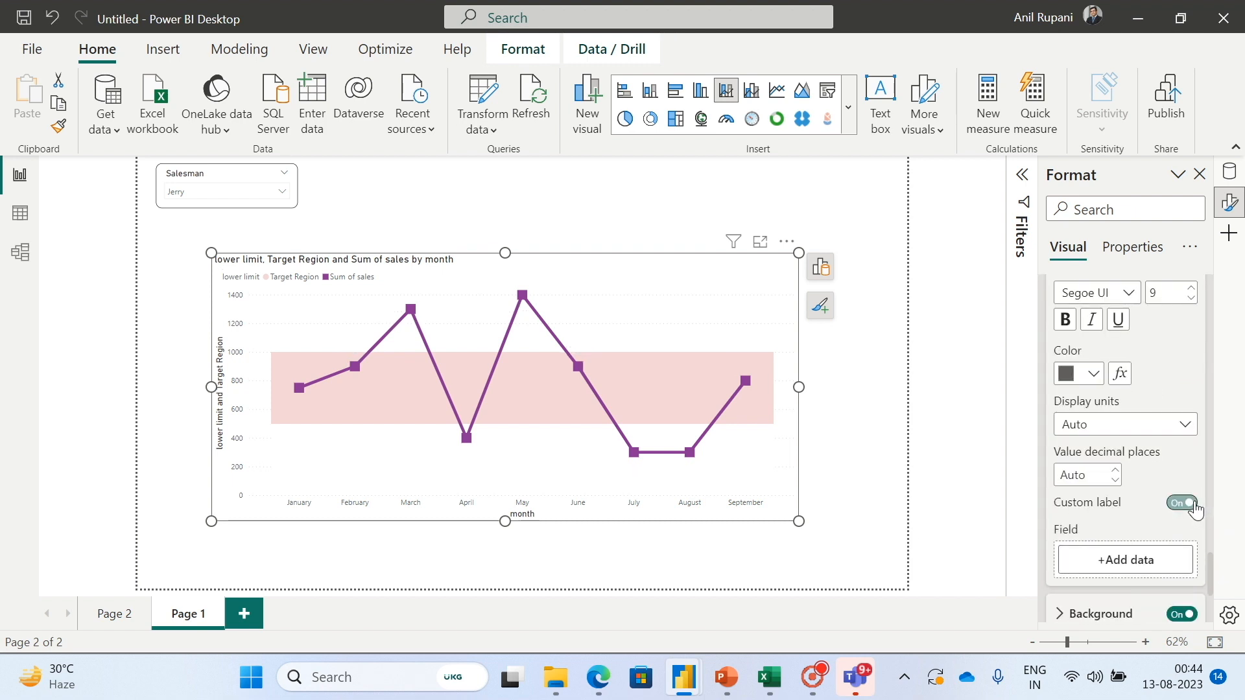
Assign the Data Label measure from Sales_table as the custom label field.
{"action": "left_click", "coordinate": [1122, 563]}
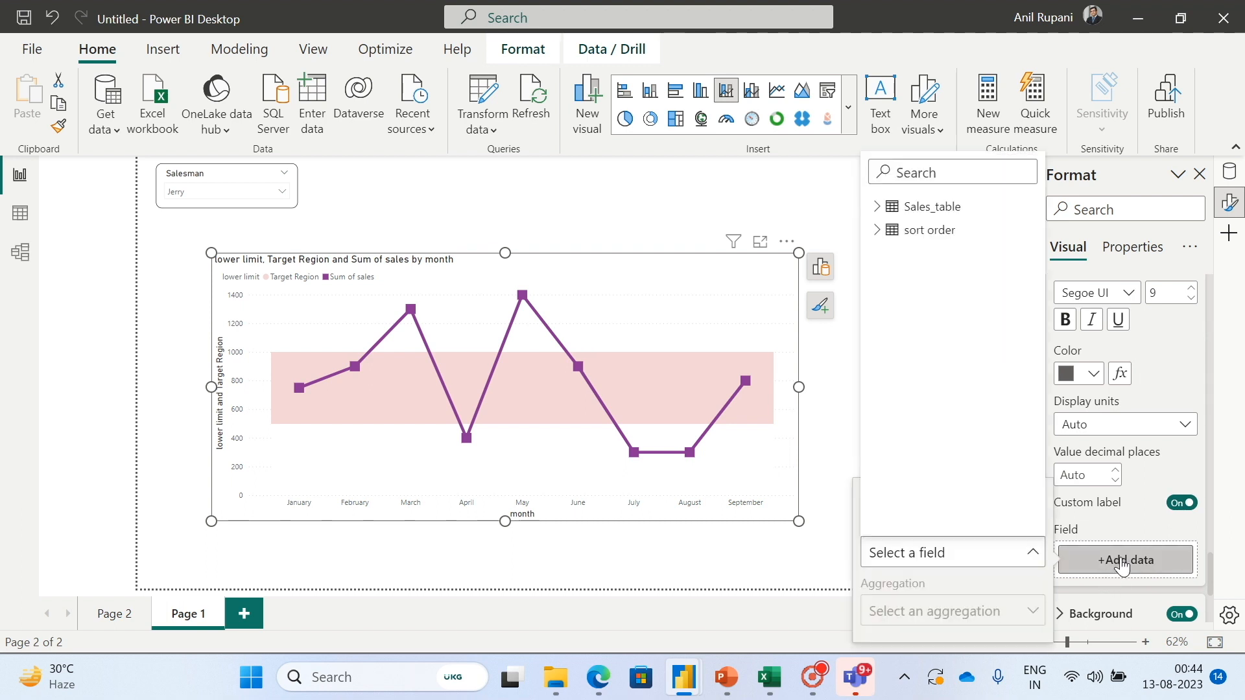
{"action": "left_click", "coordinate": [874, 208]}
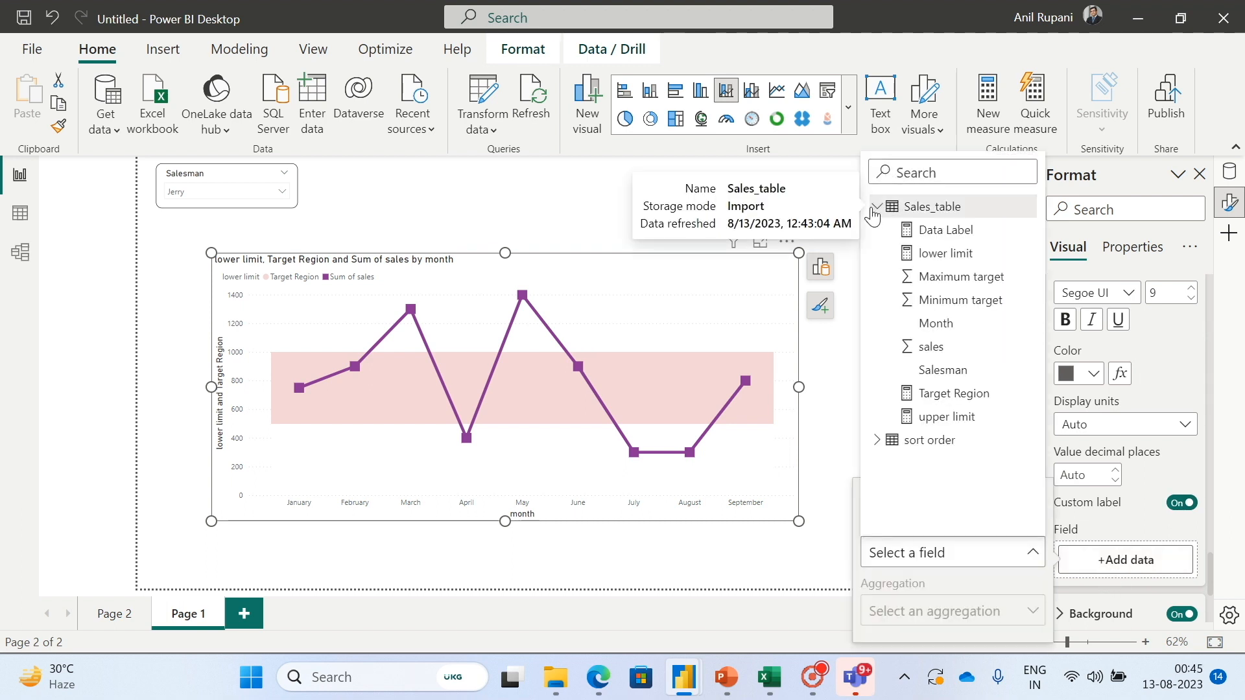
{"action": "left_click", "coordinate": [947, 231]}
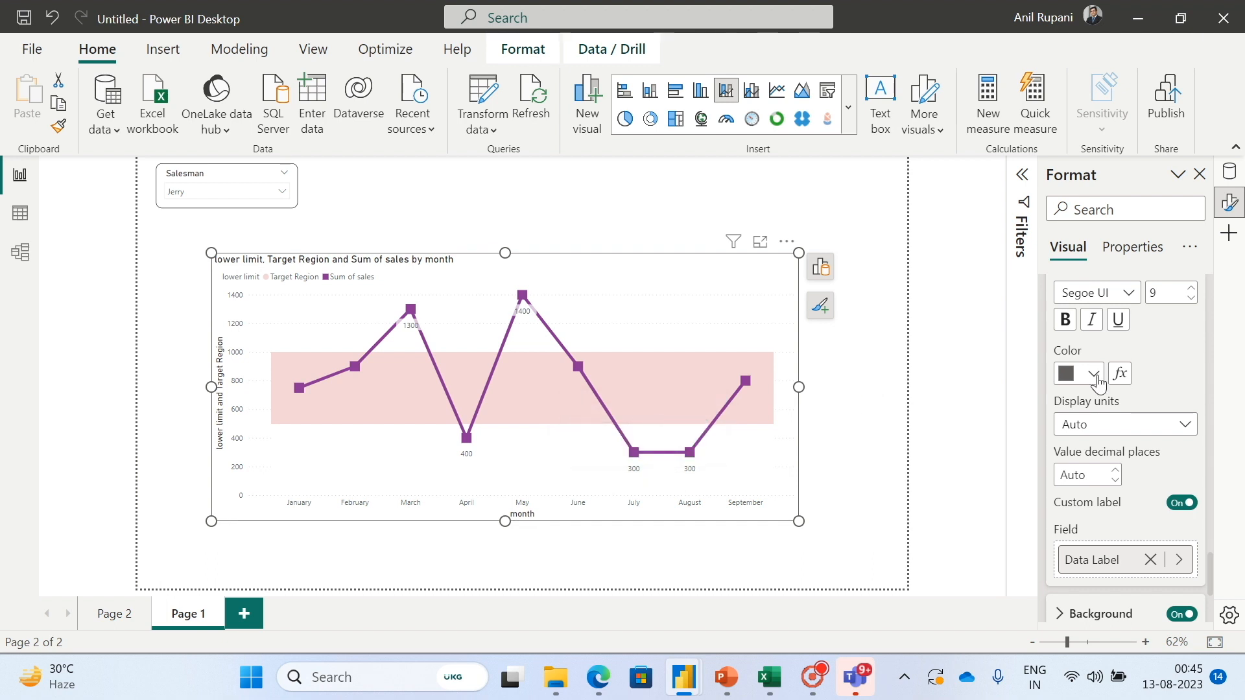
Set the Sum of sales data labels to font size 11 and make them bold.
{"action": "left_click", "coordinate": [1192, 288]}
{"action": "left_click", "coordinate": [1192, 288]}
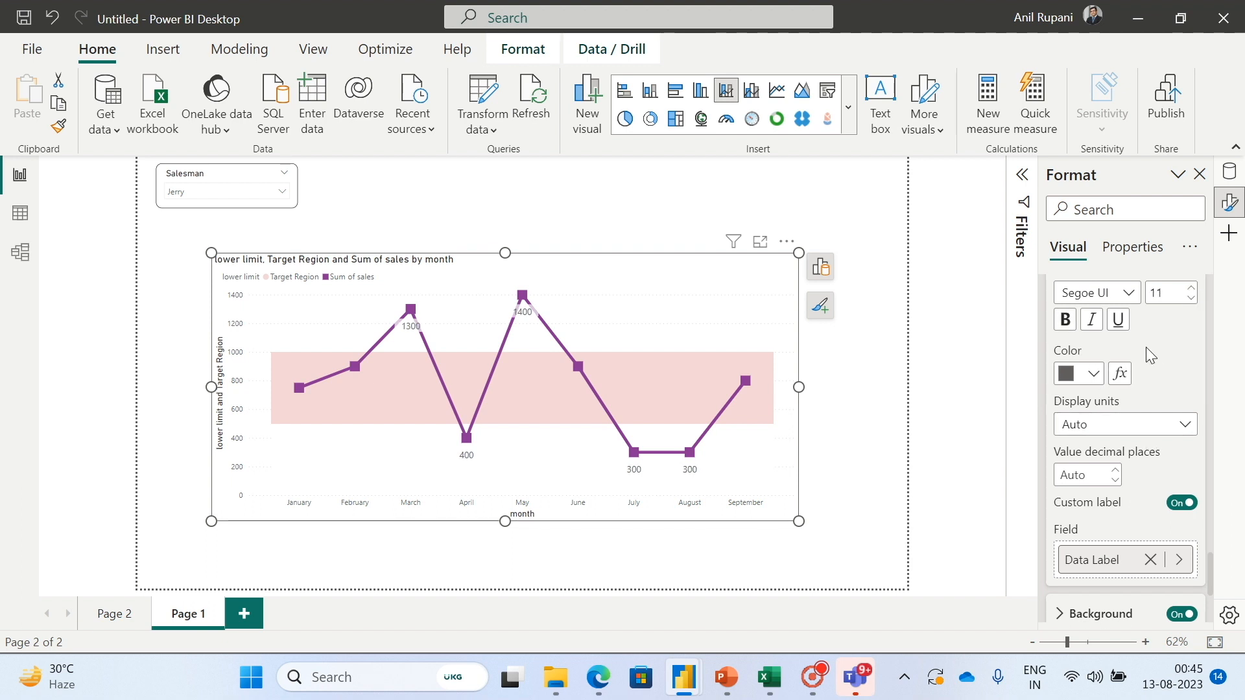
{"action": "left_click", "coordinate": [1065, 319]}
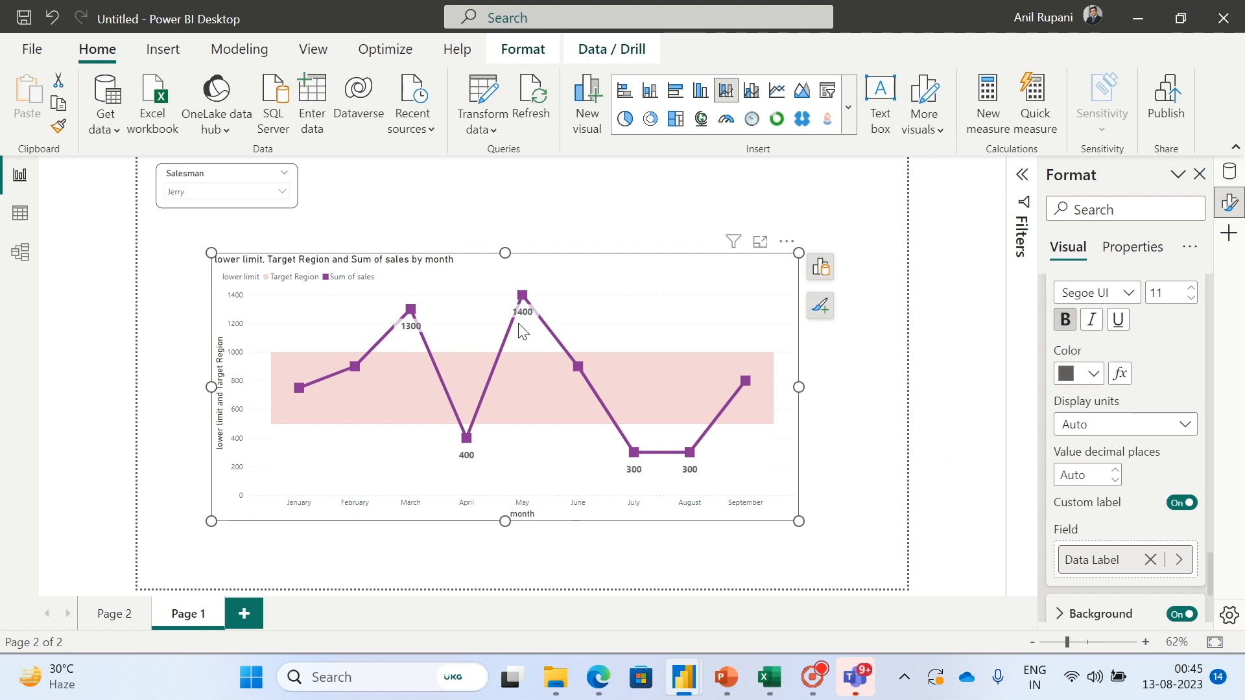
{"action": "mouse_move", "coordinate": [517, 327]}
{"action": "mouse_move", "coordinate": [470, 463]}
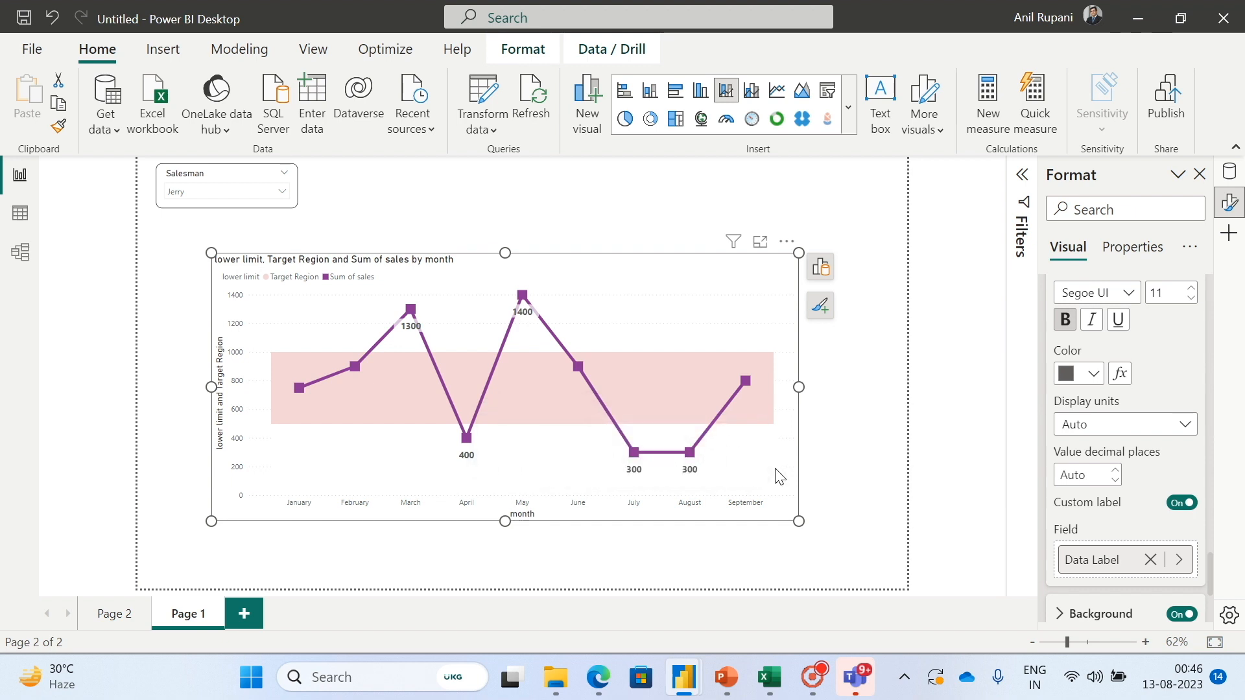
Copy the complete Data Label formula into a new measure in Sales_table, replacing the default text.
{"action": "left_click", "coordinate": [1230, 174]}
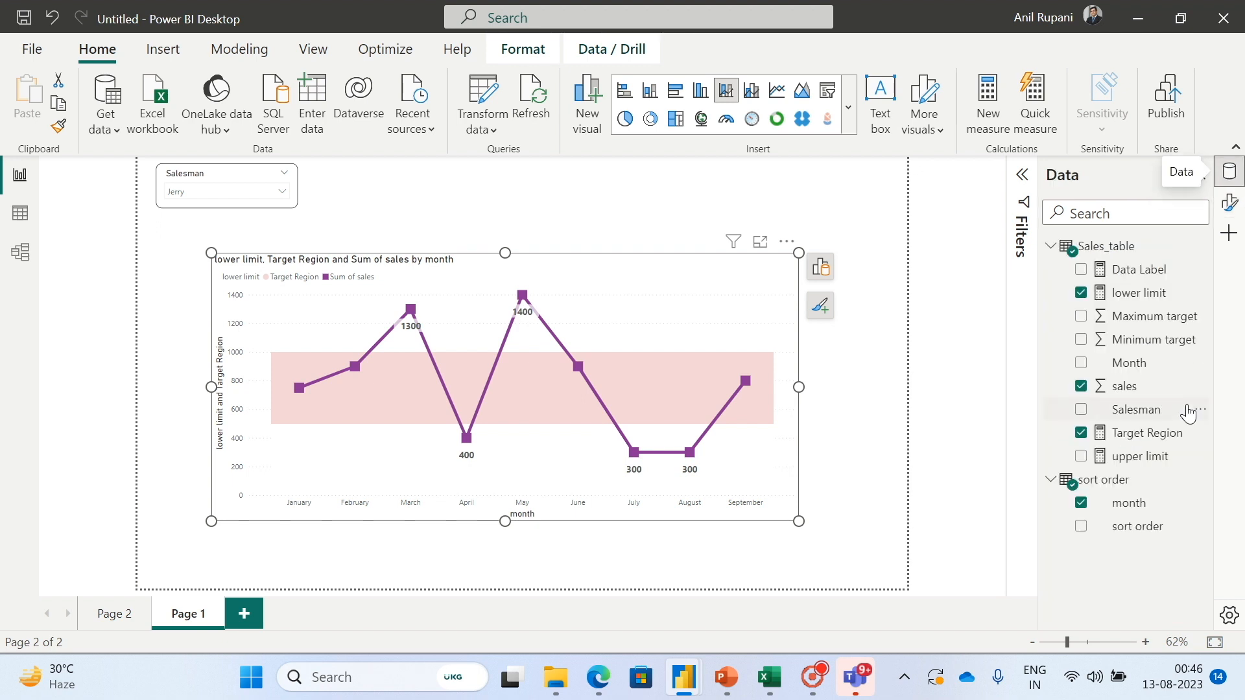
{"action": "left_click", "coordinate": [1132, 271]}
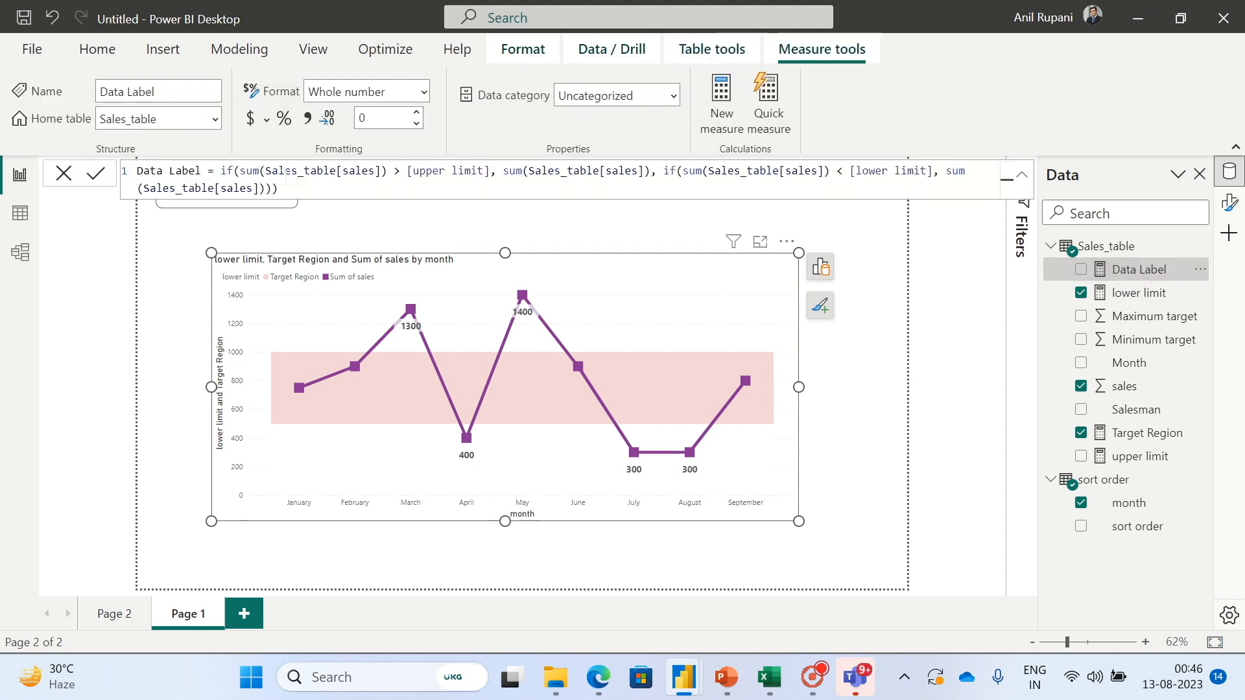
{"action": "left_click_drag", "start_coordinate": [279, 189], "coordinate": [133, 173]}
{"action": "key", "text": "ctrl+c"}
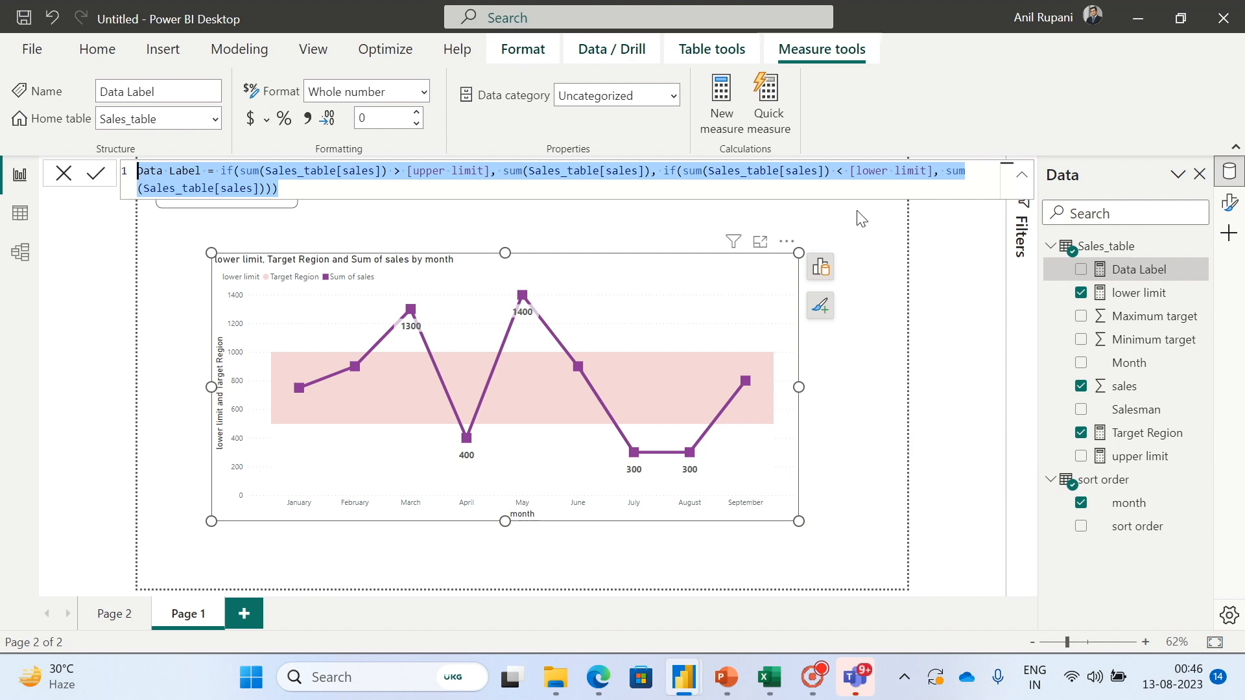
{"action": "left_click", "coordinate": [1200, 246]}
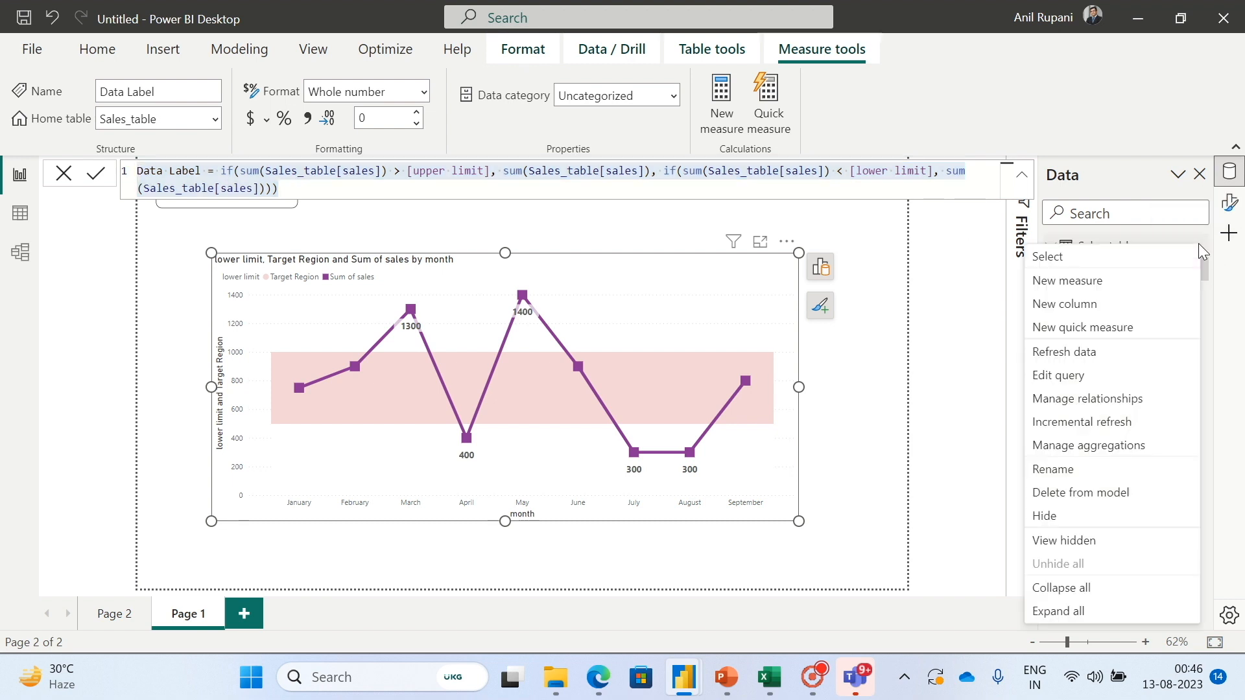
{"action": "left_click", "coordinate": [1071, 280]}
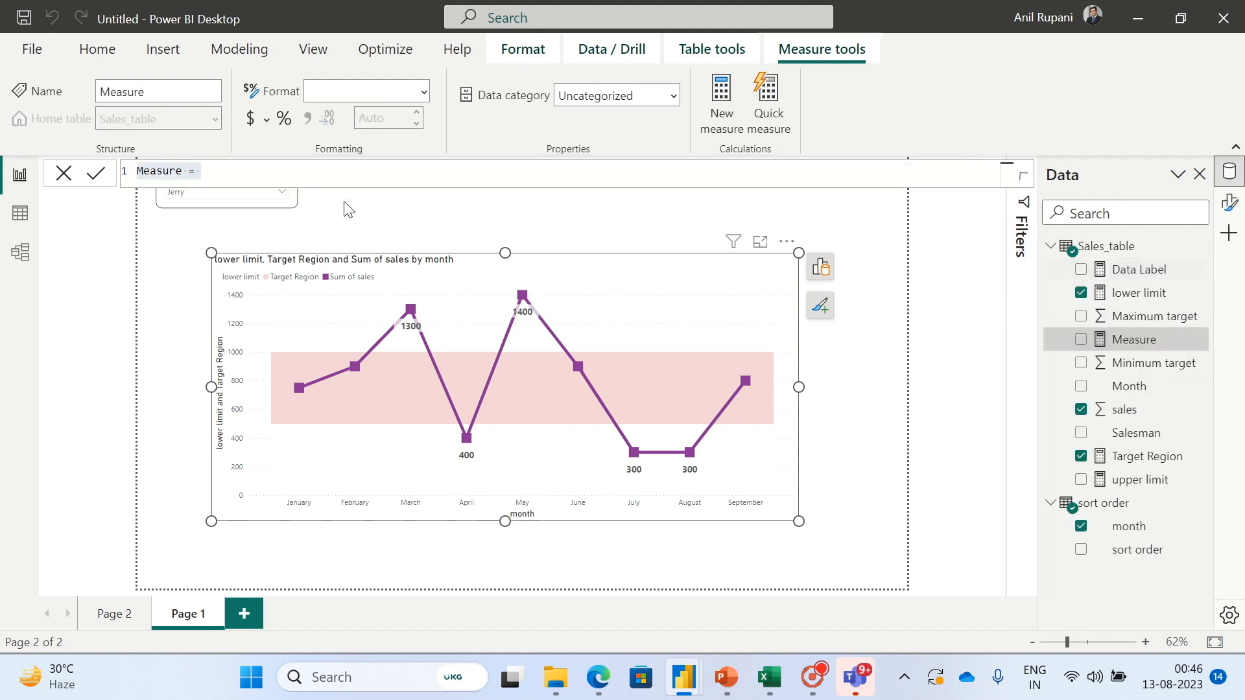
{"action": "key", "text": "BackSpace"}
{"action": "key", "text": "ctrl+v"}
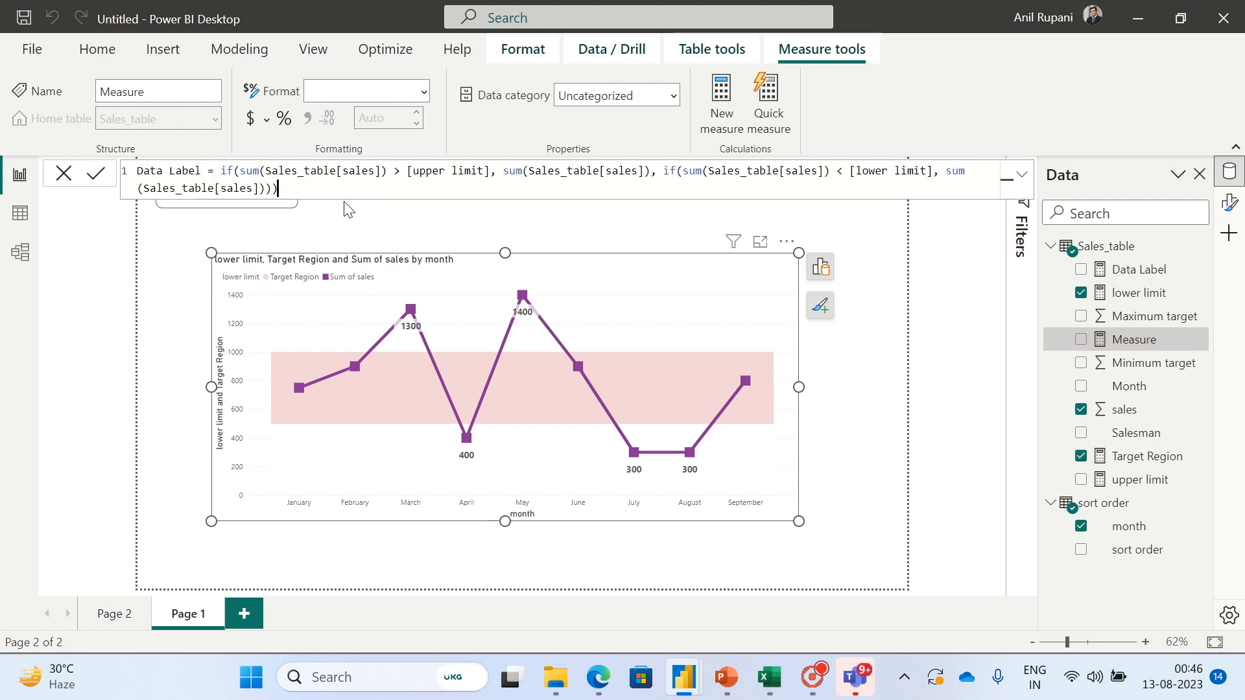
Rename the copied measure to Label color in its formula.
{"action": "left_click", "coordinate": [169, 171]}
{"action": "key", "text": "BackSpace"}
{"action": "key", "text": "BackSpace"}
{"action": "key", "text": "BackSpace"}
{"action": "key", "text": "BackSpace"}
{"action": "key", "text": "BackSpace"}
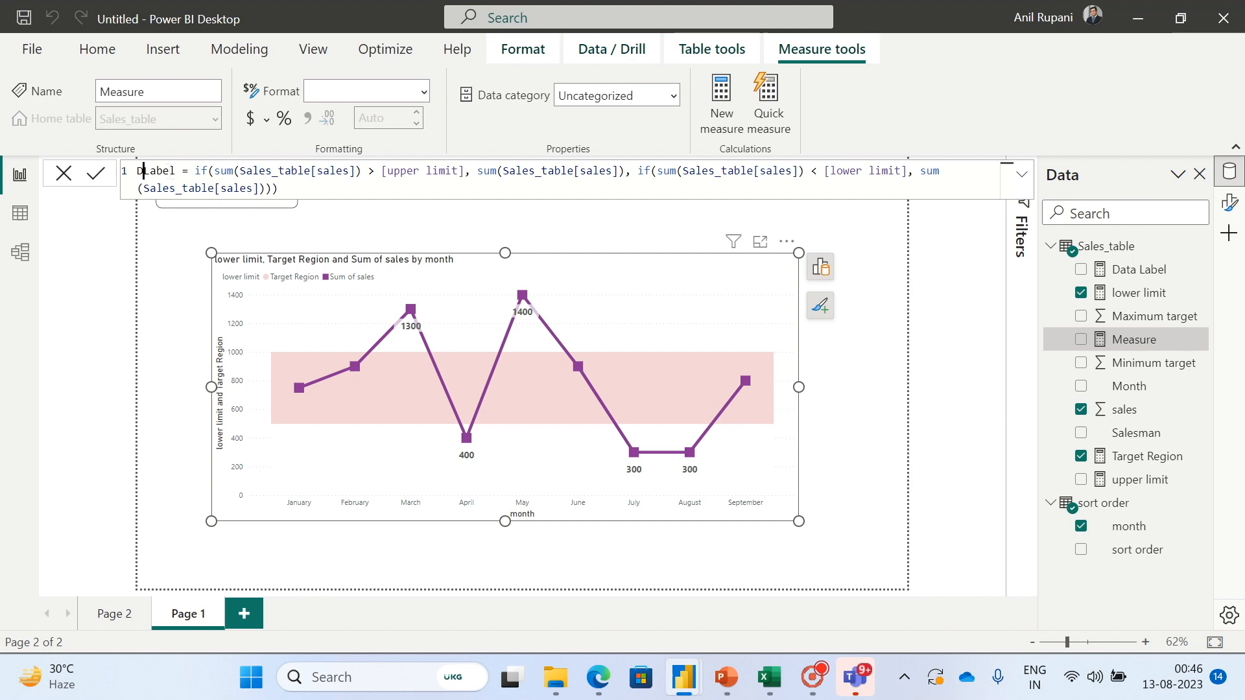
{"action": "left_click", "coordinate": [169, 171]}
{"action": "type", "text": "col"}
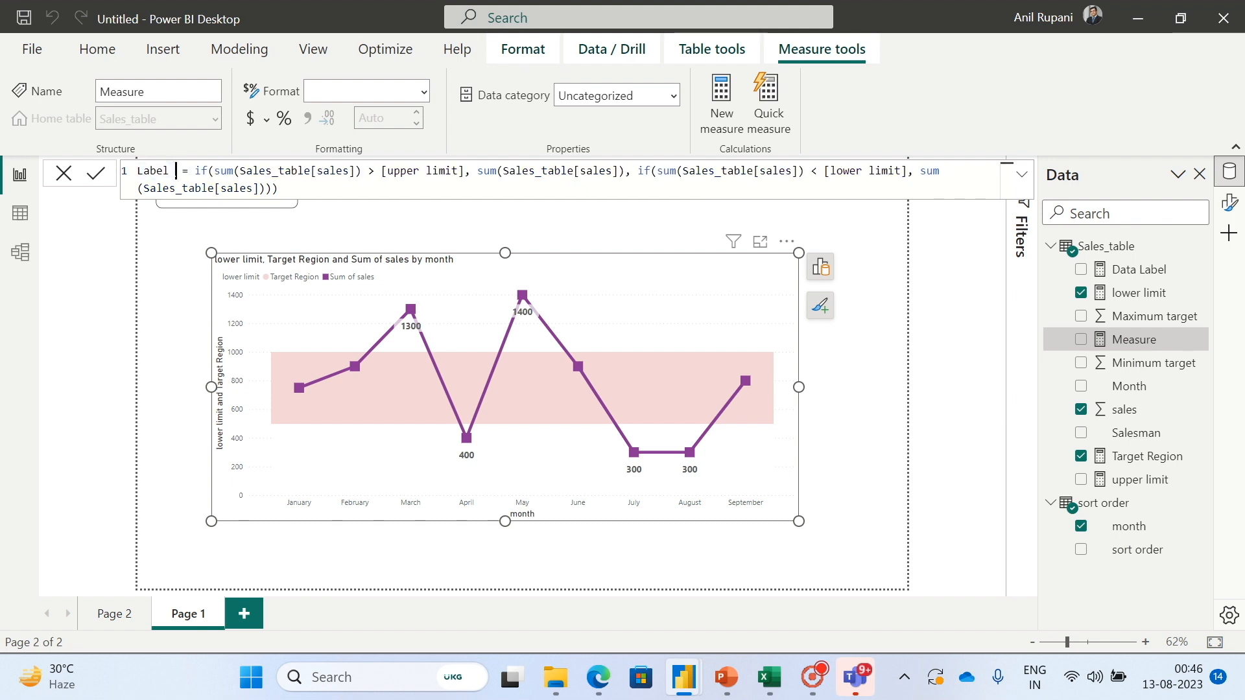
{"action": "type", "text": "or"}
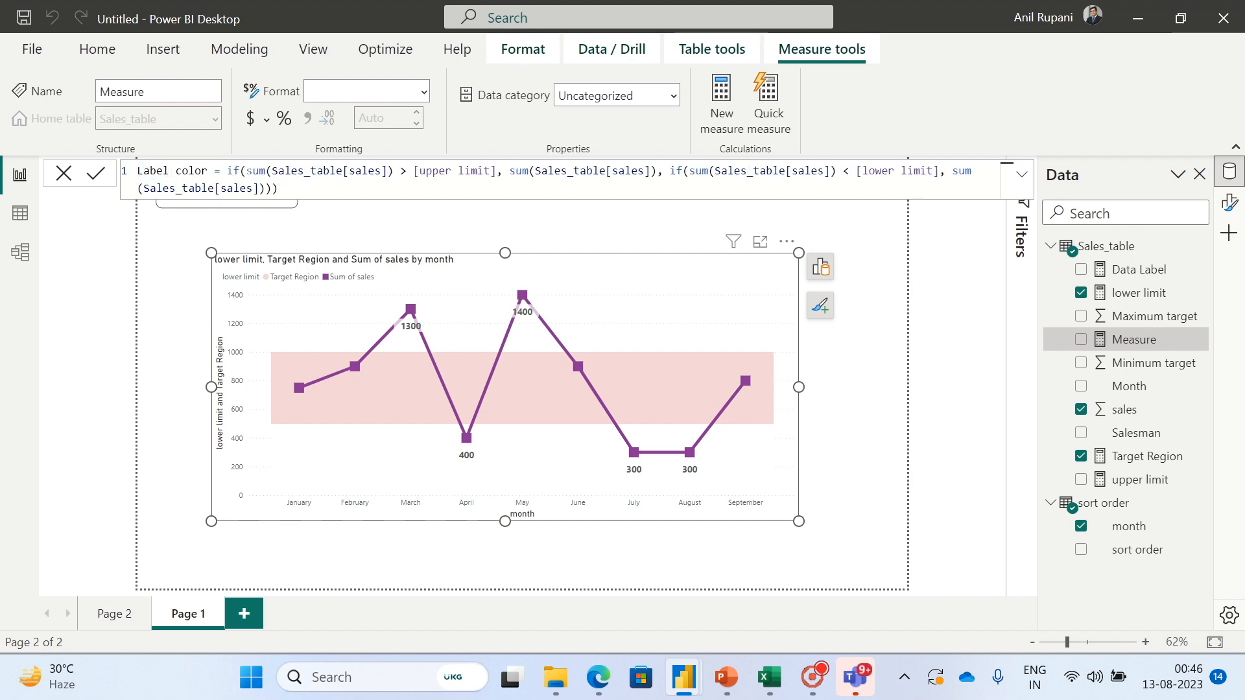
In the Label color formula, replace the result for sales above the upper limit with "Green", dropping the leftover closing parenthesis.
{"action": "left_click", "coordinate": [652, 171]}
{"action": "key", "text": "BackSpace"}
{"action": "key", "text": "BackSpace"}
{"action": "key", "text": "BackSpace"}
{"action": "key", "text": "BackSpace"}
{"action": "key", "text": "BackSpace"}
{"action": "key", "text": "BackSpace"}
{"action": "key", "text": "BackSpace"}
{"action": "key", "text": "BackSpace"}
{"action": "key", "text": "BackSpace"}
{"action": "key", "text": "BackSpace"}
{"action": "key", "text": "BackSpace"}
{"action": "key", "text": "BackSpace"}
{"action": "key", "text": "BackSpace"}
{"action": "key", "text": "BackSpace"}
{"action": "key", "text": "BackSpace"}
{"action": "key", "text": "BackSpace"}
{"action": "key", "text": "BackSpace"}
{"action": "key", "text": "BackSpace"}
{"action": "key", "text": "BackSpace"}
{"action": "key", "text": "BackSpace"}
{"action": "key", "text": "BackSpace"}
{"action": "key", "text": "BackSpace"}
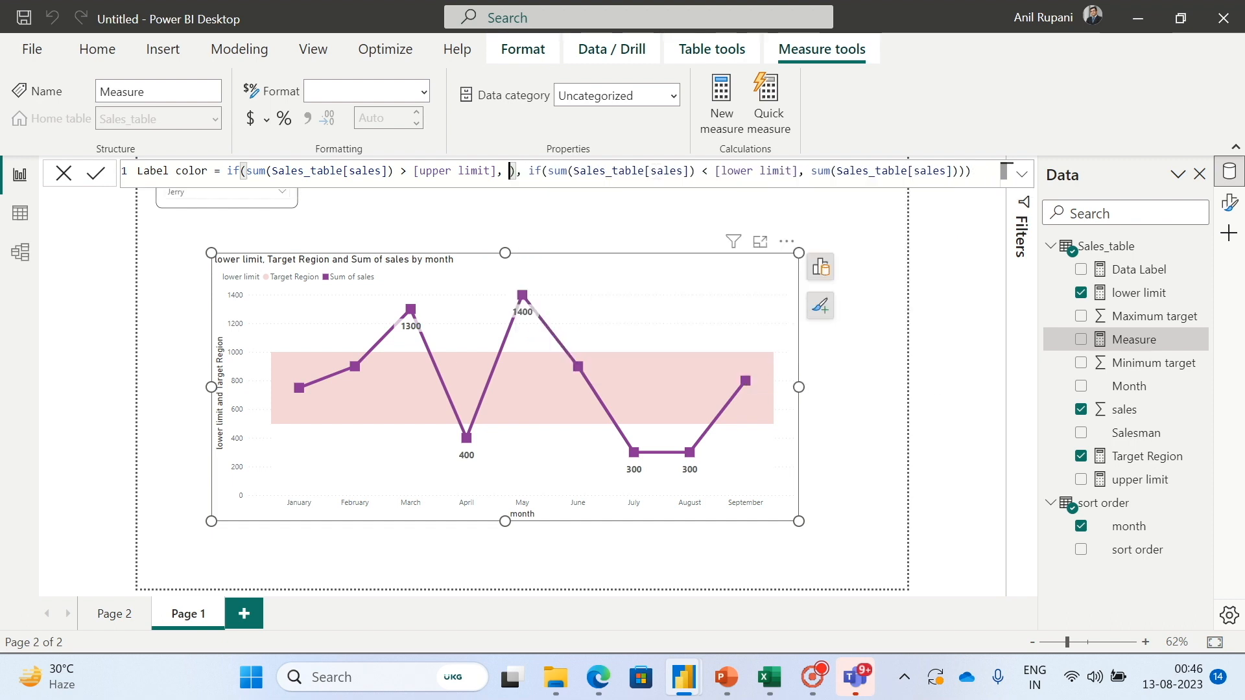
{"action": "type", "text": "\""}
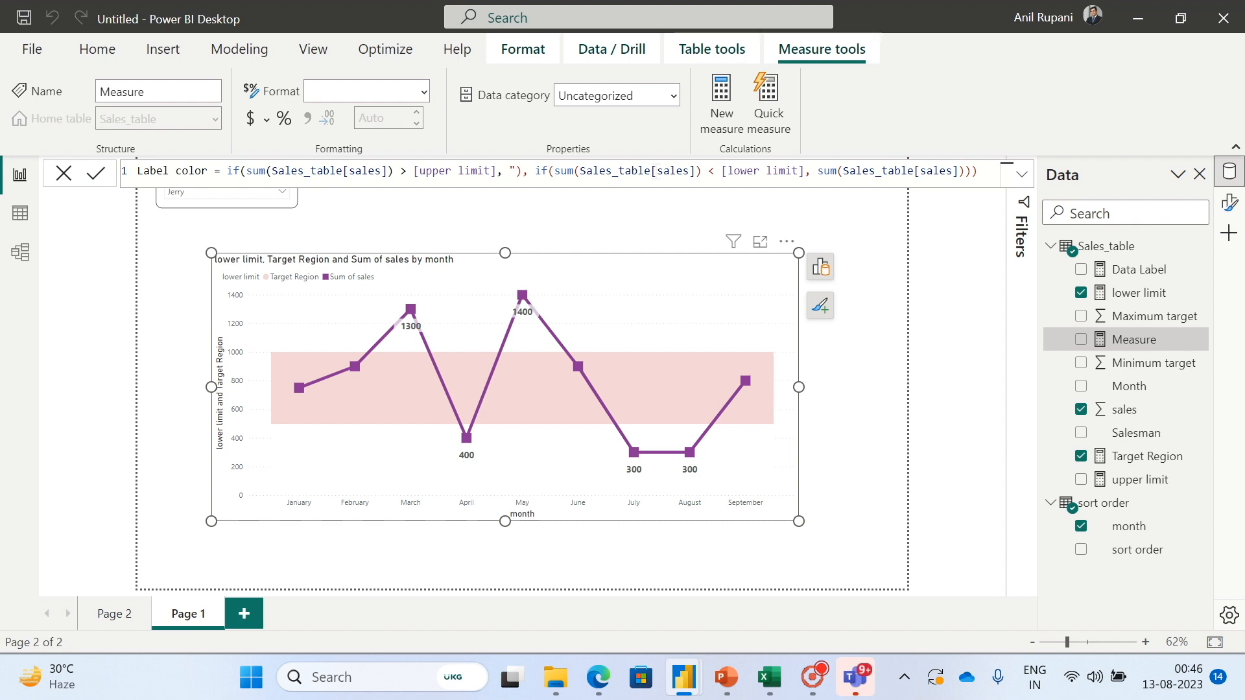
{"action": "type", "text": "Gree"}
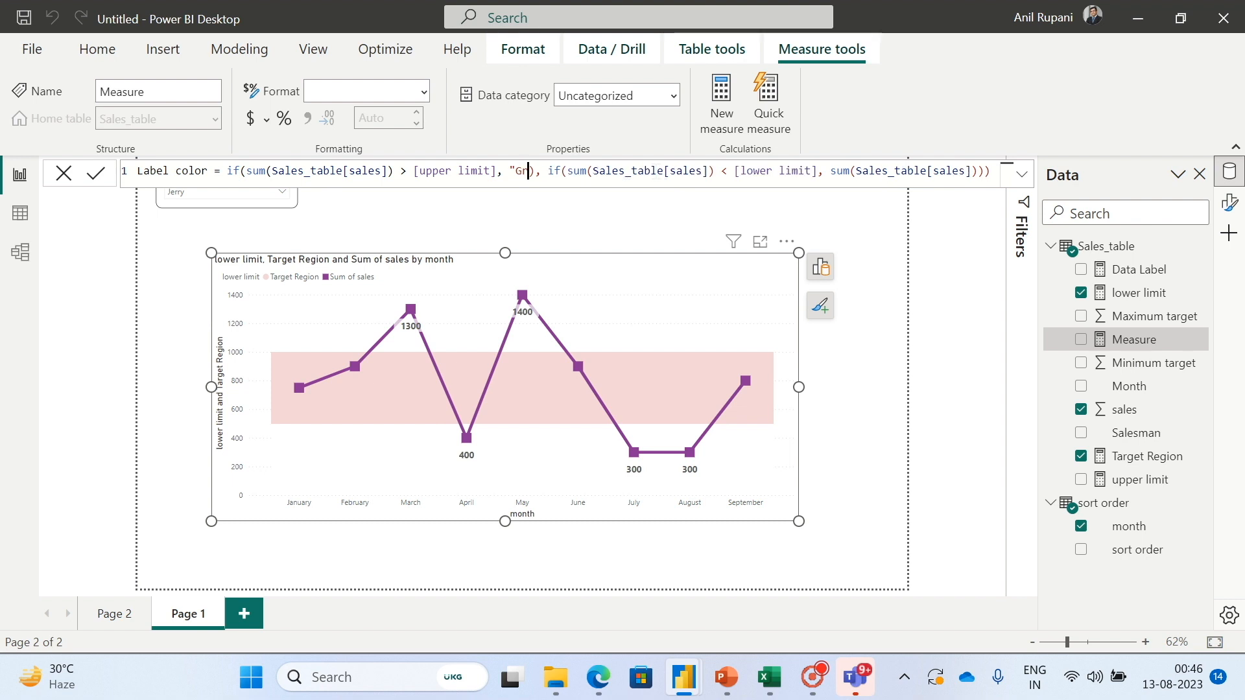
{"action": "type", "text": "n"}
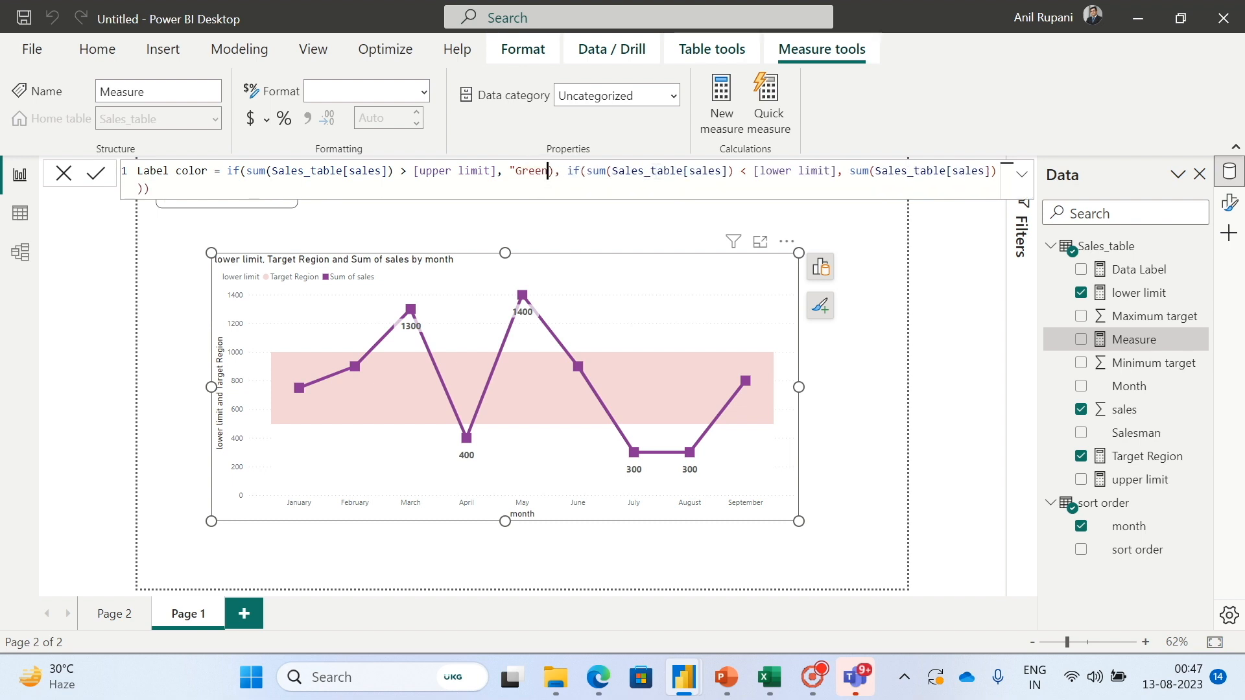
{"action": "type", "text": "\""}
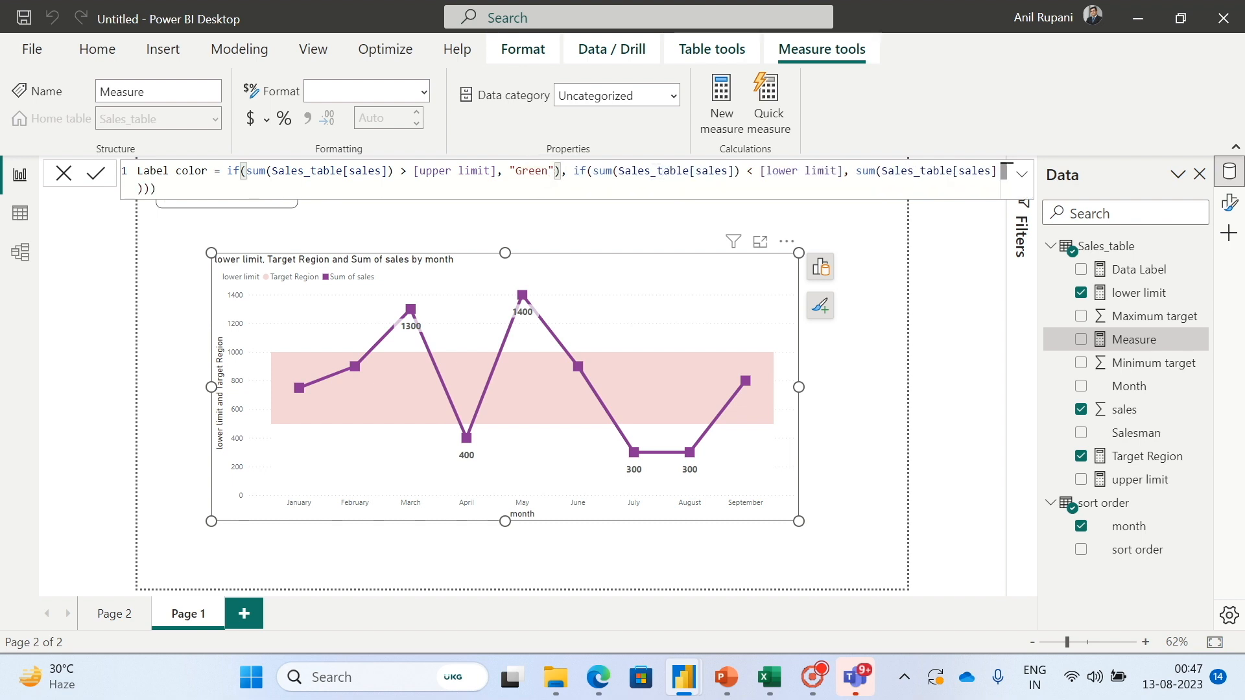
{"action": "key", "text": "Delete"}
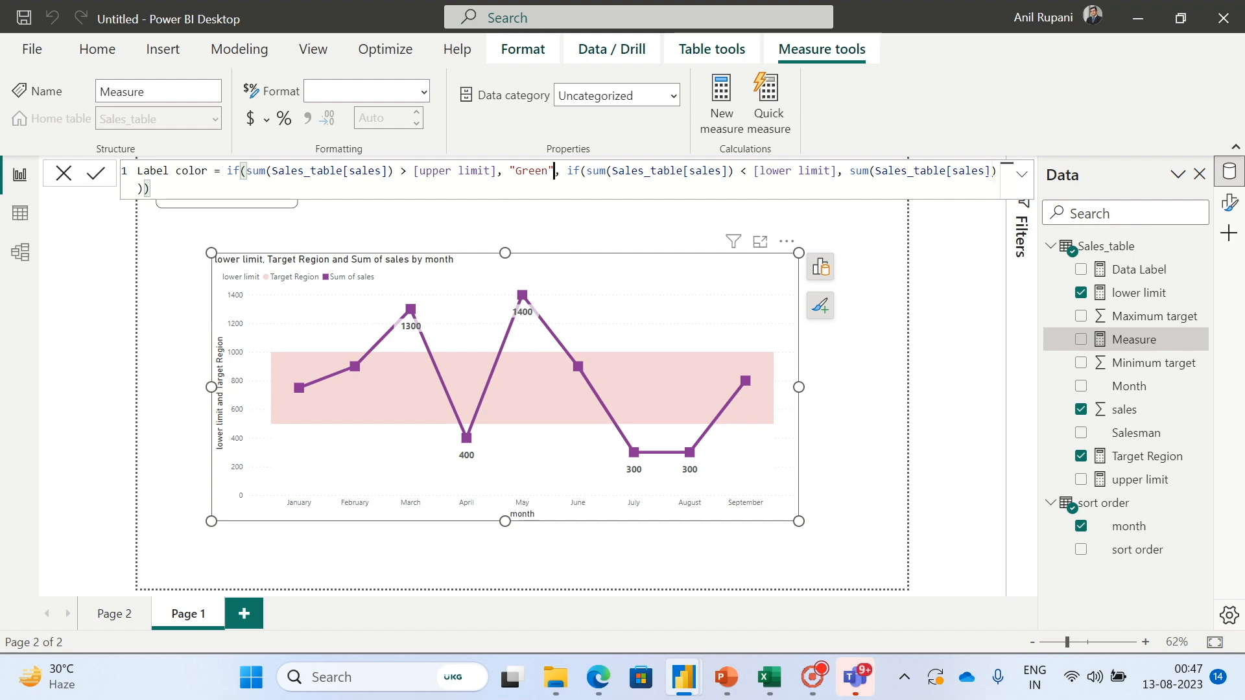
Replace the below-lower-limit result in the Label color formula with "red" and commit the measure.
{"action": "left_click", "coordinate": [1004, 173]}
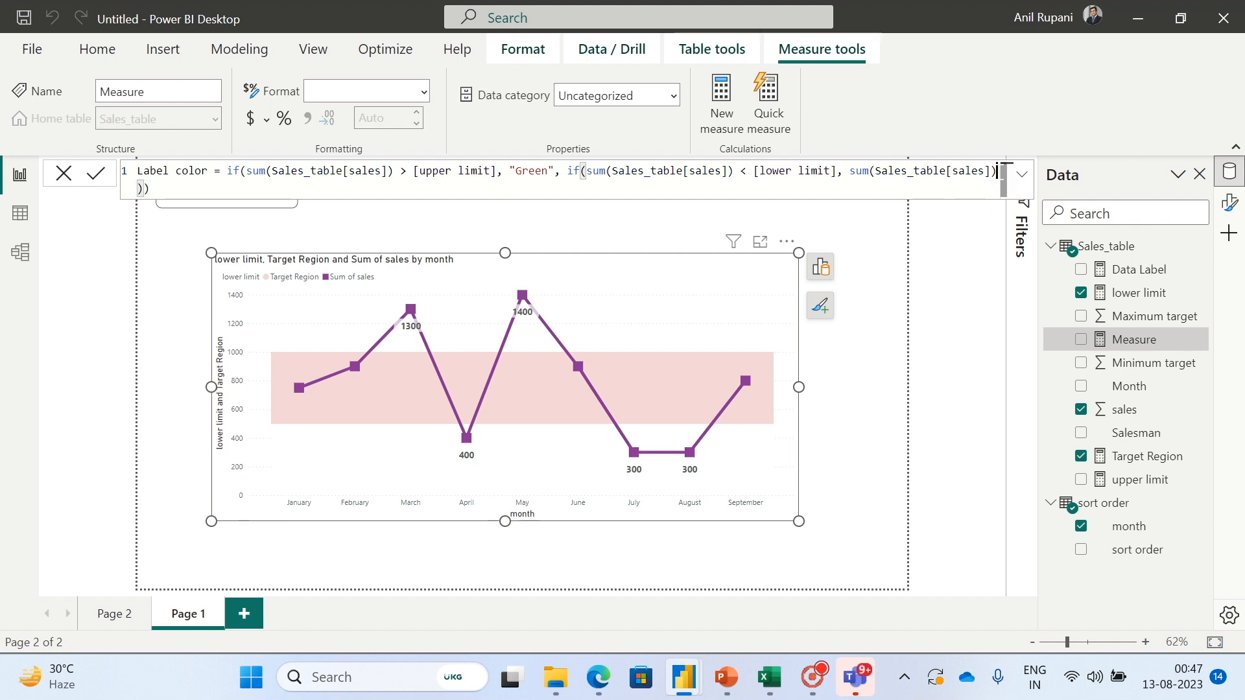
{"action": "key", "text": "BackSpace"}
{"action": "key", "text": "BackSpace"}
{"action": "key", "text": "BackSpace"}
{"action": "key", "text": "BackSpace"}
{"action": "key", "text": "BackSpace"}
{"action": "key", "text": "BackSpace"}
{"action": "key", "text": "BackSpace"}
{"action": "key", "text": "BackSpace"}
{"action": "key", "text": "BackSpace"}
{"action": "key", "text": "BackSpace"}
{"action": "key", "text": "BackSpace"}
{"action": "key", "text": "BackSpace"}
{"action": "key", "text": "BackSpace"}
{"action": "key", "text": "BackSpace"}
{"action": "key", "text": "BackSpace"}
{"action": "key", "text": "BackSpace"}
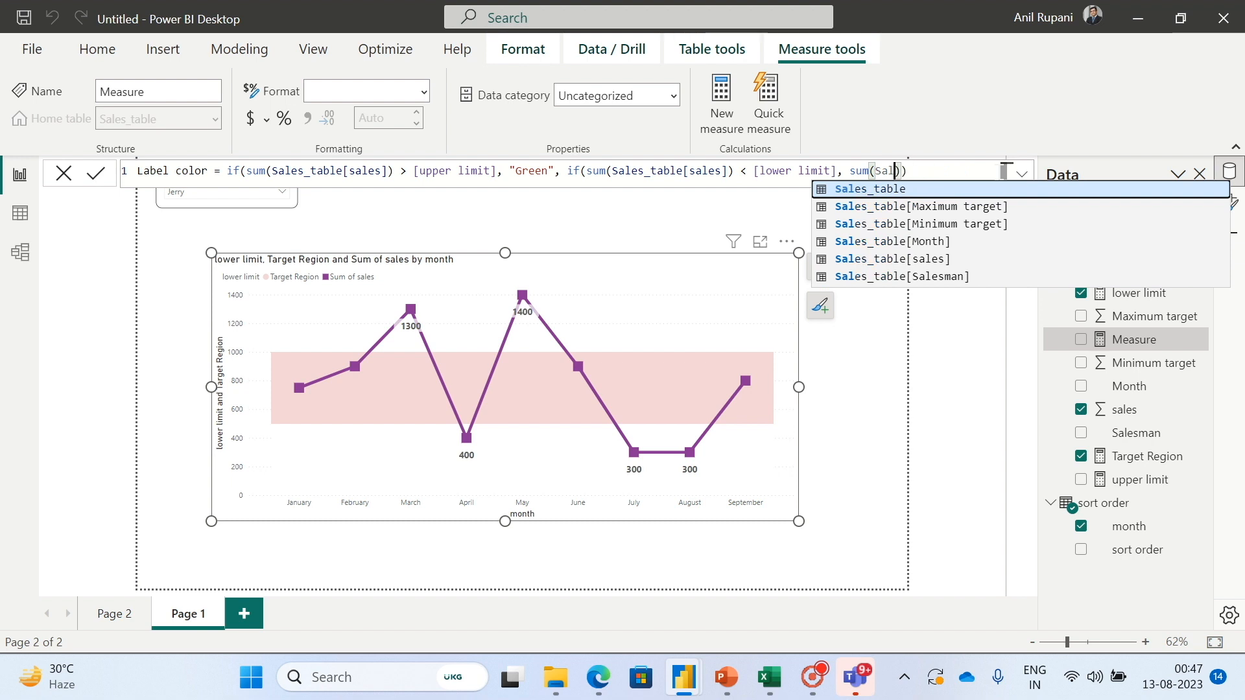
{"action": "key", "text": "BackSpace"}
{"action": "key", "text": "BackSpace"}
{"action": "key", "text": "BackSpace"}
{"action": "key", "text": "BackSpace"}
{"action": "key", "text": "BackSpace"}
{"action": "key", "text": "BackSpace"}
{"action": "key", "text": "BackSpace"}
{"action": "type", "text": "\"red\""}
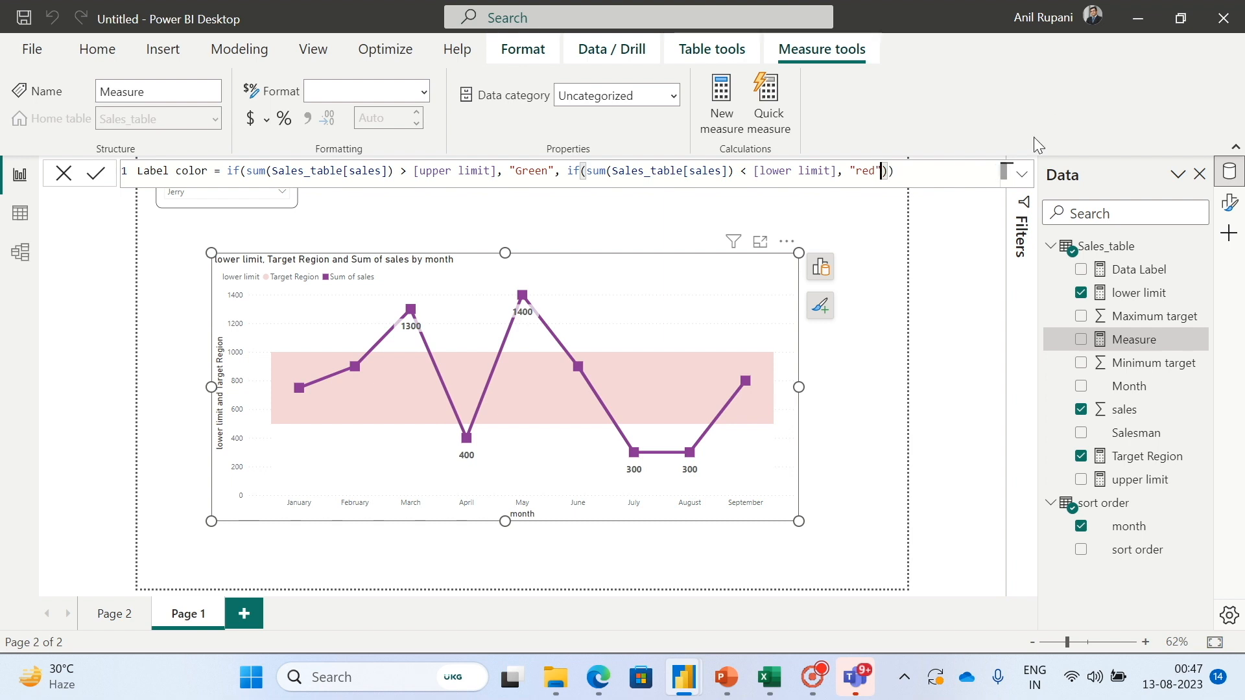
{"action": "left_click", "coordinate": [897, 173]}
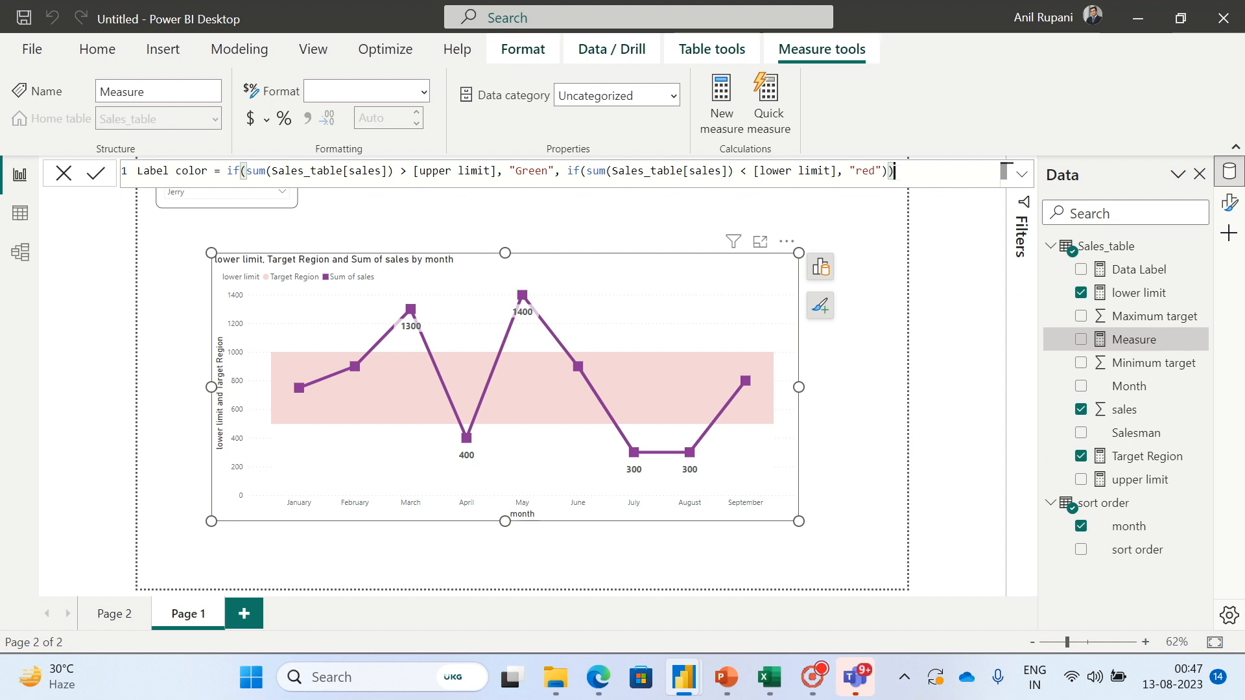
{"action": "key", "text": "Return"}
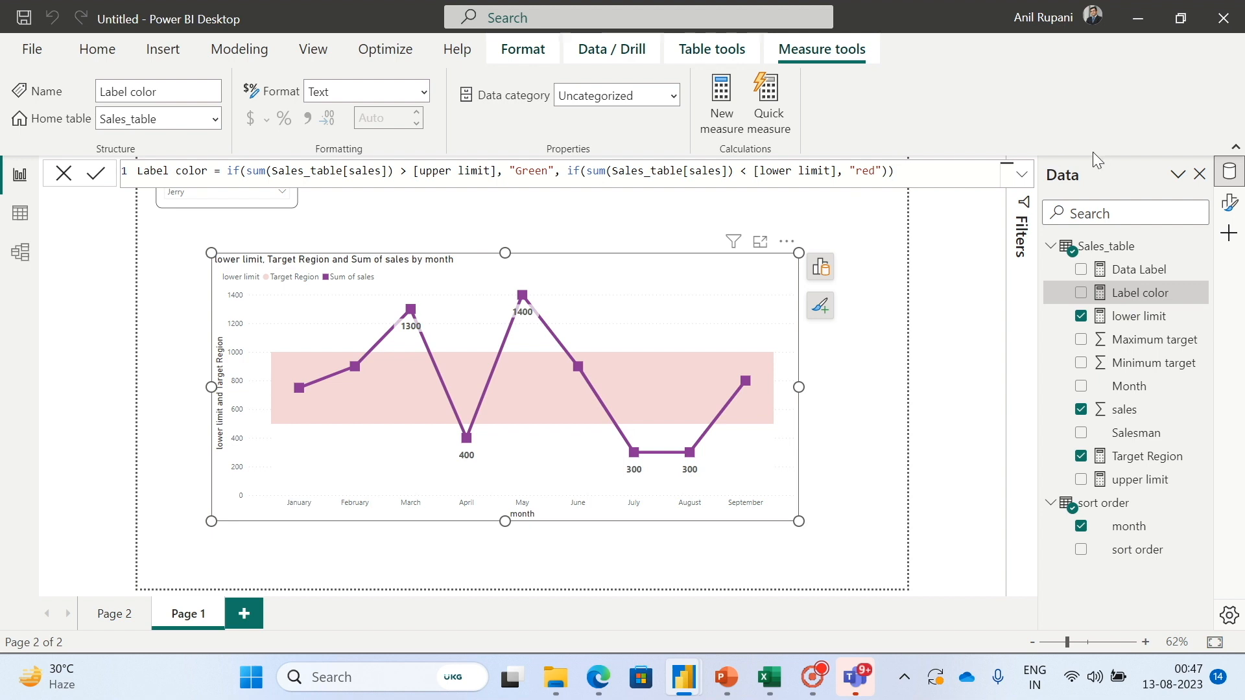
Conditionally format the Sum of sales data label color by field value, based on the Label color measure in Sales_table.
{"action": "left_click", "coordinate": [1231, 208]}
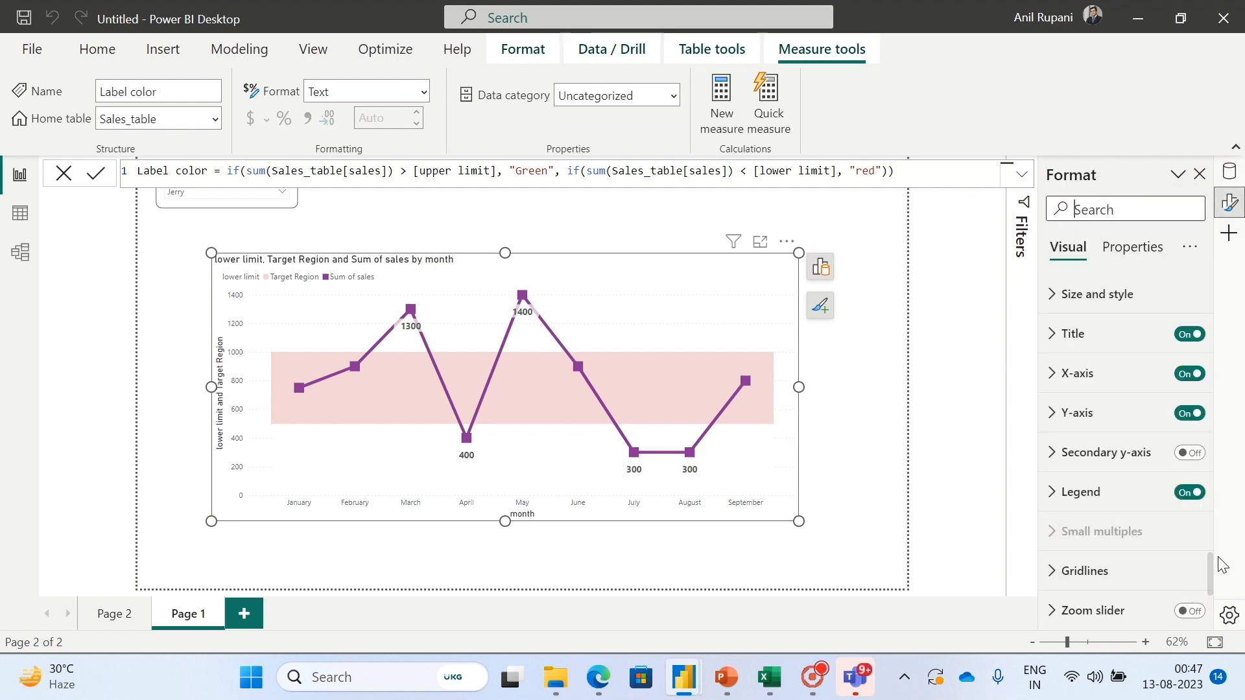
{"action": "scroll", "coordinate": [1206, 575], "scroll_direction": "down", "scroll_amount": 10}
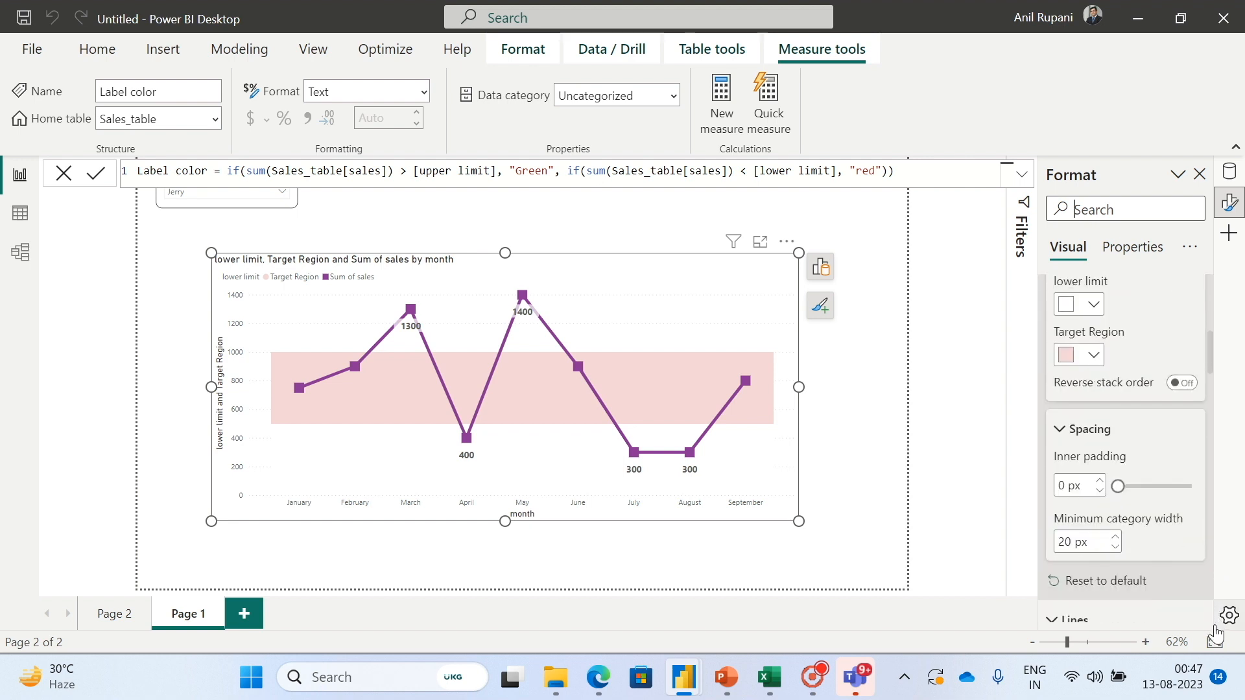
{"action": "scroll", "coordinate": [1126, 454], "scroll_direction": "down", "scroll_amount": 3}
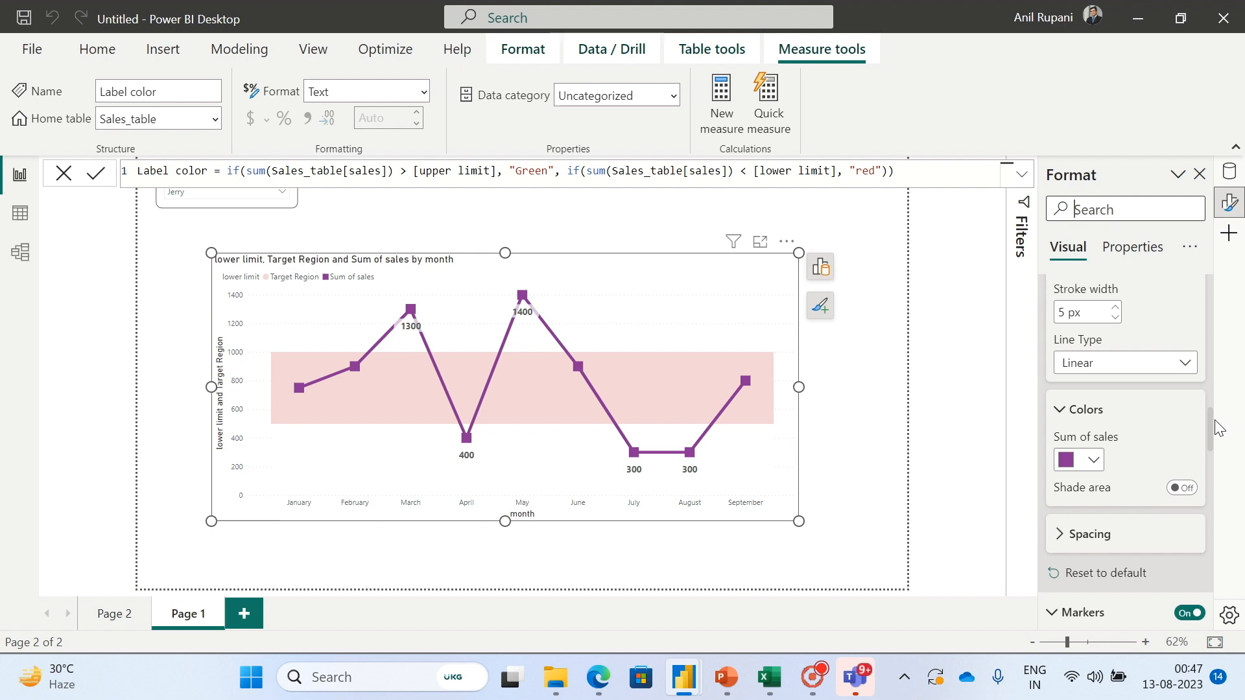
{"action": "left_click_drag", "start_coordinate": [1209, 436], "coordinate": [1224, 526]}
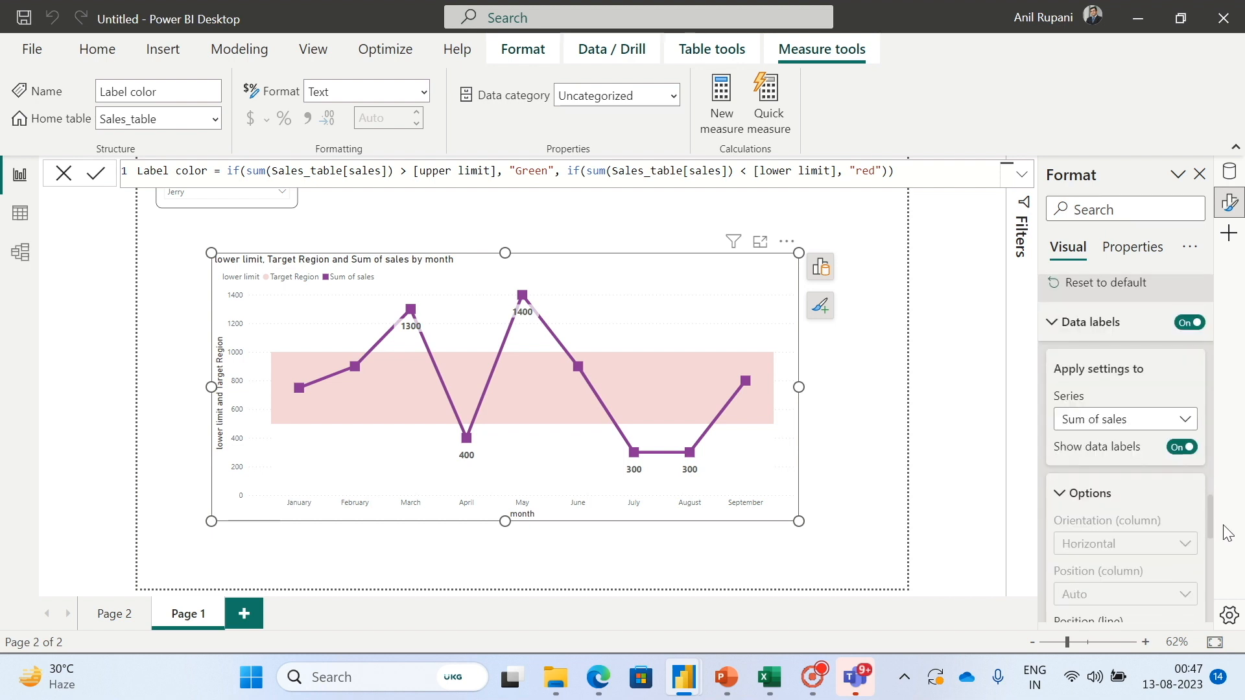
{"action": "scroll", "coordinate": [1171, 529], "scroll_direction": "down", "scroll_amount": 10}
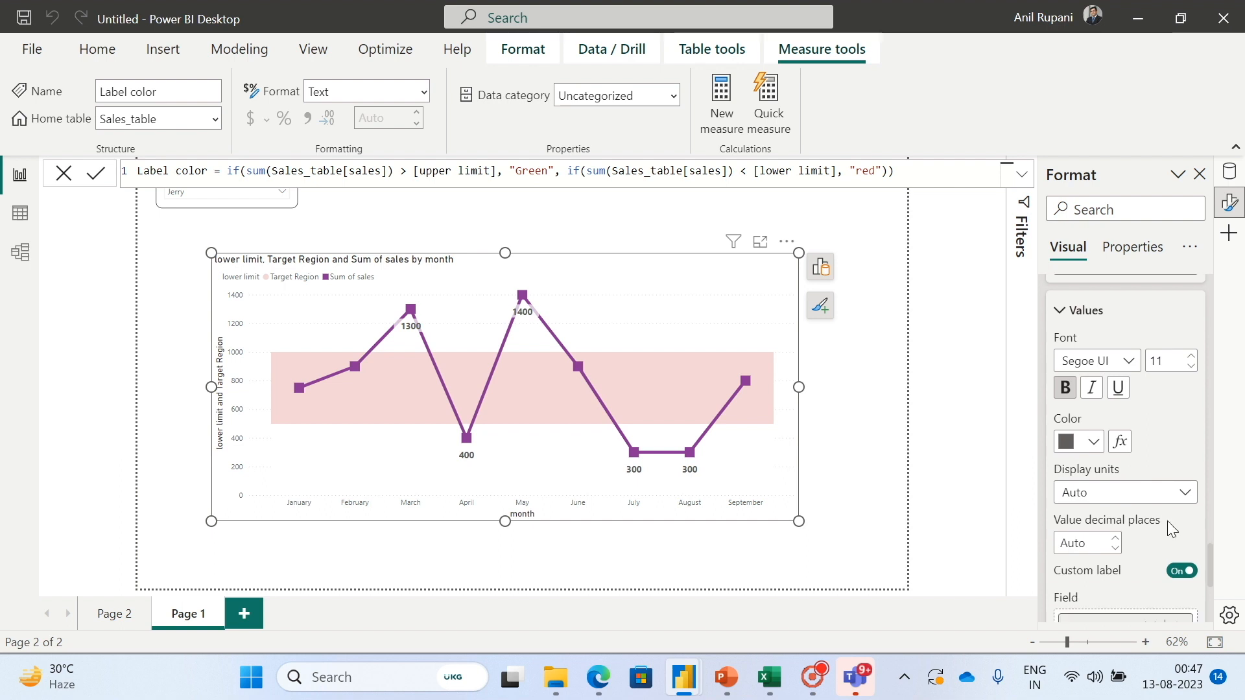
{"action": "left_click", "coordinate": [1122, 444]}
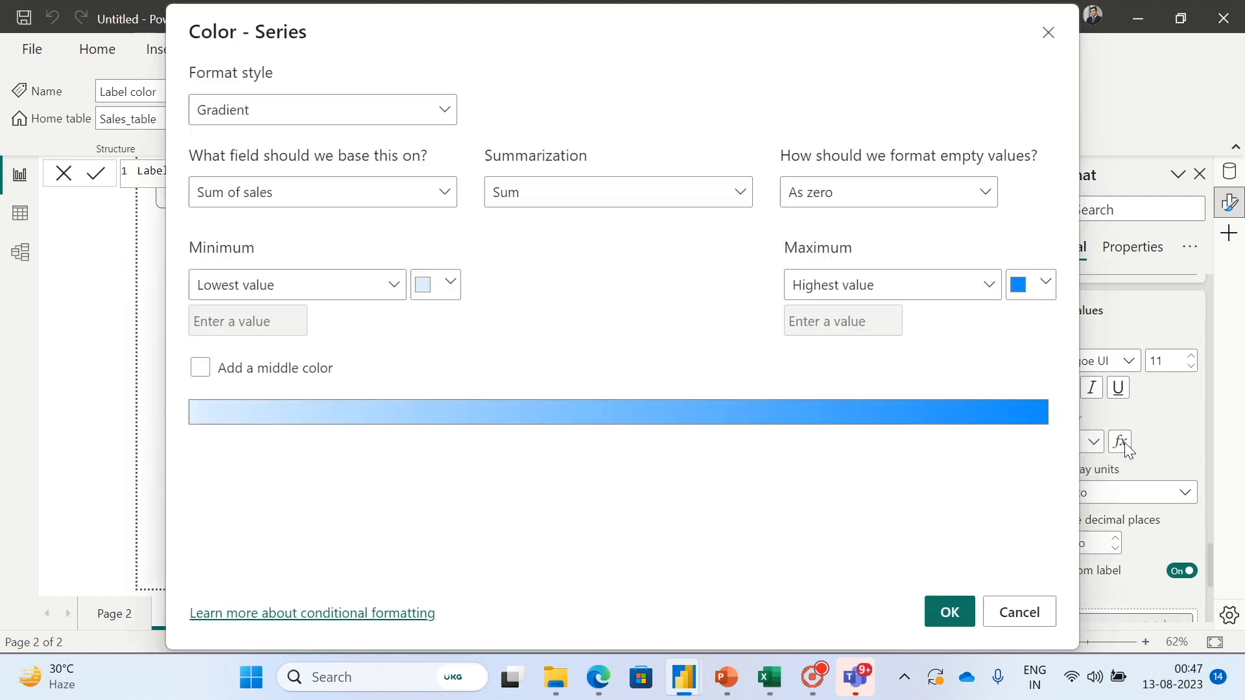
{"action": "left_click", "coordinate": [441, 114]}
{"action": "left_click", "coordinate": [252, 203]}
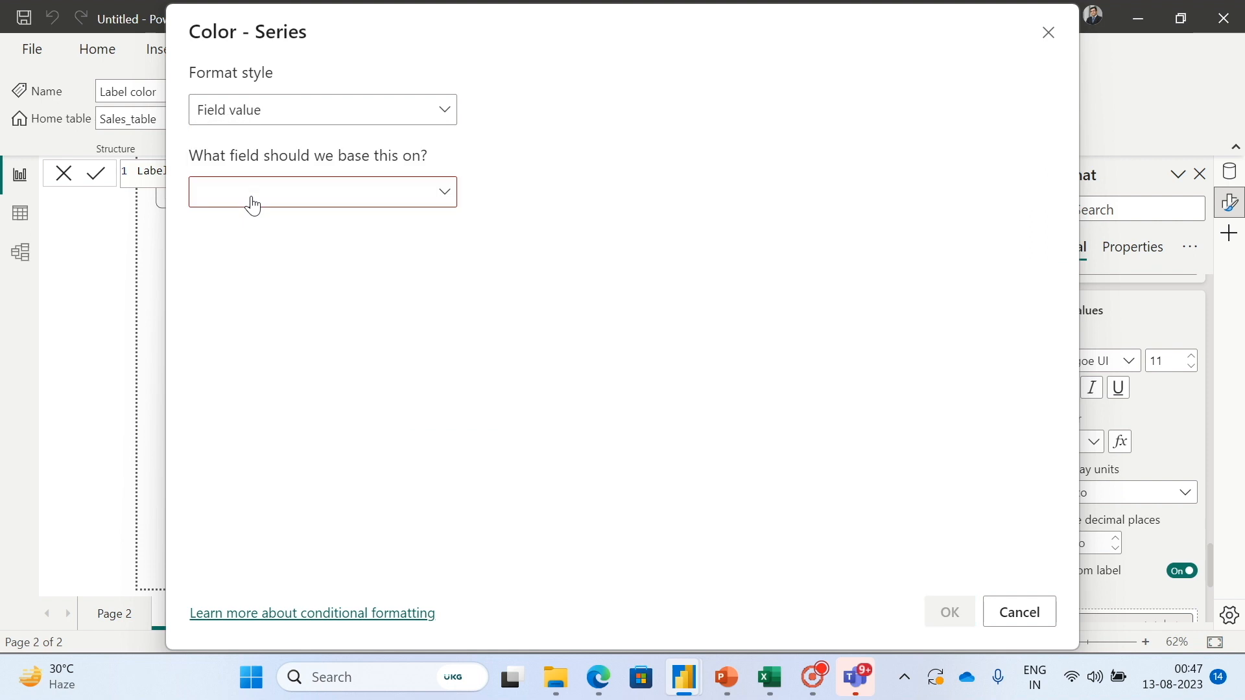
{"action": "left_click", "coordinate": [407, 192]}
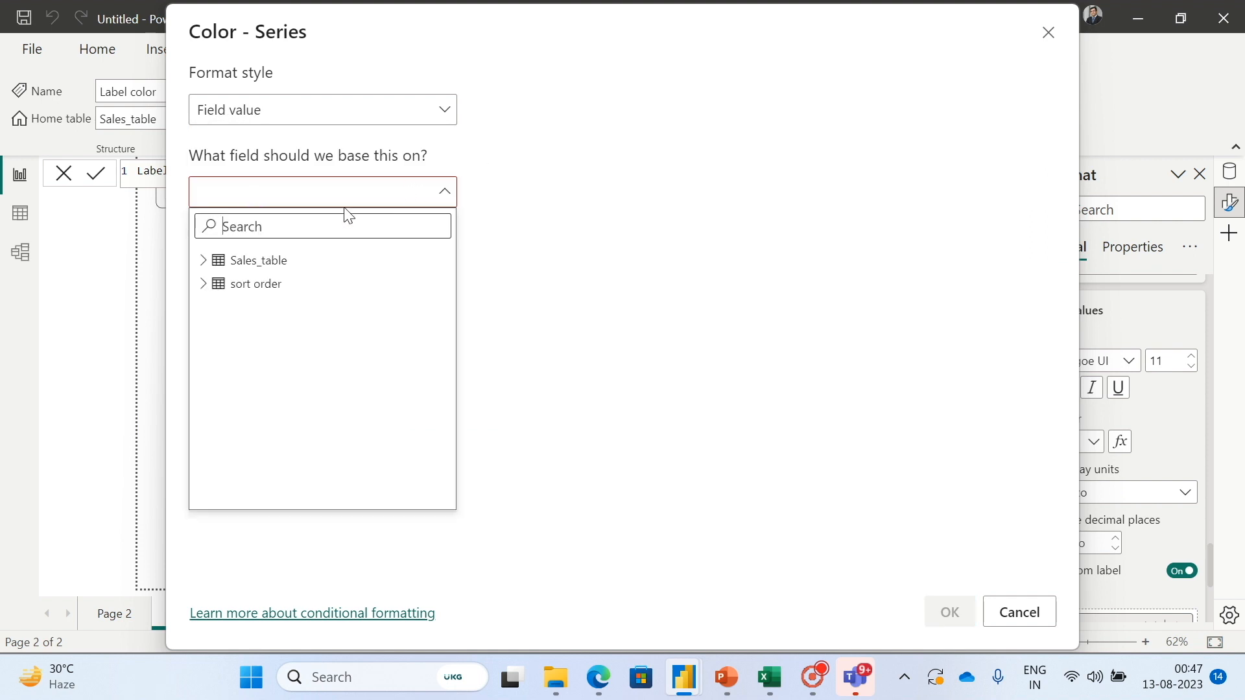
{"action": "left_click", "coordinate": [202, 262]}
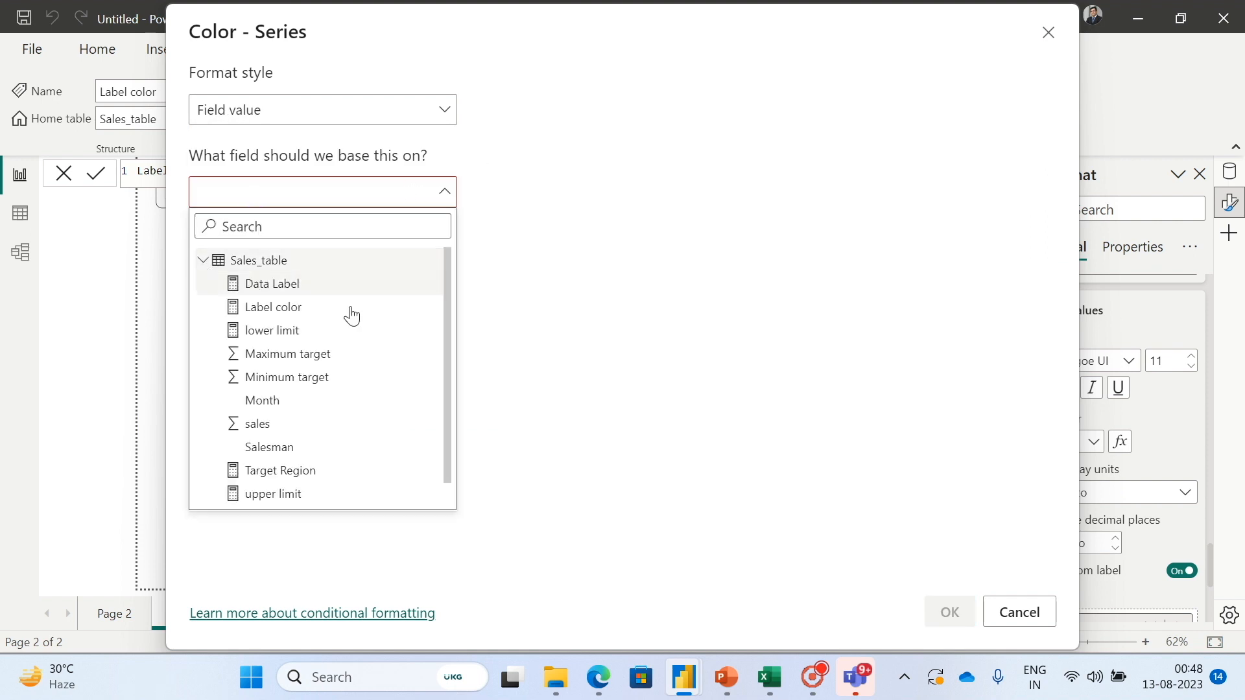
{"action": "left_click", "coordinate": [290, 309]}
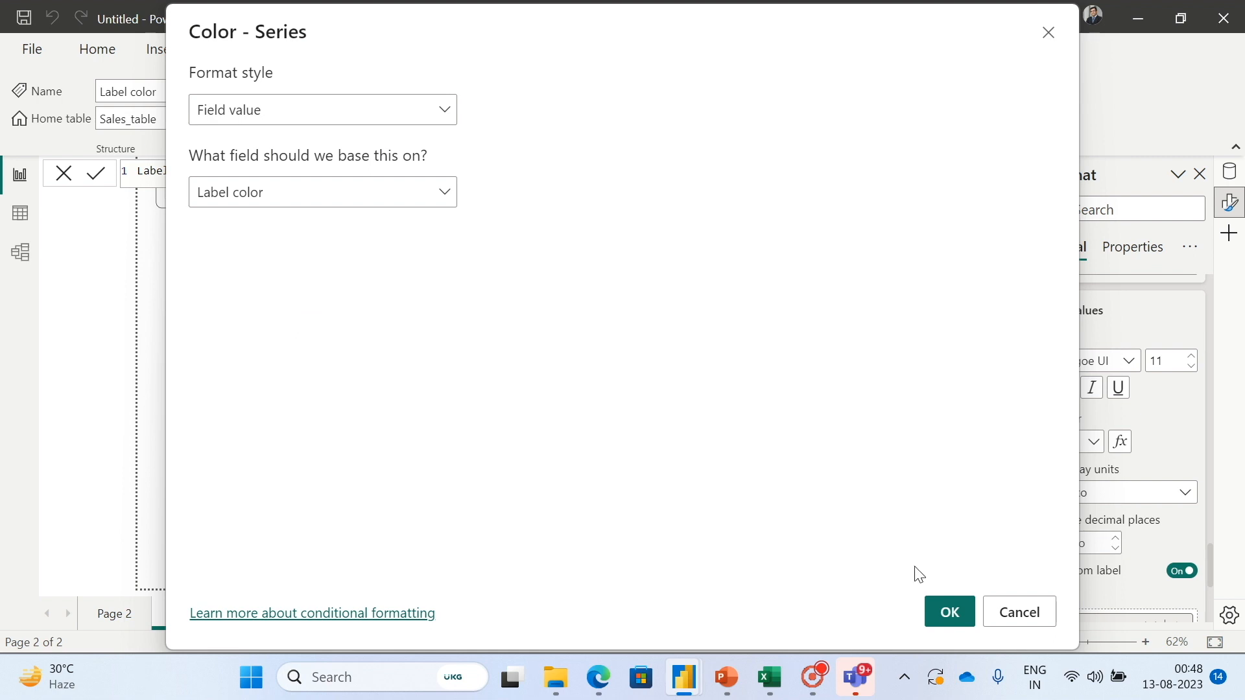
{"action": "left_click", "coordinate": [947, 614]}
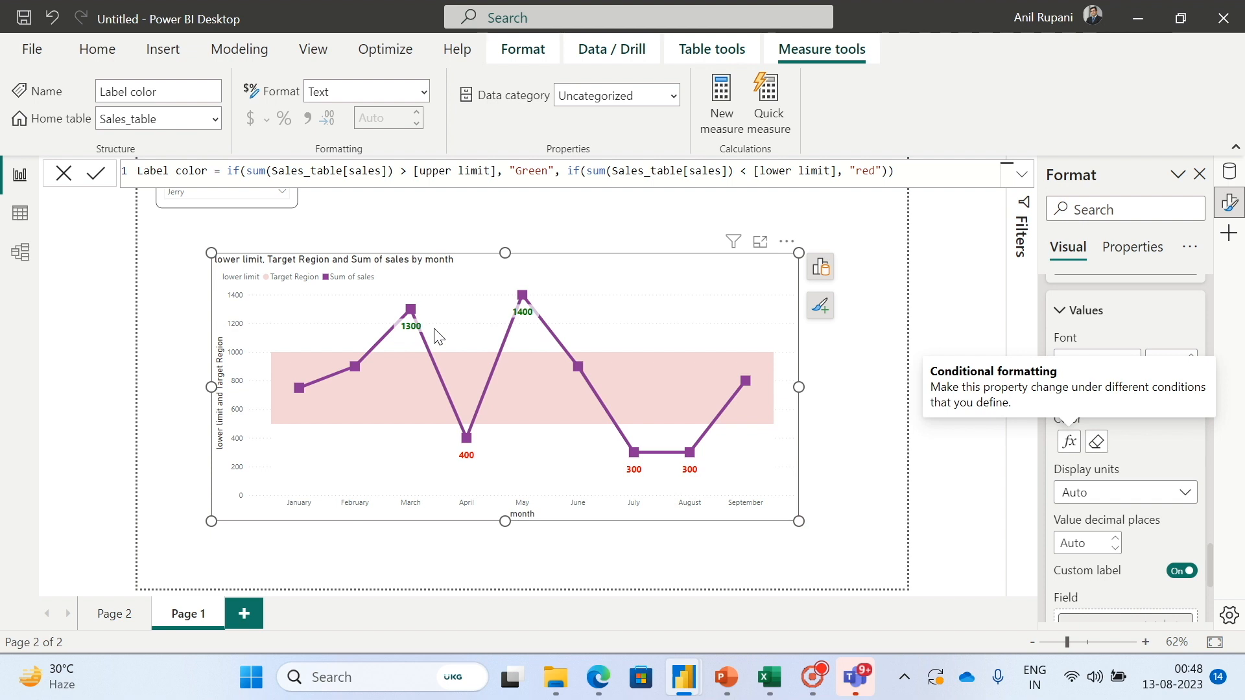
{"action": "mouse_move", "coordinate": [479, 460]}
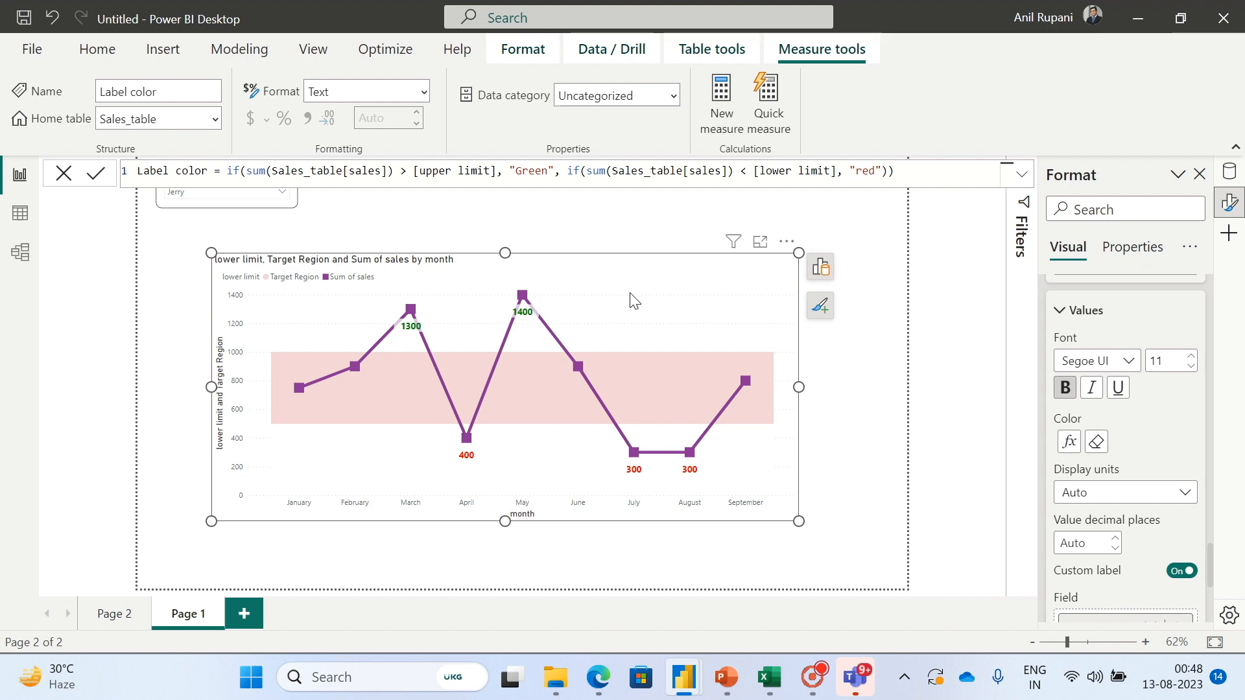
Apply the currency format to the Data Label measure and the Minimum target column in Sales_table, and refresh the data.
{"action": "left_click", "coordinate": [1230, 171]}
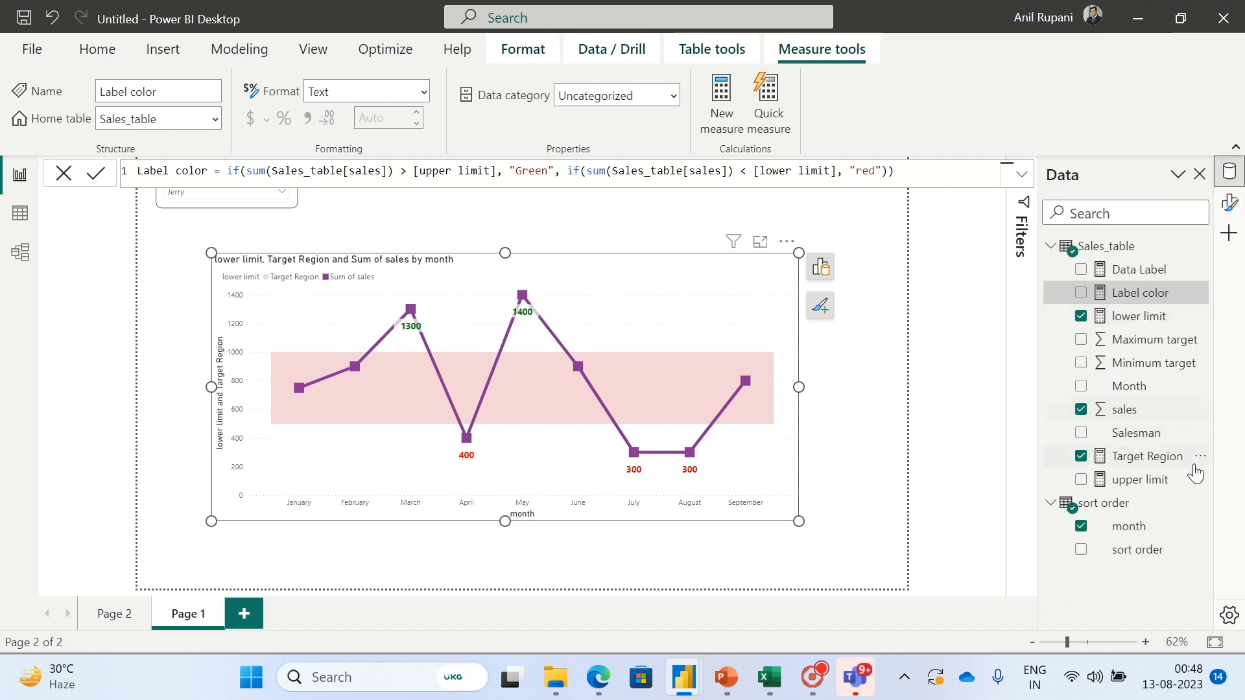
{"action": "left_click", "coordinate": [1146, 272]}
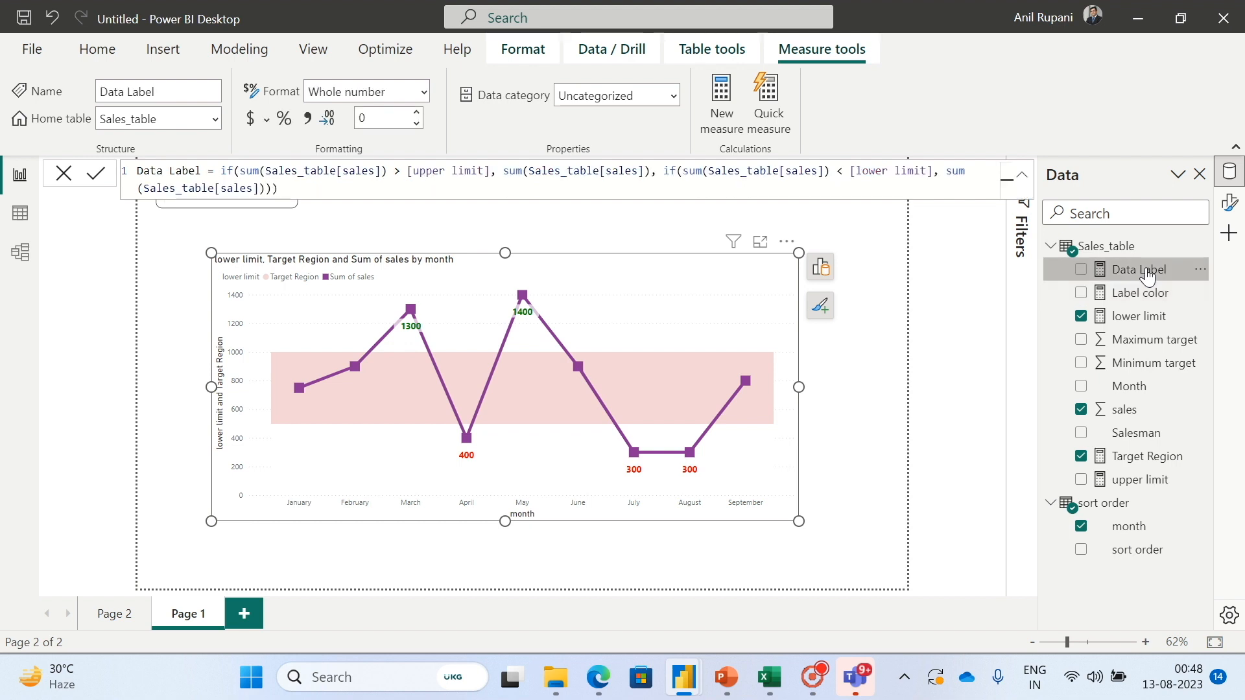
{"action": "left_click", "coordinate": [251, 120]}
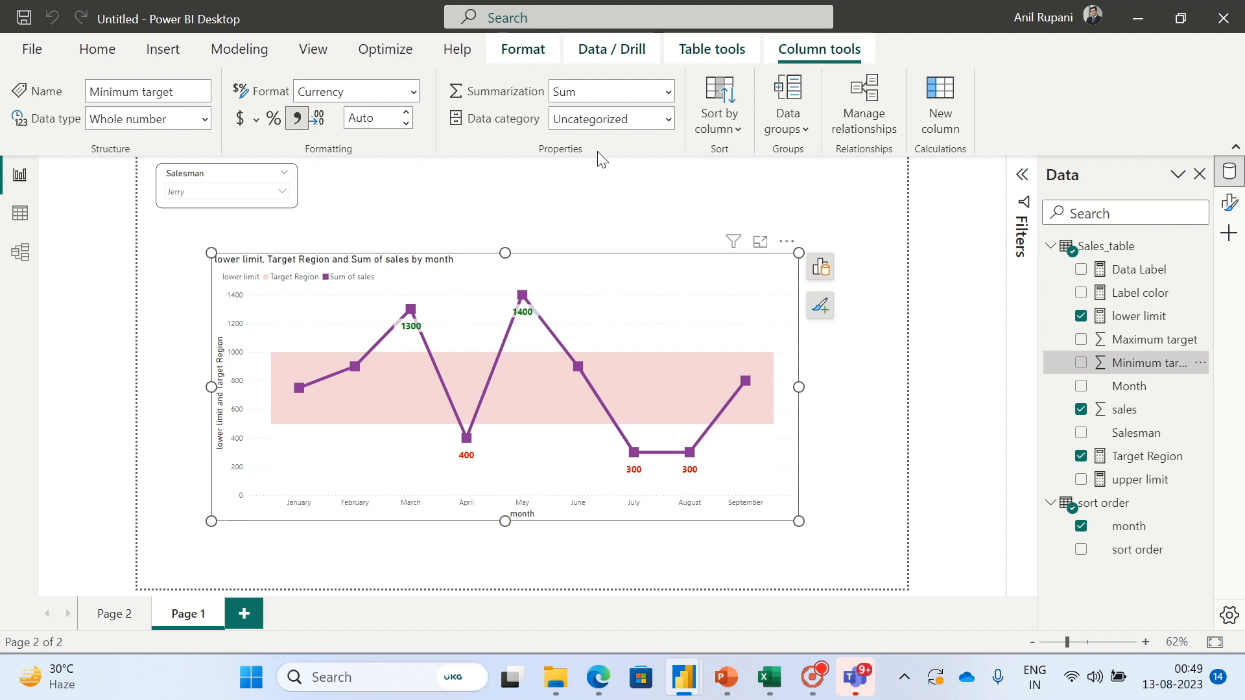
{"action": "left_click", "coordinate": [97, 48]}
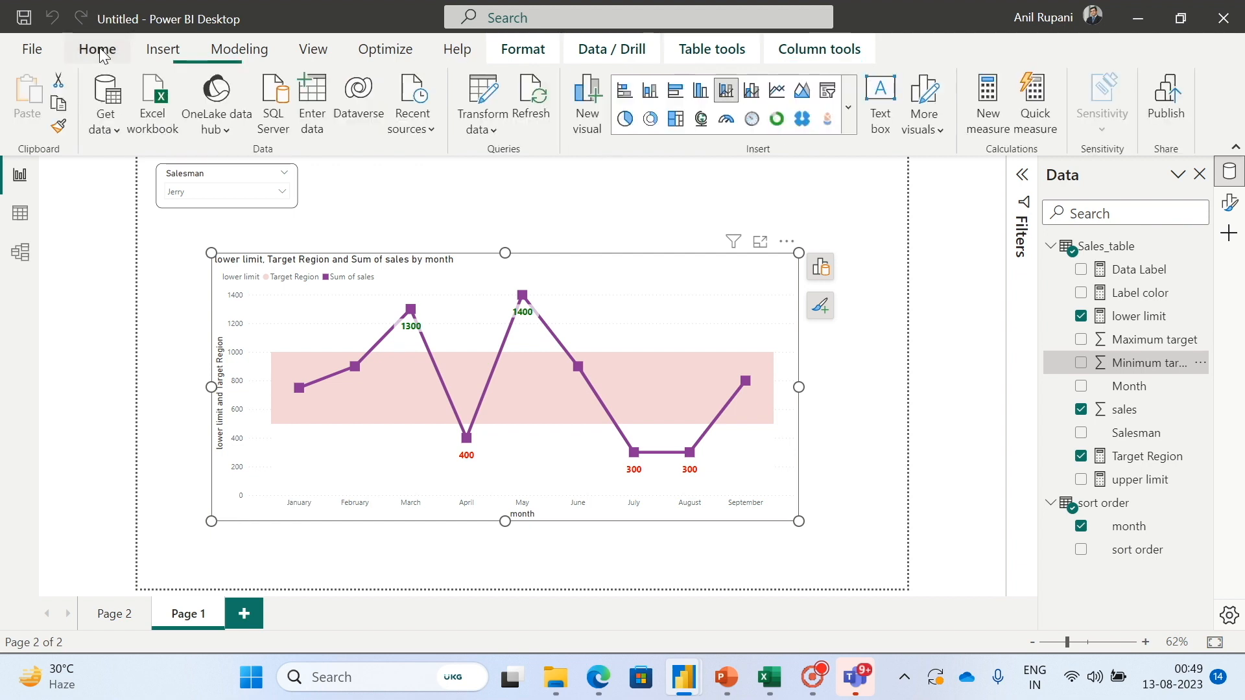
{"action": "left_click", "coordinate": [540, 99]}
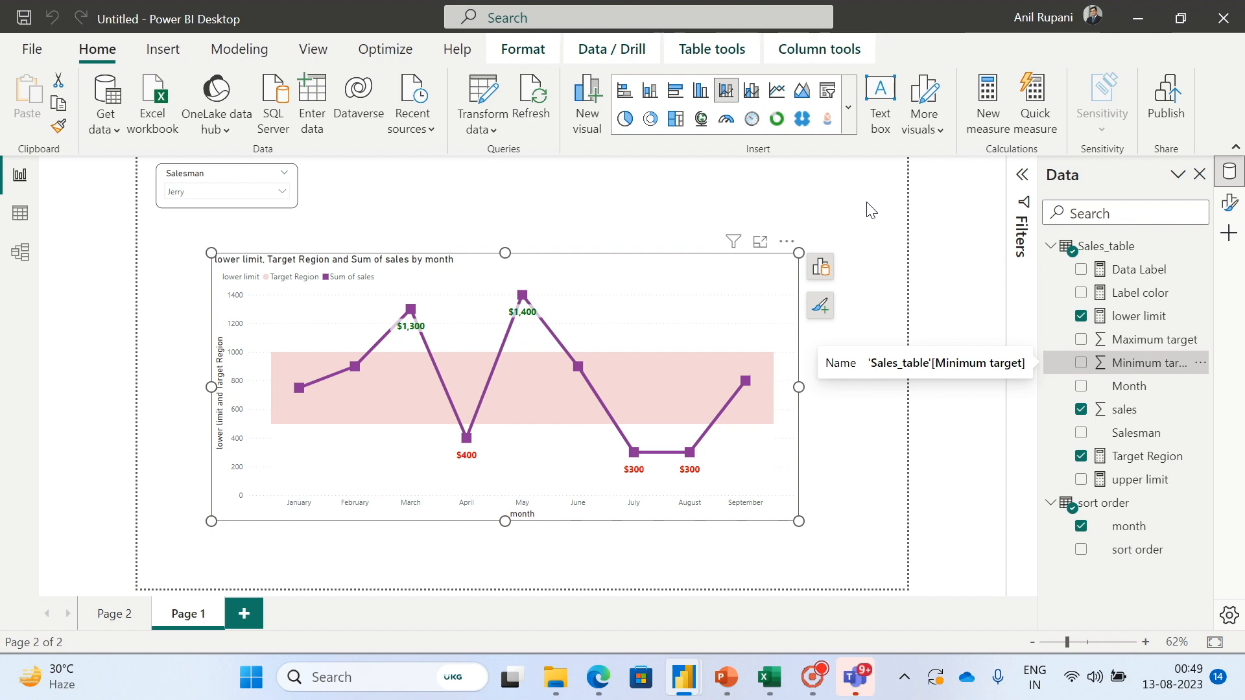
Filter the chart to the last salesman listed in the Salesman slicer and check the March, May and June points.
{"action": "left_click", "coordinate": [275, 190]}
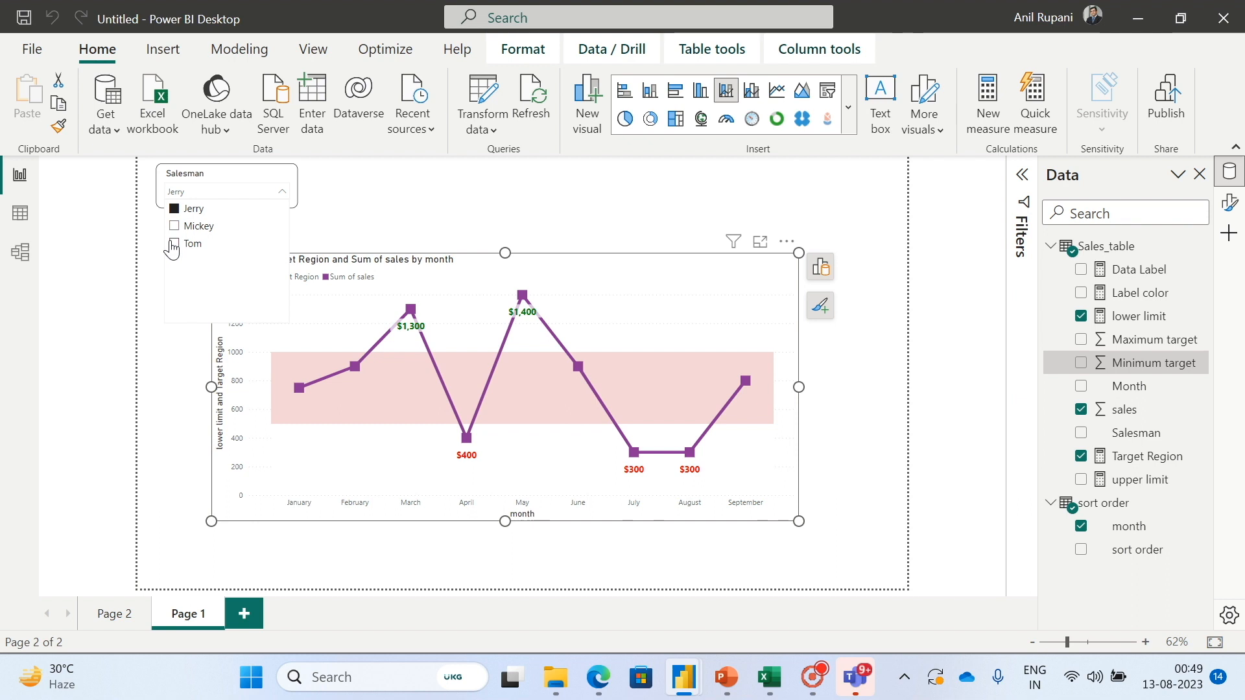
{"action": "left_click", "coordinate": [174, 244]}
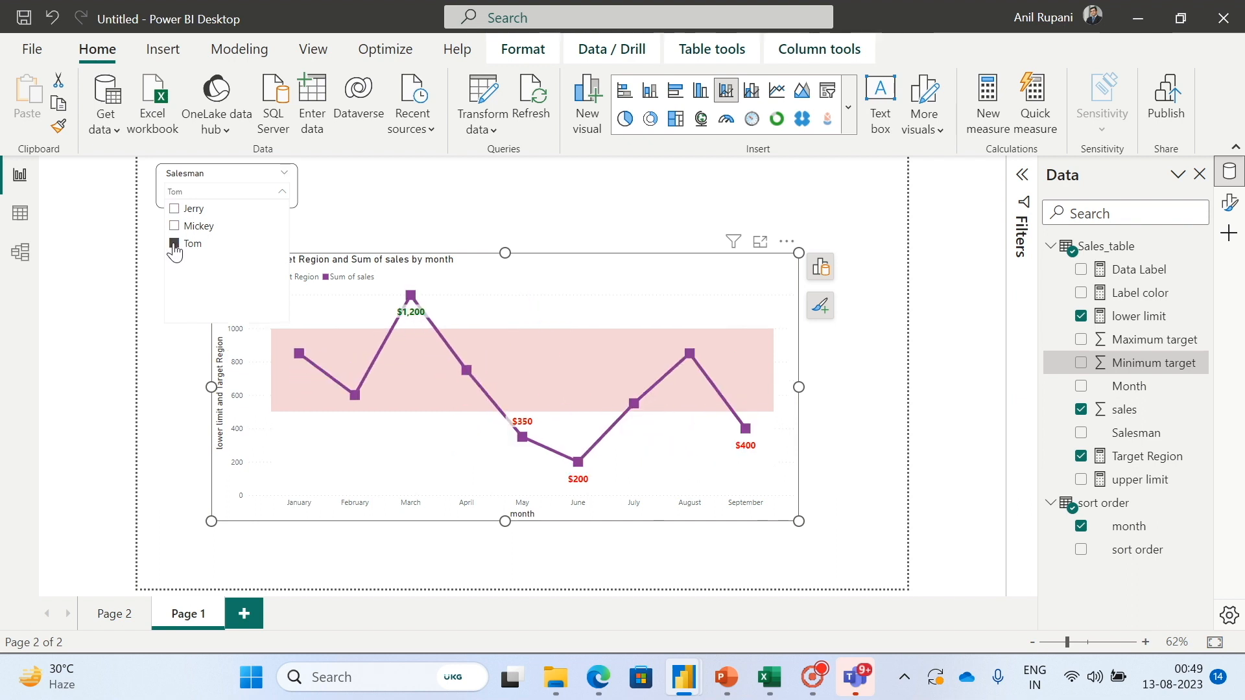
{"action": "left_click", "coordinate": [650, 195]}
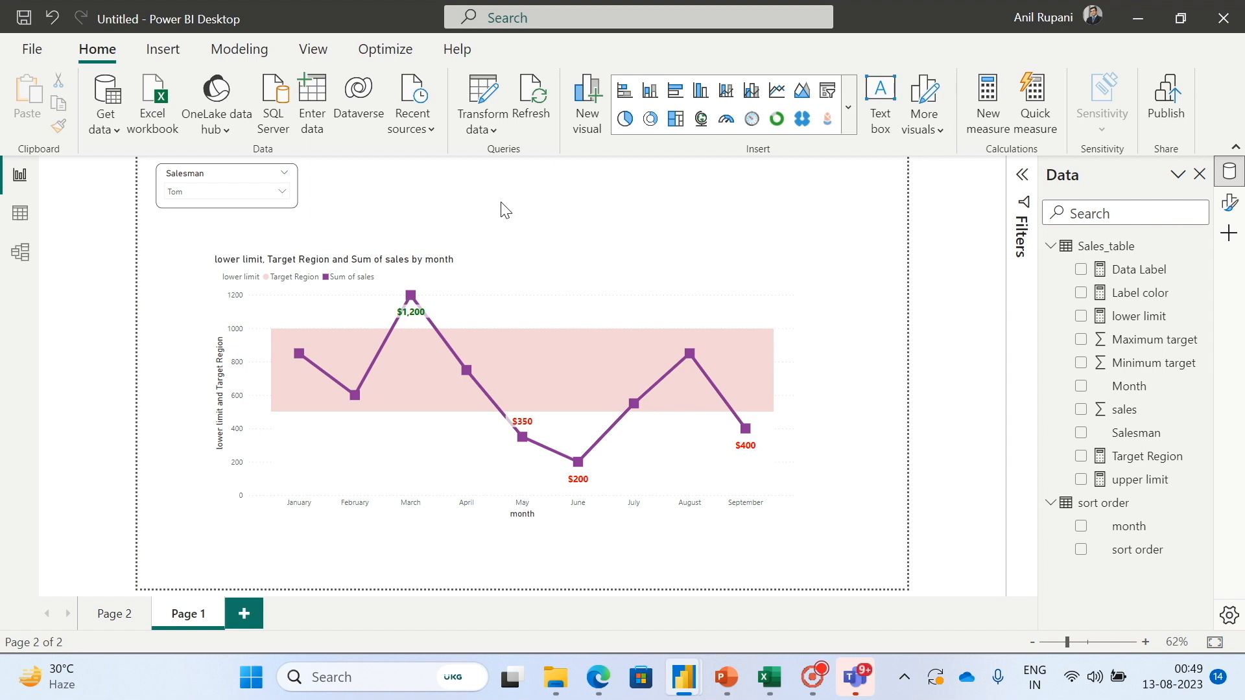
{"action": "mouse_move", "coordinate": [415, 302]}
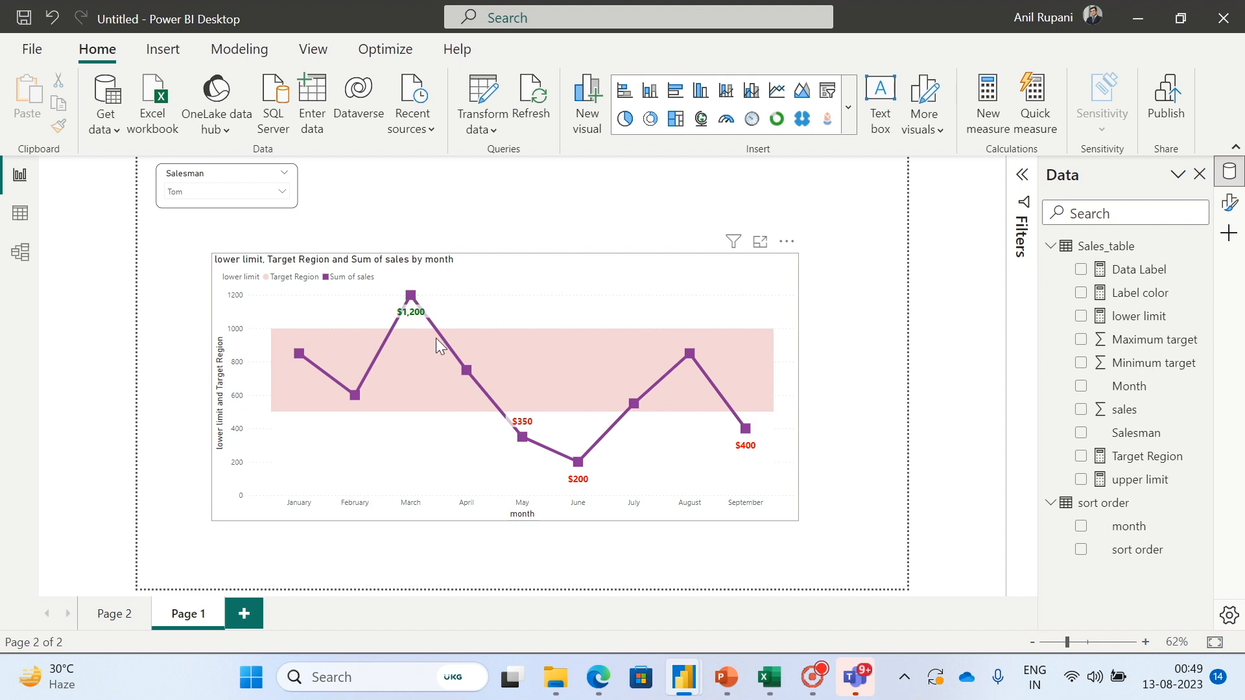
{"action": "mouse_move", "coordinate": [527, 443]}
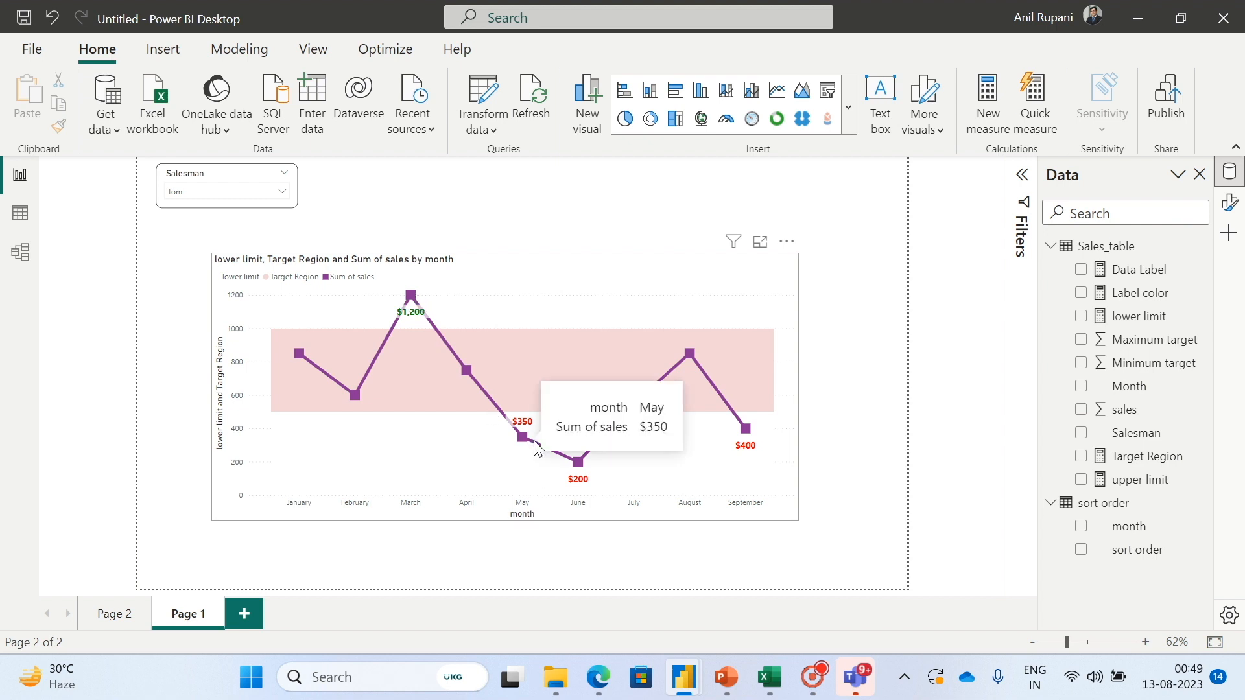
{"action": "mouse_move", "coordinate": [582, 467]}
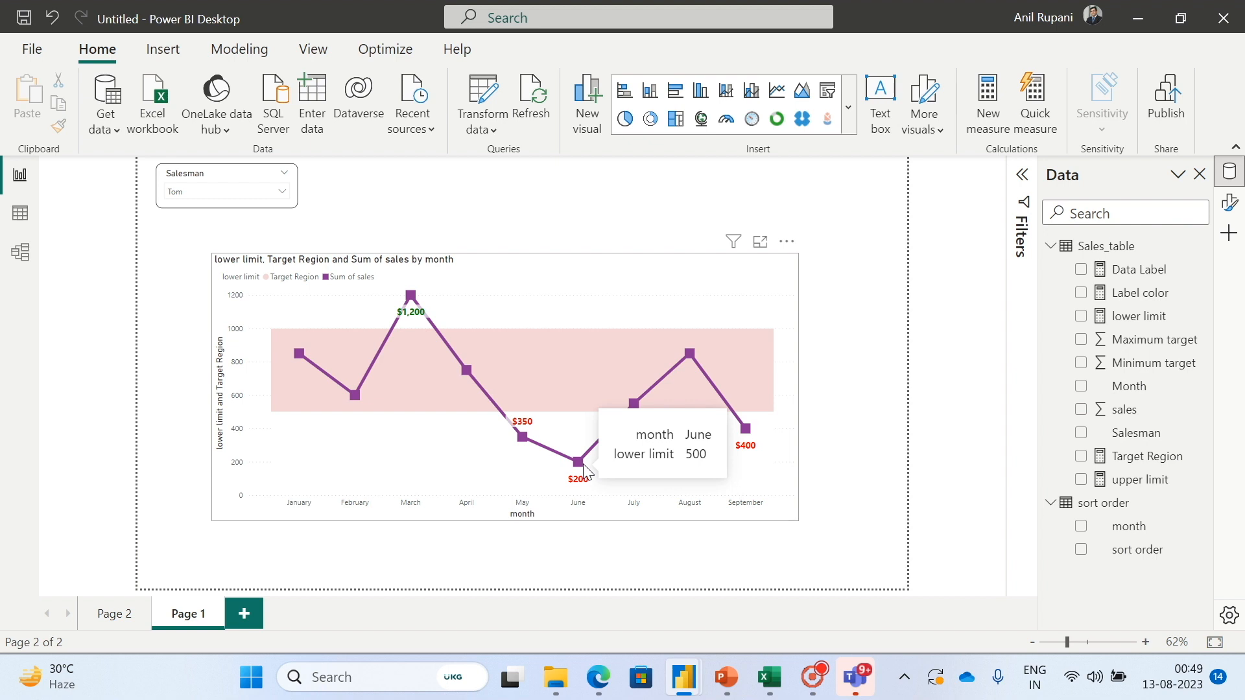
{"action": "left_click", "coordinate": [592, 270]}
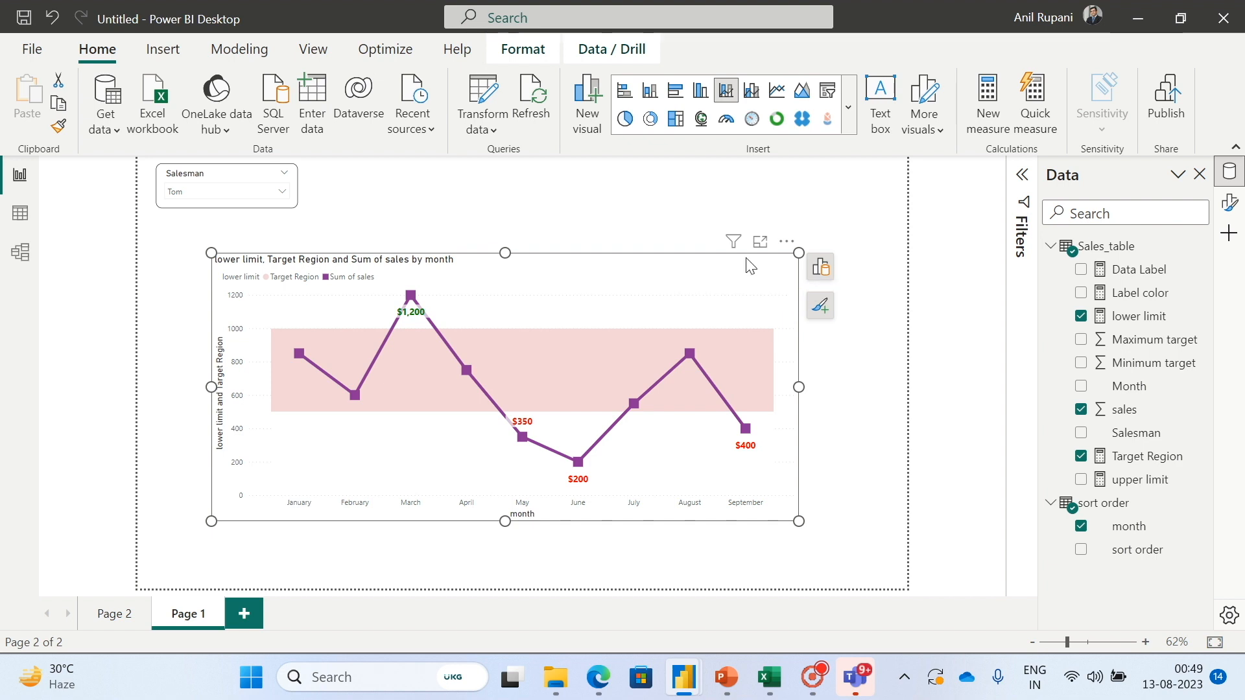
Add the Data Label measure from Sales_table to the combo chart's Line y-axis alongside Sum of sales.
{"action": "left_click", "coordinate": [820, 269]}
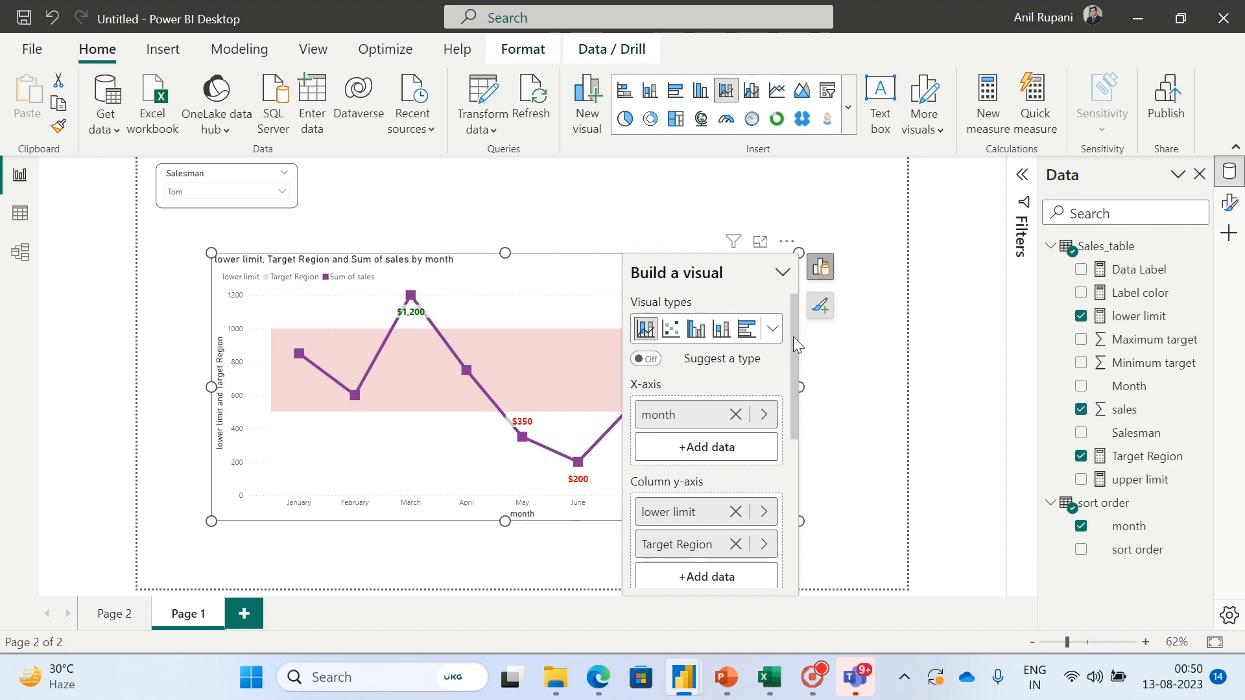
{"action": "scroll", "coordinate": [796, 375], "scroll_direction": "down", "scroll_amount": 1}
{"action": "scroll", "coordinate": [795, 368], "scroll_direction": "down", "scroll_amount": 4}
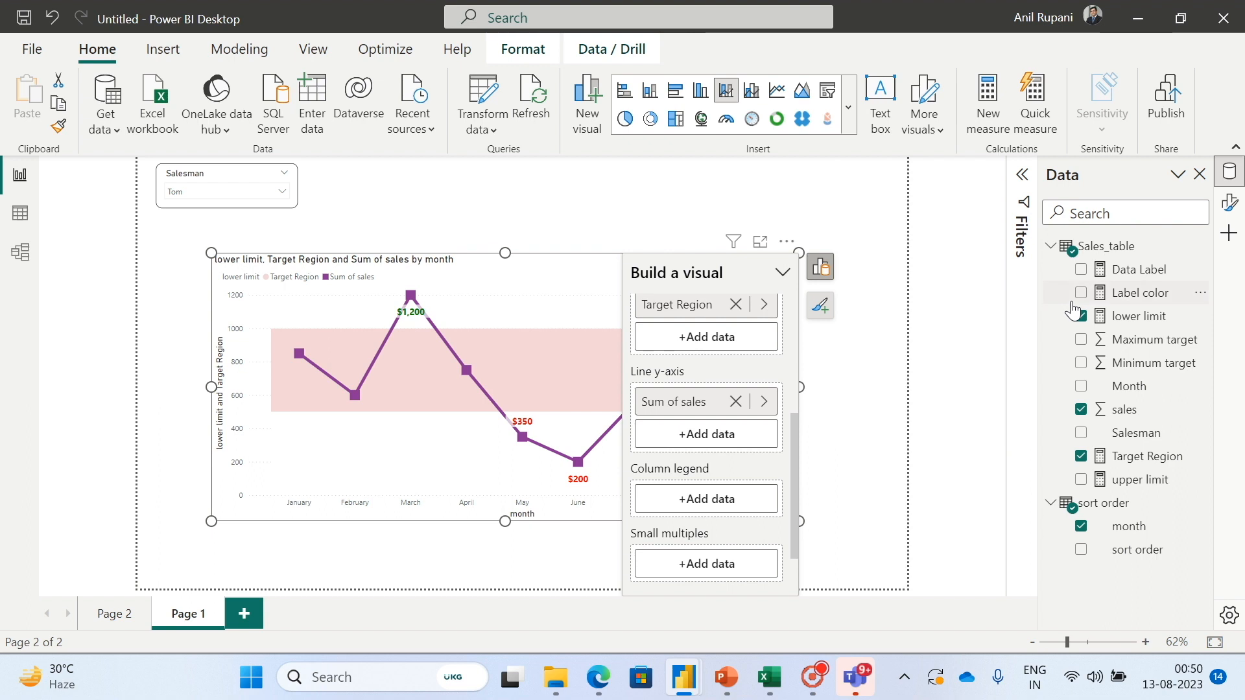
{"action": "left_click", "coordinate": [719, 434]}
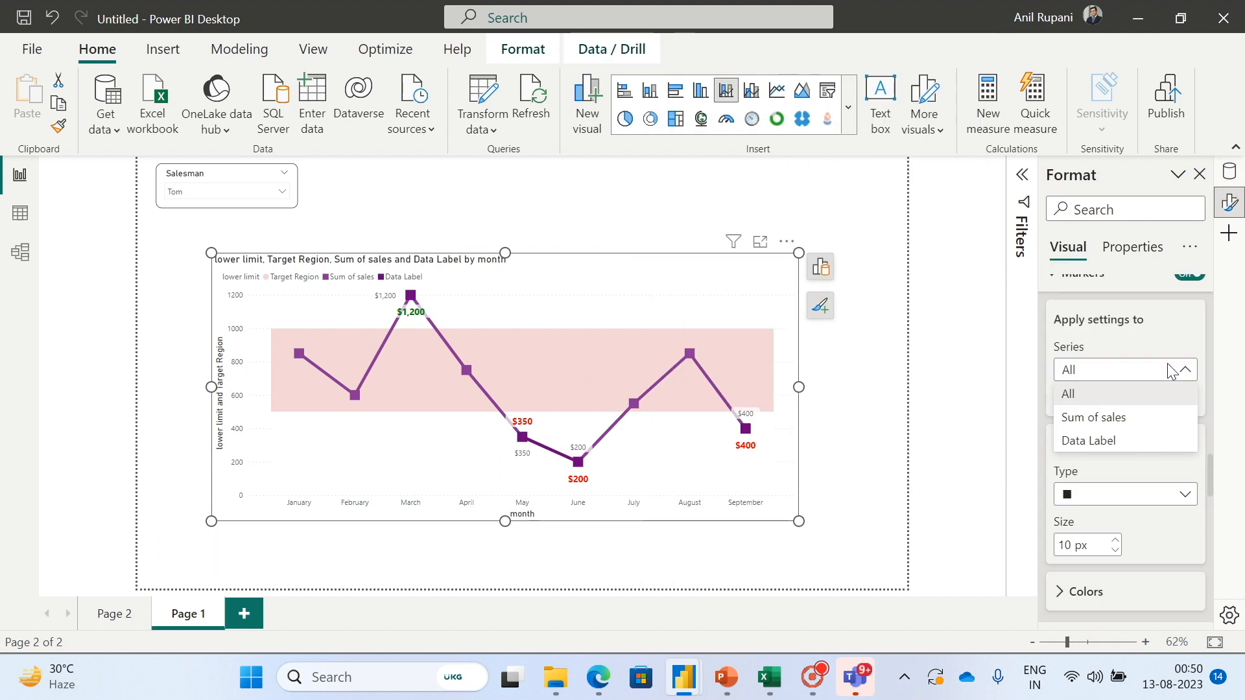
Set the default marker color of the Data Label series to golden yellow.
{"action": "left_click", "coordinate": [1210, 470]}
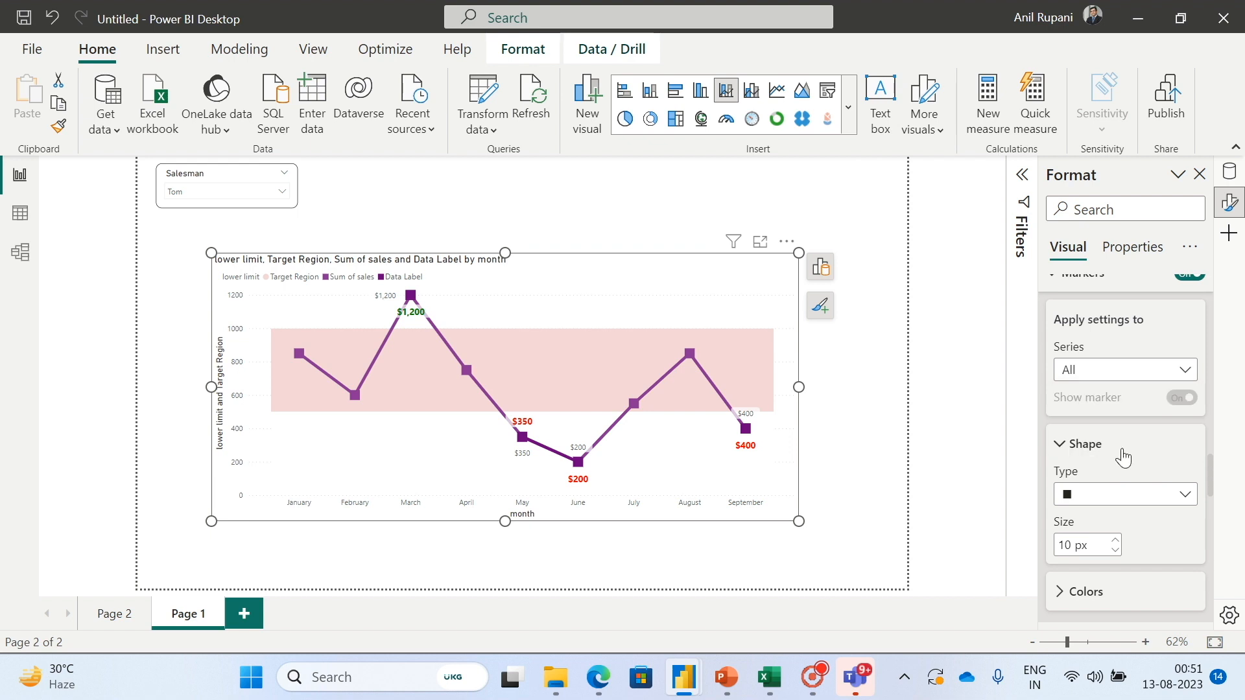
{"action": "left_click", "coordinate": [1136, 370]}
{"action": "left_click", "coordinate": [1110, 443]}
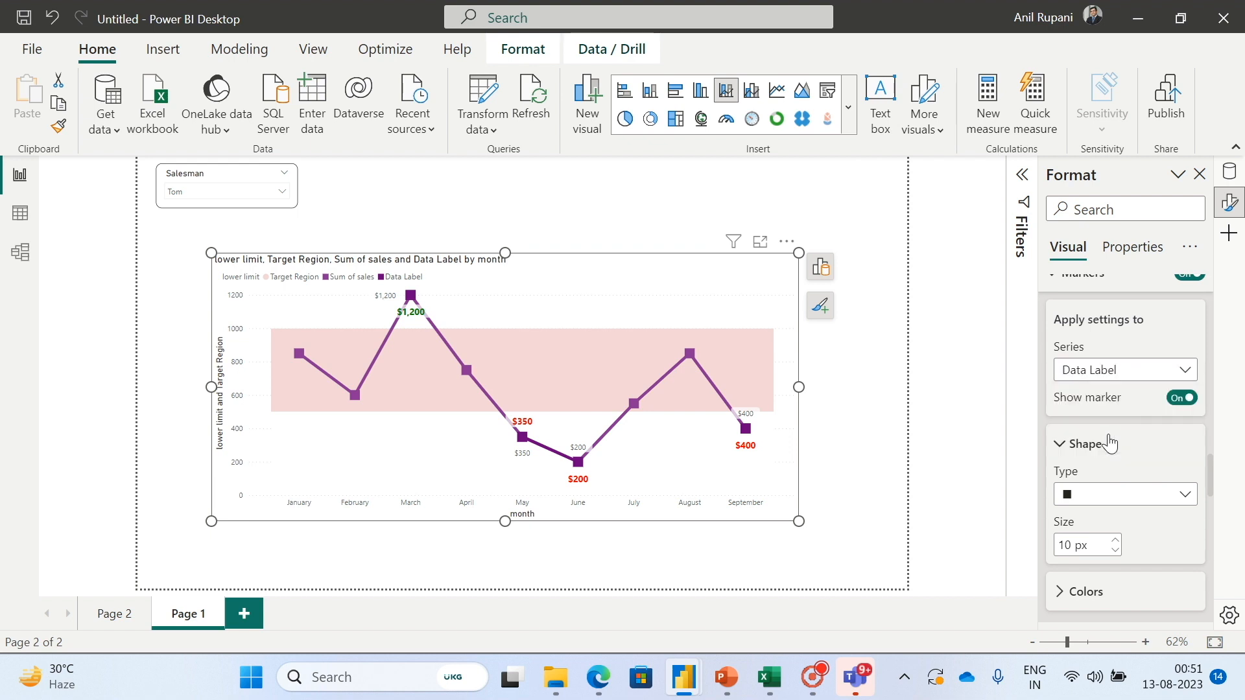
{"action": "scroll", "coordinate": [1215, 485], "scroll_direction": "down", "scroll_amount": 3}
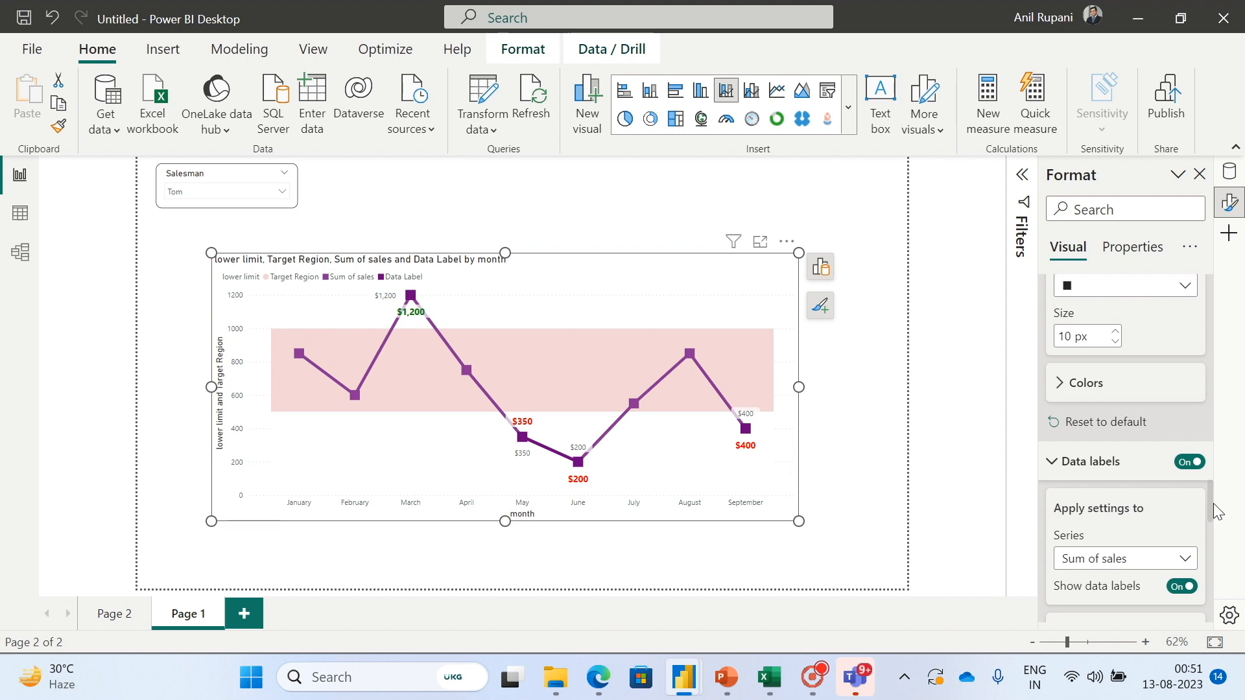
{"action": "left_click", "coordinate": [1061, 385]}
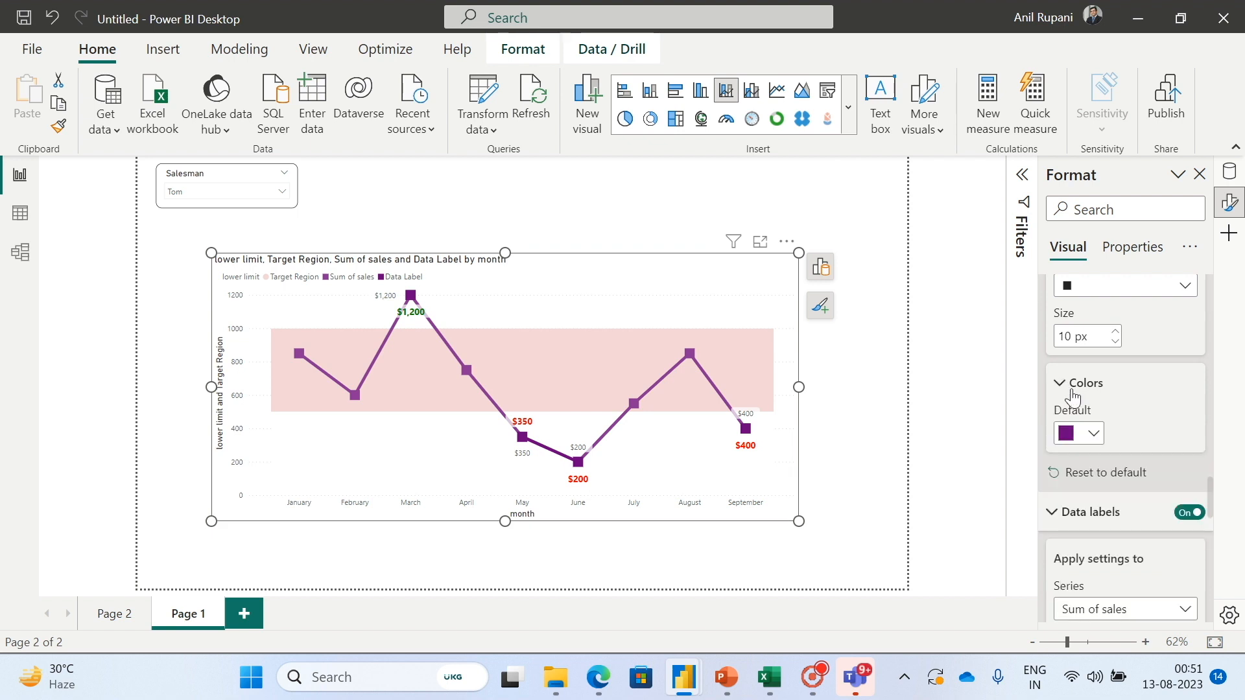
{"action": "left_click", "coordinate": [1092, 436]}
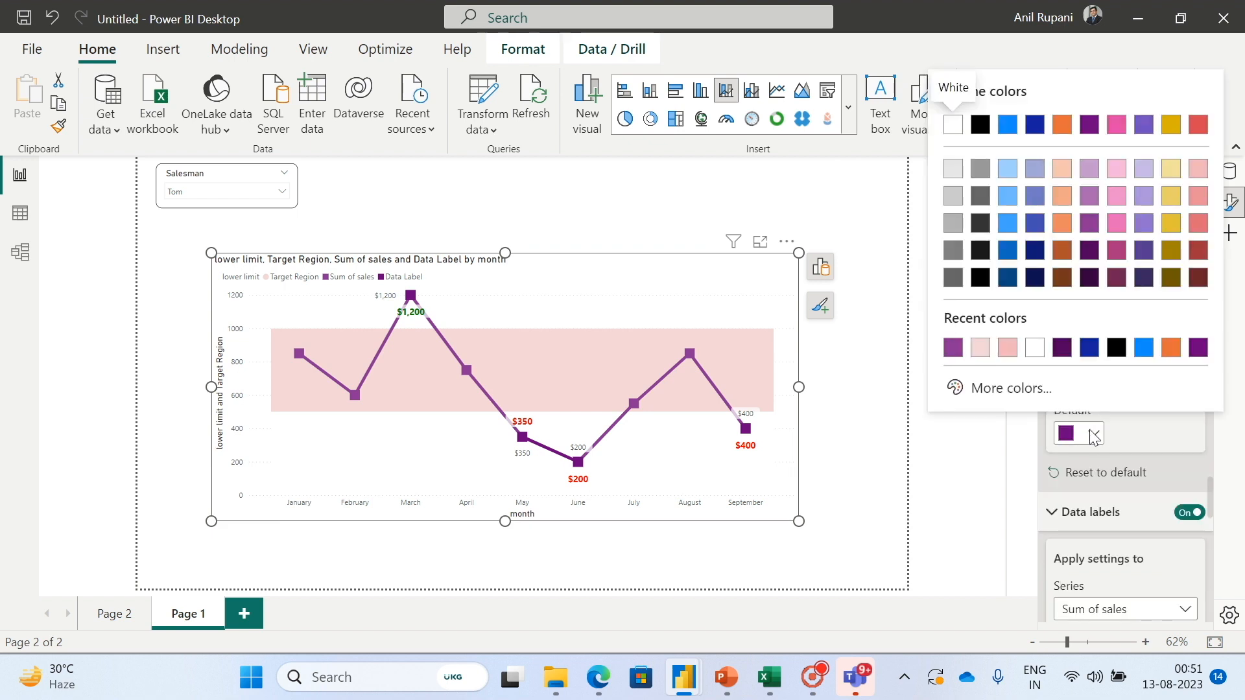
{"action": "left_click", "coordinate": [1171, 223]}
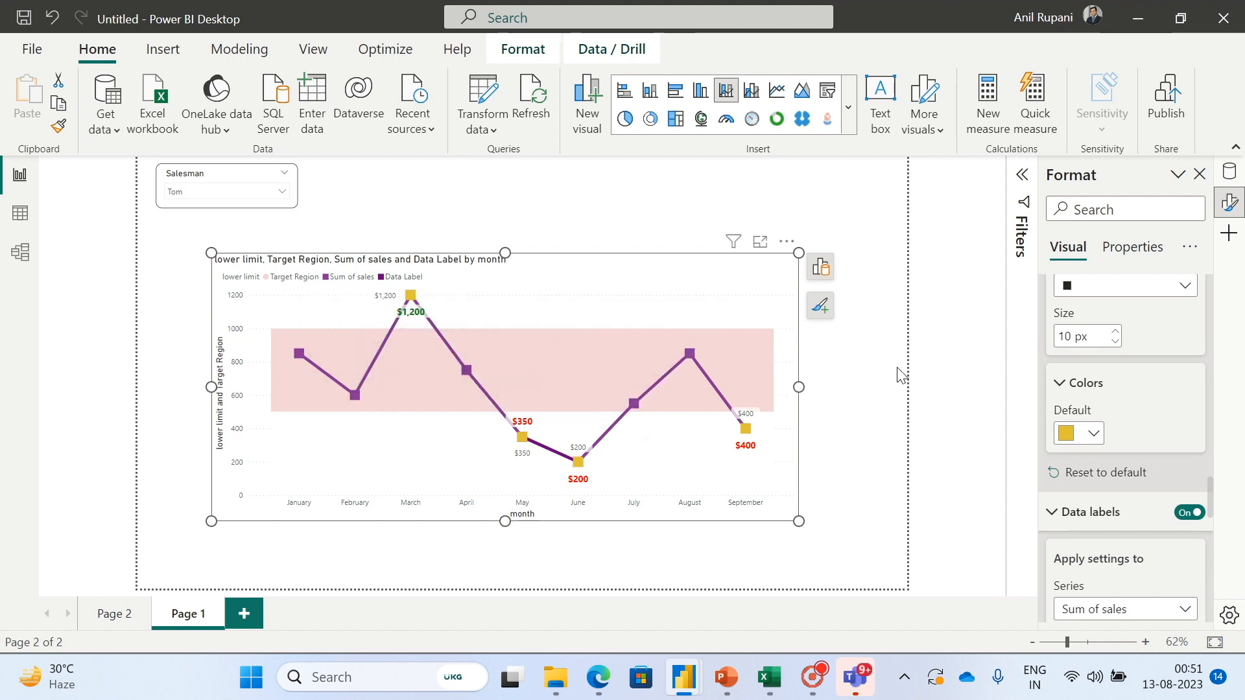
{"action": "left_click", "coordinate": [686, 196]}
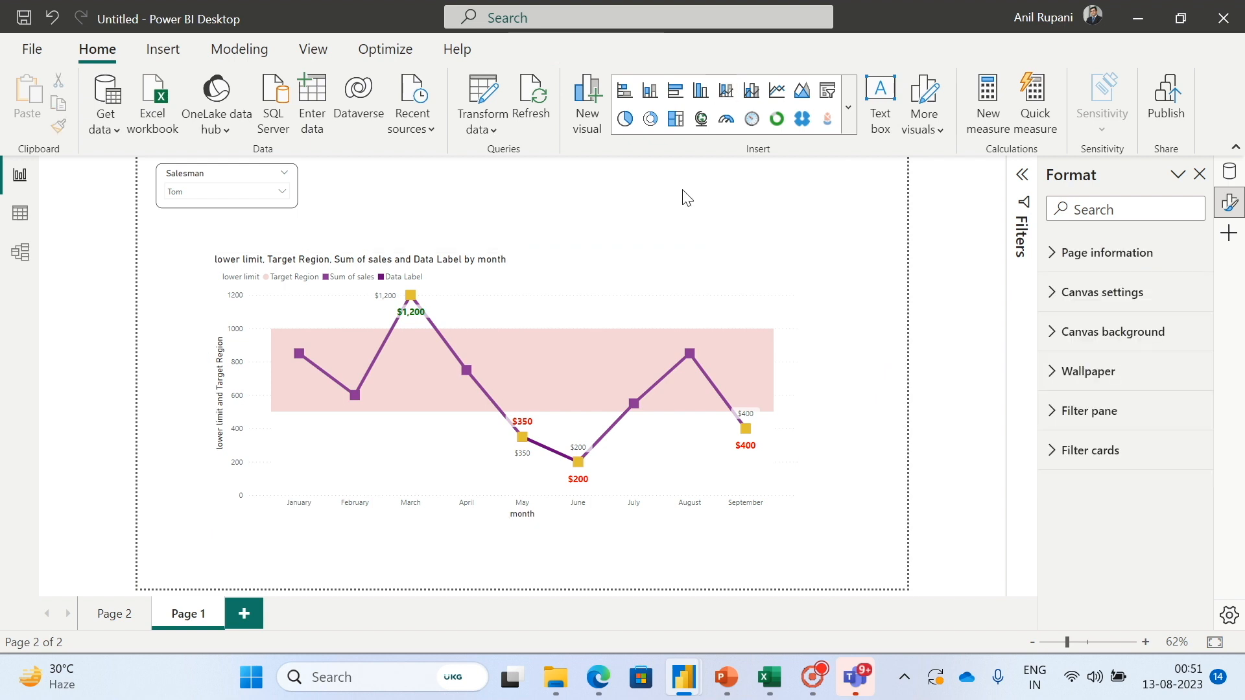
Turn off the horizontal gridlines of the combo chart.
{"action": "left_click", "coordinate": [694, 272]}
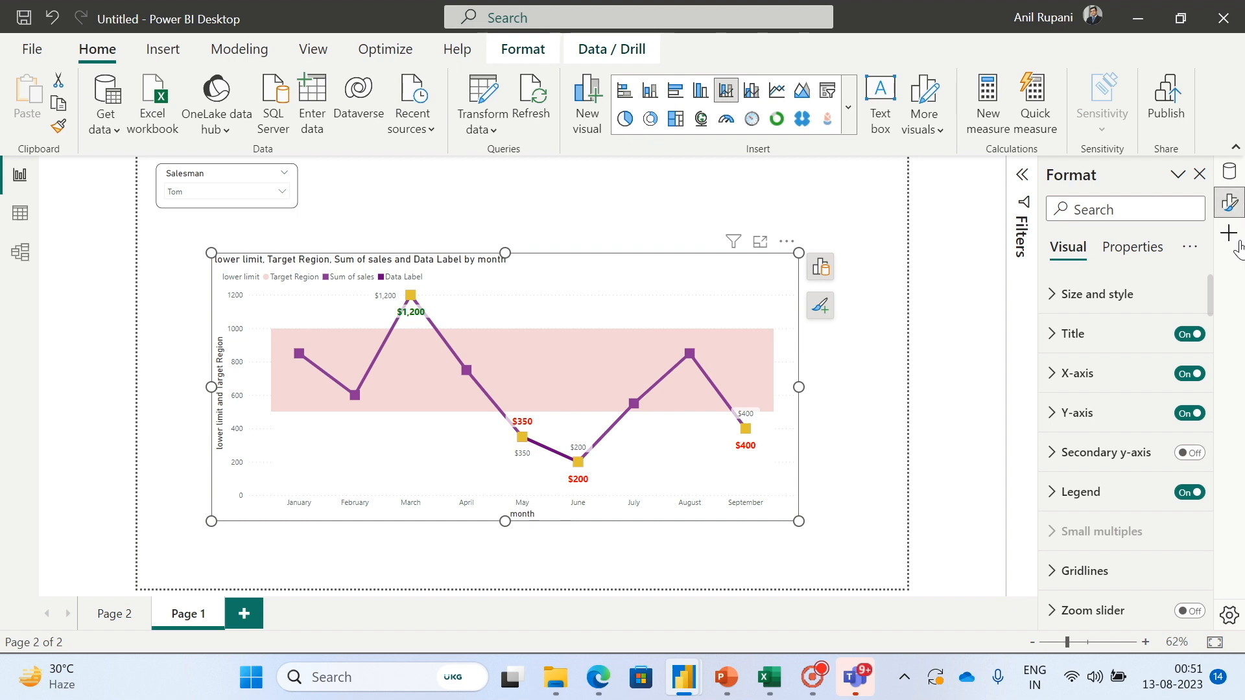
{"action": "scroll", "coordinate": [1211, 304], "scroll_direction": "down", "scroll_amount": 5}
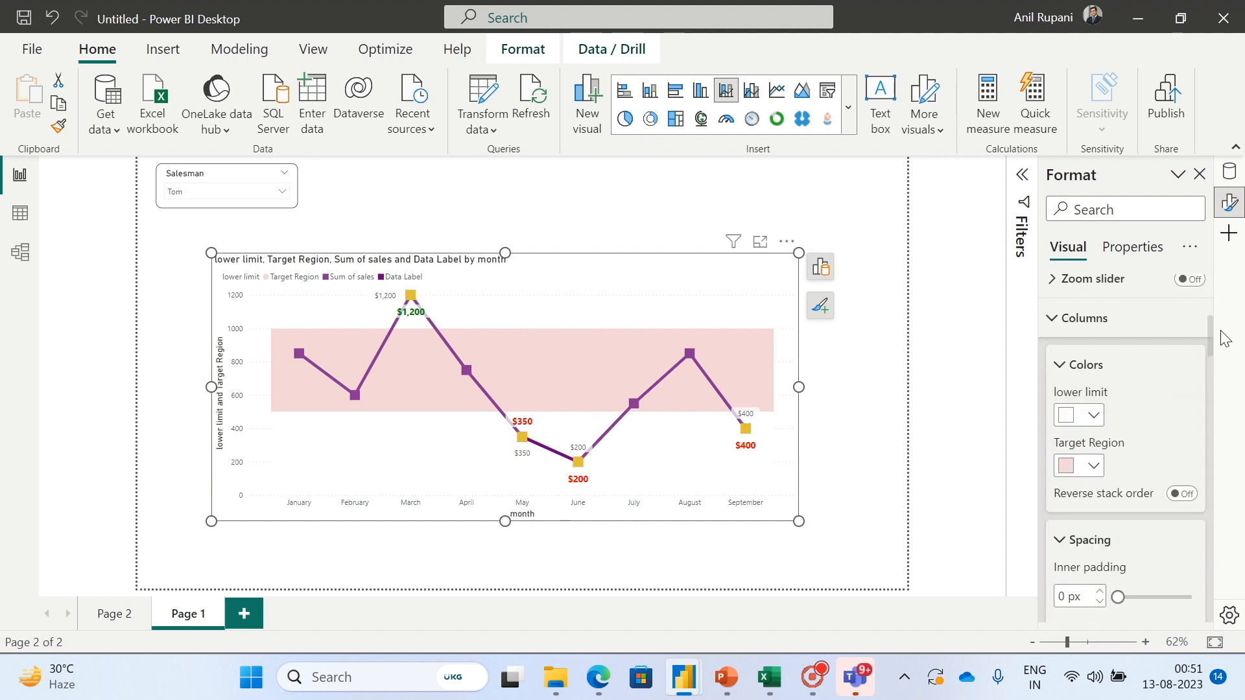
{"action": "scroll", "coordinate": [1211, 308], "scroll_direction": "up", "scroll_amount": 3}
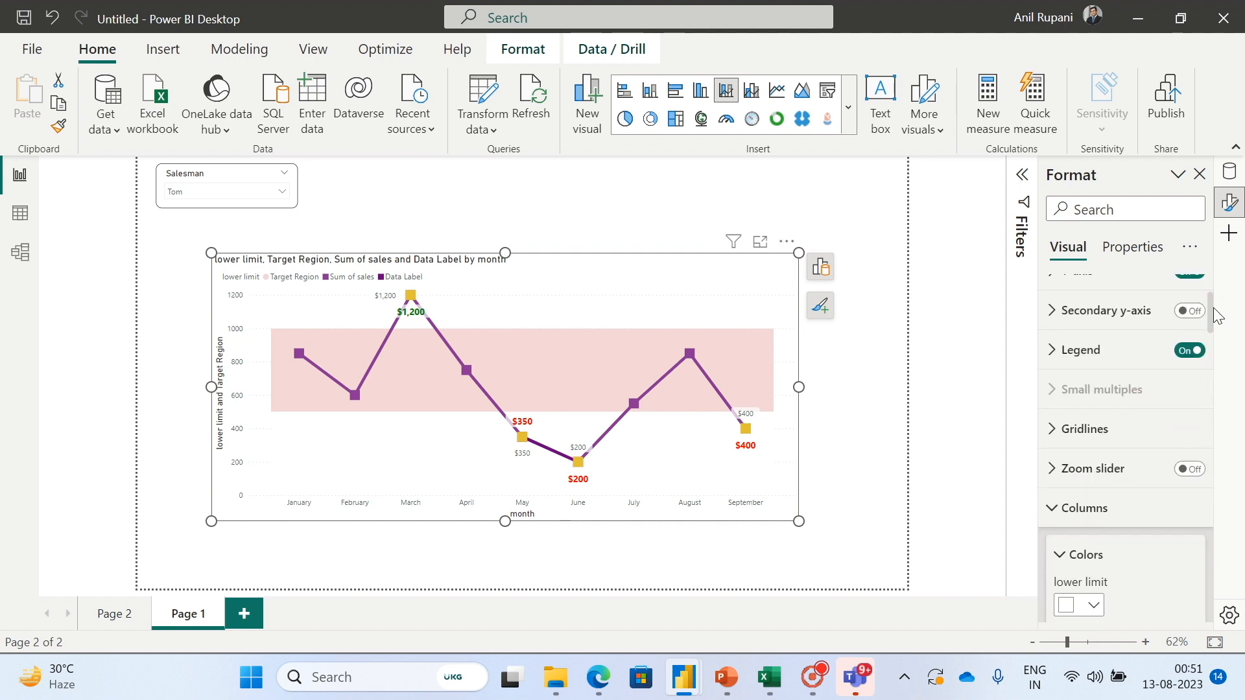
{"action": "left_click", "coordinate": [1051, 429]}
{"action": "left_click", "coordinate": [1177, 480]}
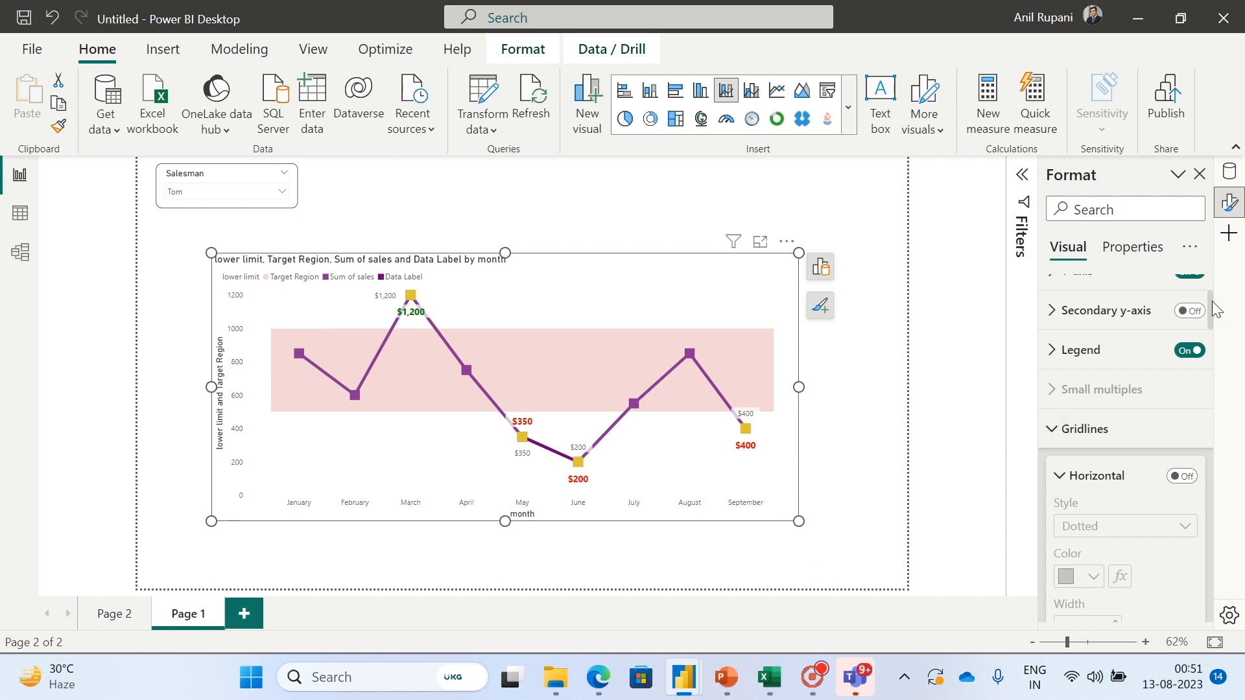
Turn on the chart's visual border with 10 px rounded corners and turn off its legend.
{"action": "left_click_drag", "start_coordinate": [1211, 301], "coordinate": [1209, 210]}
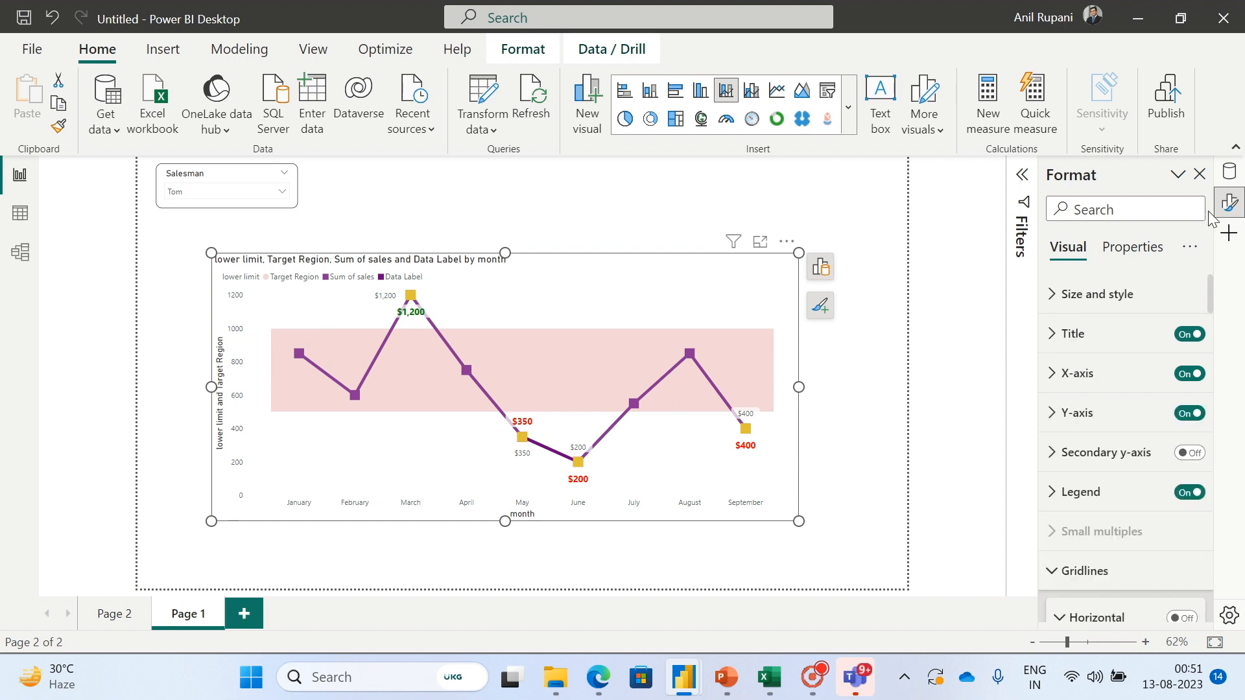
{"action": "left_click", "coordinate": [1052, 310]}
{"action": "left_click_drag", "start_coordinate": [1211, 291], "coordinate": [1212, 325]}
{"action": "left_click", "coordinate": [1186, 362]}
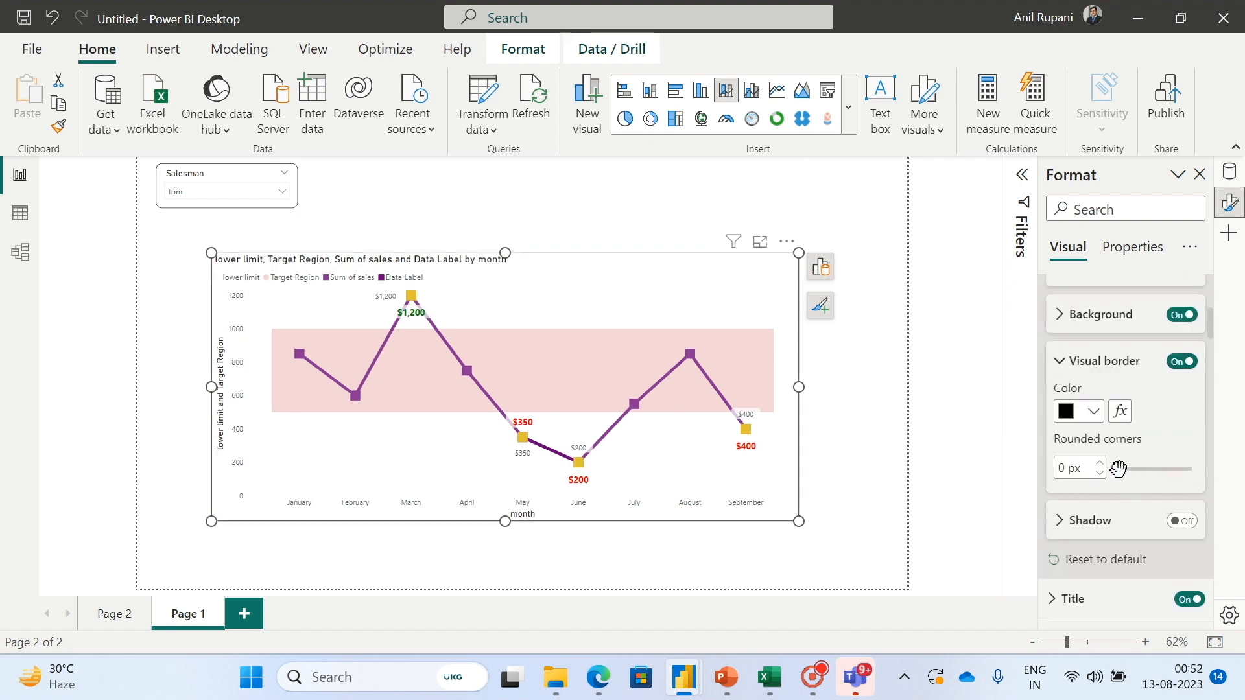
{"action": "left_click_drag", "start_coordinate": [1117, 466], "coordinate": [1142, 470]}
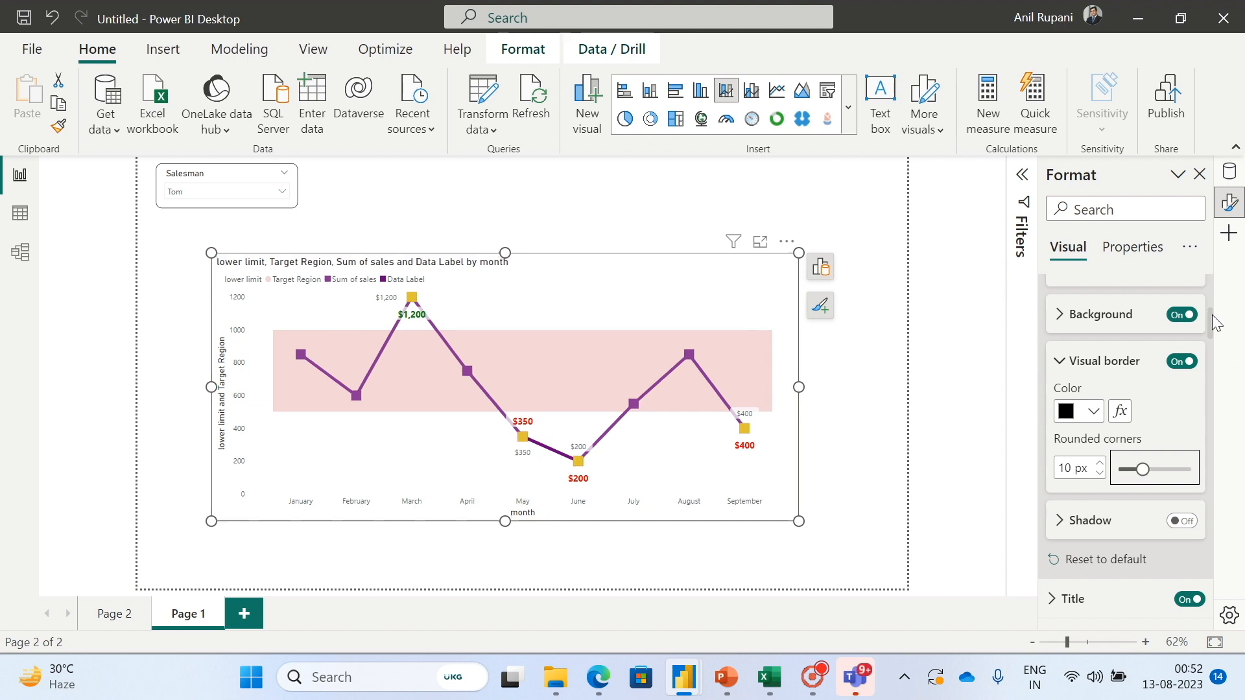
{"action": "left_click_drag", "start_coordinate": [1213, 316], "coordinate": [1224, 358]}
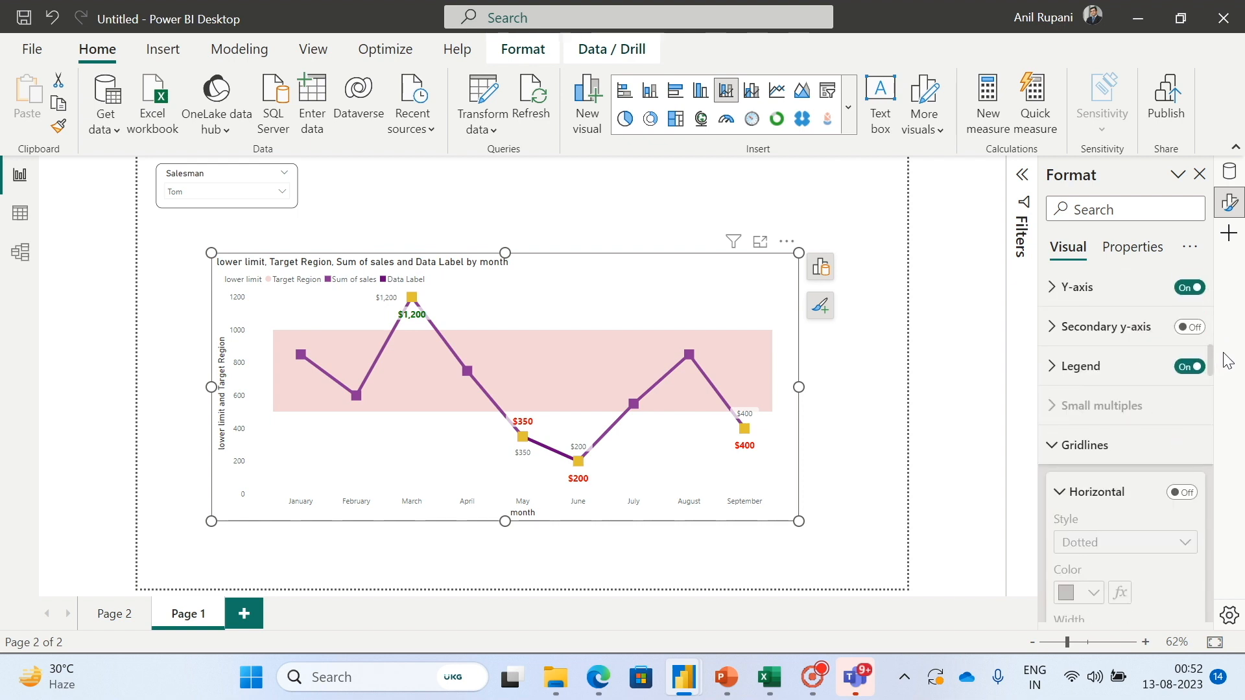
{"action": "left_click", "coordinate": [1182, 368]}
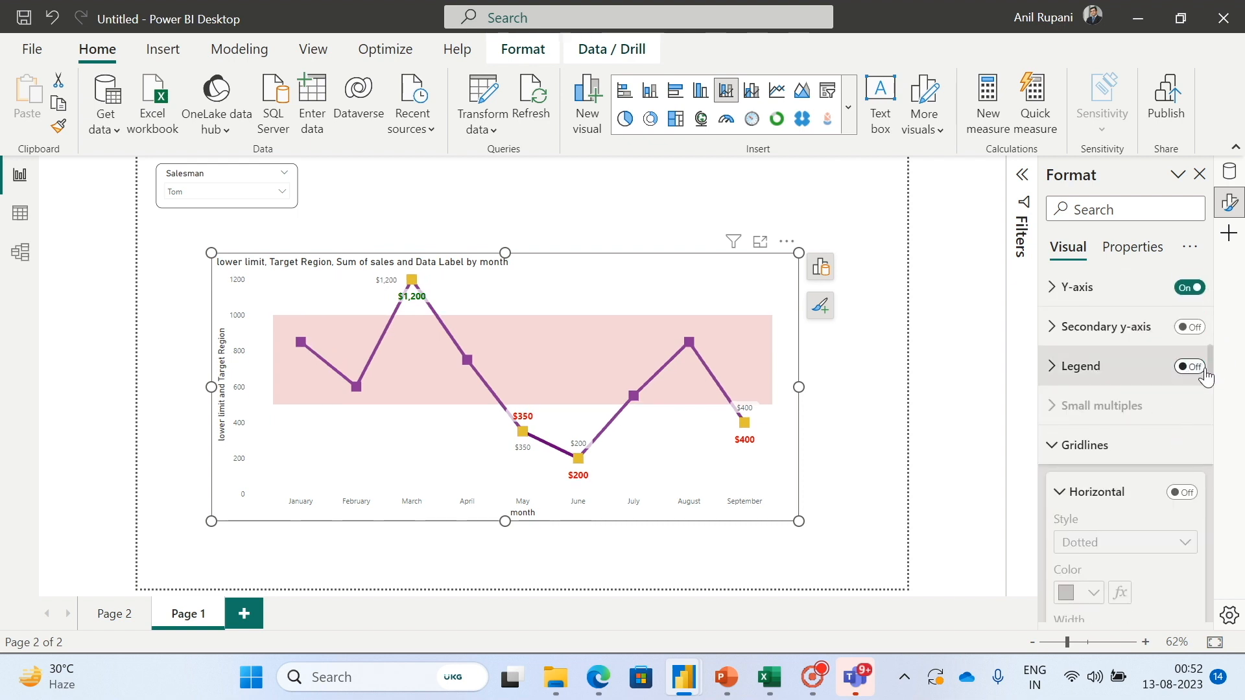
Replace the chart's title text with "Salesman's Performance Report".
{"action": "scroll", "coordinate": [1215, 356], "scroll_direction": "up", "scroll_amount": 3}
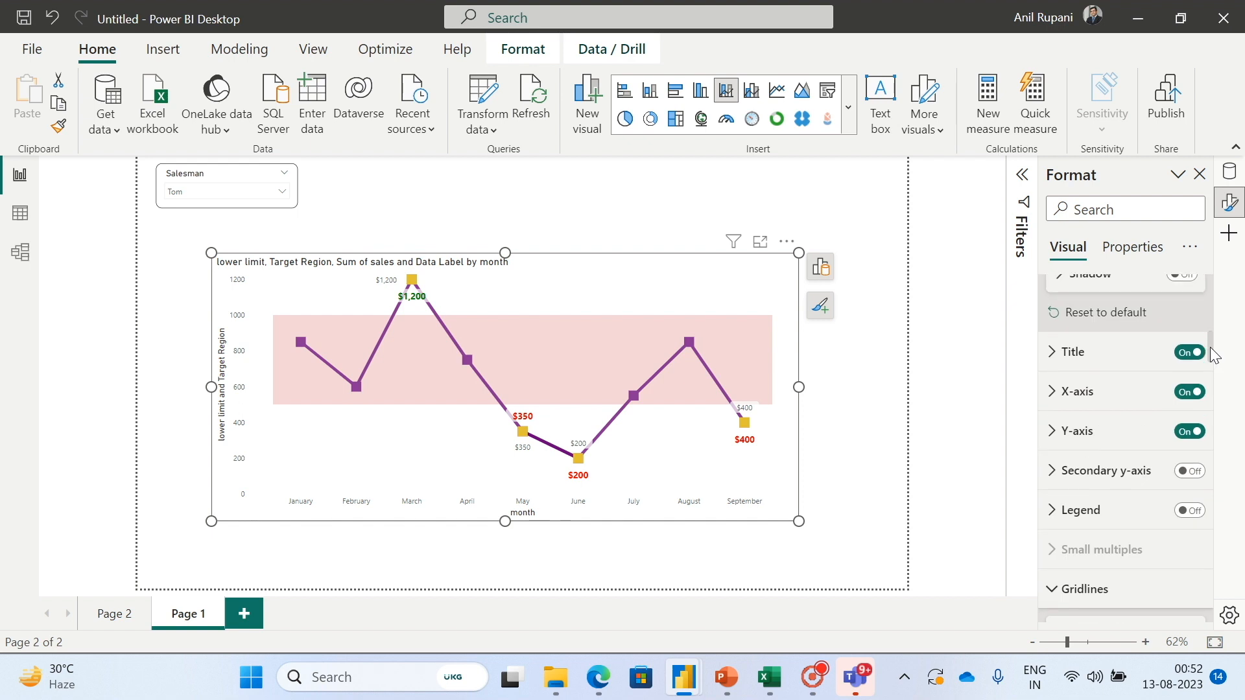
{"action": "left_click", "coordinate": [1054, 351]}
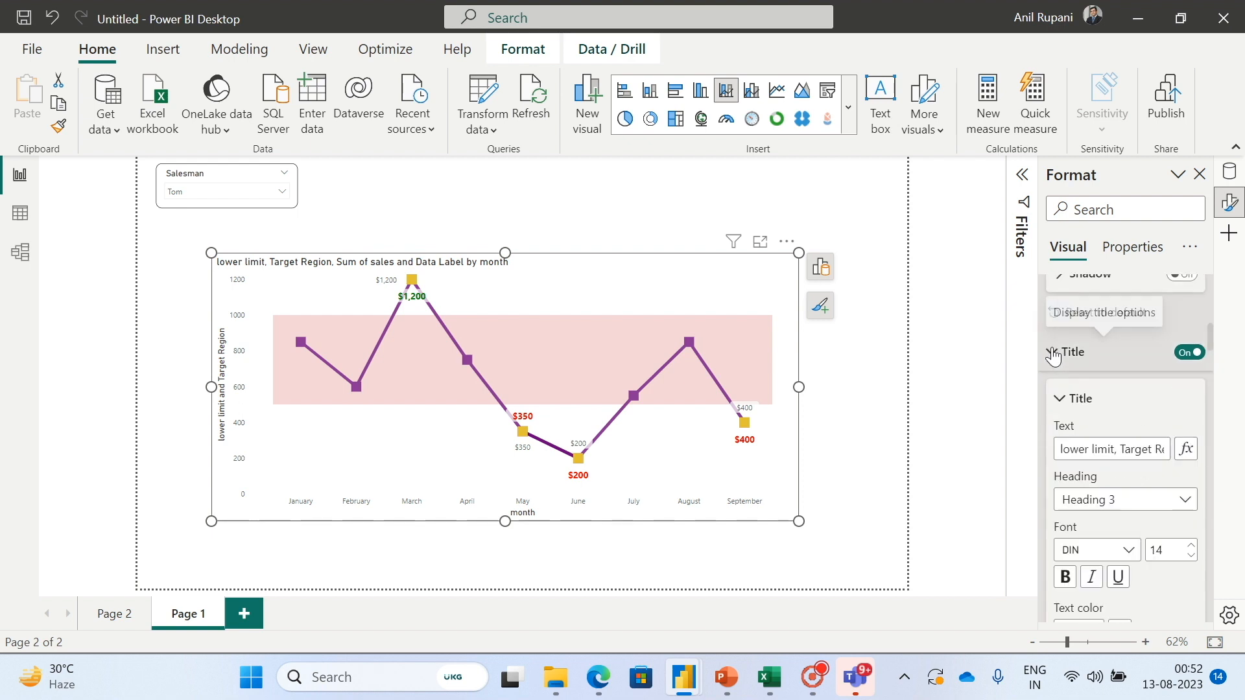
{"action": "left_click_drag", "start_coordinate": [1060, 449], "coordinate": [1159, 450]}
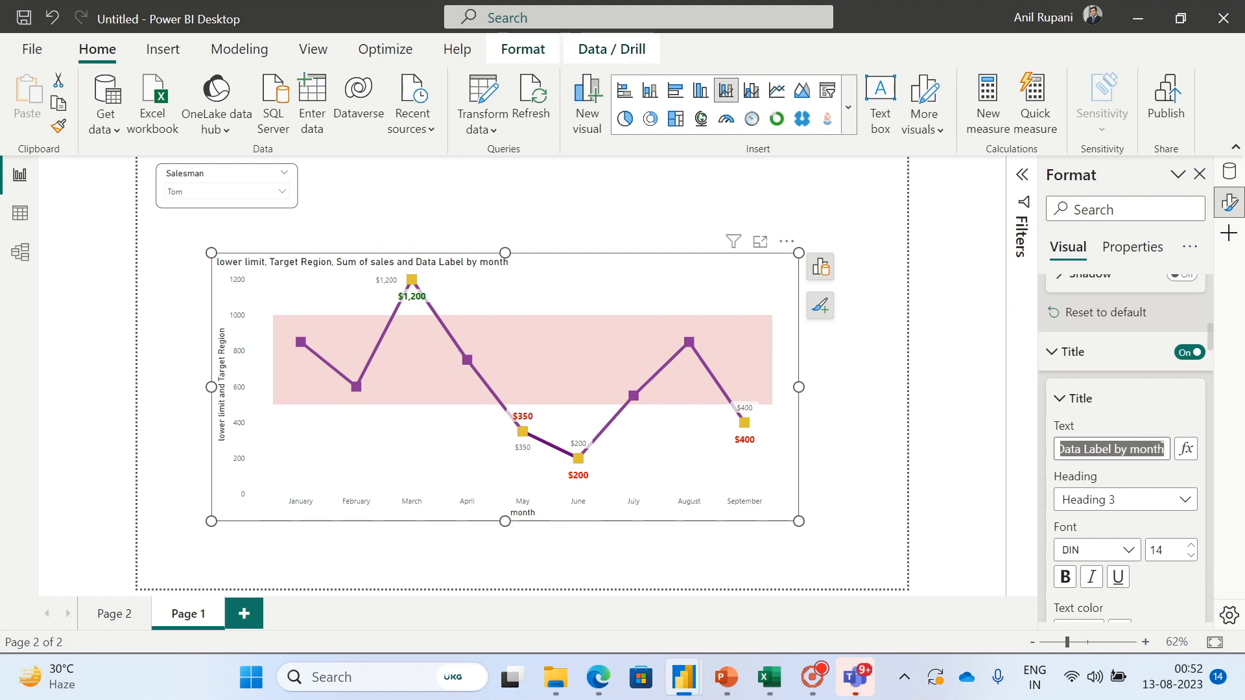
{"action": "key", "text": "BackSpace"}
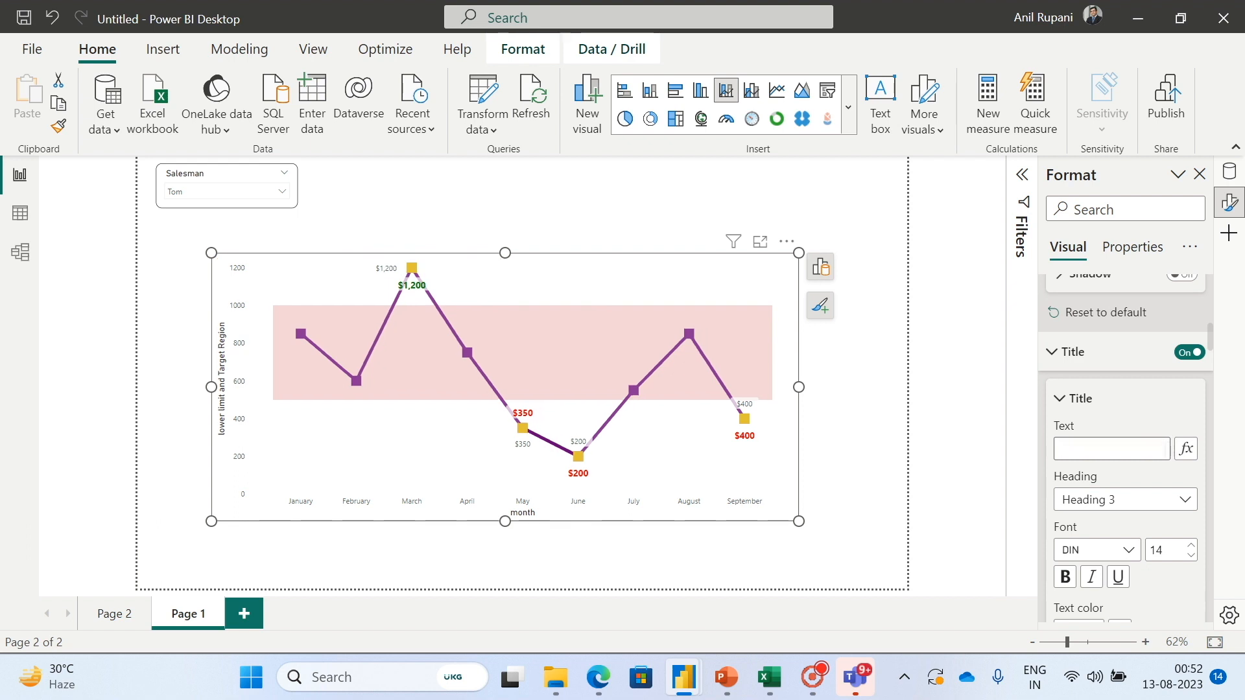
{"action": "key", "text": "BackSpace"}
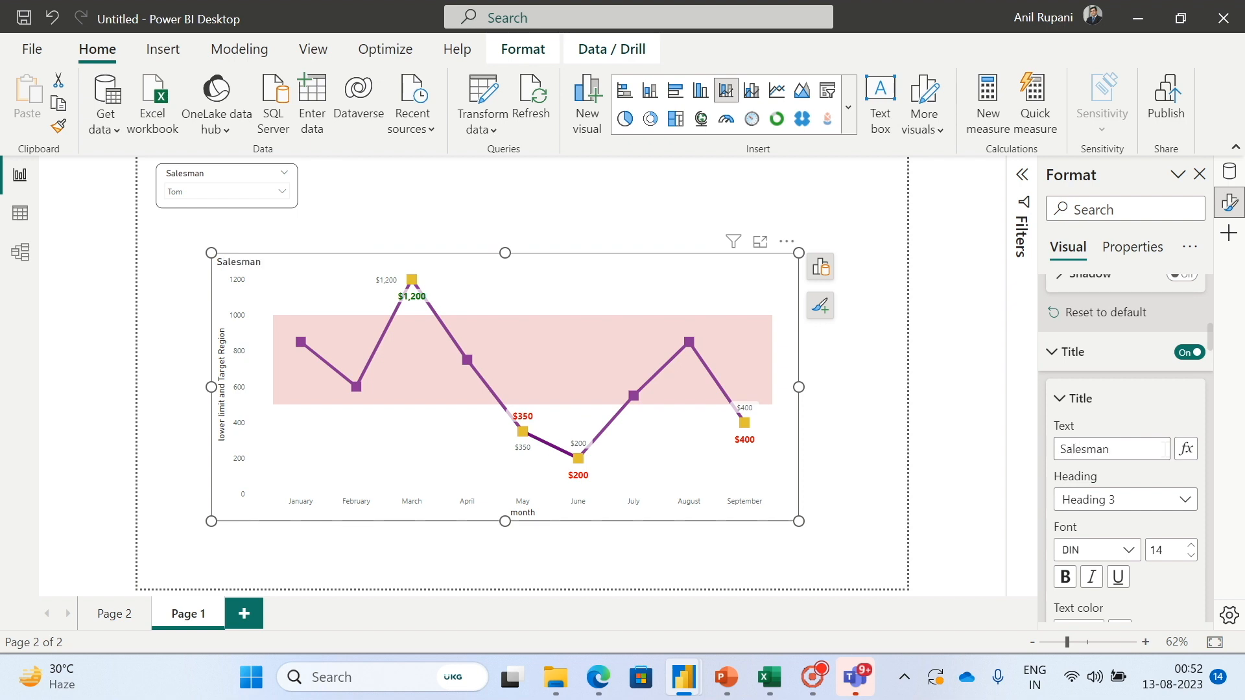
{"action": "type", "text": "alesman's p"}
{"action": "key", "text": "BackSpace"}
{"action": "key", "text": "BackSpace"}
{"action": "key", "text": "BackSpace"}
{"action": "type", "text": "Performance Report"}
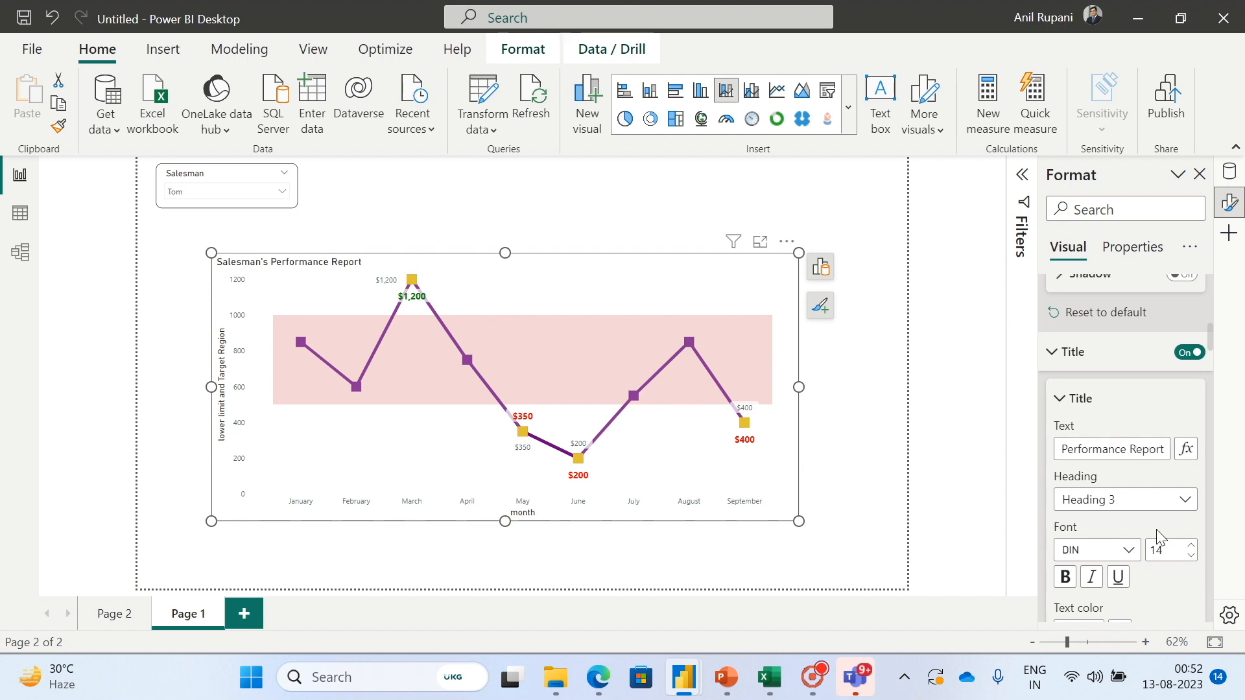
Format the chart title as bold, font size 18, with centered horizontal alignment.
{"action": "left_click", "coordinate": [1066, 576]}
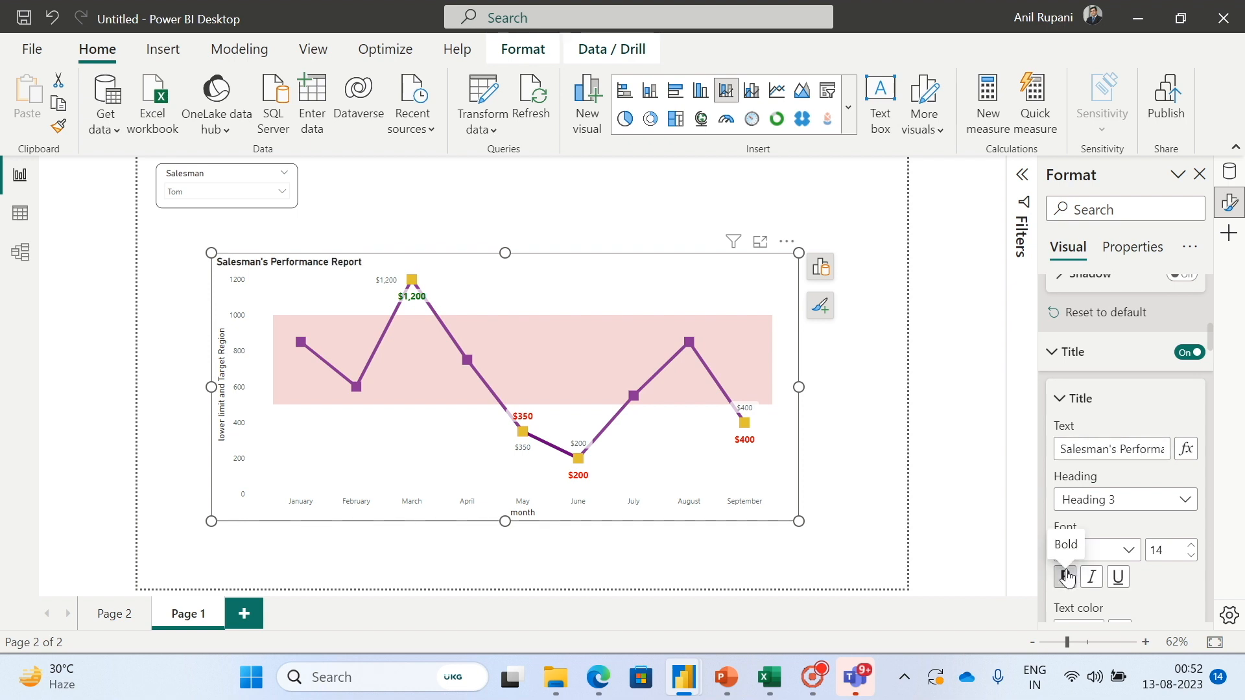
{"action": "left_click", "coordinate": [1192, 548]}
{"action": "left_click", "coordinate": [1191, 548]}
{"action": "left_click", "coordinate": [1192, 548]}
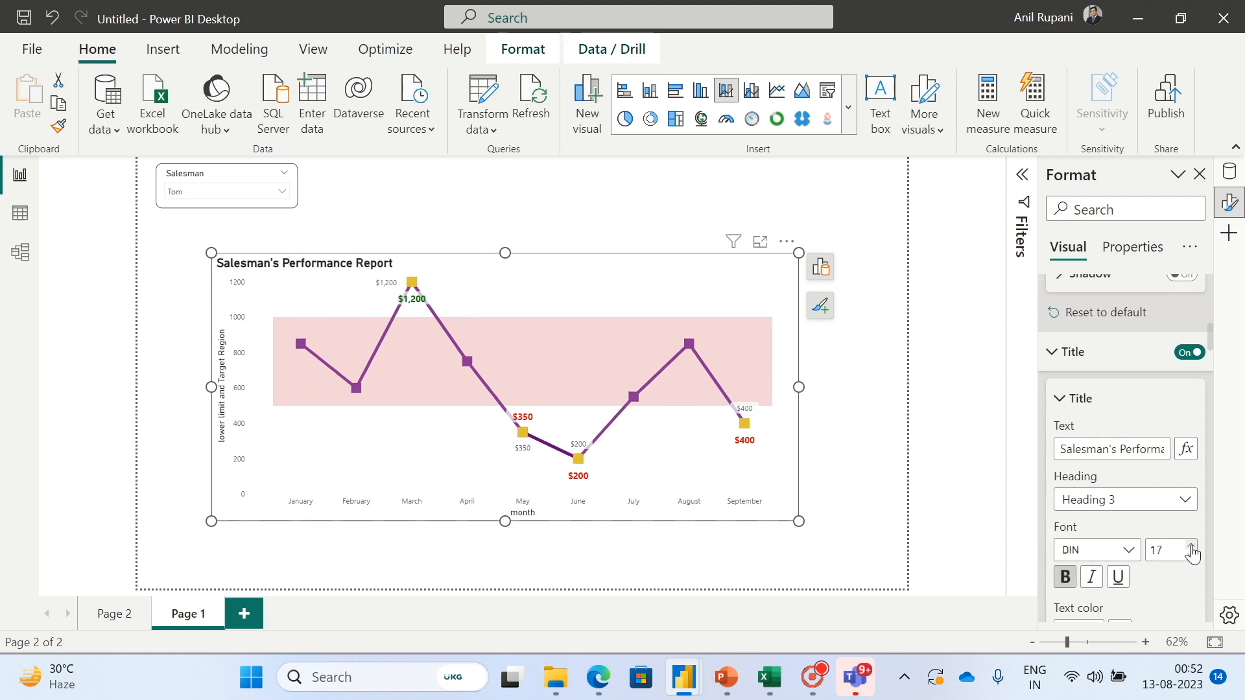
{"action": "left_click", "coordinate": [1191, 548]}
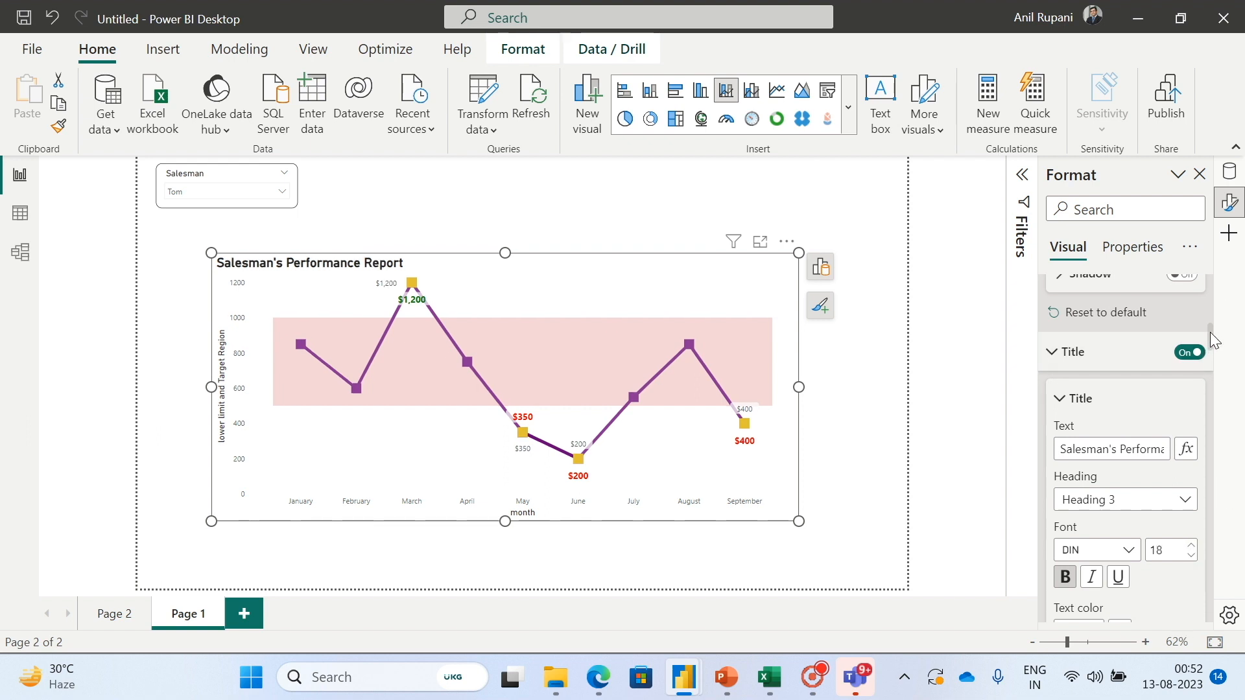
{"action": "left_click_drag", "start_coordinate": [1214, 341], "coordinate": [1216, 347]}
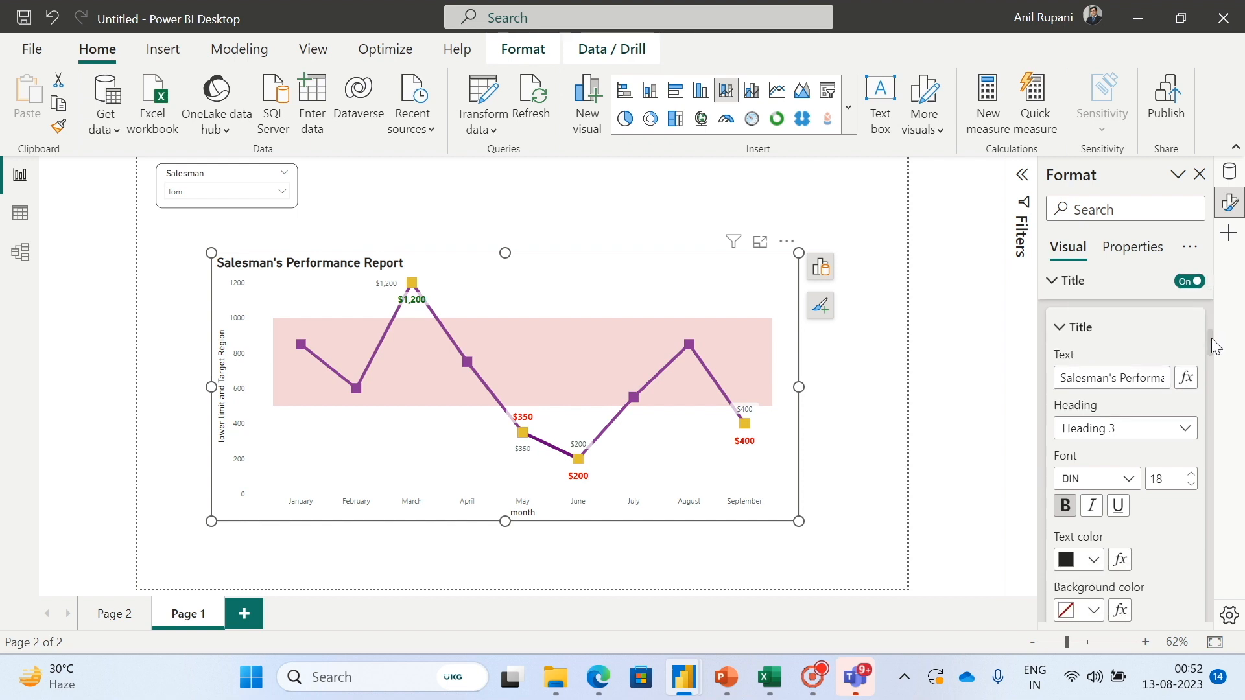
{"action": "left_click_drag", "start_coordinate": [1213, 337], "coordinate": [1214, 353]}
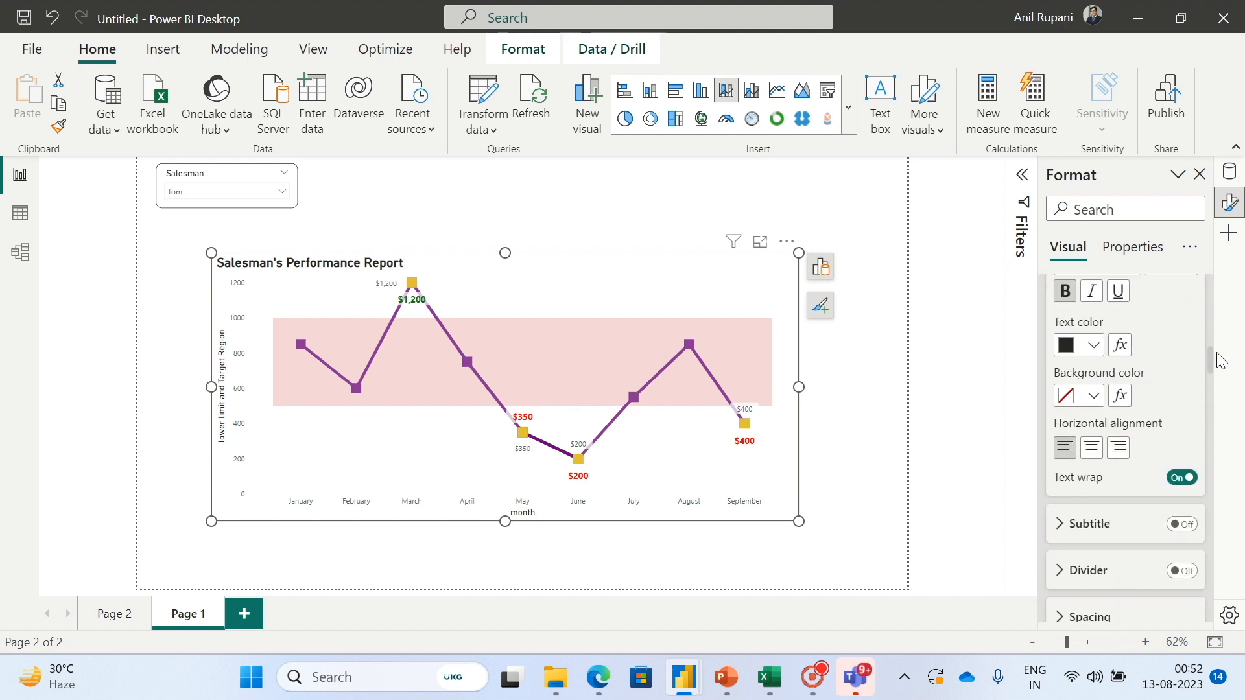
{"action": "left_click", "coordinate": [1091, 449]}
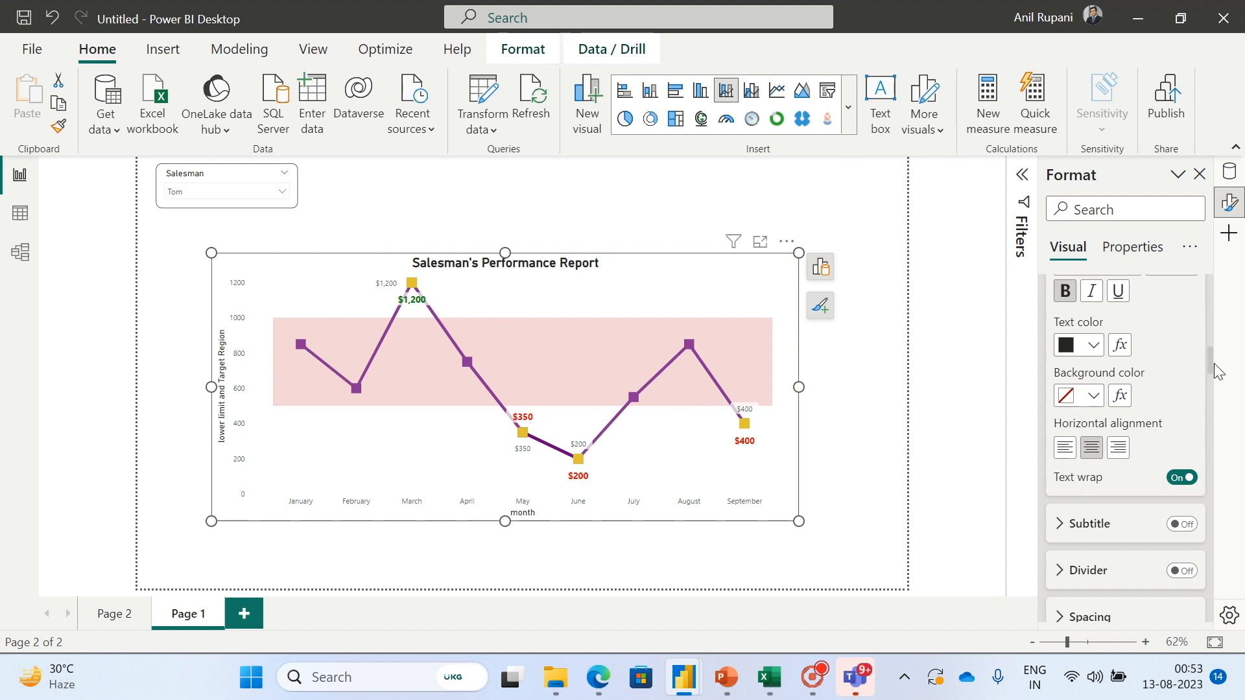
Make the month labels on the combo chart's X-axis bold.
{"action": "left_click_drag", "start_coordinate": [1211, 359], "coordinate": [1212, 387]}
{"action": "left_click", "coordinate": [1052, 349]}
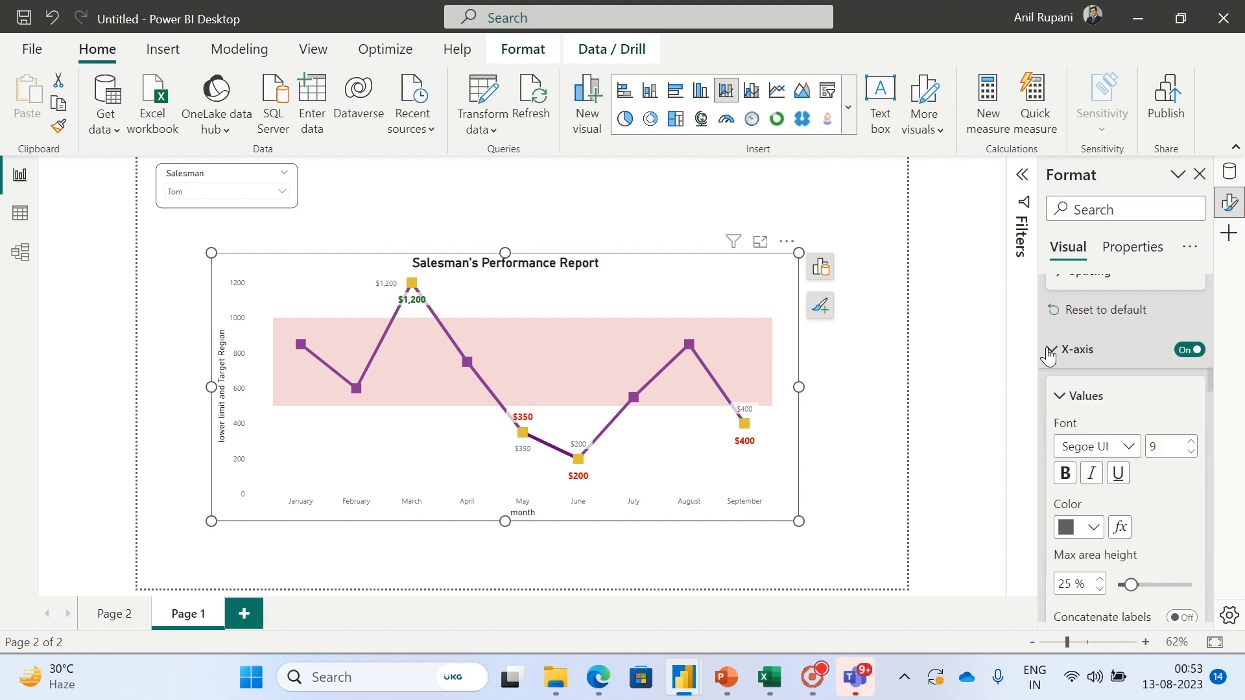
{"action": "left_click", "coordinate": [1065, 474]}
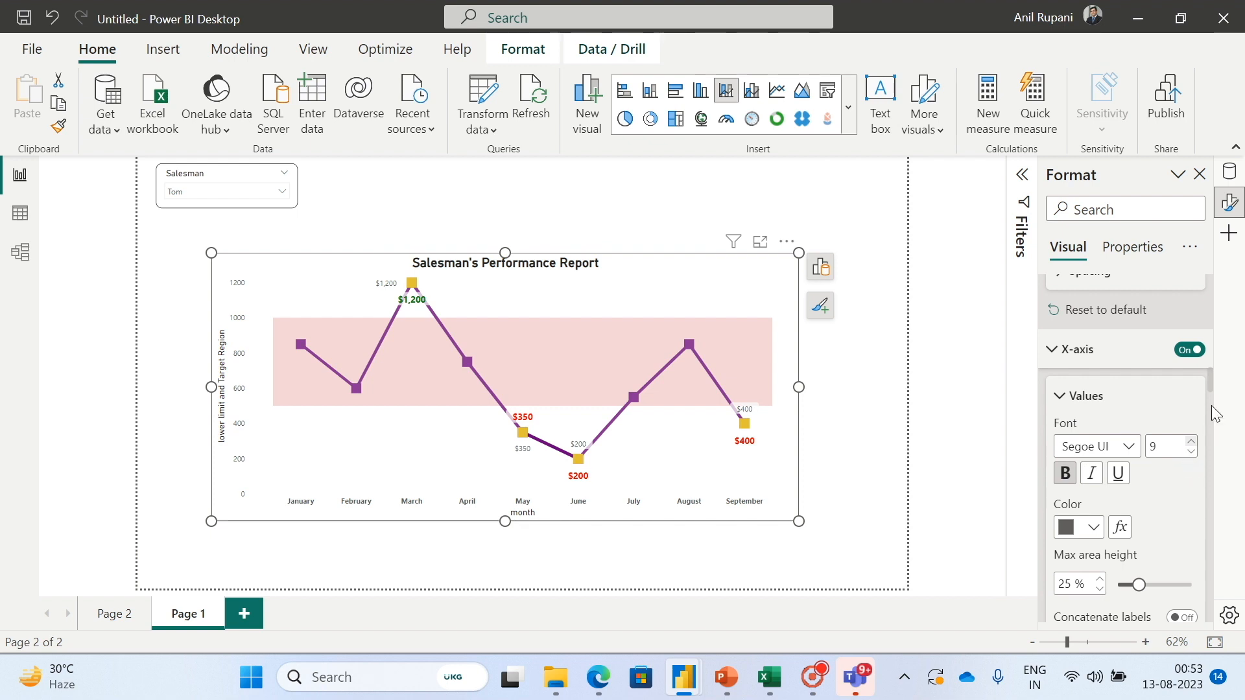
Format the combo chart's X-axis title as bold with font size 14.
{"action": "scroll", "coordinate": [1215, 395], "scroll_direction": "down", "scroll_amount": 5}
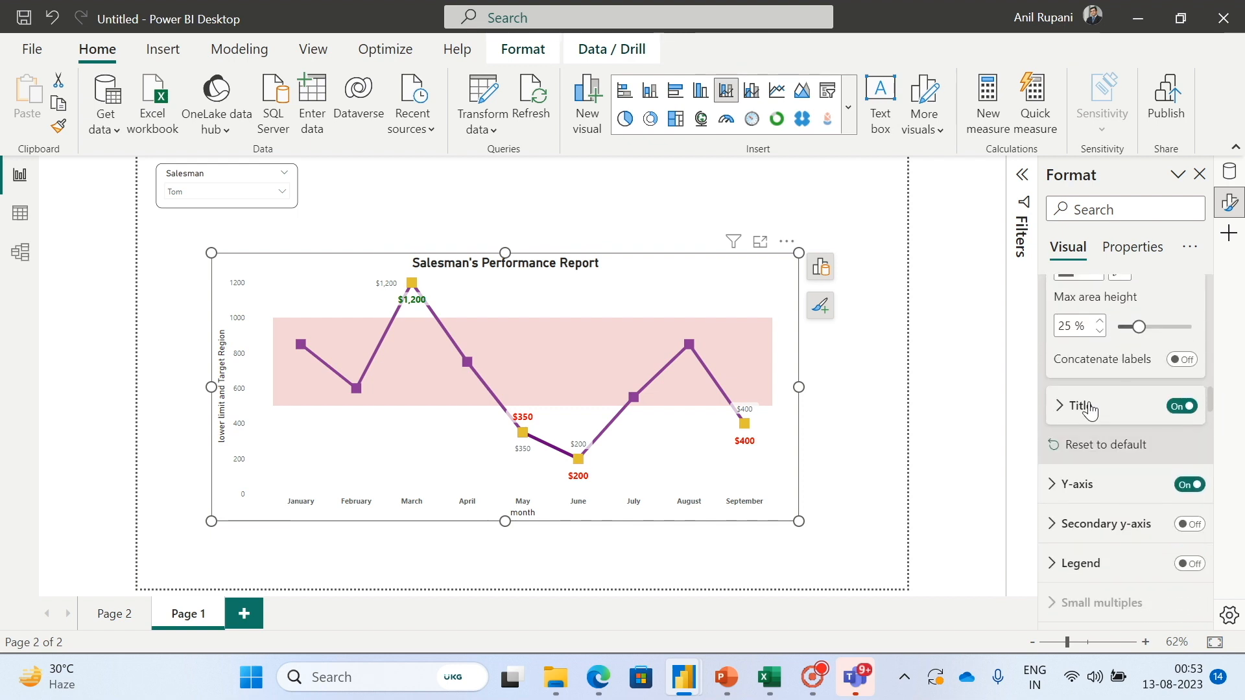
{"action": "left_click", "coordinate": [1056, 409]}
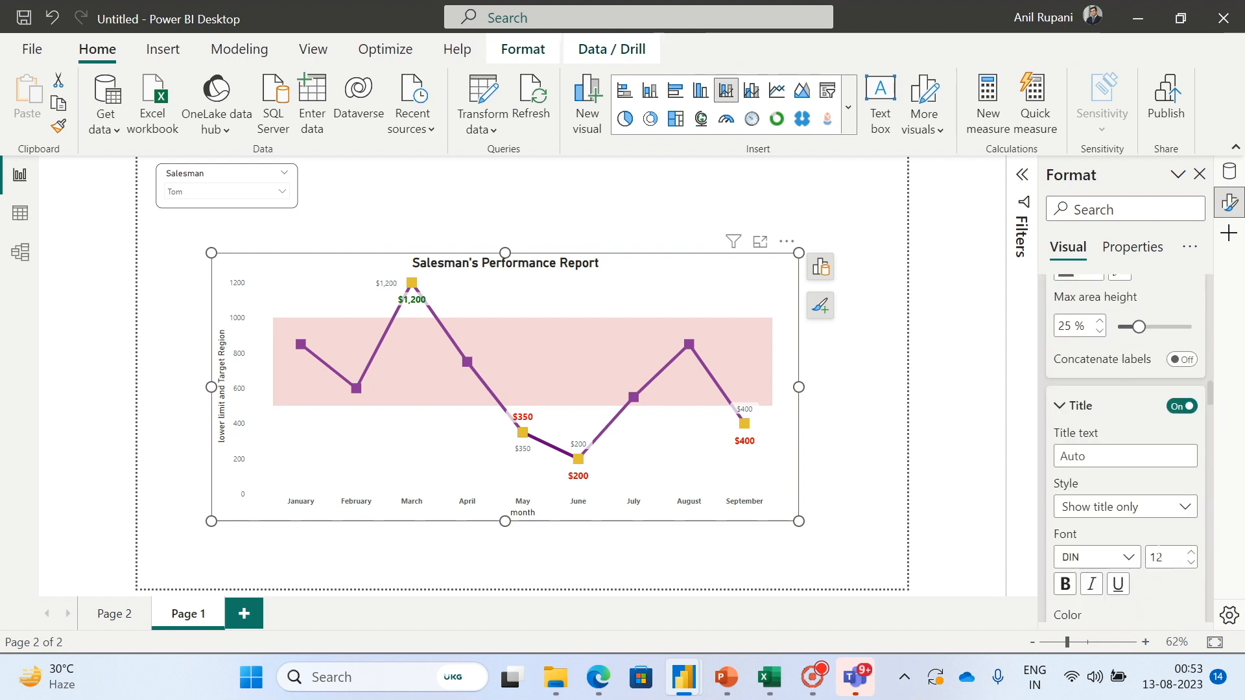
{"action": "left_click", "coordinate": [1064, 583]}
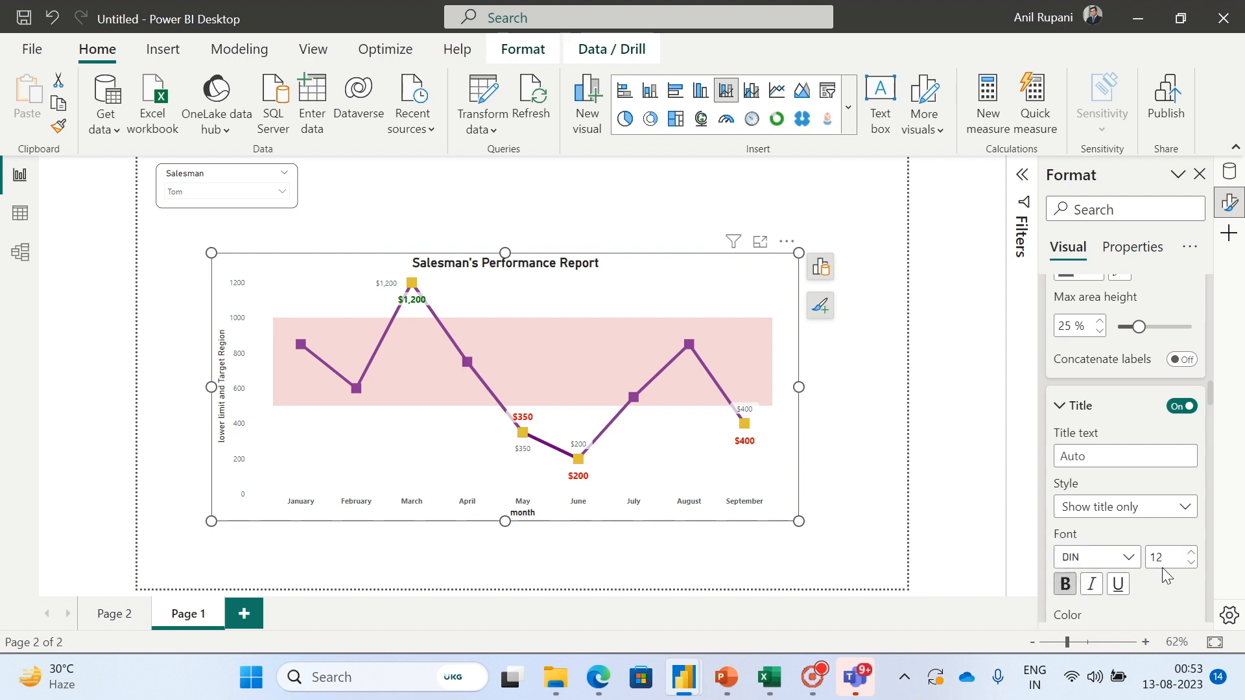
{"action": "left_click", "coordinate": [1193, 554]}
{"action": "left_click", "coordinate": [1193, 555]}
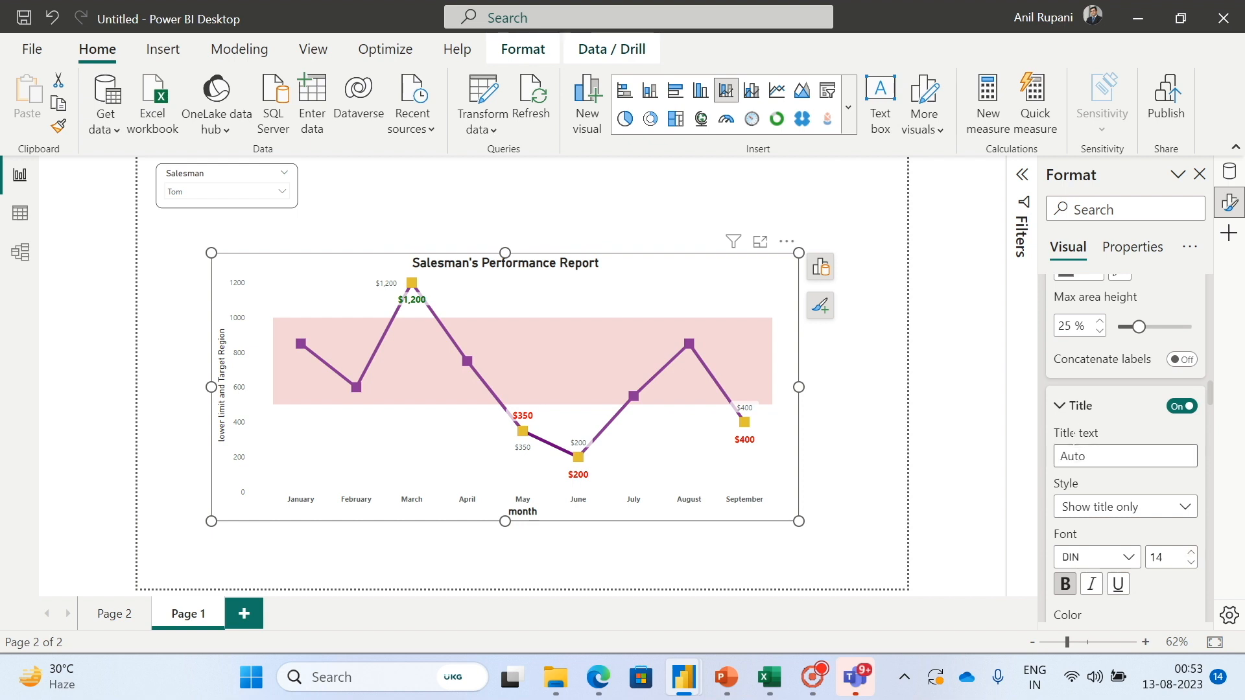
{"action": "left_click", "coordinate": [1060, 409]}
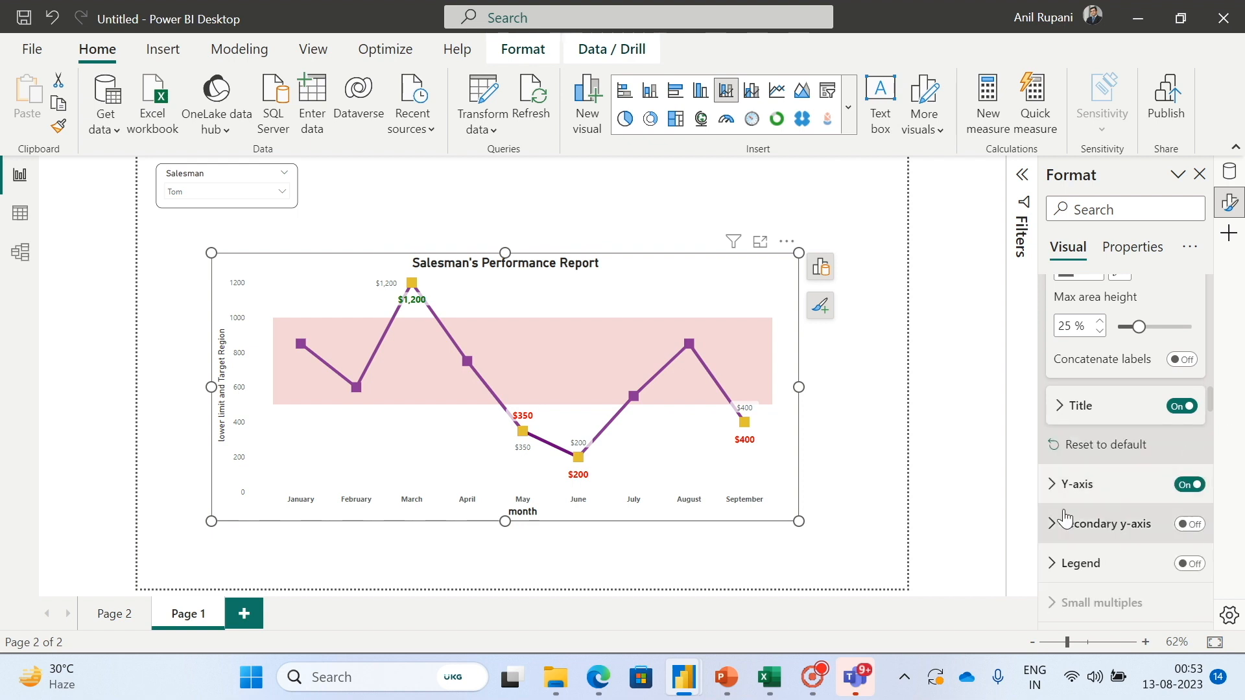
Make the value labels on the combo chart's Y-axis bold.
{"action": "left_click", "coordinate": [1052, 490]}
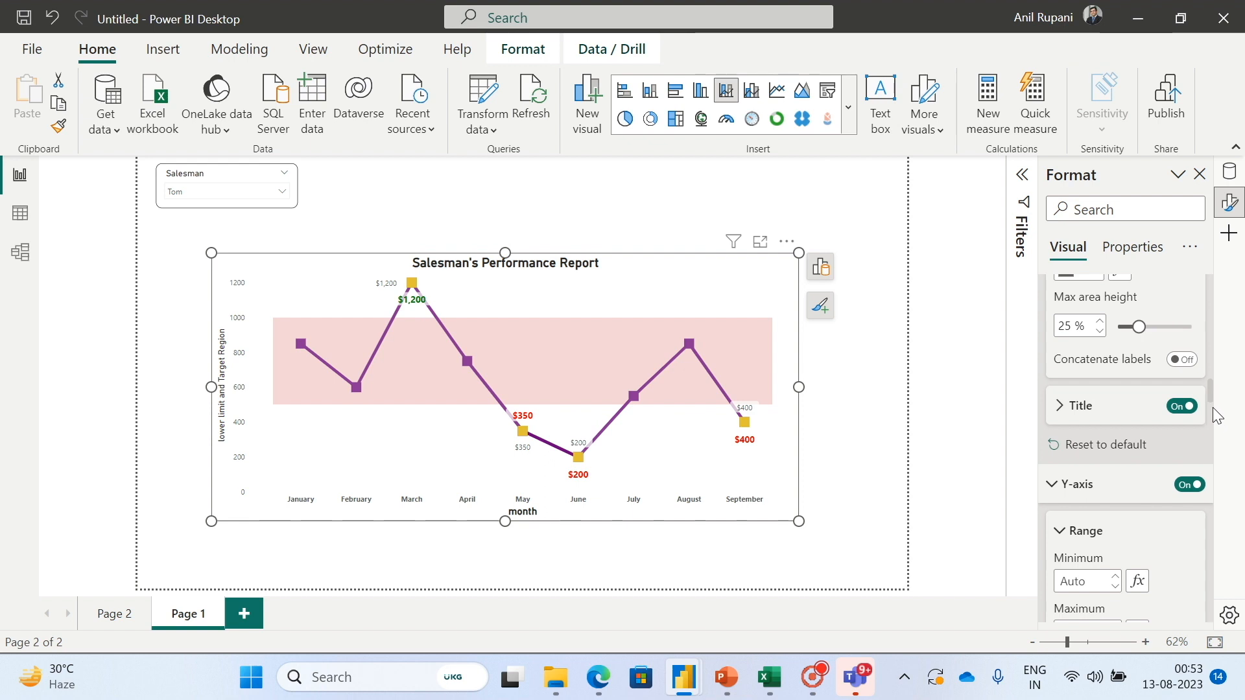
{"action": "left_click_drag", "start_coordinate": [1210, 396], "coordinate": [1224, 423]}
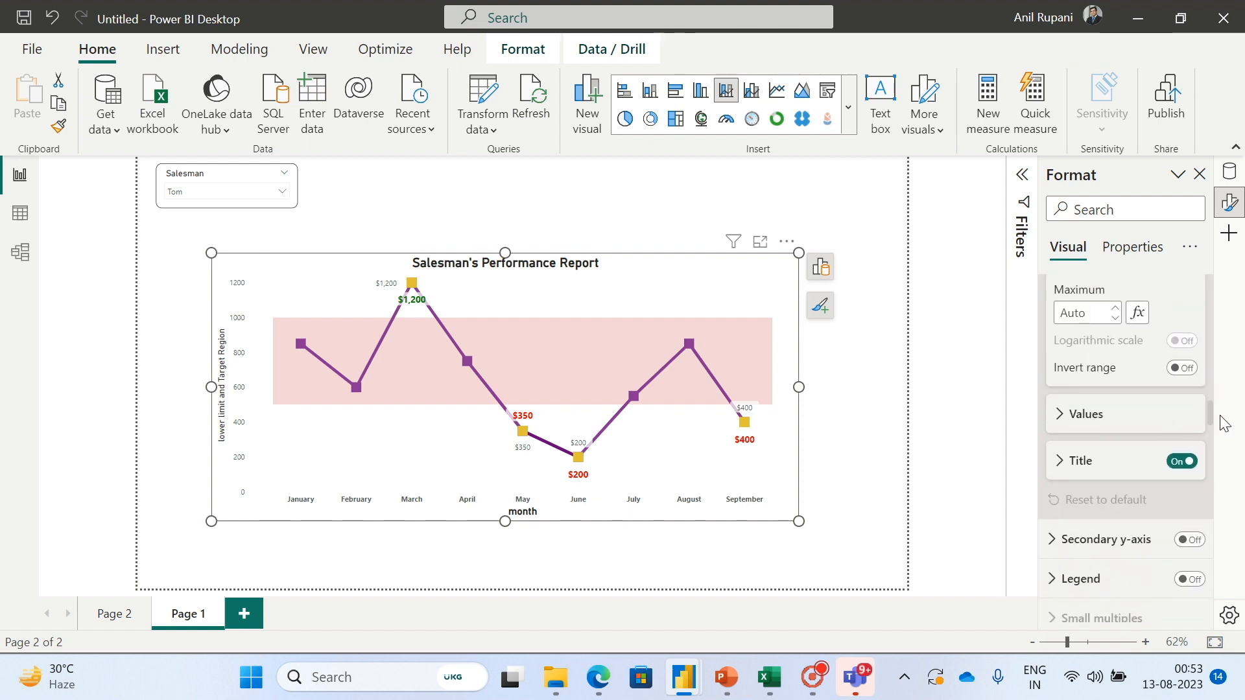
{"action": "left_click", "coordinate": [1064, 422]}
{"action": "left_click", "coordinate": [1065, 492]}
{"action": "left_click", "coordinate": [1061, 419]}
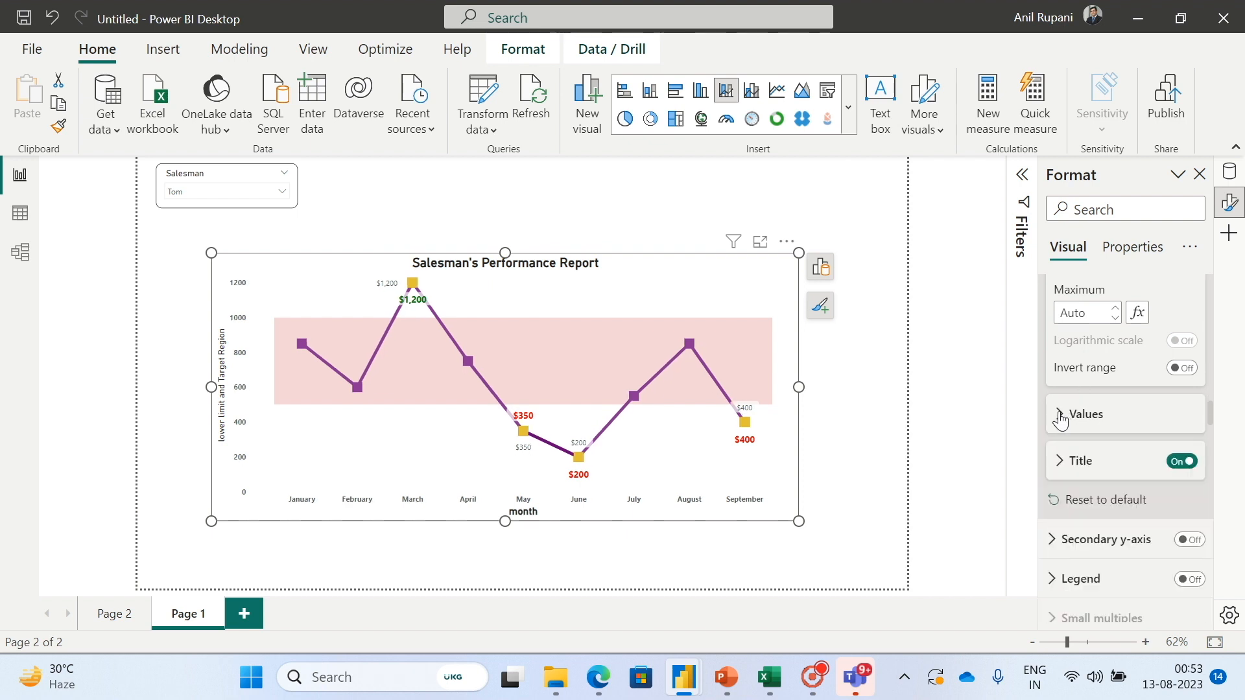
Set the Y-axis title text to "Sales (in Thousand $)".
{"action": "left_click", "coordinate": [1059, 463]}
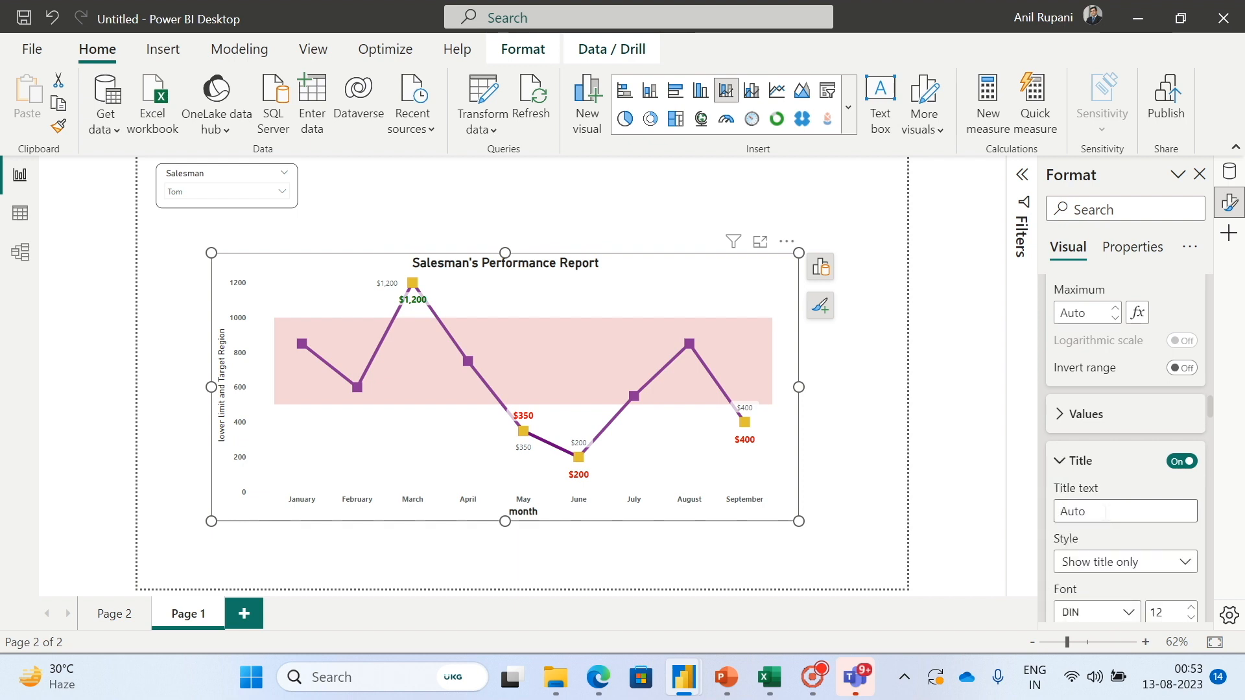
{"action": "type", "text": "Sales (in"}
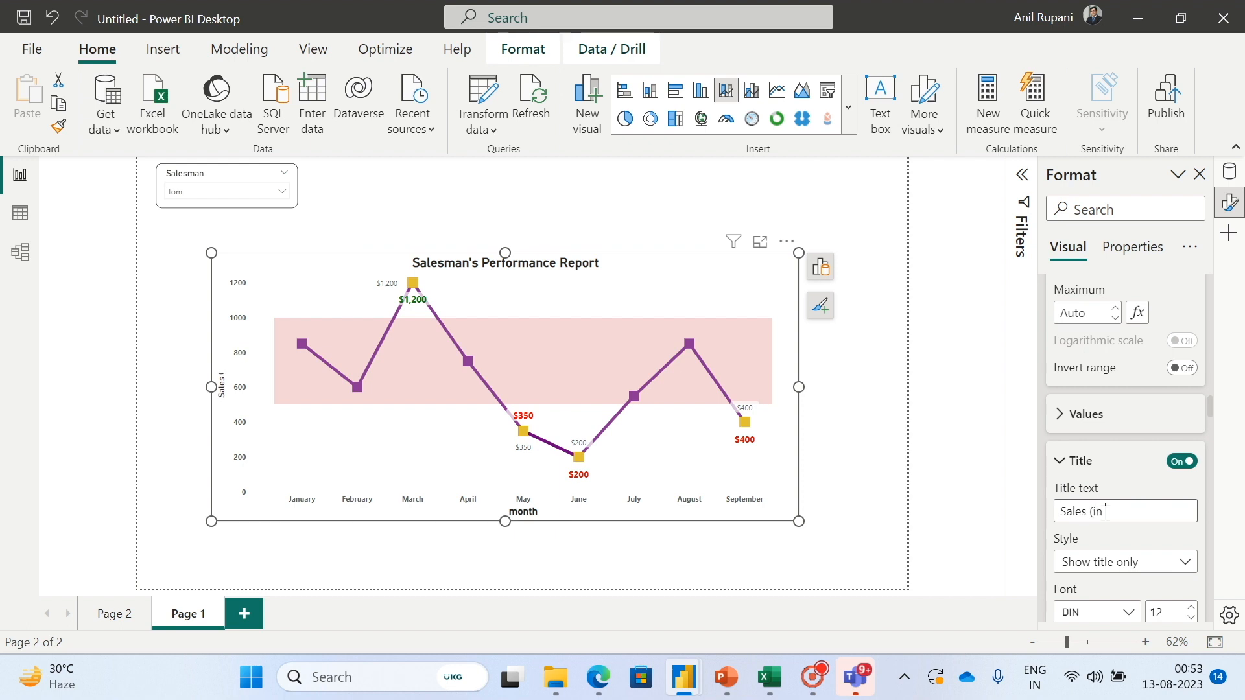
{"action": "type", "text": " Tho"}
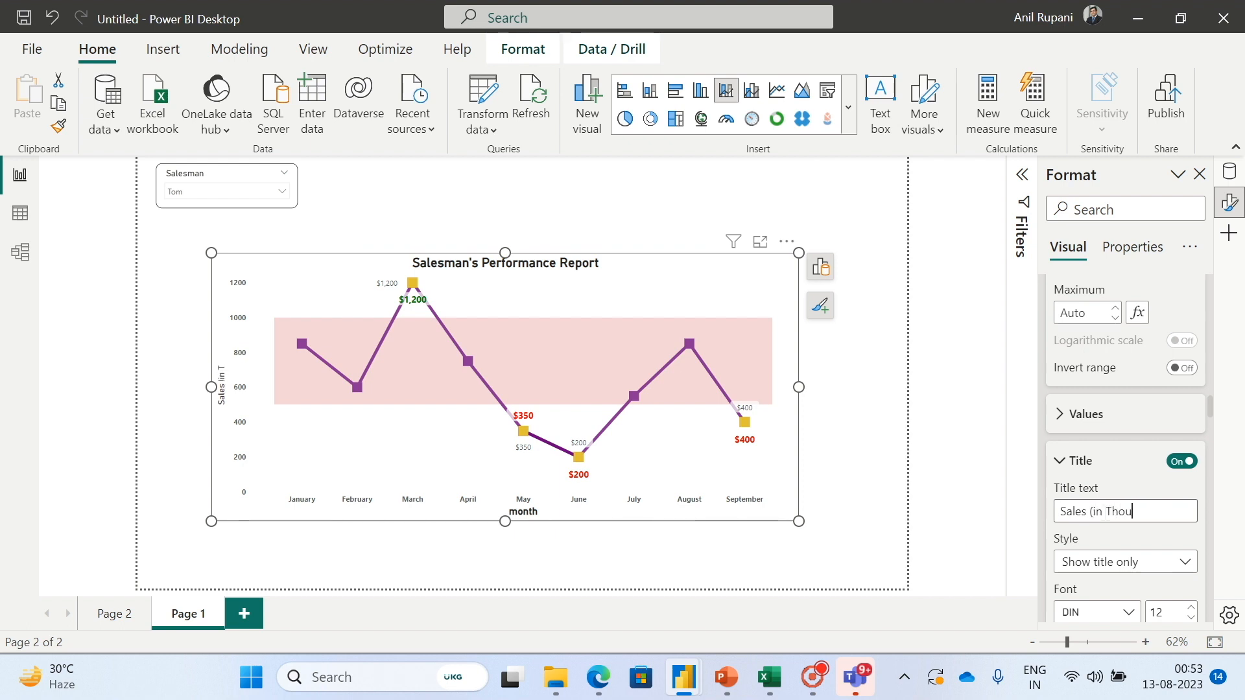
{"action": "type", "text": "usan"}
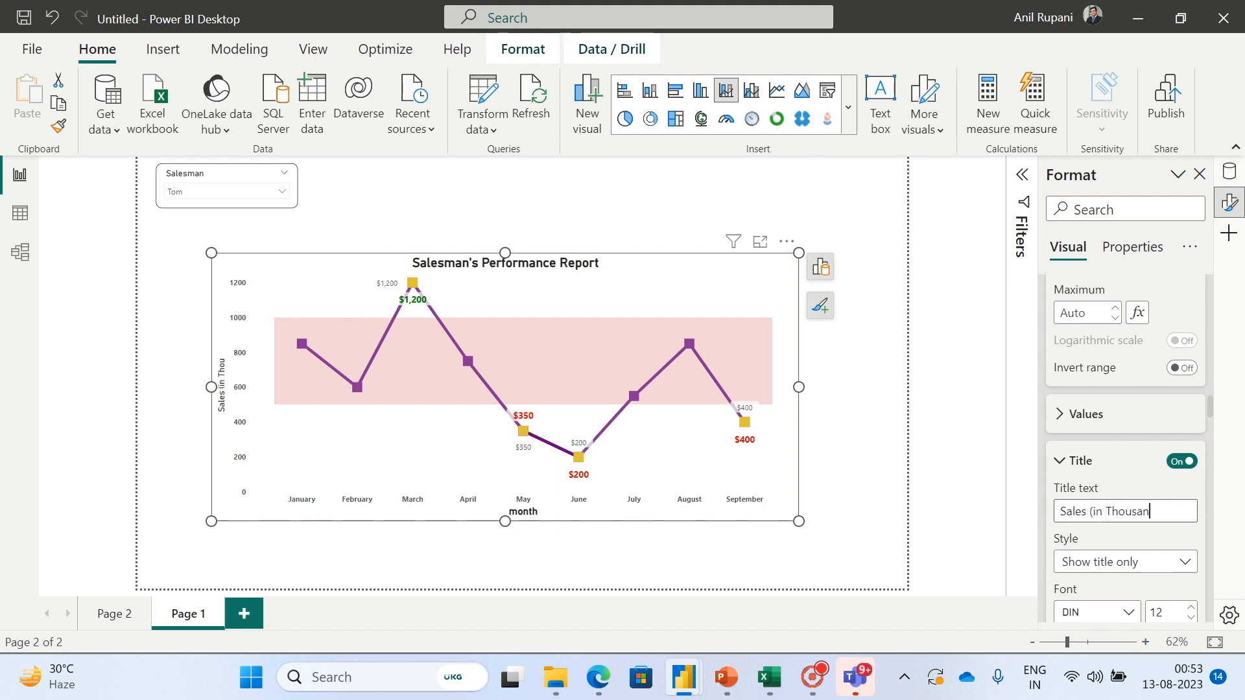
{"action": "type", "text": "d $)"}
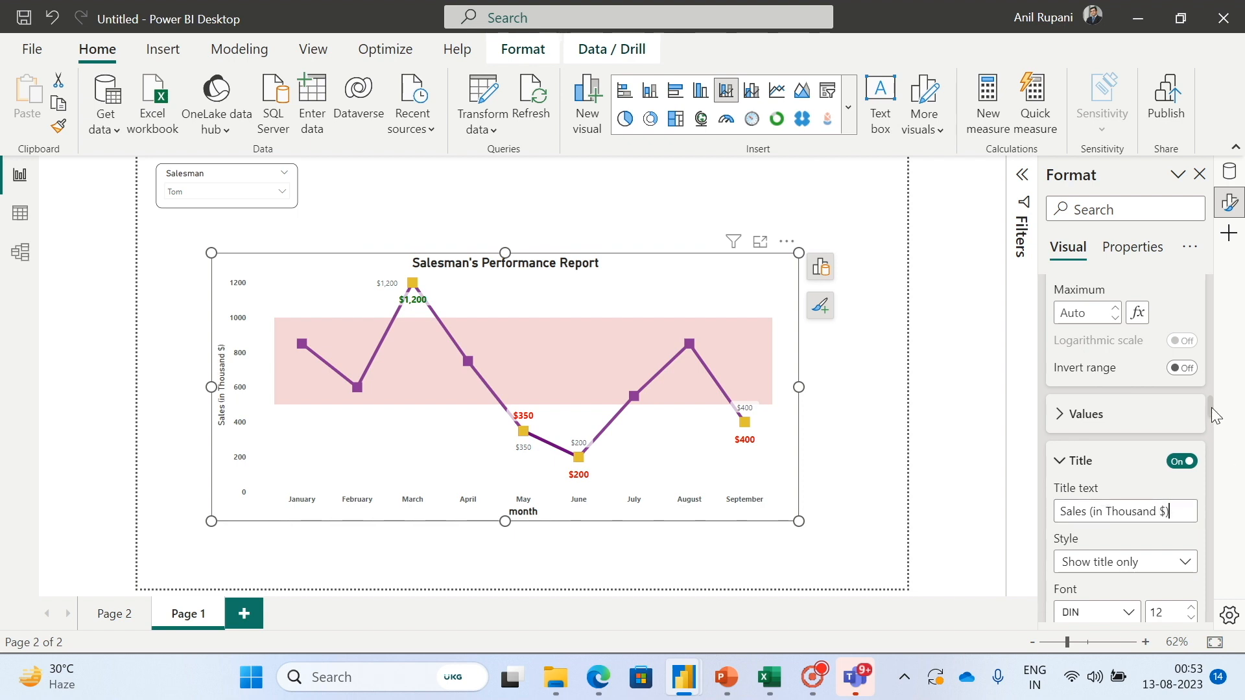
Format the Y-axis title as bold with font size 14 and deselect the chart.
{"action": "left_click_drag", "start_coordinate": [1211, 408], "coordinate": [1212, 418]}
{"action": "left_click", "coordinate": [1065, 480]}
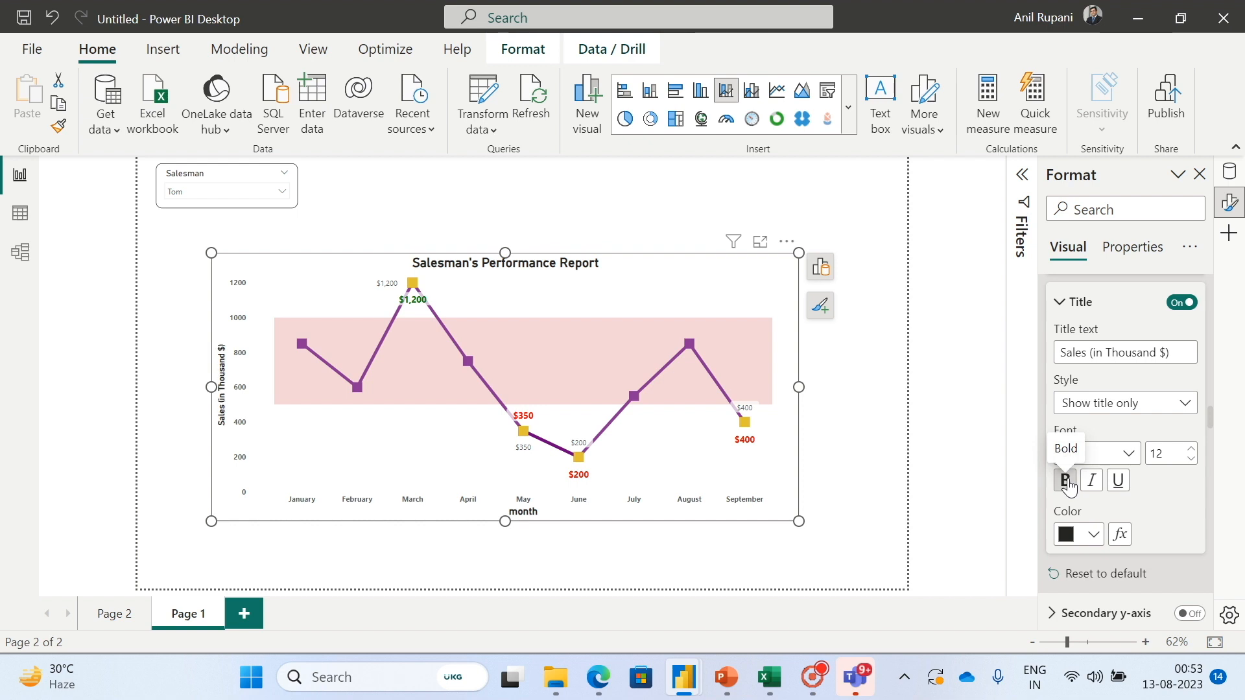
{"action": "left_click", "coordinate": [1191, 449]}
{"action": "left_click", "coordinate": [1192, 449]}
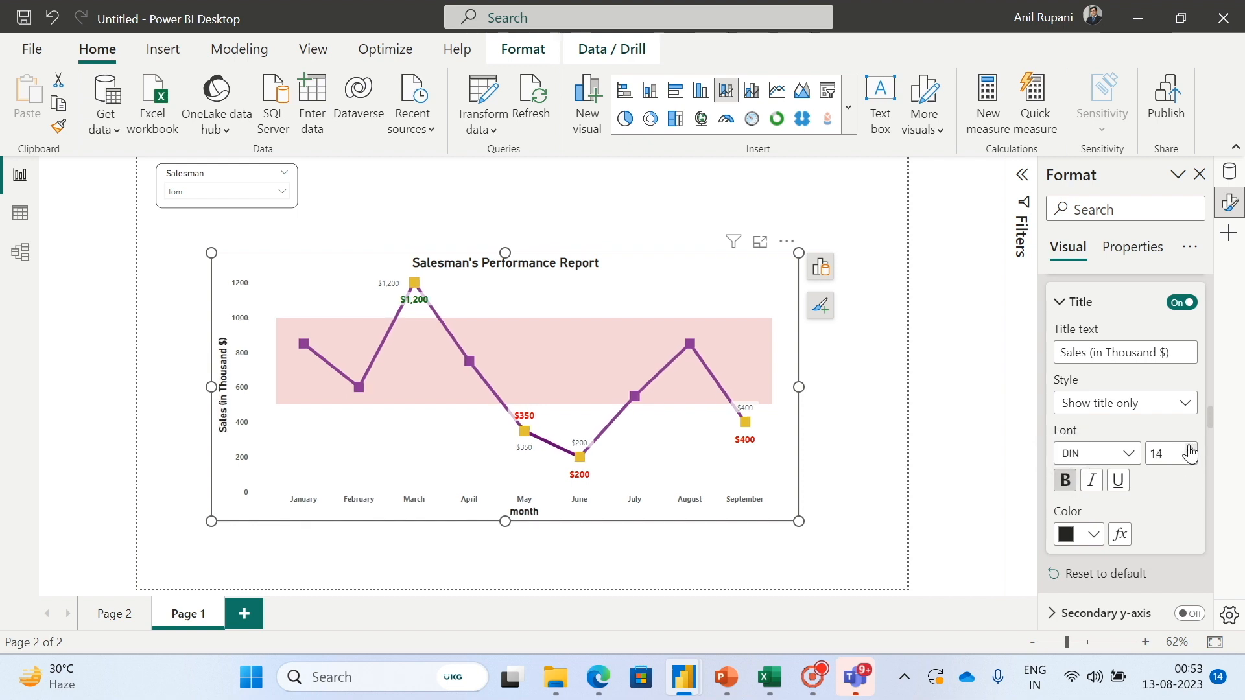
{"action": "left_click", "coordinate": [841, 579]}
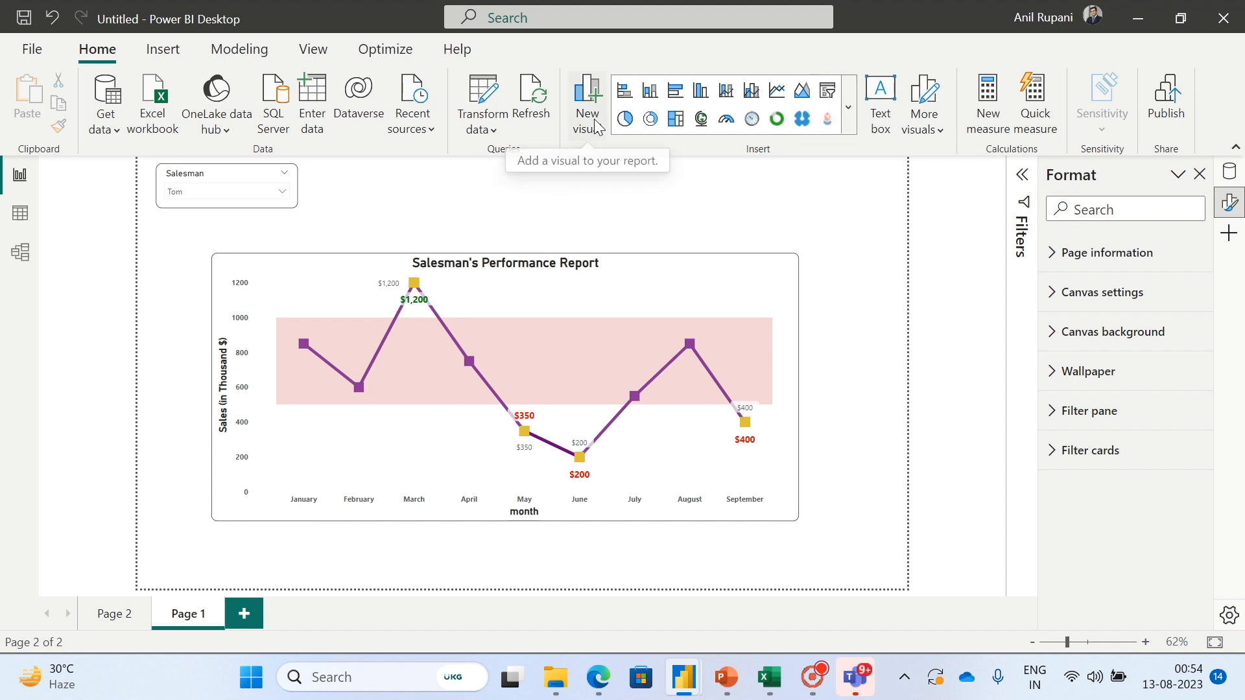
Insert a card visual and shrink it to fit above the right part of the combo chart, clear of the Salesman slicer.
{"action": "left_click", "coordinate": [847, 108]}
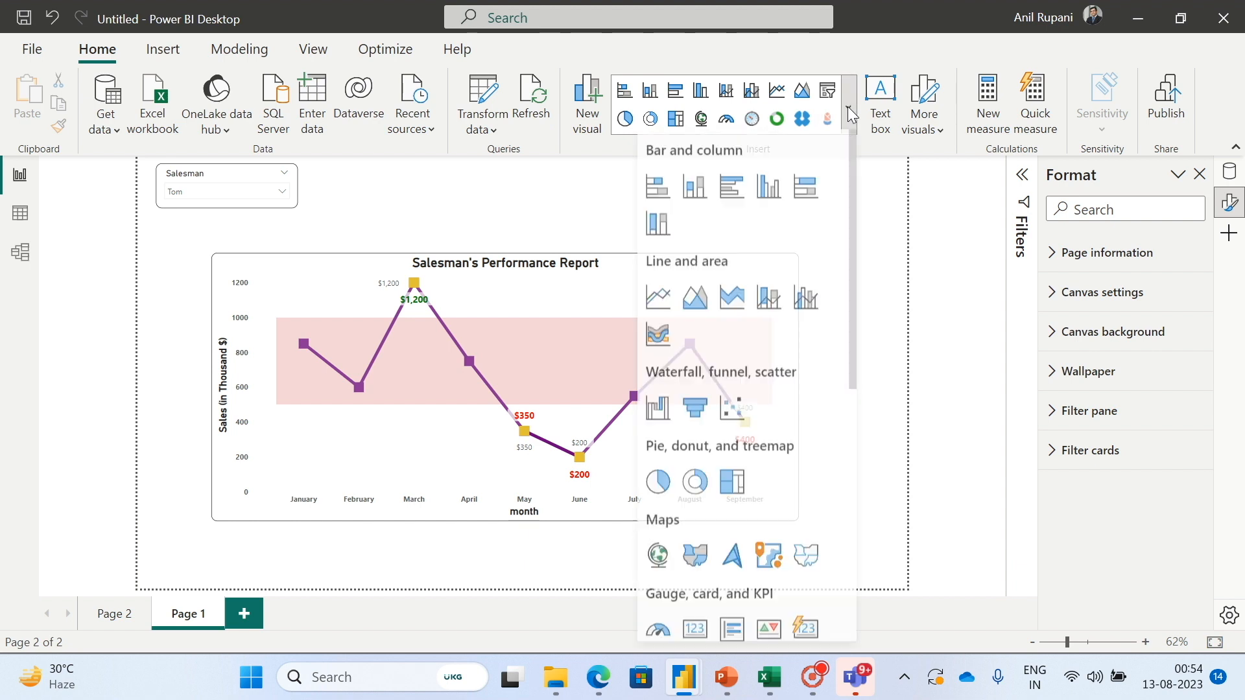
{"action": "left_click_drag", "start_coordinate": [850, 313], "coordinate": [858, 435]}
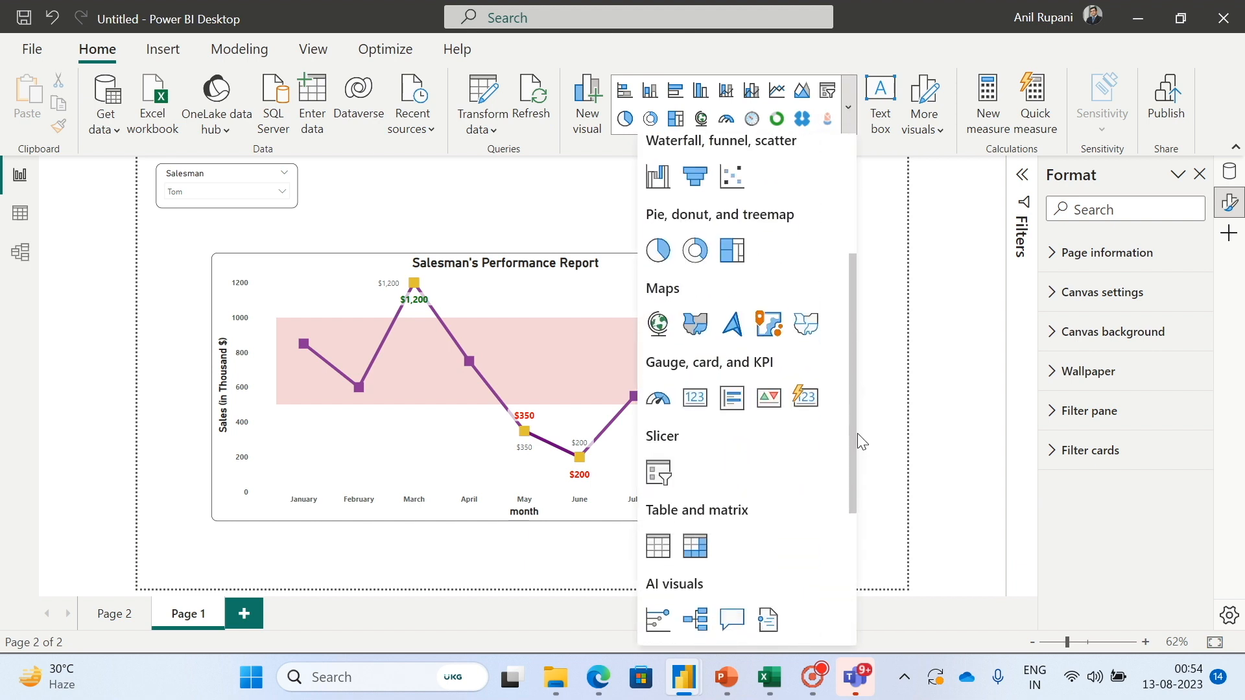
{"action": "left_click", "coordinate": [698, 390]}
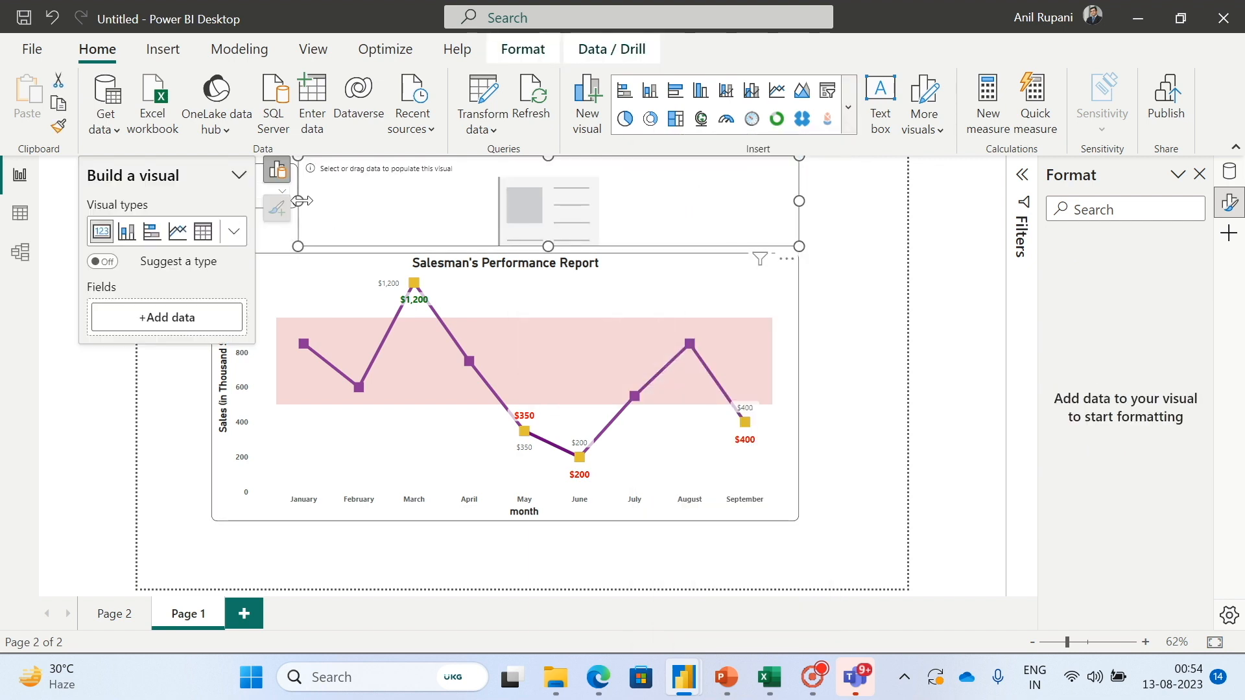
{"action": "left_click_drag", "start_coordinate": [298, 201], "coordinate": [571, 201]}
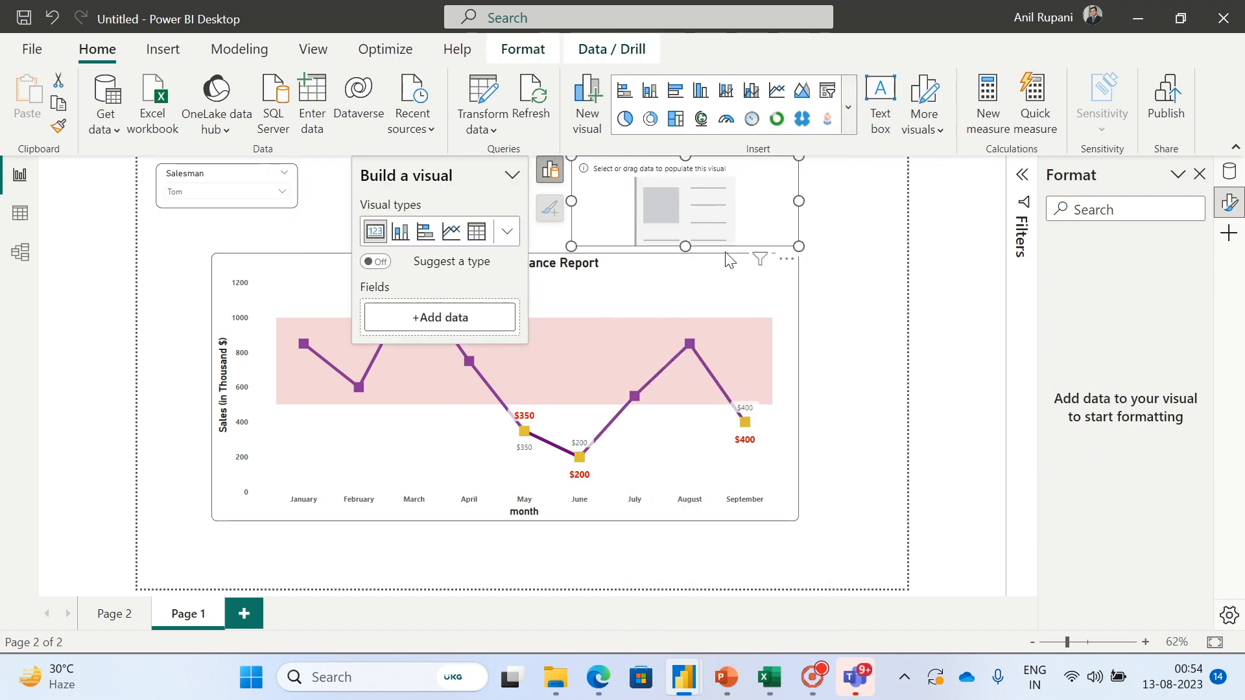
{"action": "left_click_drag", "start_coordinate": [685, 244], "coordinate": [686, 234]}
Add the sales field from Sales_table to the card and resize the card to about 343 wide by 116 high.
{"action": "left_click", "coordinate": [422, 318]}
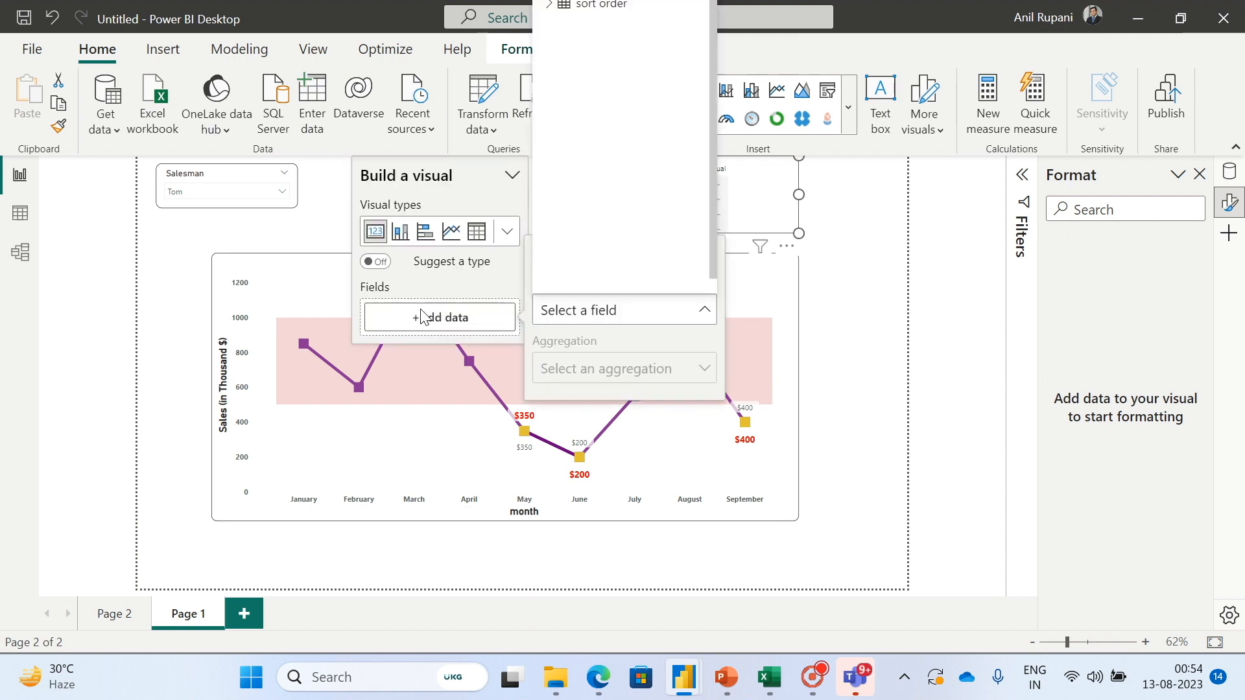
{"action": "left_click", "coordinate": [1230, 174]}
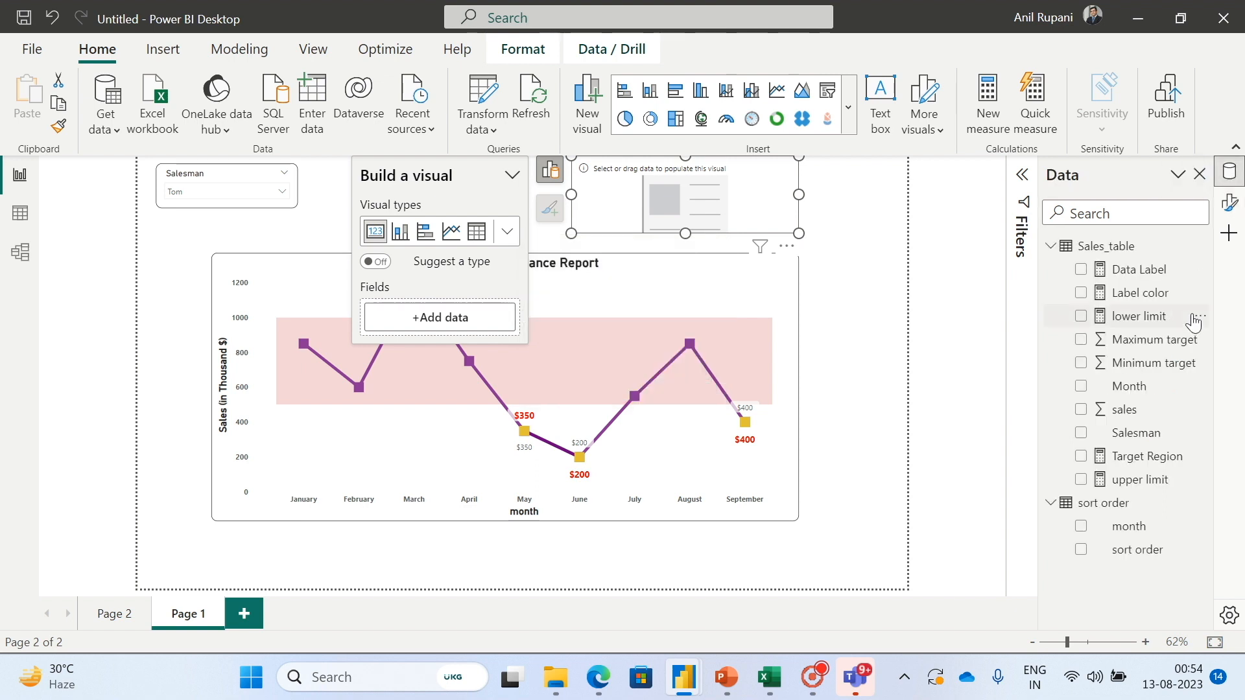
{"action": "left_click", "coordinate": [1129, 418]}
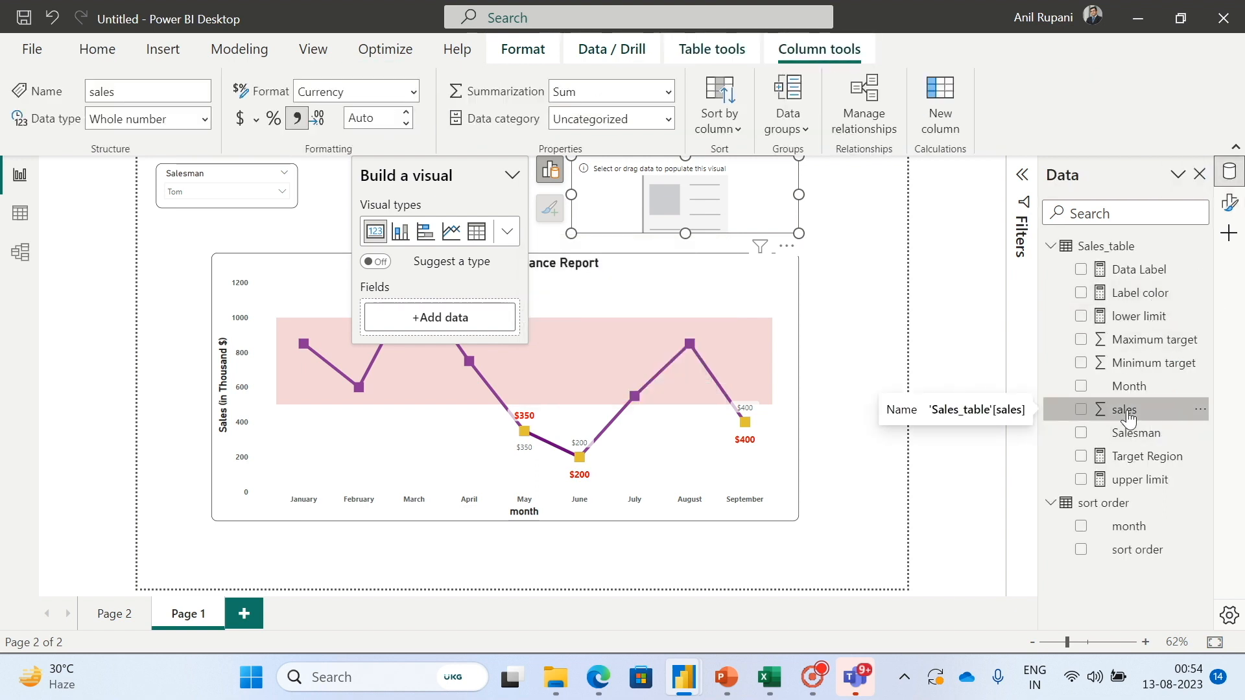
{"action": "left_click_drag", "start_coordinate": [1128, 418], "coordinate": [446, 317]}
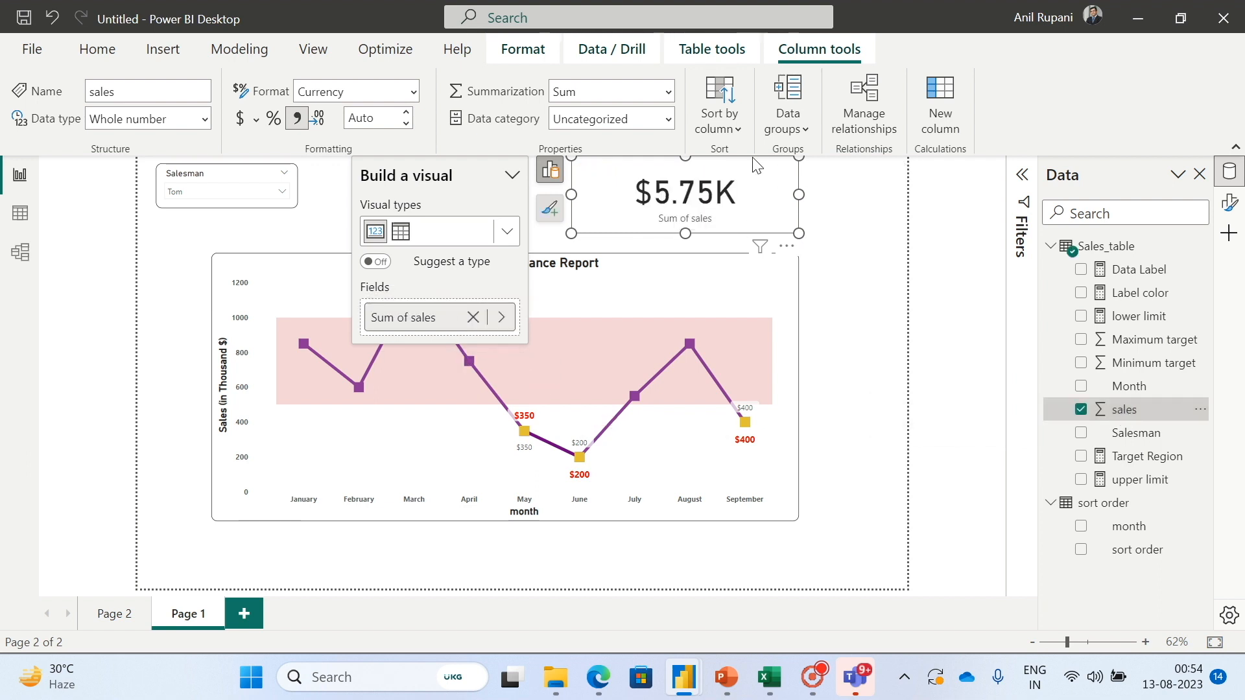
{"action": "left_click_drag", "start_coordinate": [684, 156], "coordinate": [683, 169]}
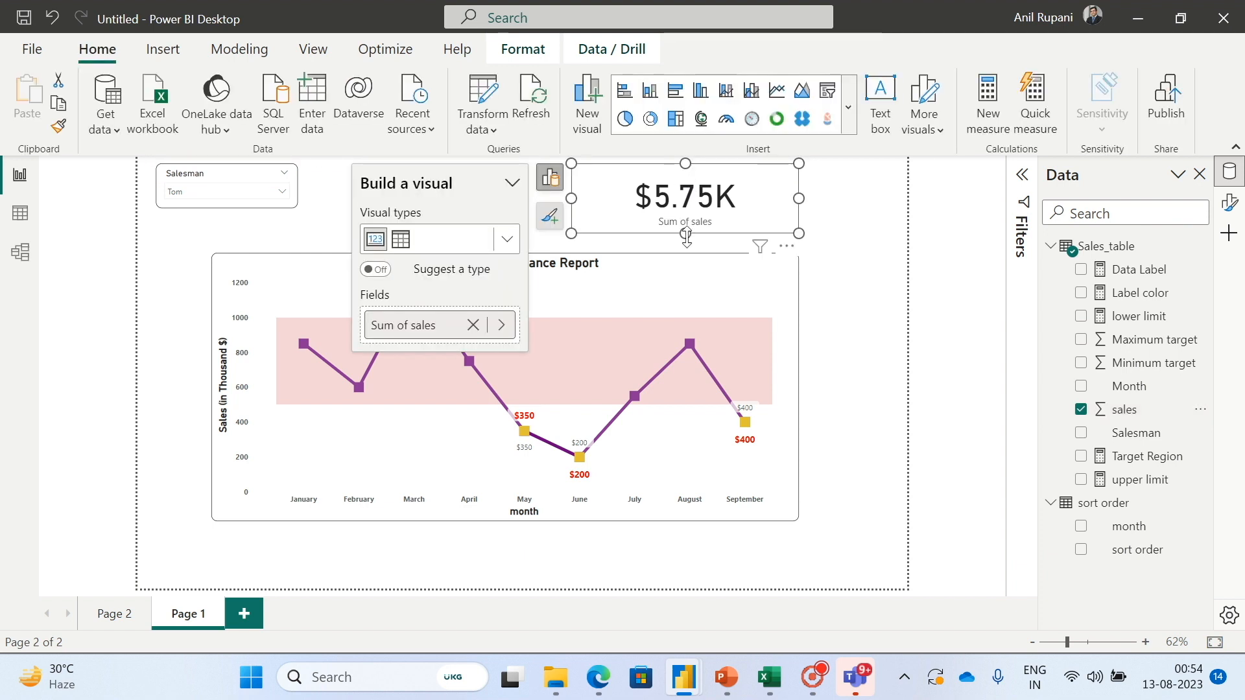
{"action": "left_click_drag", "start_coordinate": [798, 197], "coordinate": [777, 198]}
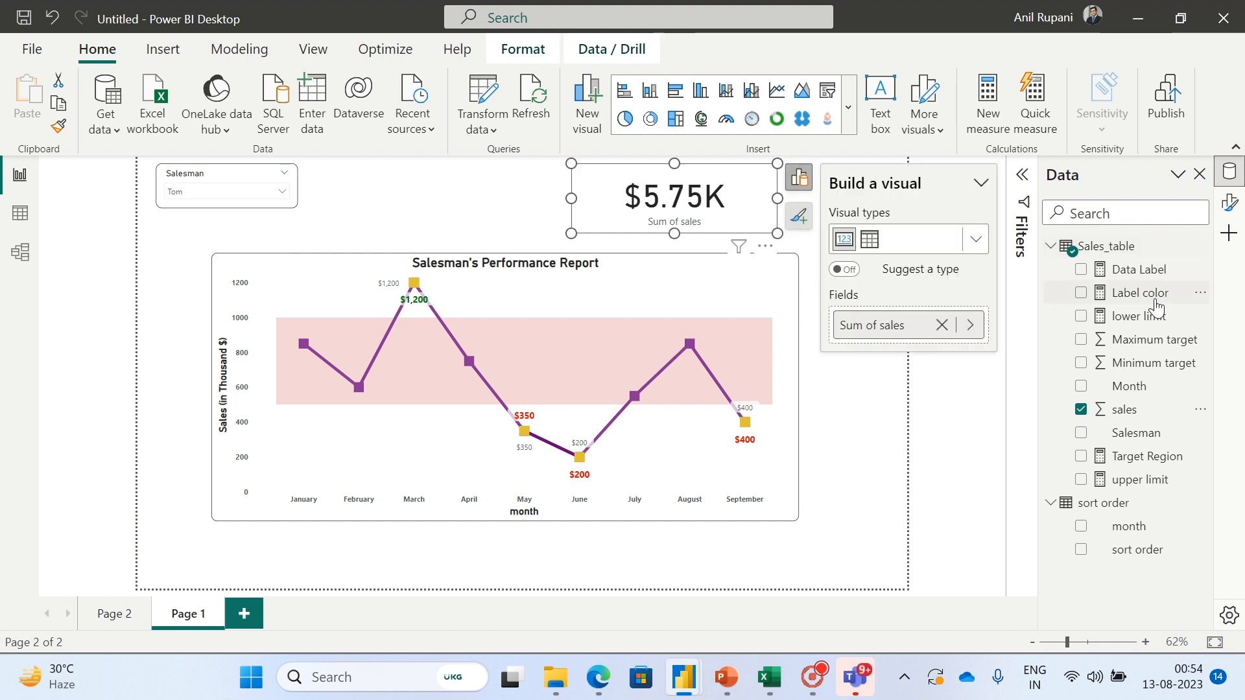
Turn on the card's visual border with 10 px rounded corners.
{"action": "left_click", "coordinate": [1230, 202]}
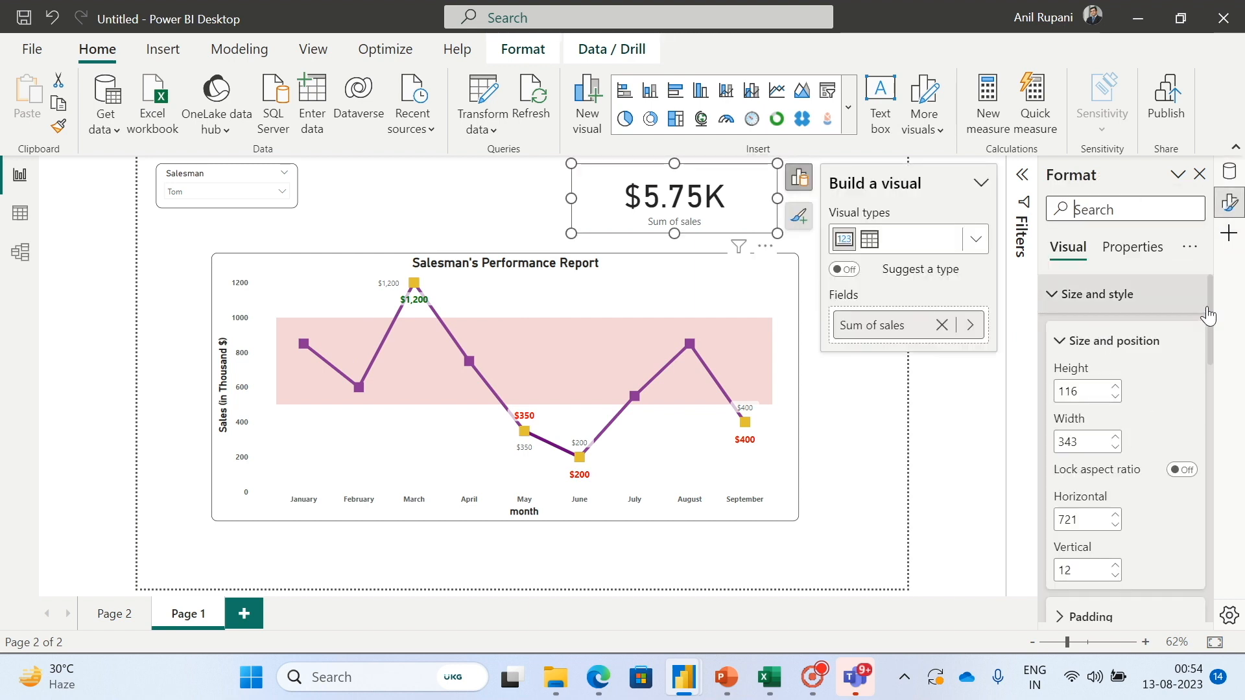
{"action": "left_click_drag", "start_coordinate": [1208, 318], "coordinate": [1225, 407]}
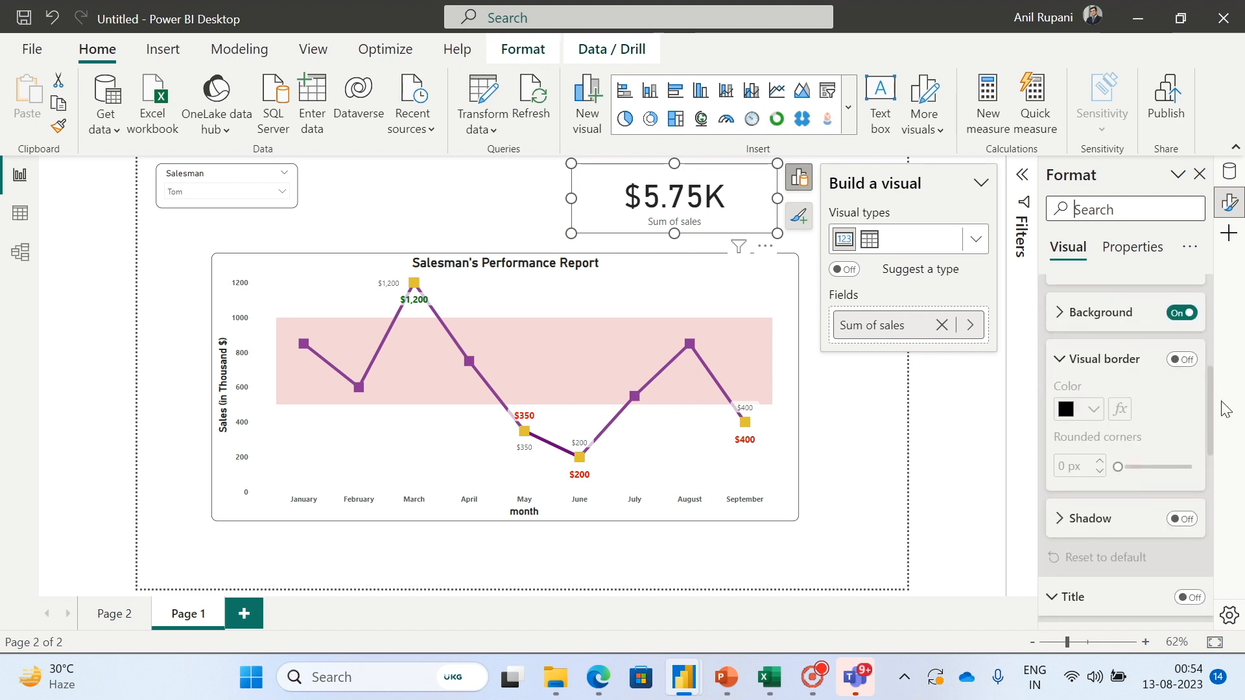
{"action": "left_click", "coordinate": [1181, 359]}
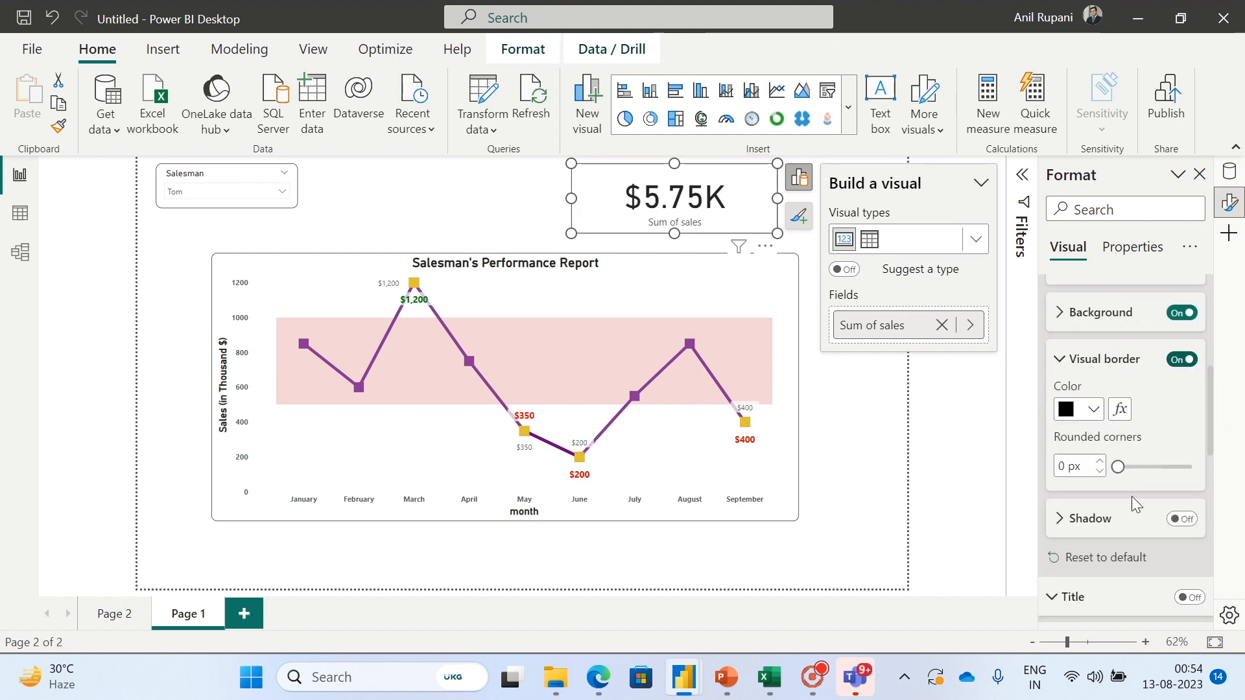
{"action": "left_click_drag", "start_coordinate": [1118, 467], "coordinate": [1143, 467]}
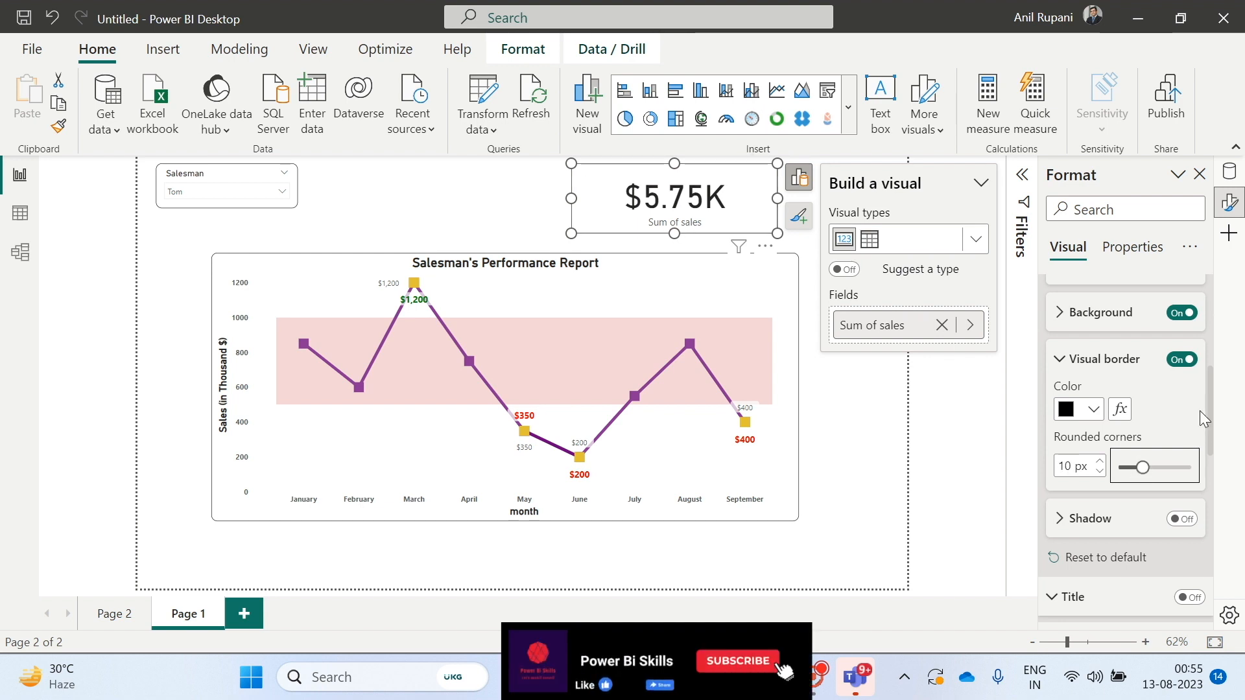
Turn off the category label of the sales card.
{"action": "left_click_drag", "start_coordinate": [1210, 418], "coordinate": [1238, 603]}
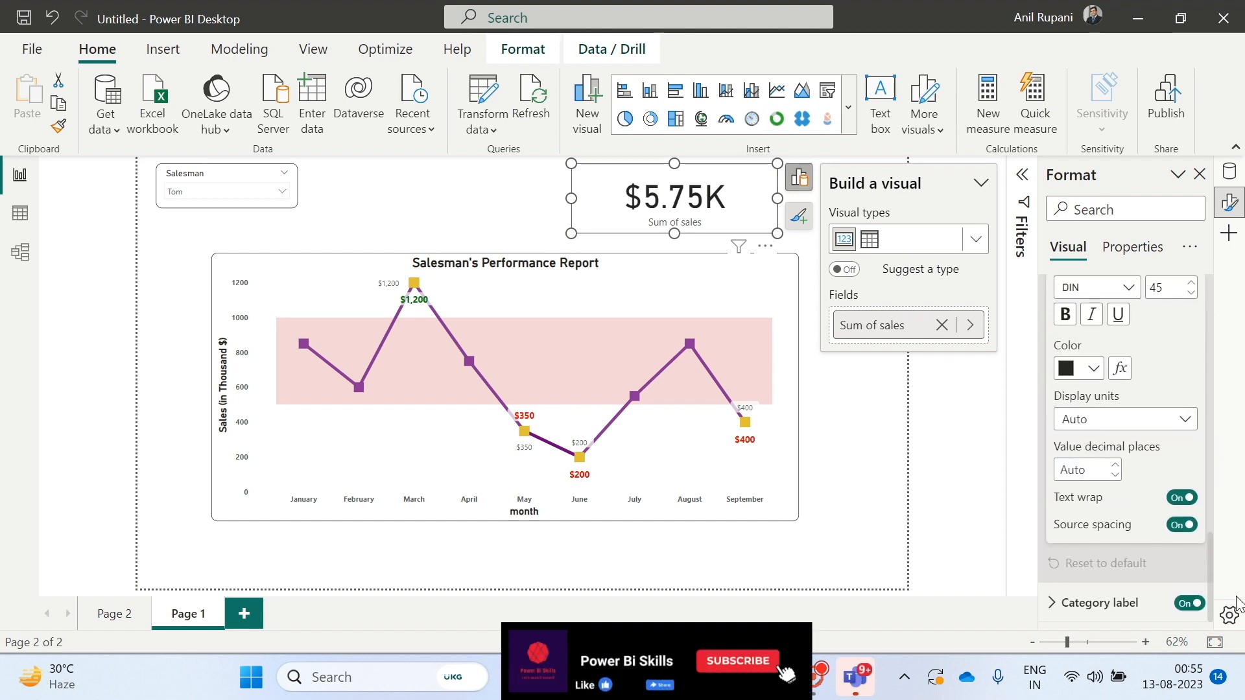
{"action": "left_click", "coordinate": [1184, 606]}
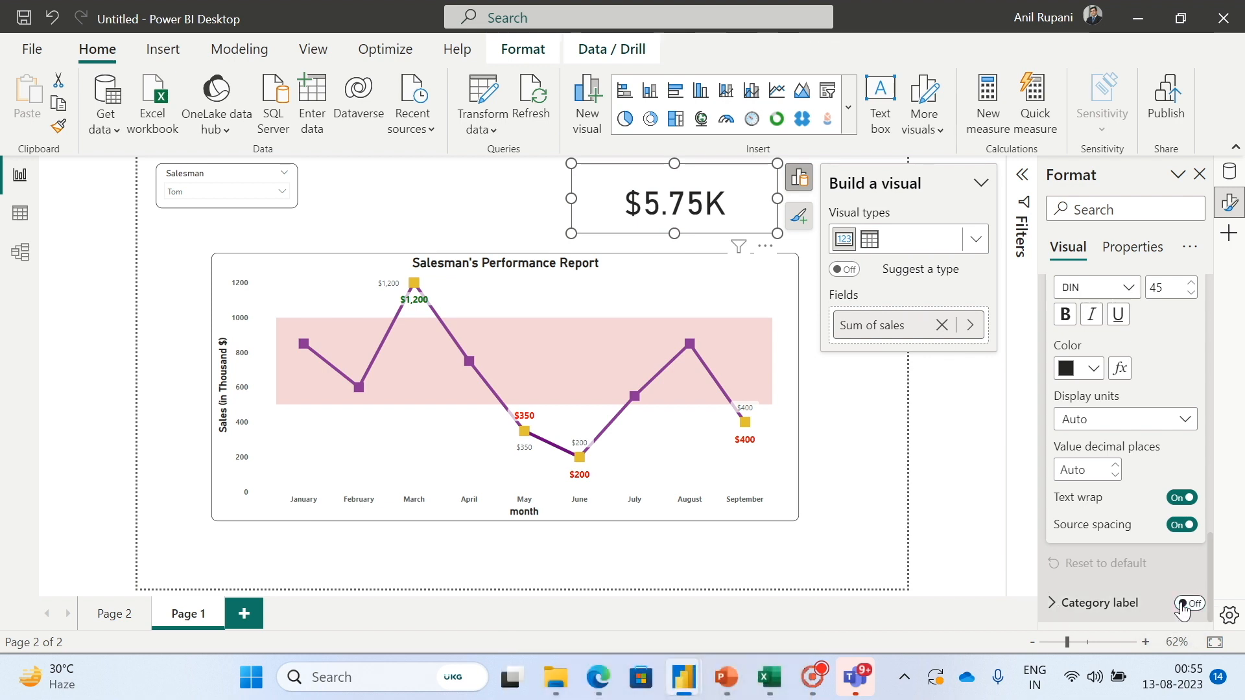
{"action": "left_click_drag", "start_coordinate": [1211, 548], "coordinate": [1233, 439]}
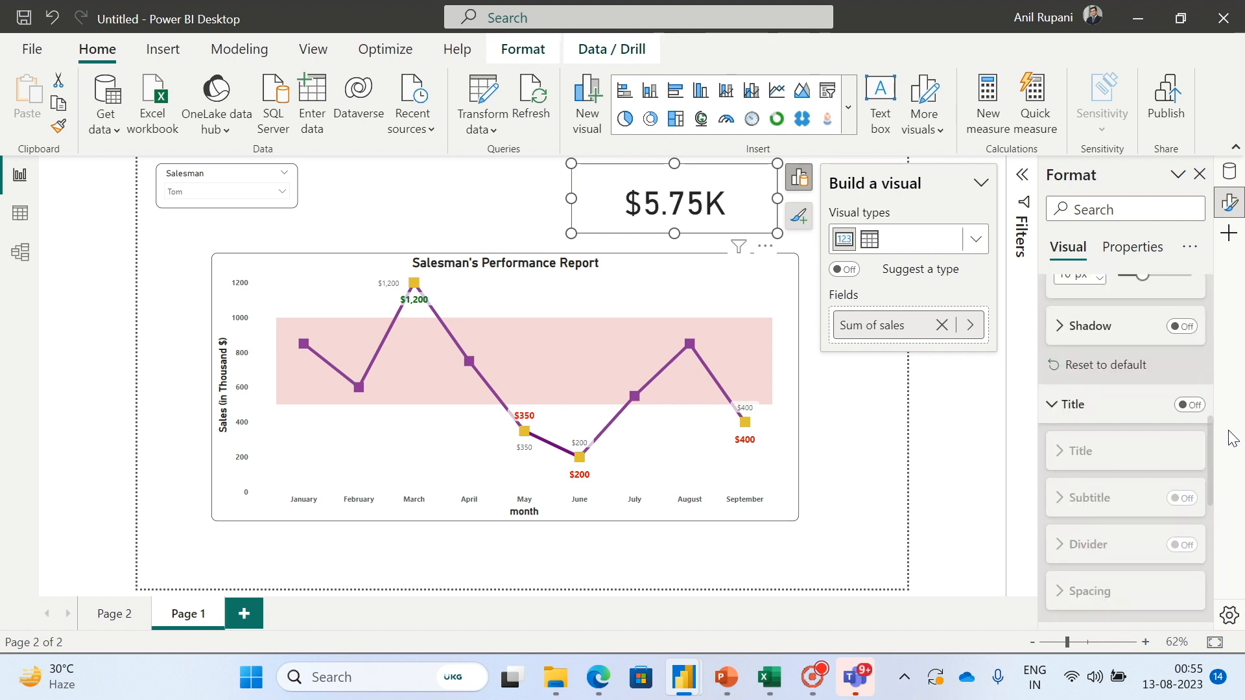
Turn on the sales card's title, set its text to "Total Sales" and make it bold.
{"action": "left_click", "coordinate": [1195, 407]}
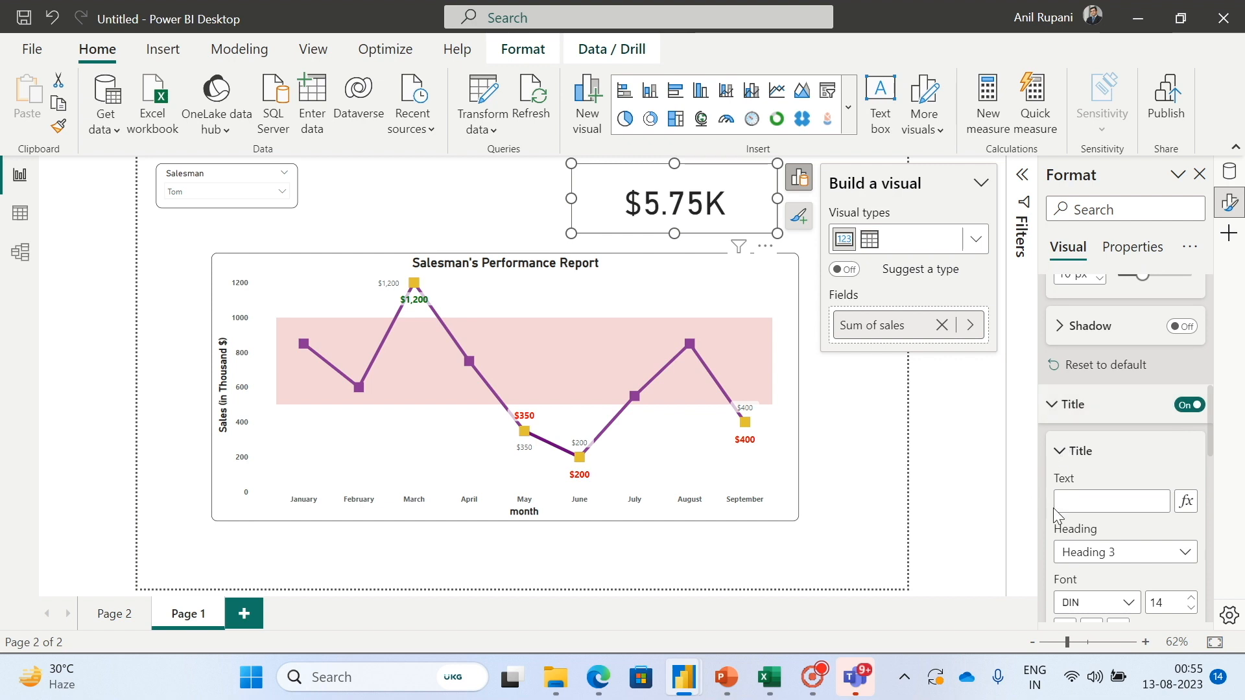
{"action": "type", "text": "Total"}
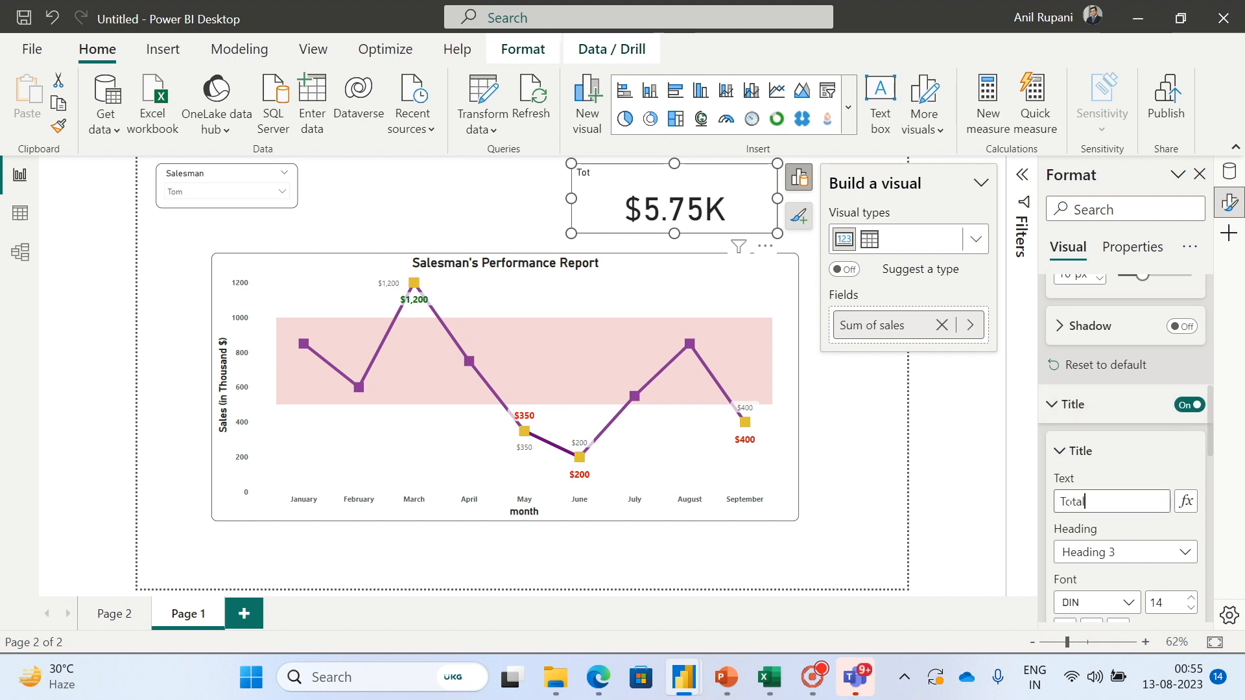
{"action": "type", "text": " Sales"}
{"action": "scroll", "coordinate": [1206, 448], "scroll_direction": "down", "scroll_amount": 3}
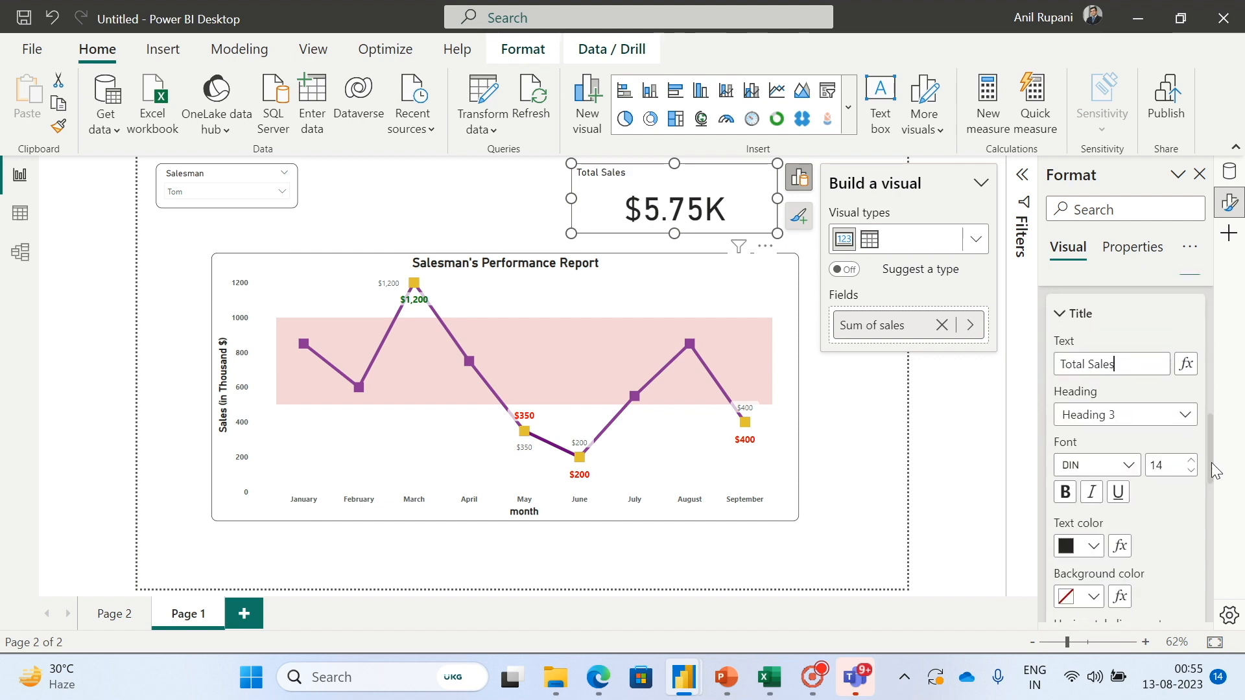
{"action": "left_click", "coordinate": [1065, 492]}
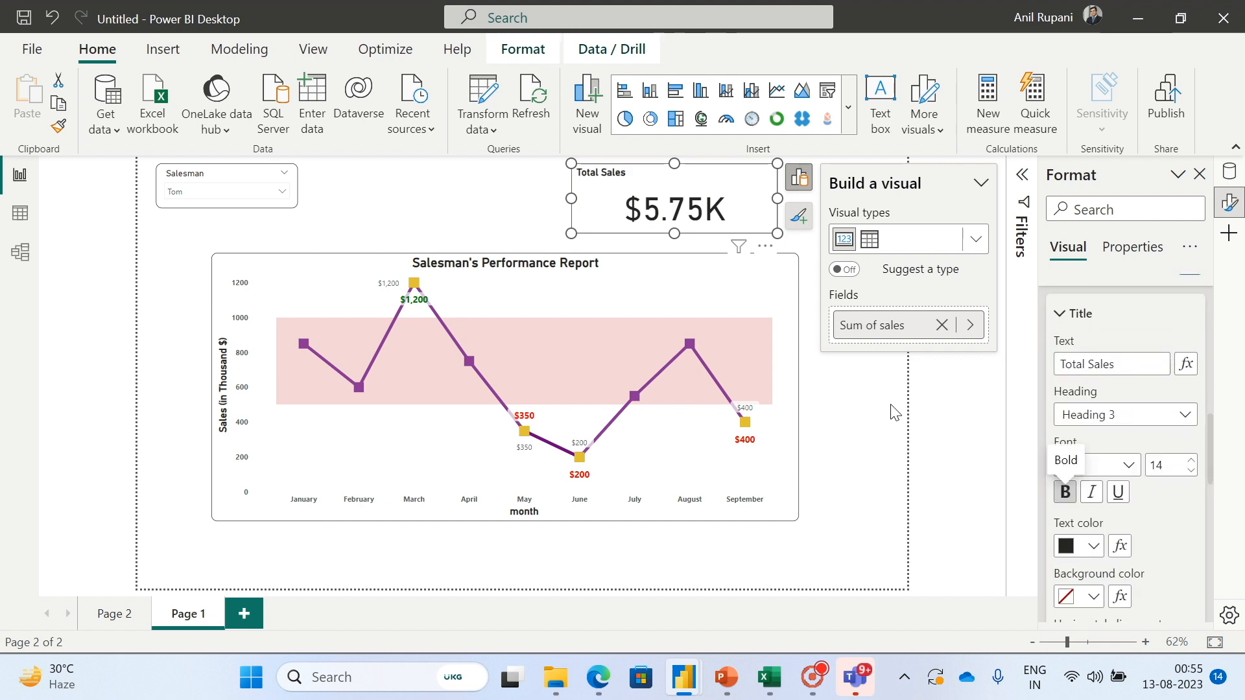
Shrink the Total Sales card slightly from its lower and left edges, and deselect it.
{"action": "left_click_drag", "start_coordinate": [674, 233], "coordinate": [674, 224]}
{"action": "left_click_drag", "start_coordinate": [572, 191], "coordinate": [599, 191]}
{"action": "left_click", "coordinate": [860, 409]}
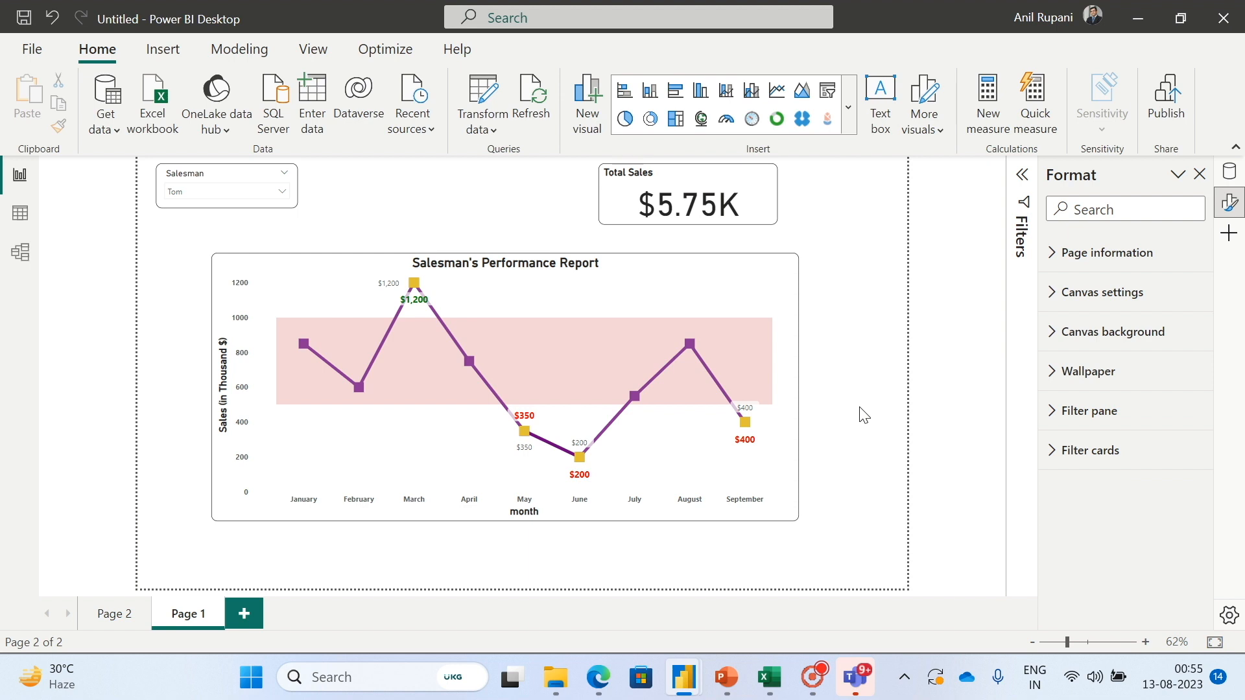
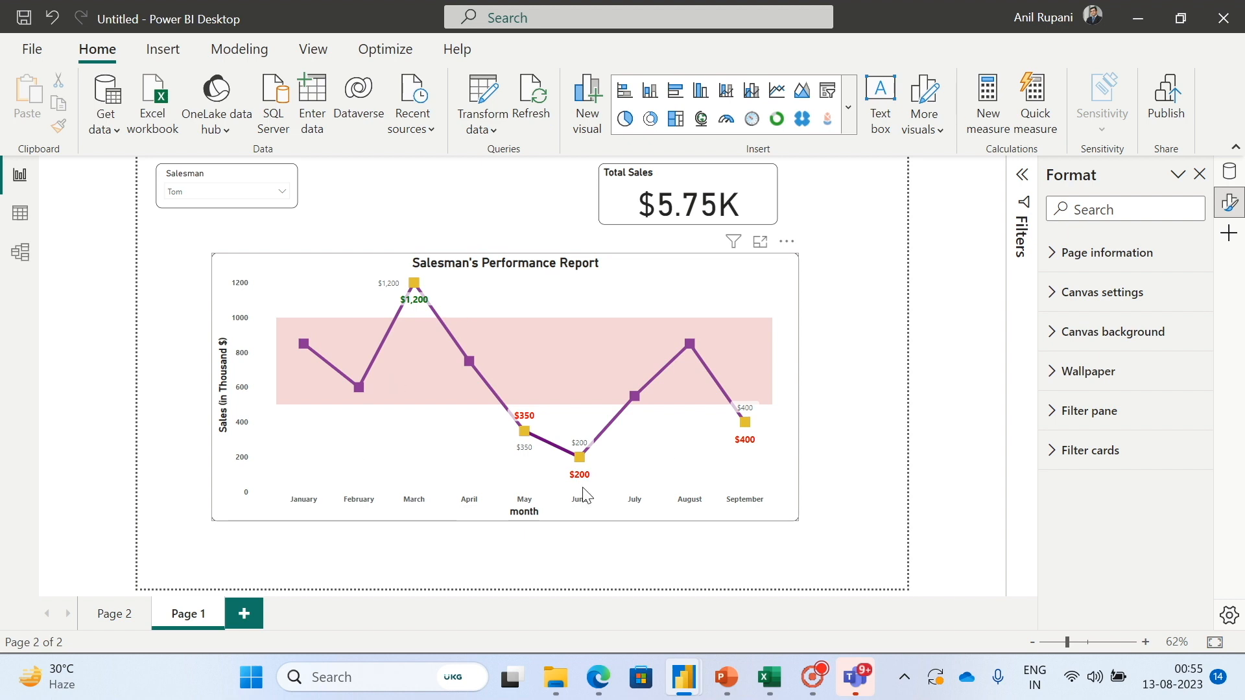
Filter the report by the first, second and again the first listed salesman to compare monthly points and total sales.
{"action": "left_click", "coordinate": [282, 202]}
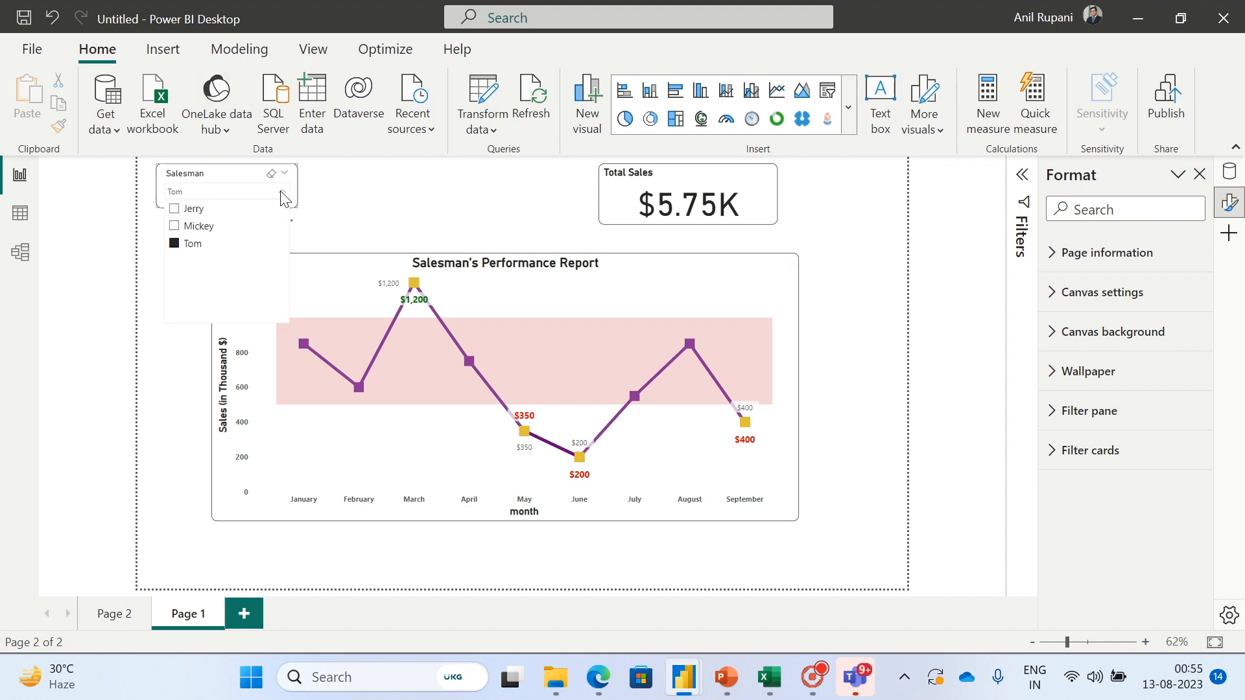
{"action": "left_click", "coordinate": [173, 211]}
{"action": "left_click", "coordinate": [384, 200]}
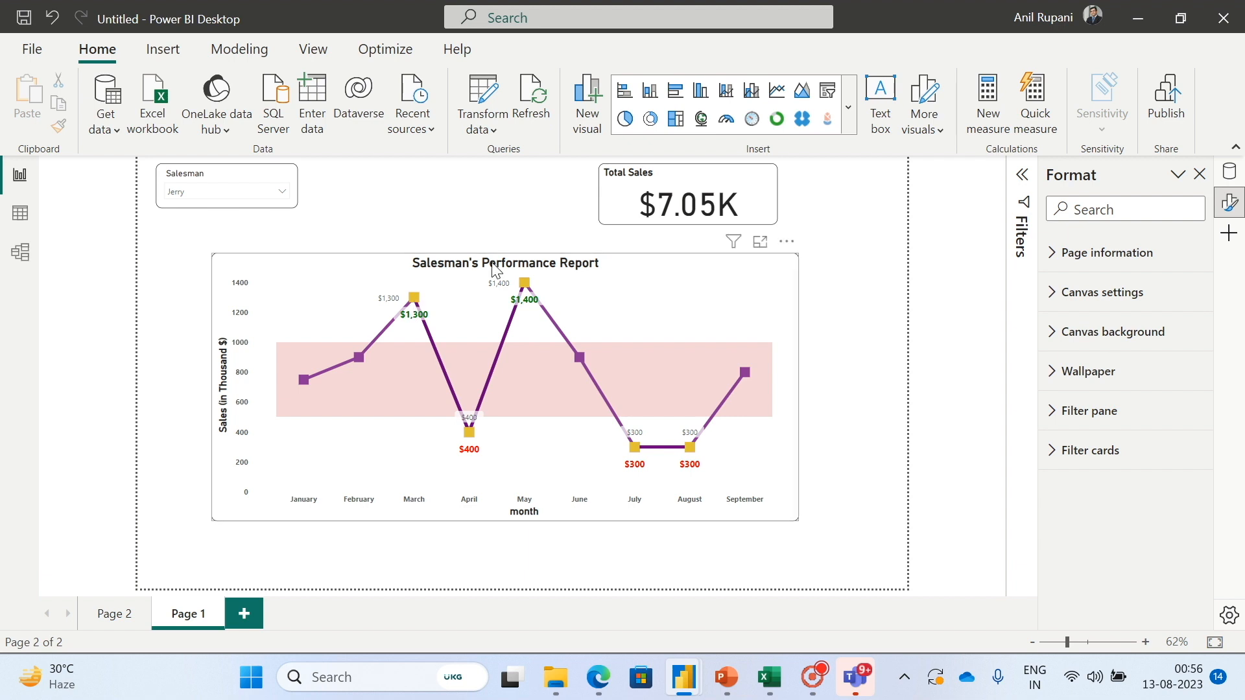
{"action": "left_click", "coordinate": [282, 192]}
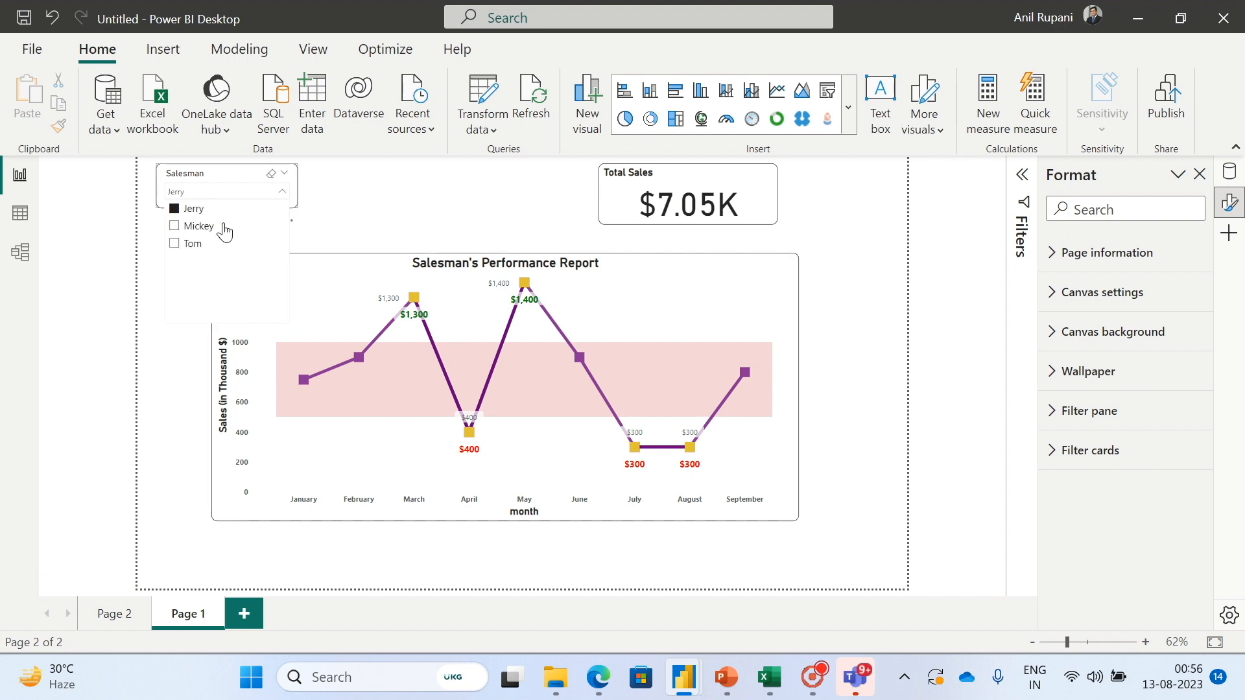
{"action": "left_click", "coordinate": [175, 227]}
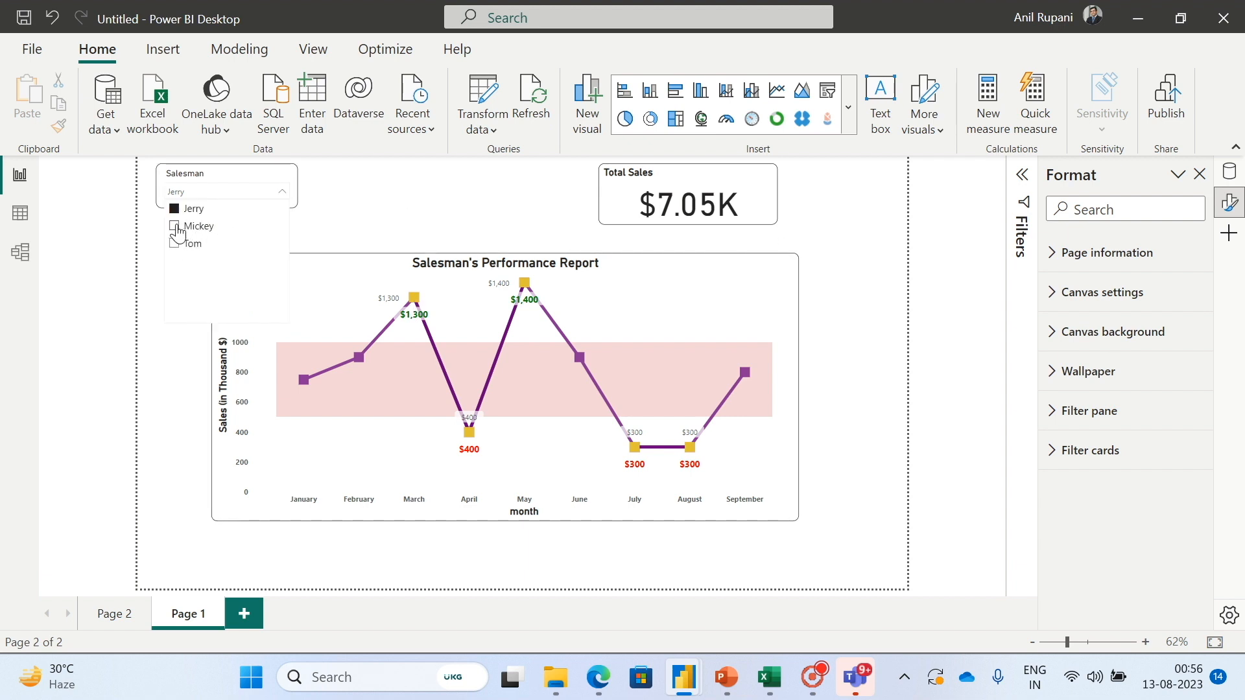
{"action": "left_click", "coordinate": [402, 197]}
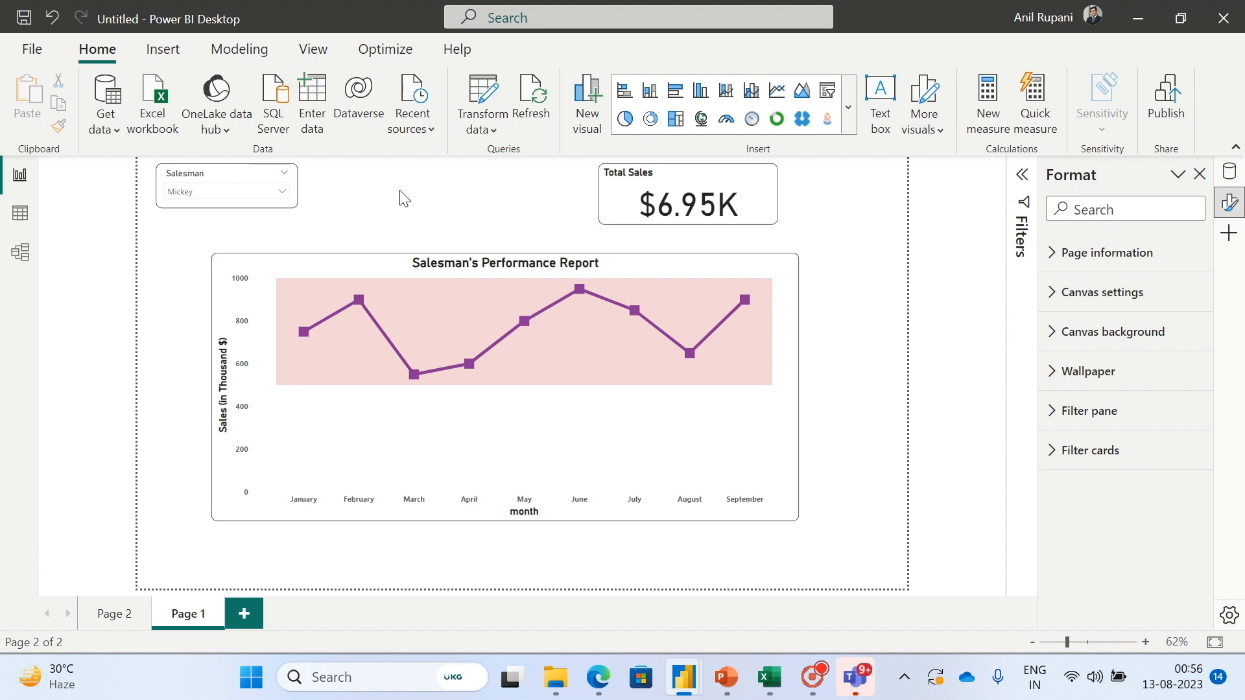
{"action": "left_click", "coordinate": [282, 192]}
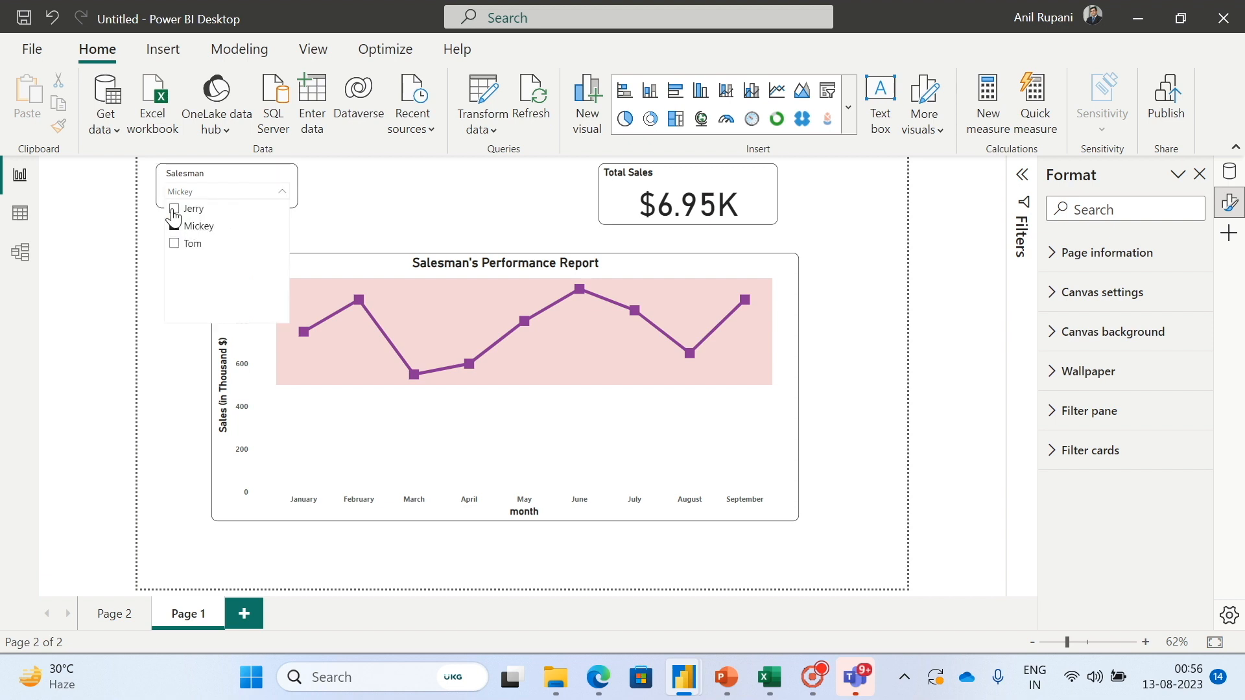
{"action": "left_click", "coordinate": [173, 210]}
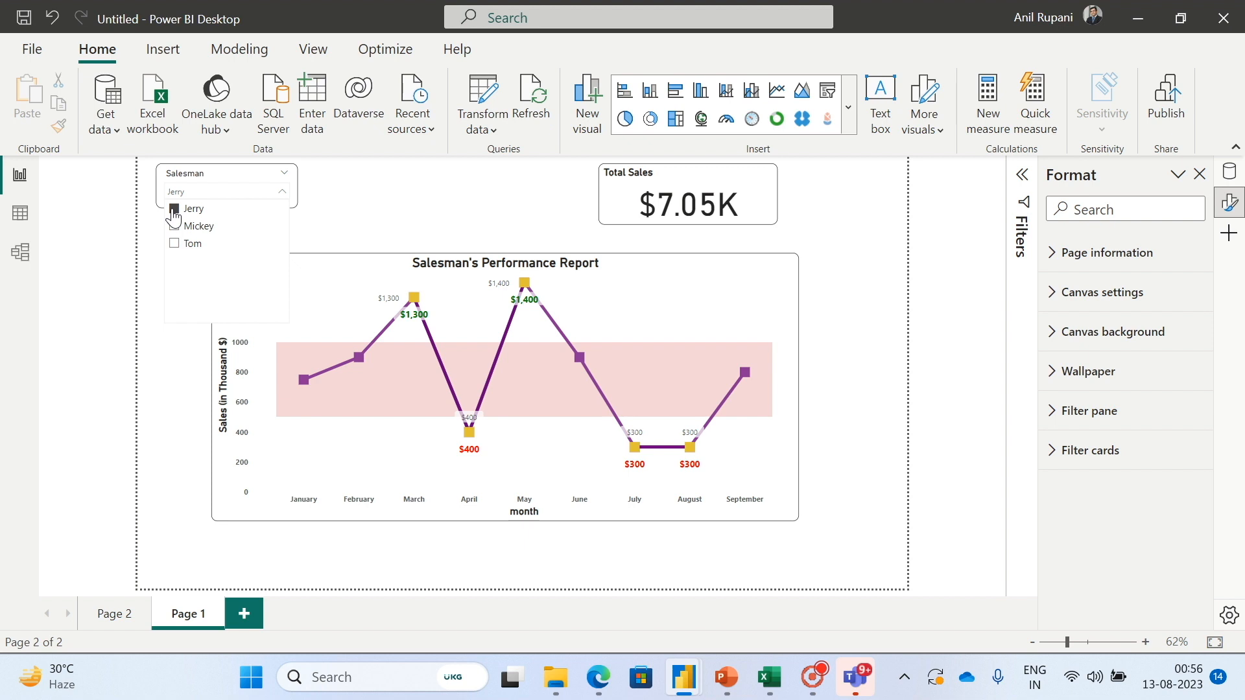
{"action": "left_click", "coordinate": [403, 188]}
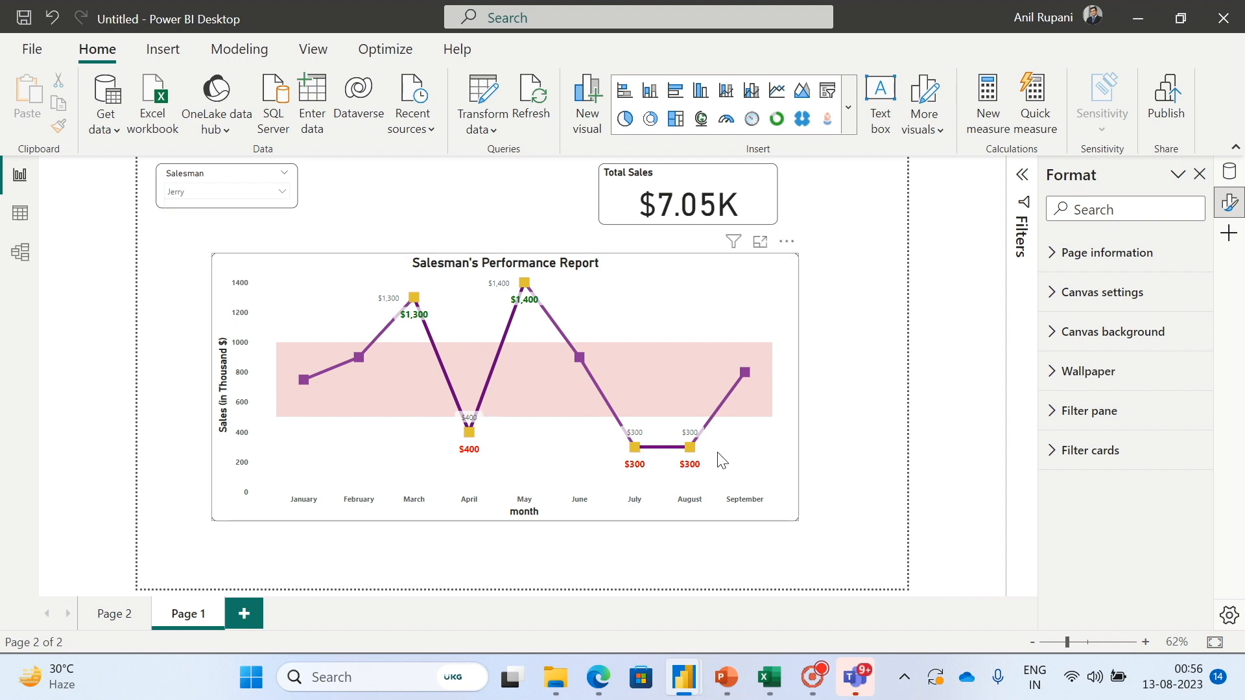
{"action": "mouse_move", "coordinate": [721, 460]}
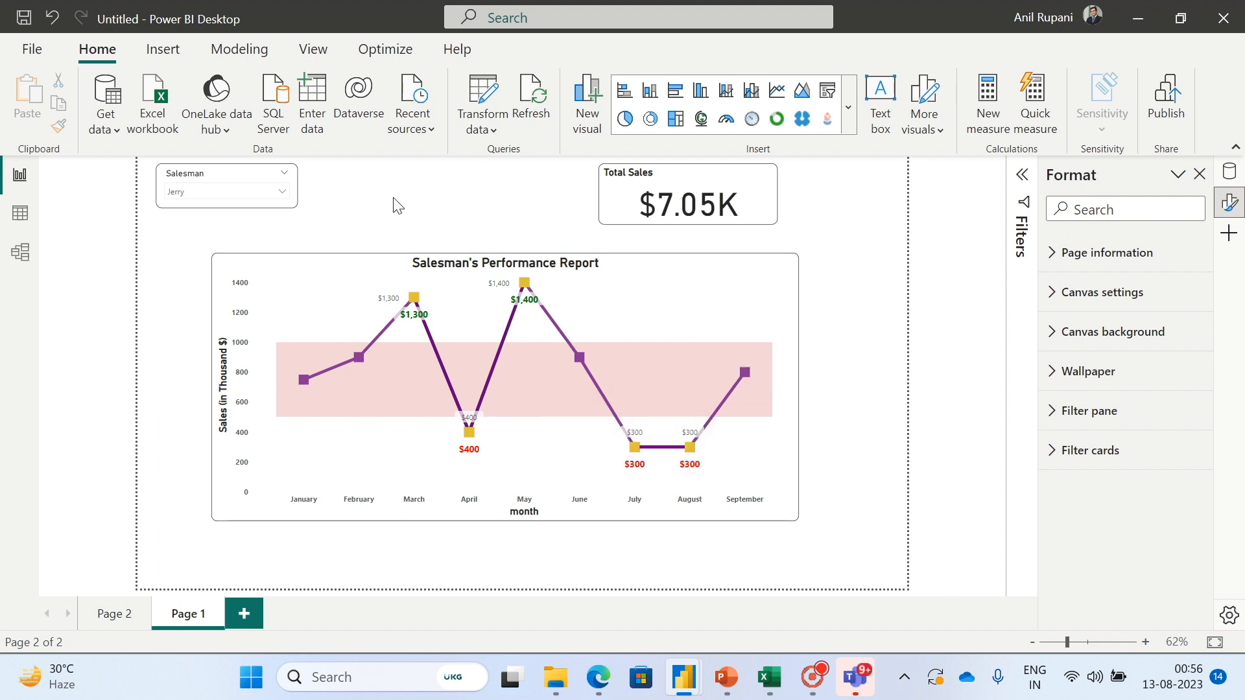
Switch the Salesman filter to the third, second, first and again the second listed name to compare sales with the target region.
{"action": "left_click", "coordinate": [282, 192]}
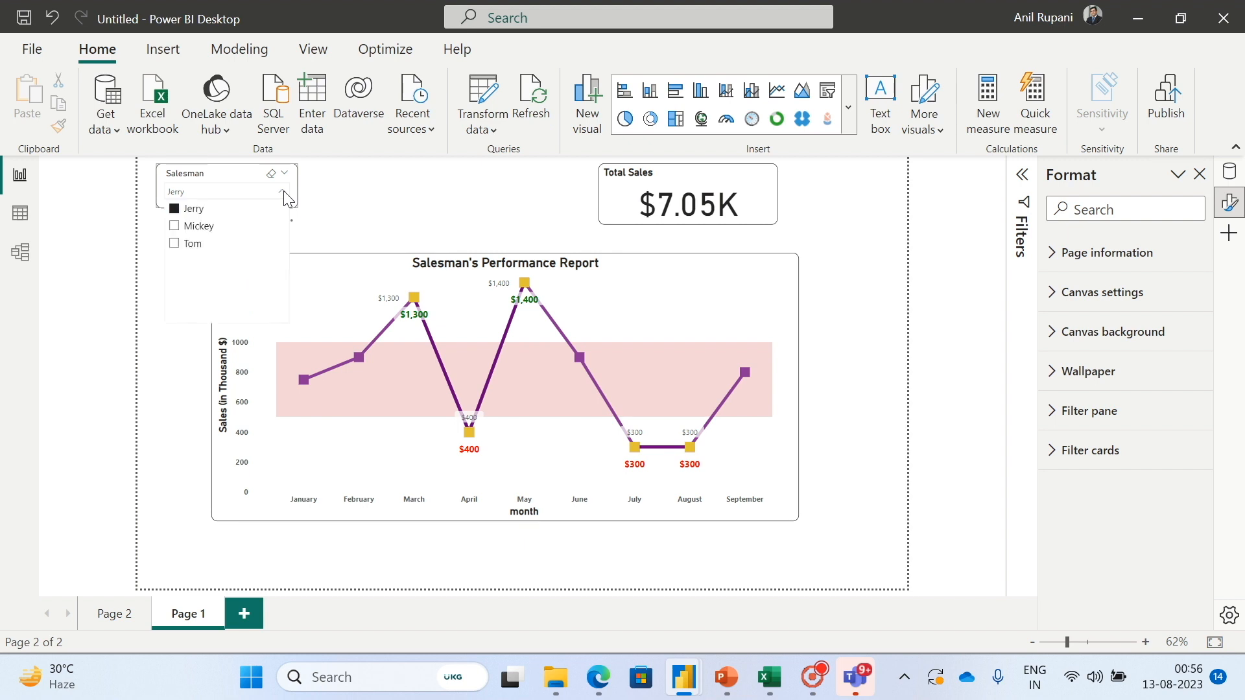
{"action": "left_click", "coordinate": [175, 244]}
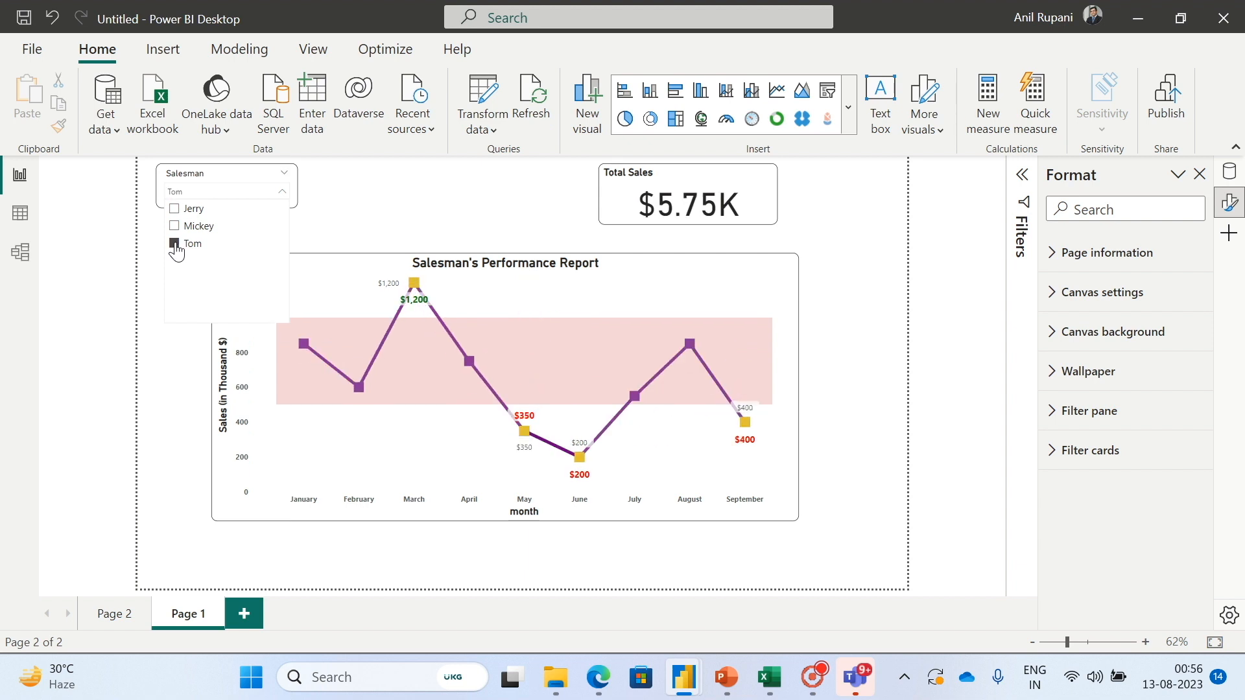
{"action": "left_click", "coordinate": [175, 227]}
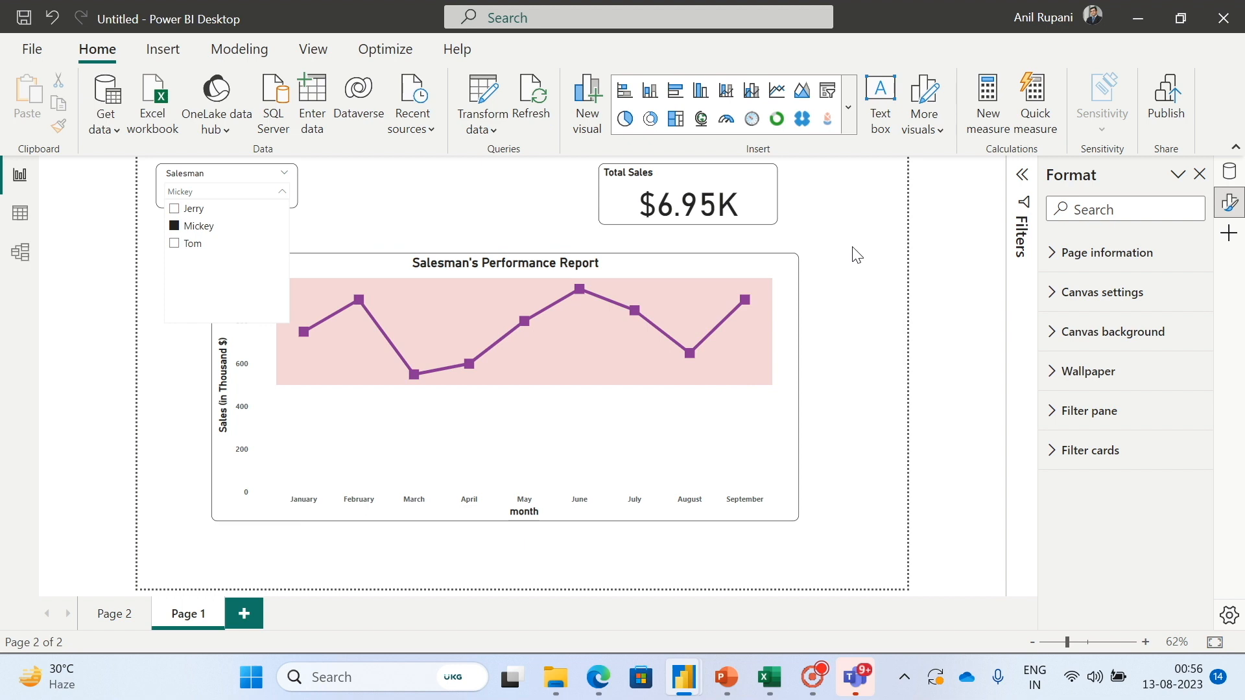
{"action": "left_click", "coordinate": [393, 192]}
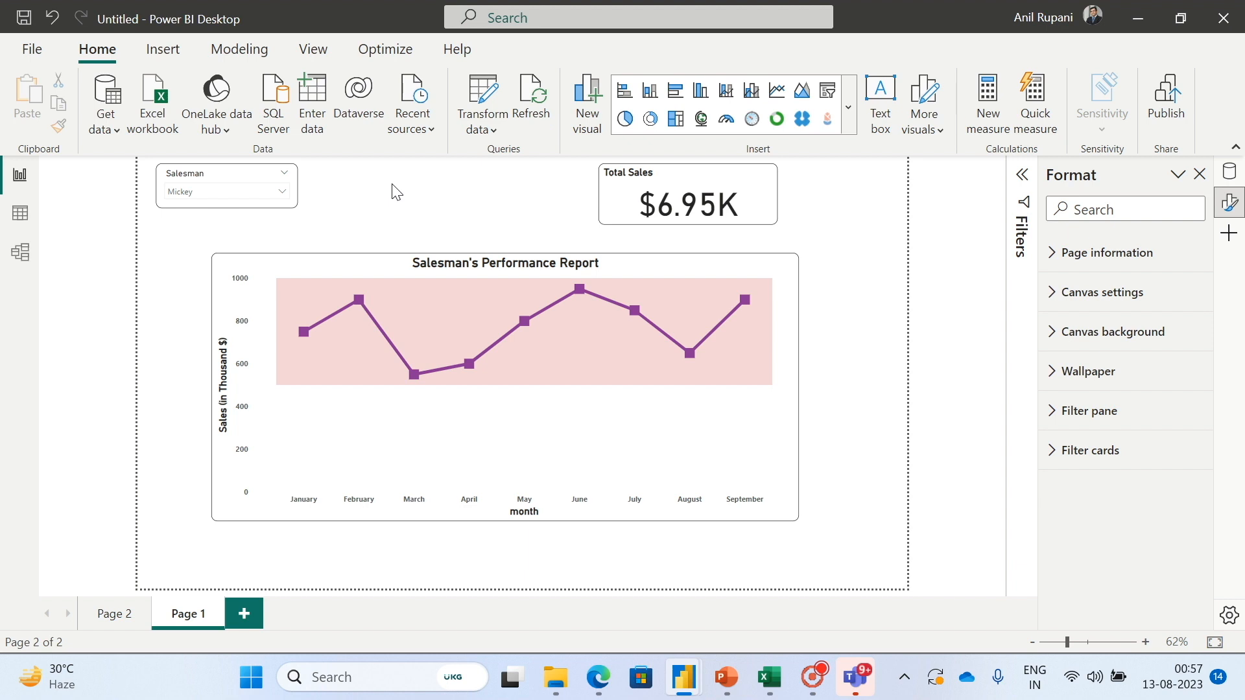
{"action": "left_click", "coordinate": [279, 194]}
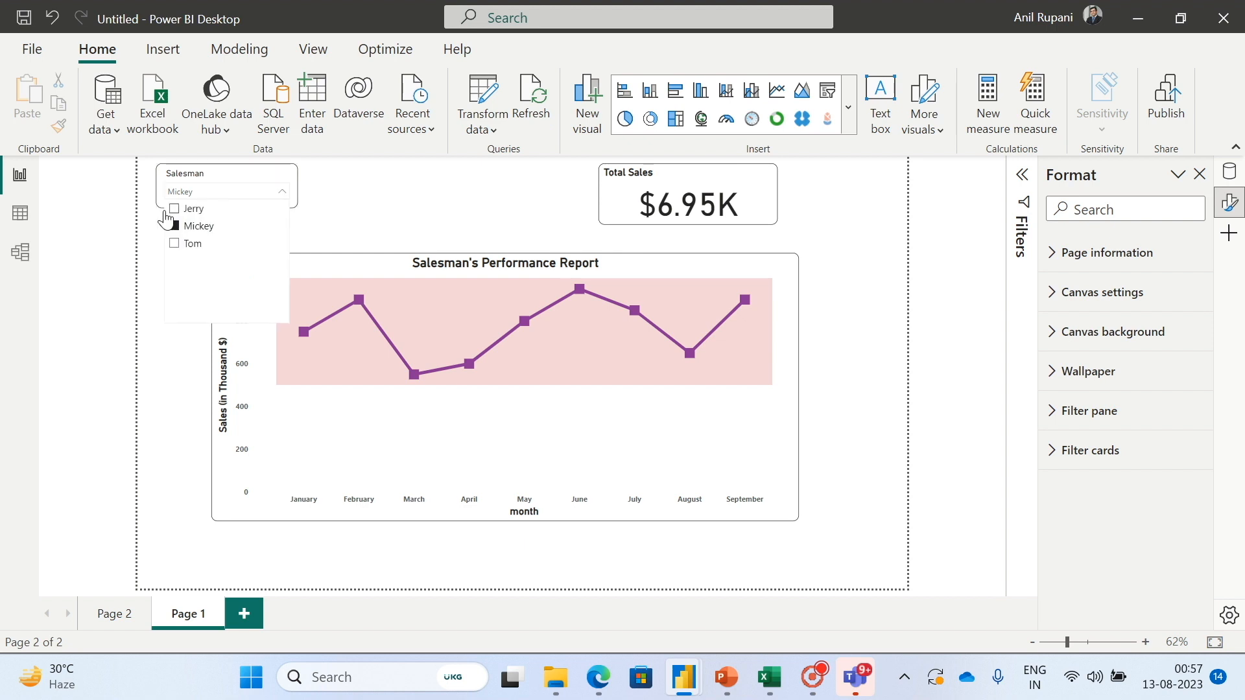
{"action": "left_click", "coordinate": [173, 209]}
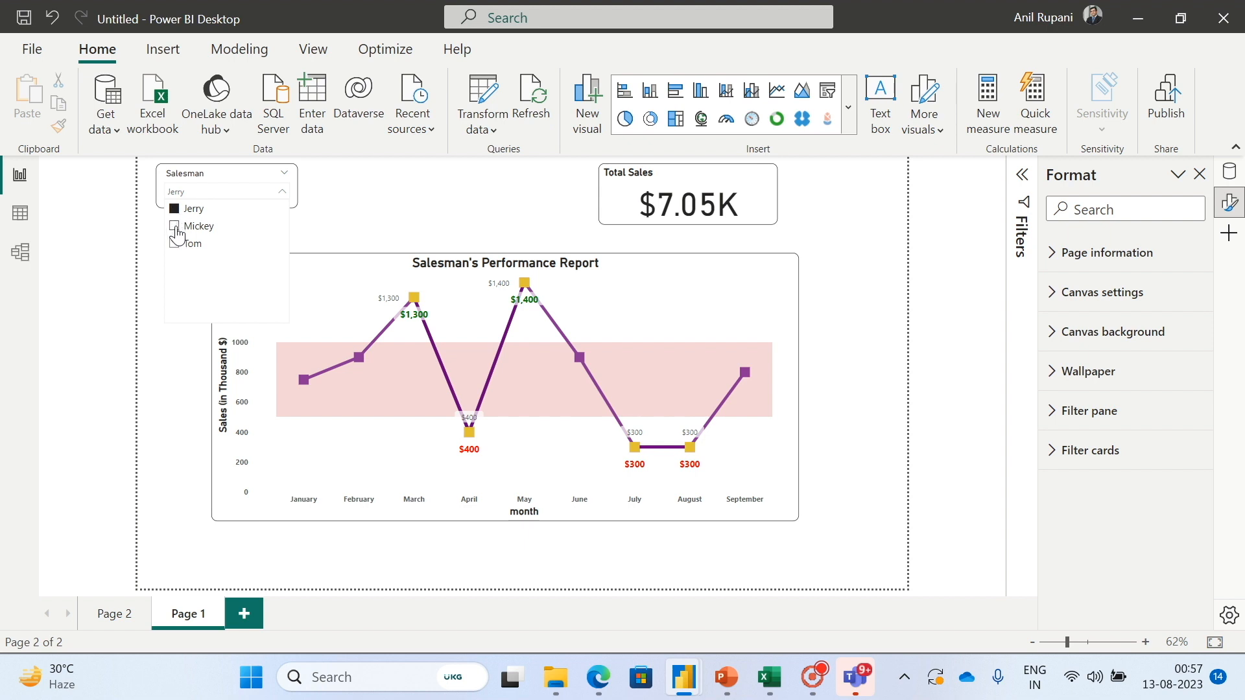
{"action": "left_click", "coordinate": [174, 226]}
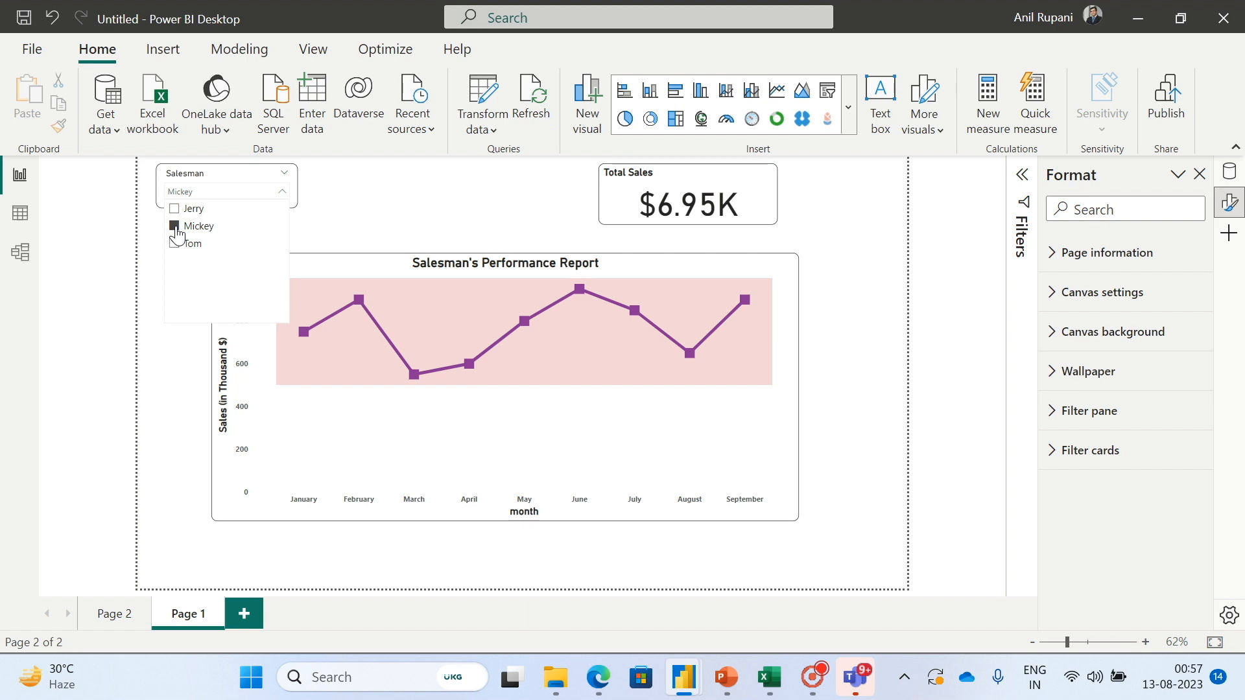
{"action": "left_click", "coordinate": [344, 207]}
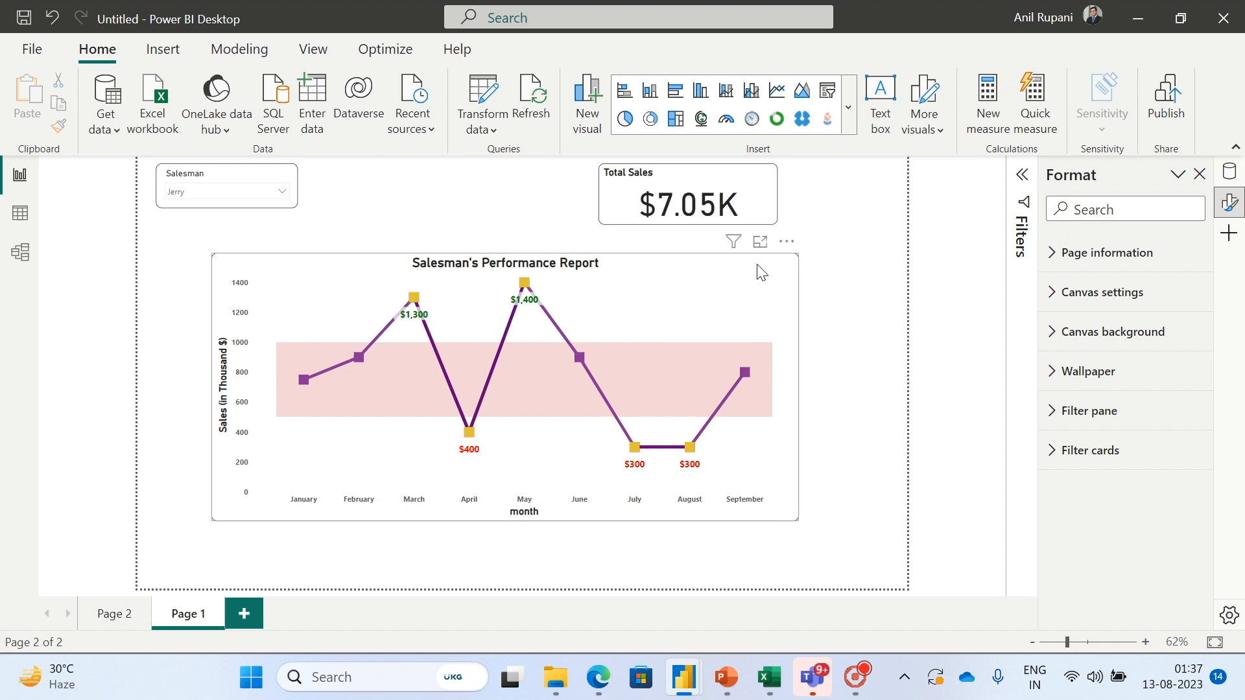
Add the Maximum target field from Sales_table to the combo chart's line y-axis.
{"action": "left_click", "coordinate": [777, 275]}
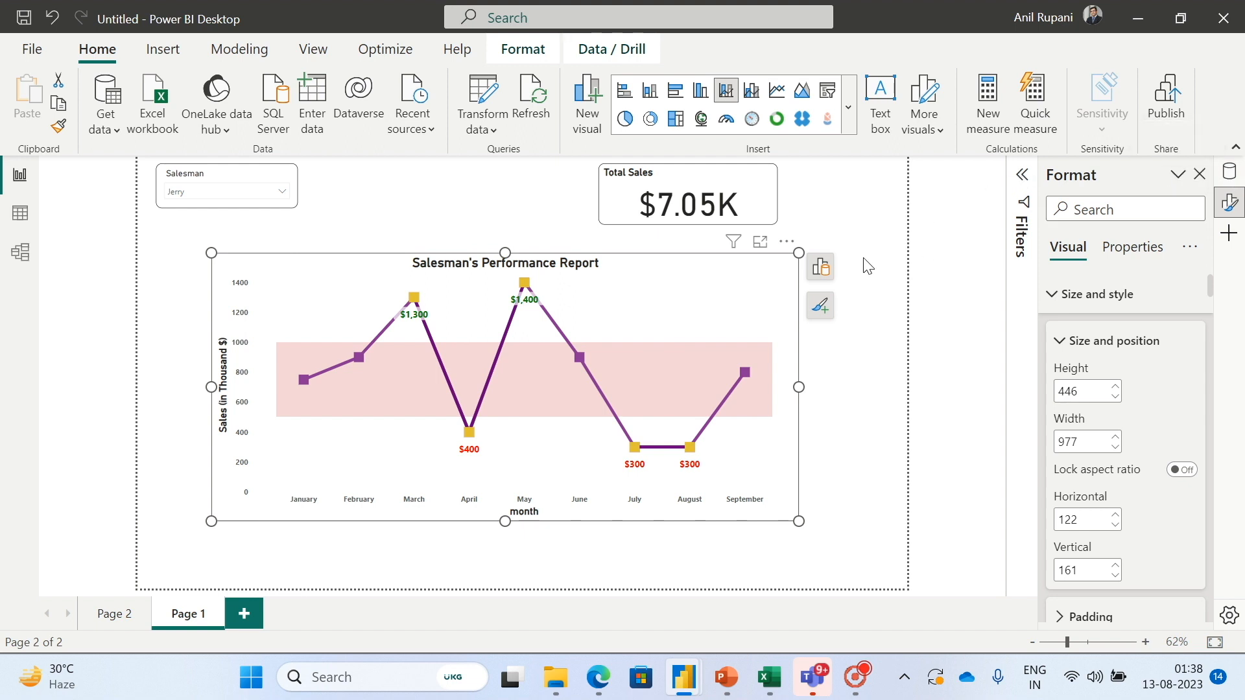
{"action": "left_click", "coordinate": [821, 267]}
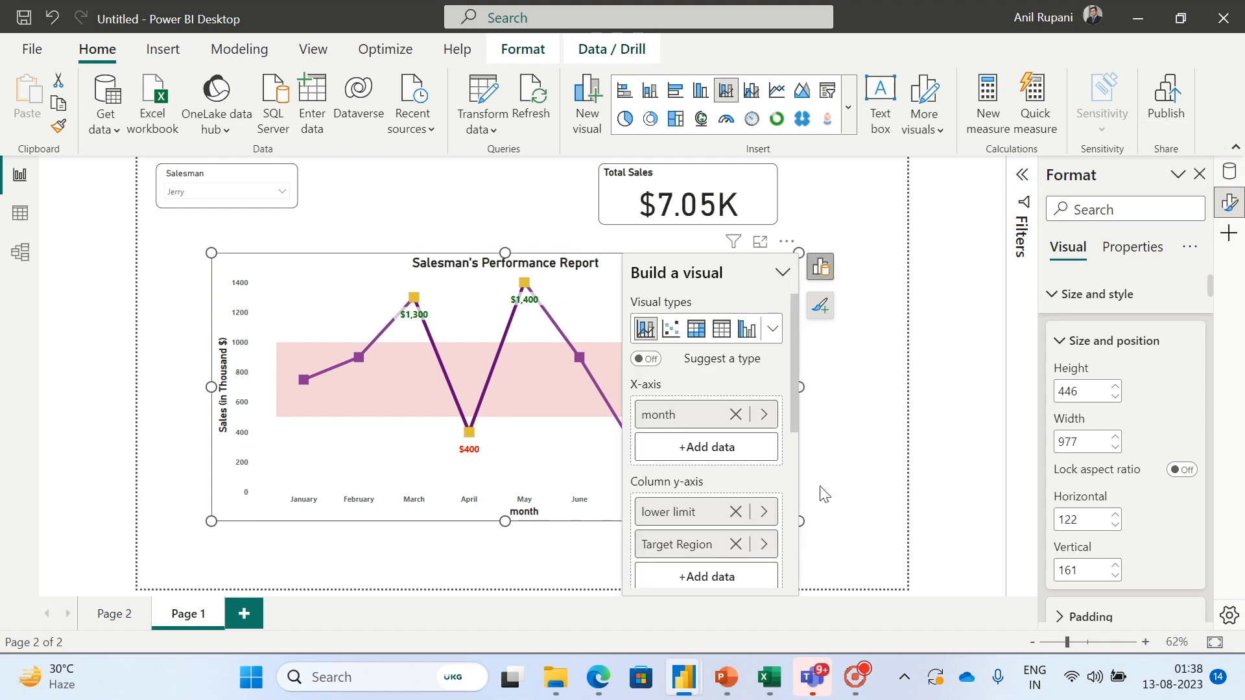
{"action": "scroll", "coordinate": [794, 411], "scroll_direction": "down", "scroll_amount": 6}
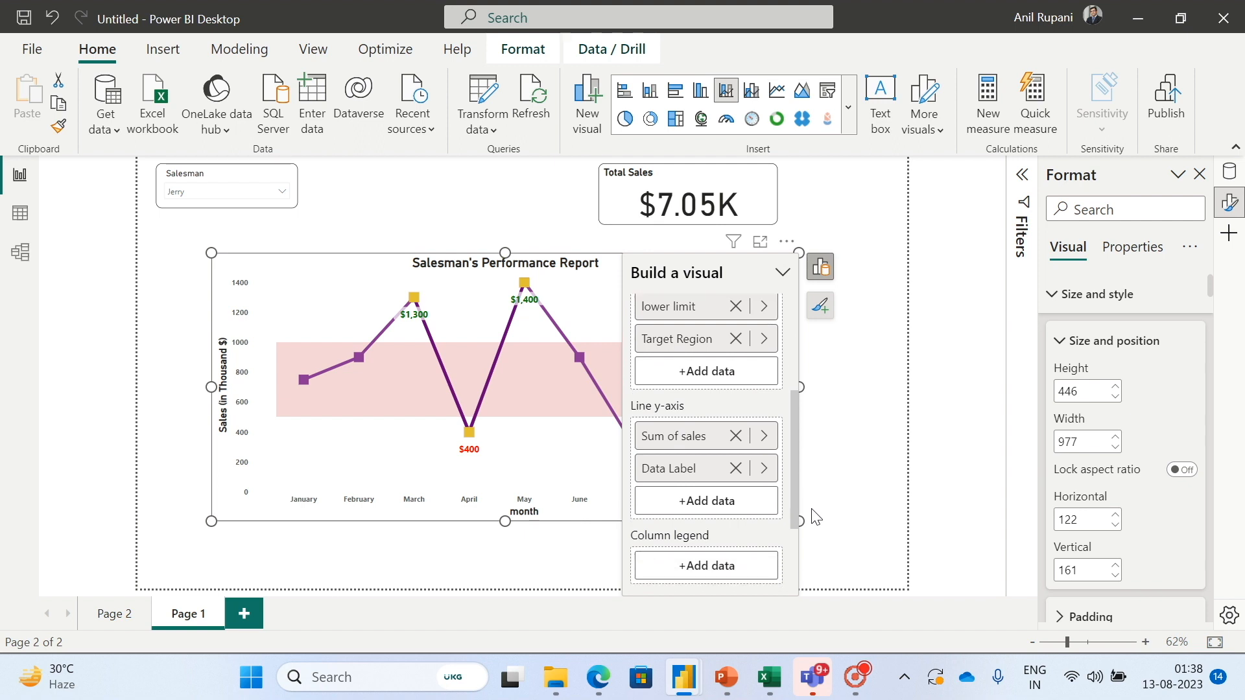
{"action": "left_click", "coordinate": [713, 501]}
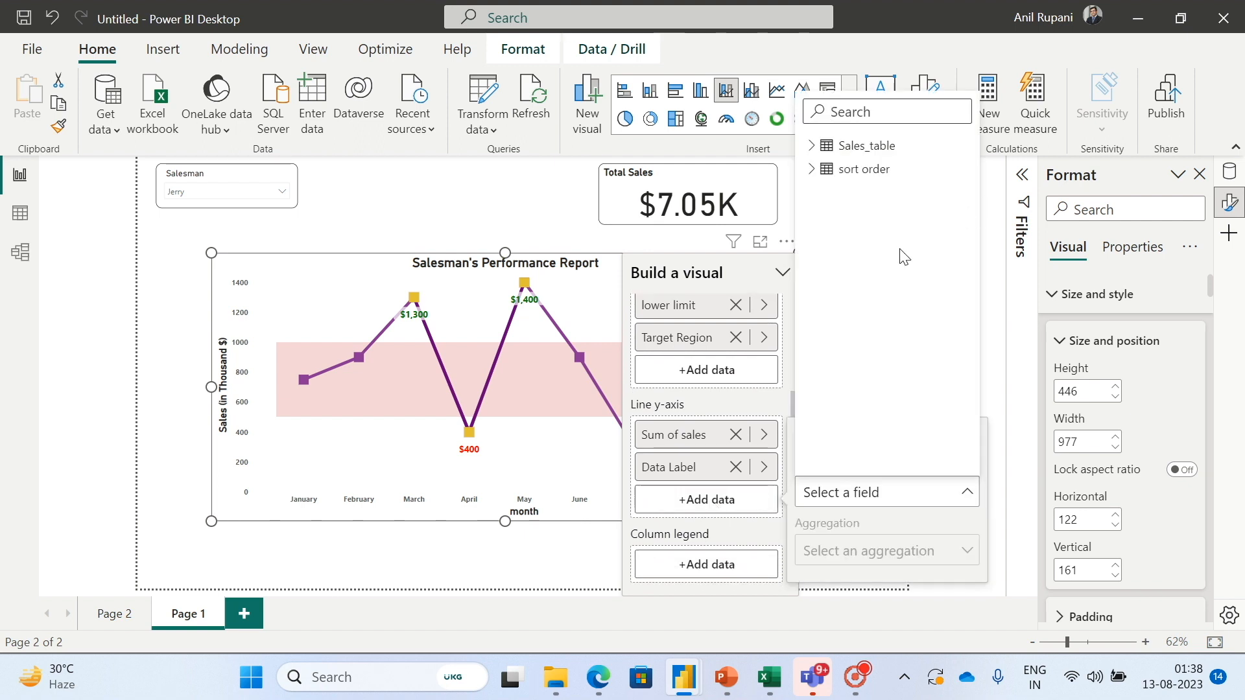
{"action": "left_click", "coordinate": [810, 146]}
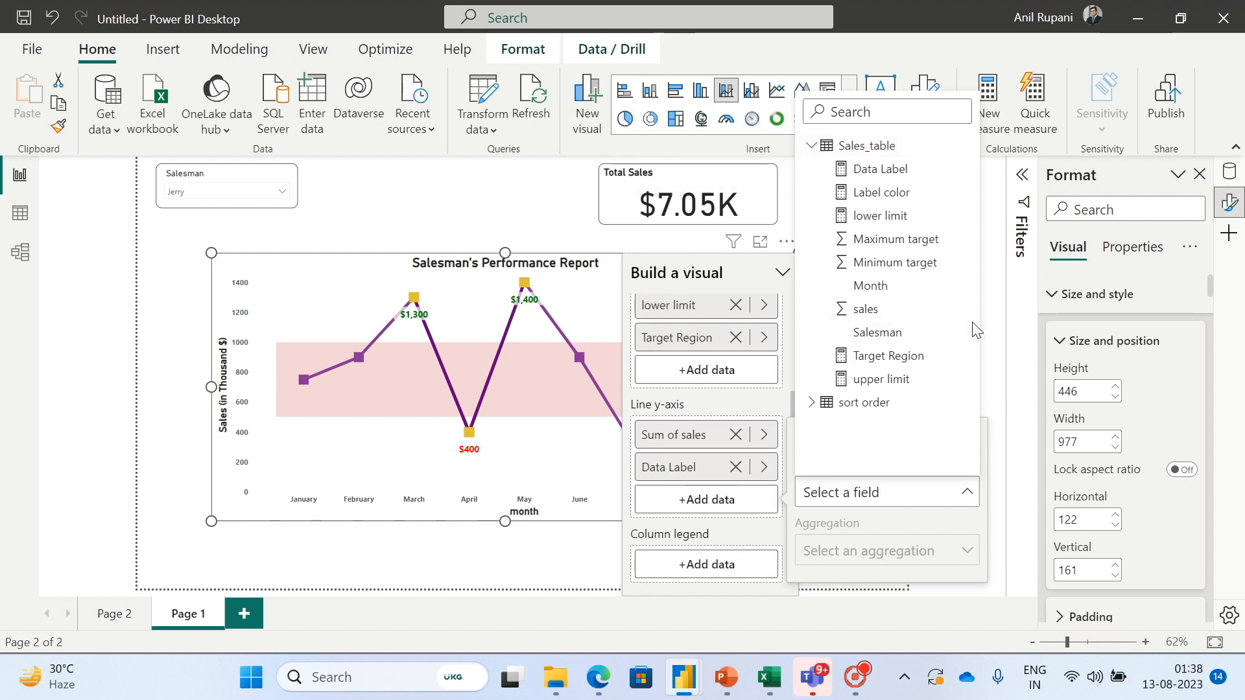
{"action": "left_click", "coordinate": [898, 239]}
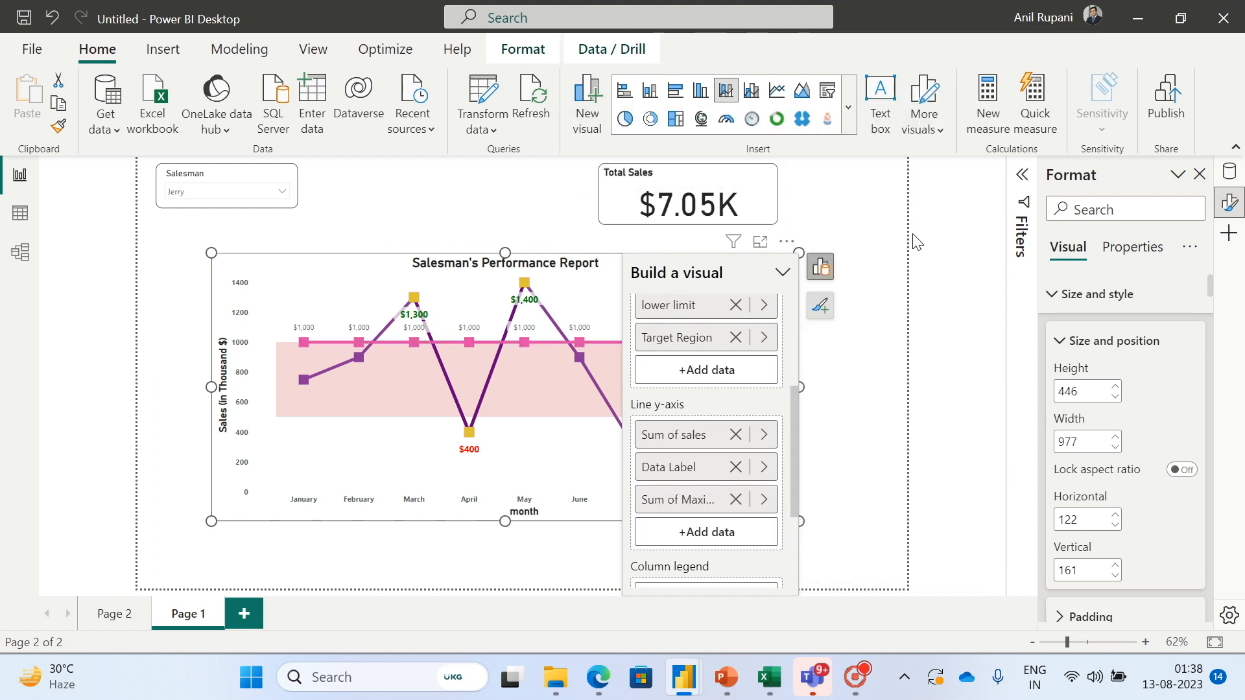
Add the Minimum target field from Sales_table to the combo chart's line y-axis.
{"action": "left_click", "coordinate": [731, 540]}
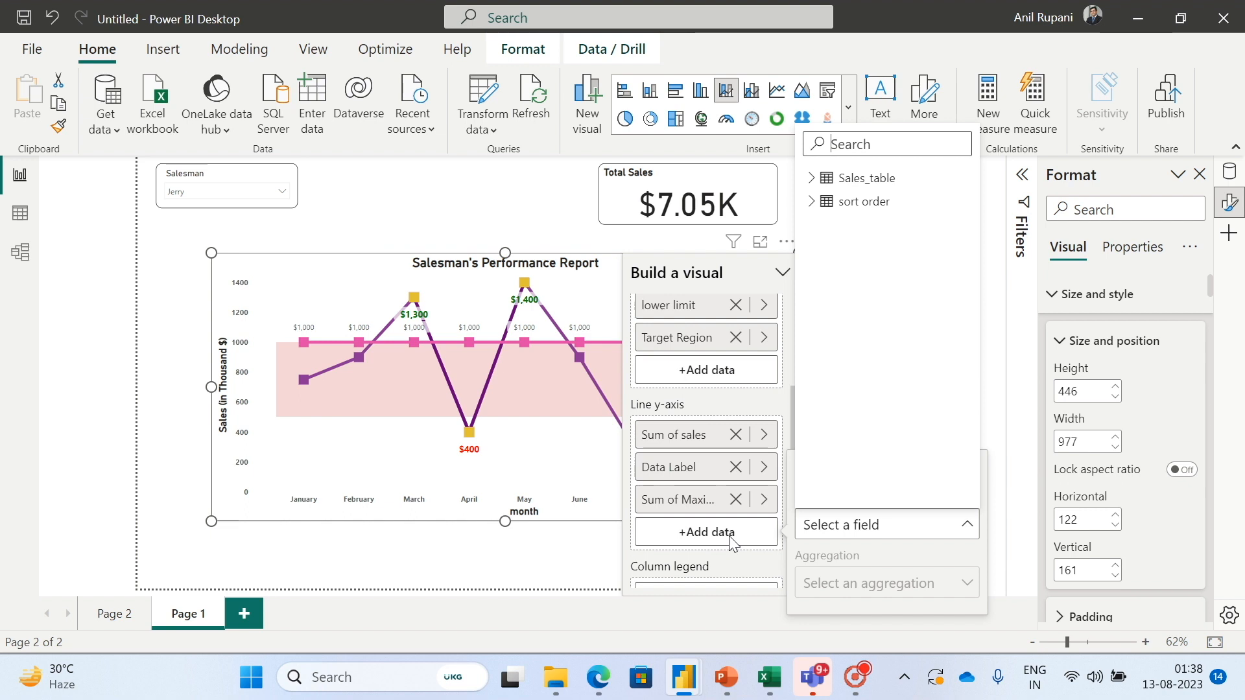
{"action": "left_click", "coordinate": [812, 179]}
{"action": "left_click", "coordinate": [929, 295]}
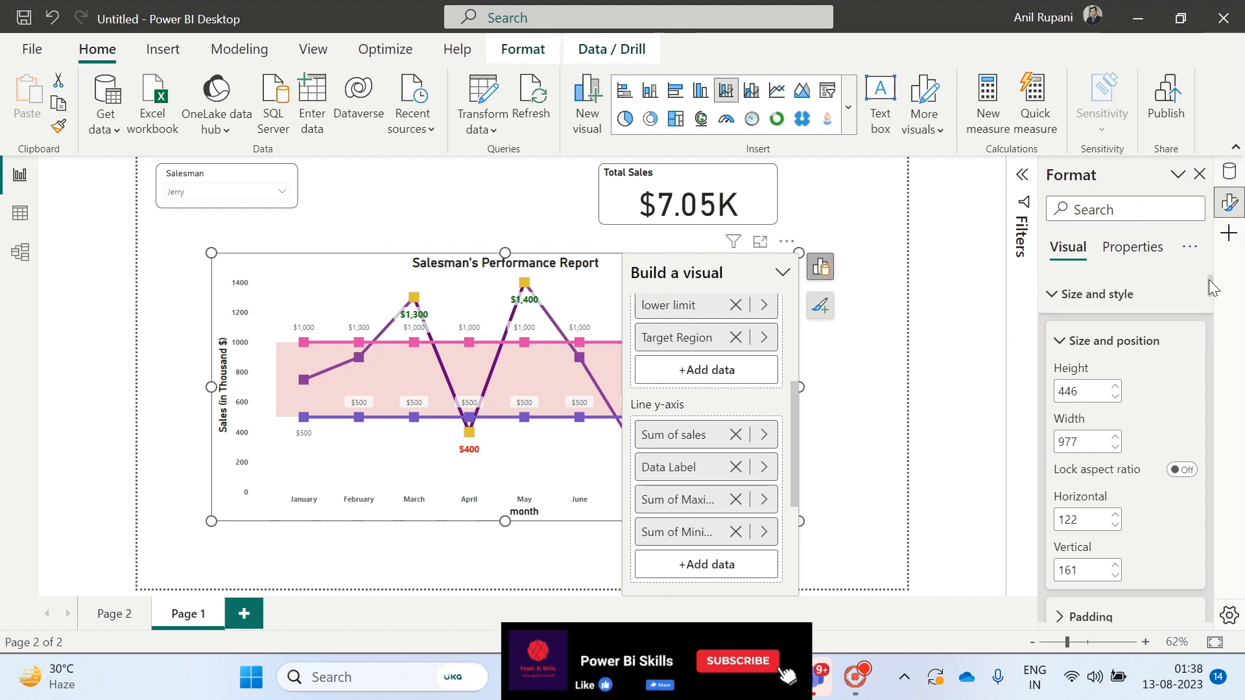
Set the line colors of Sum of Minimum target and Sum of Maximum target to the red theme color.
{"action": "left_click_drag", "start_coordinate": [1213, 280], "coordinate": [1244, 514]}
{"action": "scroll", "coordinate": [1156, 408], "scroll_direction": "down", "scroll_amount": 3}
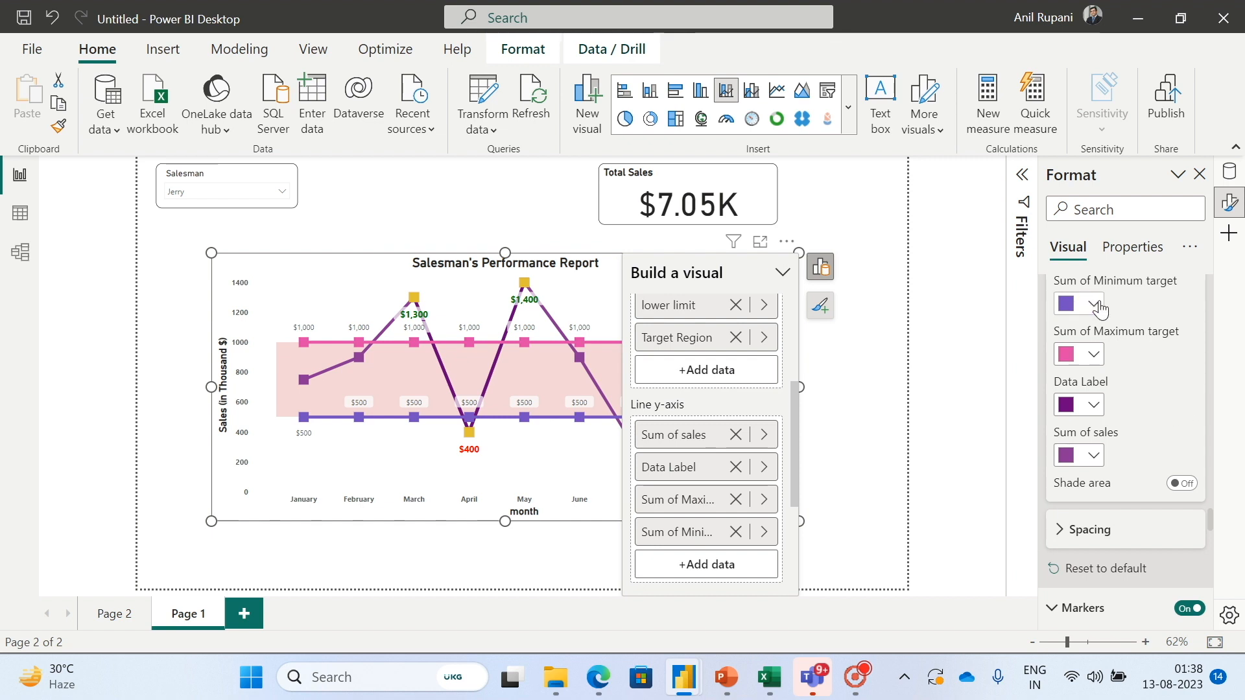
{"action": "left_click", "coordinate": [1096, 306]}
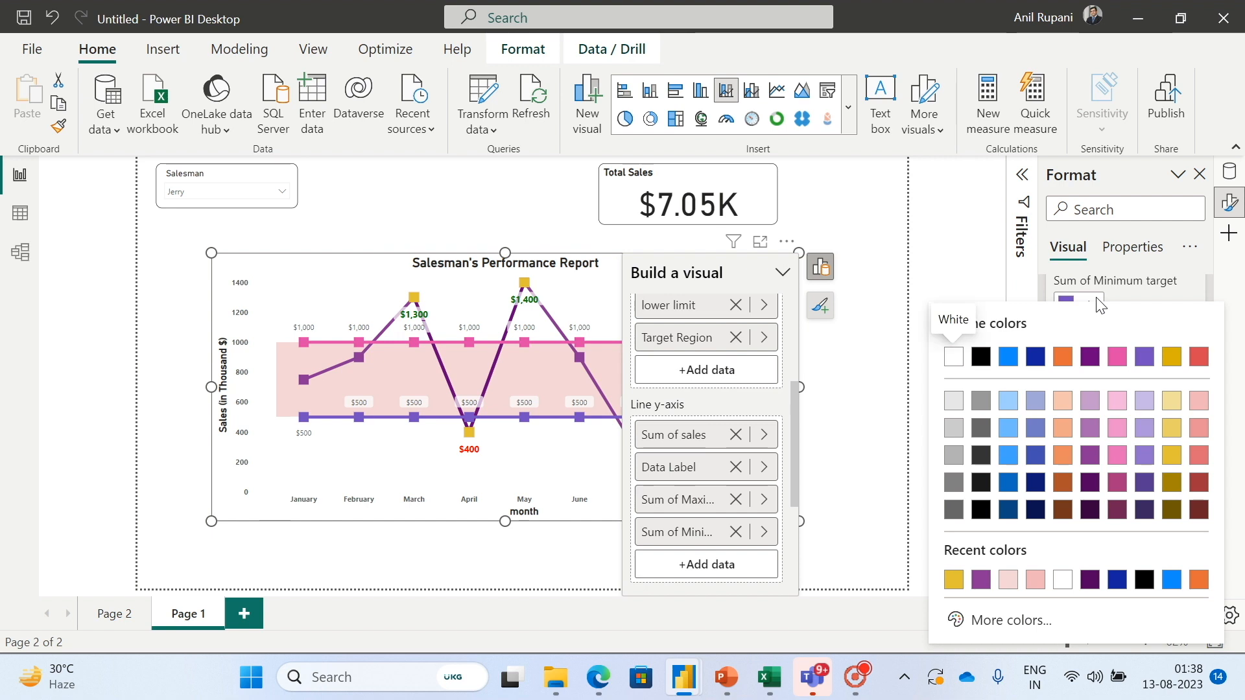
{"action": "left_click", "coordinate": [1200, 358]}
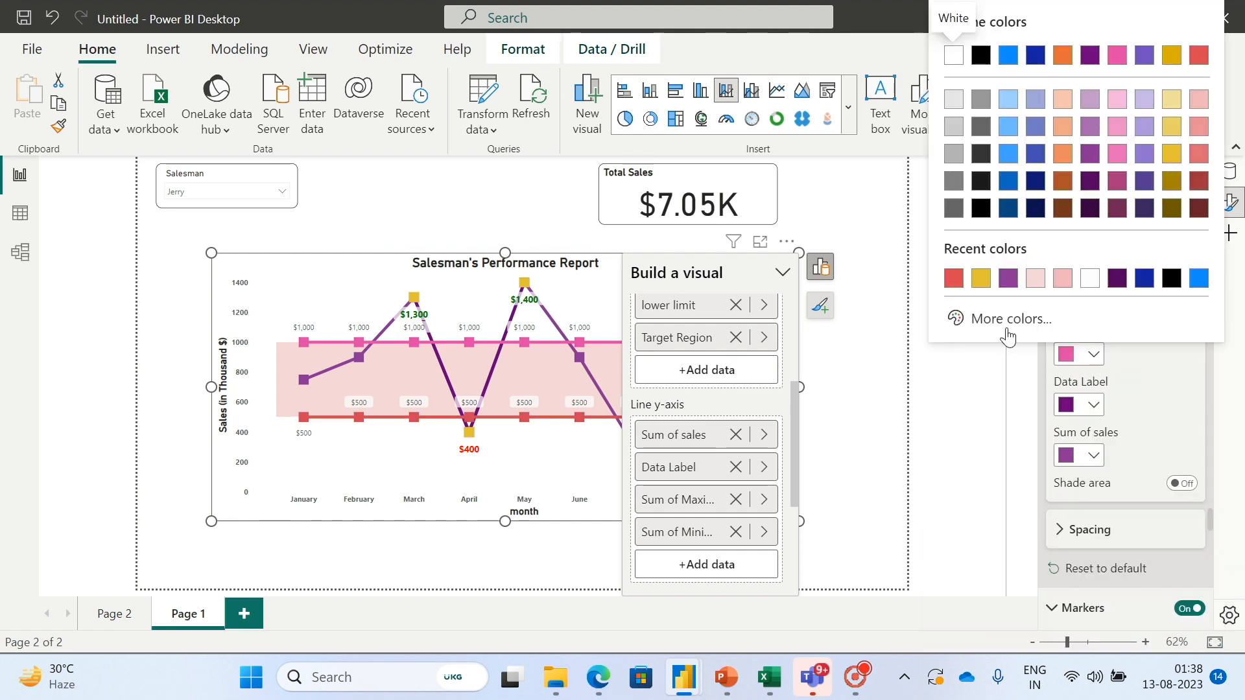
{"action": "left_click", "coordinate": [953, 278]}
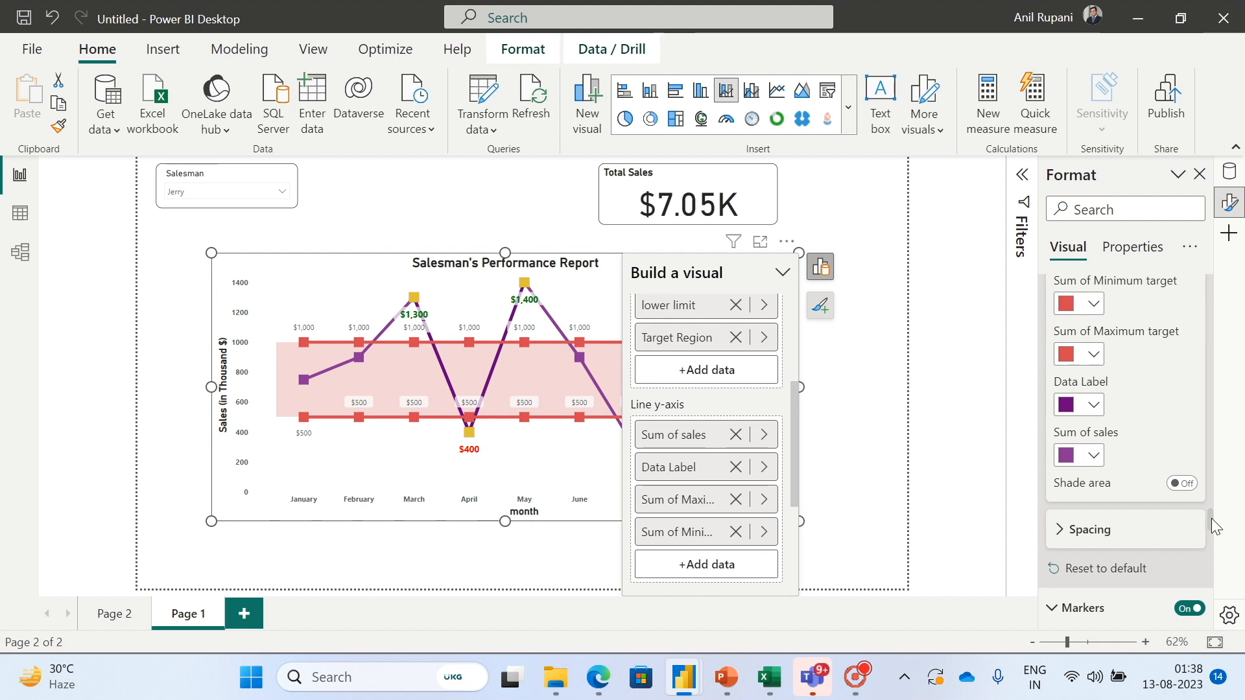
Turn off the markers for the Sum of Maximum target and Sum of Minimum target series in the combo chart.
{"action": "mouse_move", "coordinate": [1210, 519]}
{"action": "left_mouse_down"}
{"action": "mouse_move", "coordinate": [1213, 565]}
{"action": "mouse_move", "coordinate": [1213, 536]}
{"action": "left_mouse_up"}
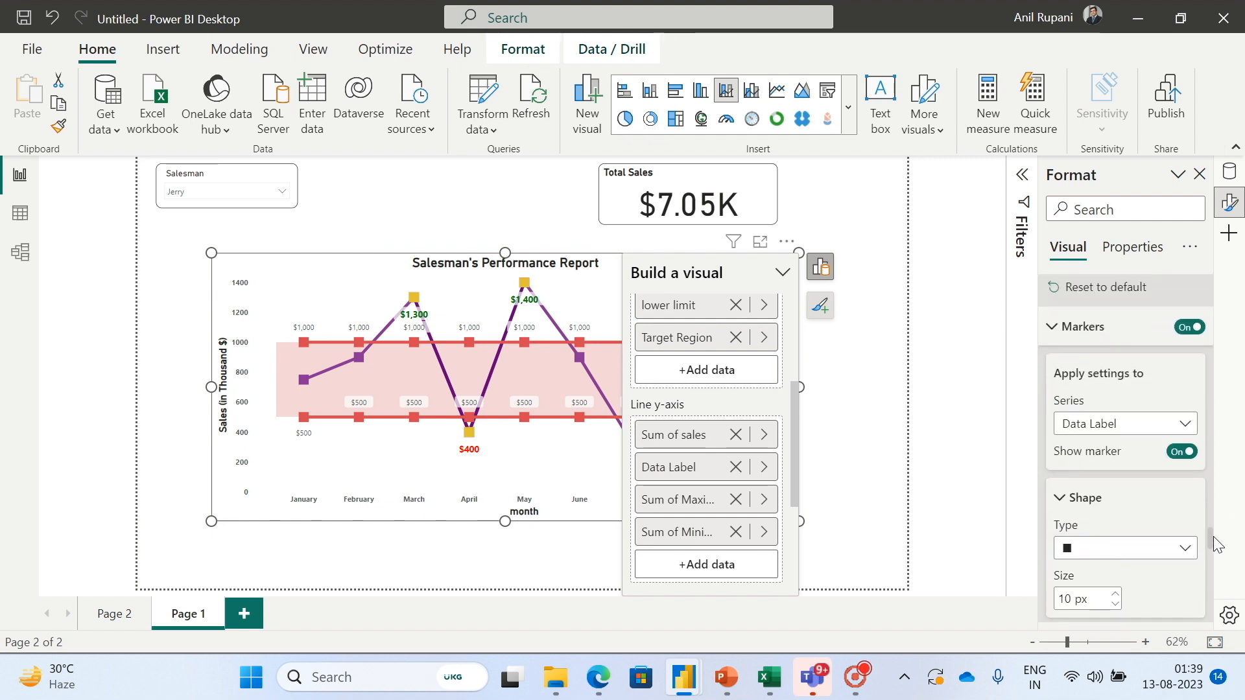
{"action": "left_click", "coordinate": [1151, 431]}
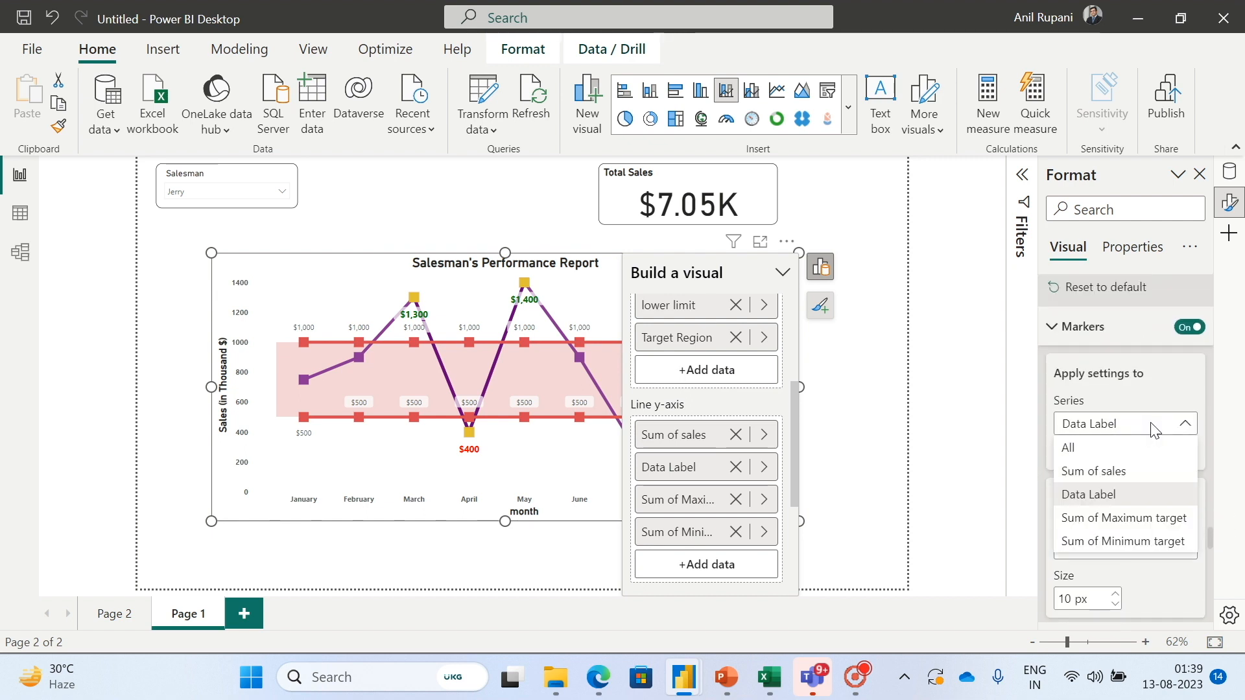
{"action": "left_click", "coordinate": [1129, 519]}
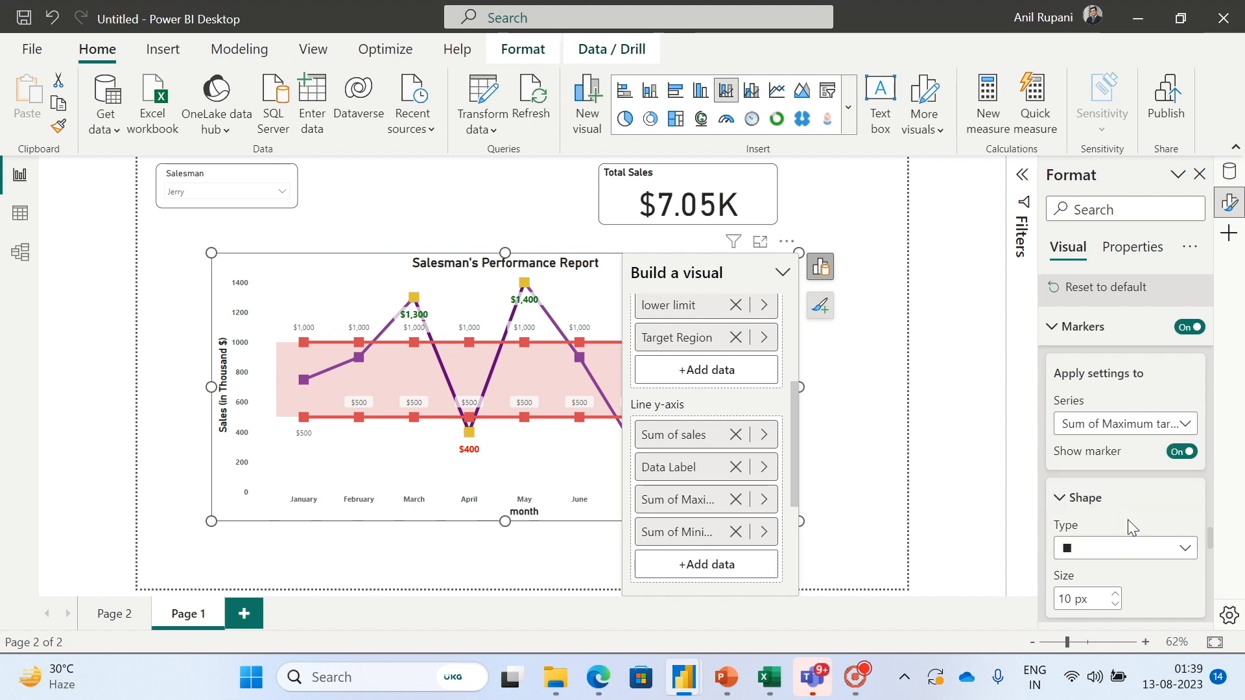
{"action": "left_click", "coordinate": [1177, 457]}
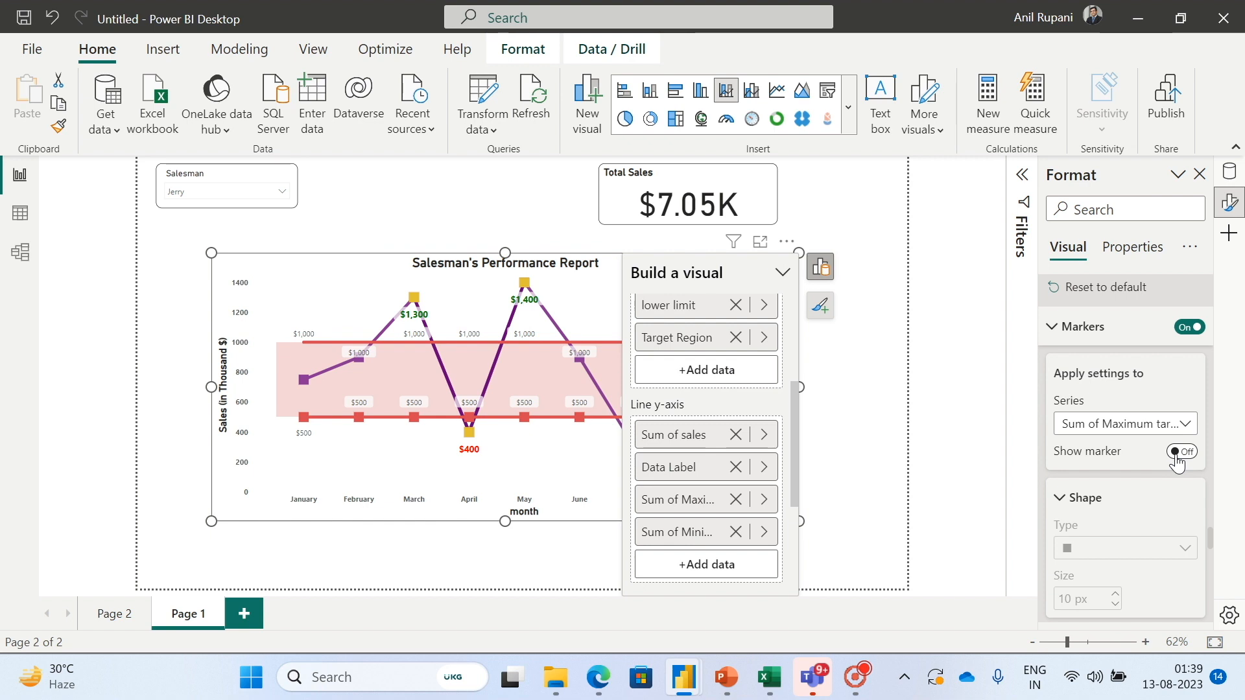
{"action": "left_click", "coordinate": [1167, 425]}
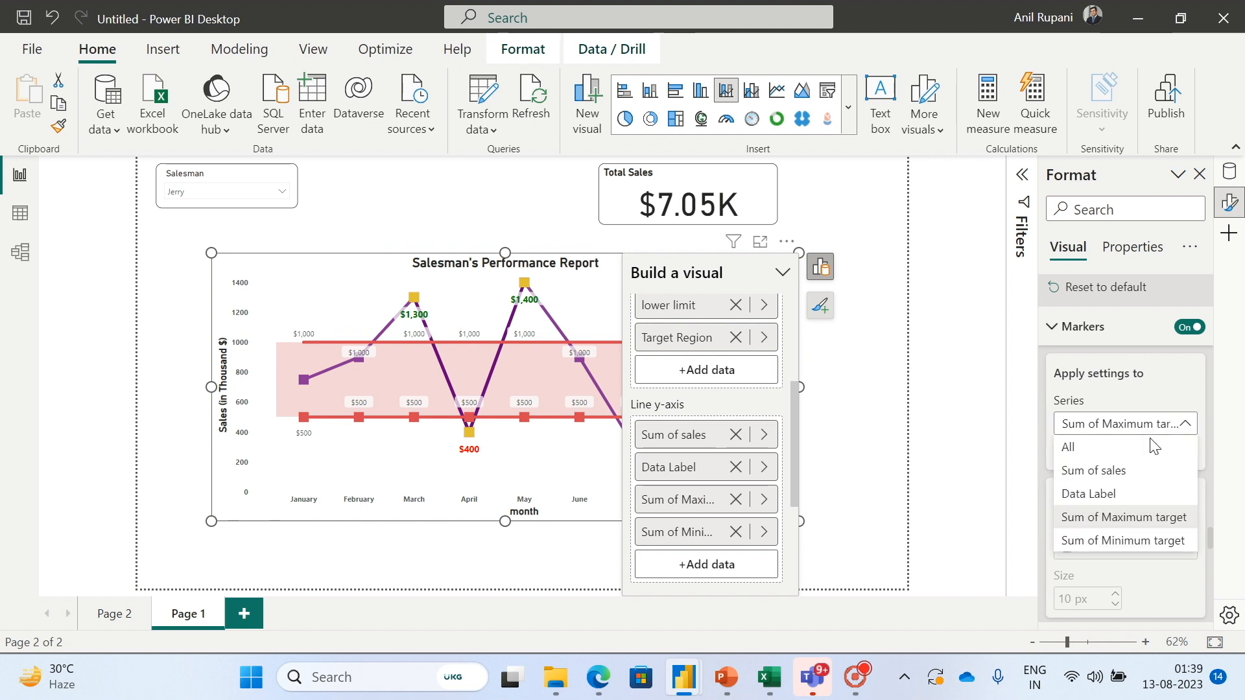
{"action": "left_click", "coordinate": [1110, 541]}
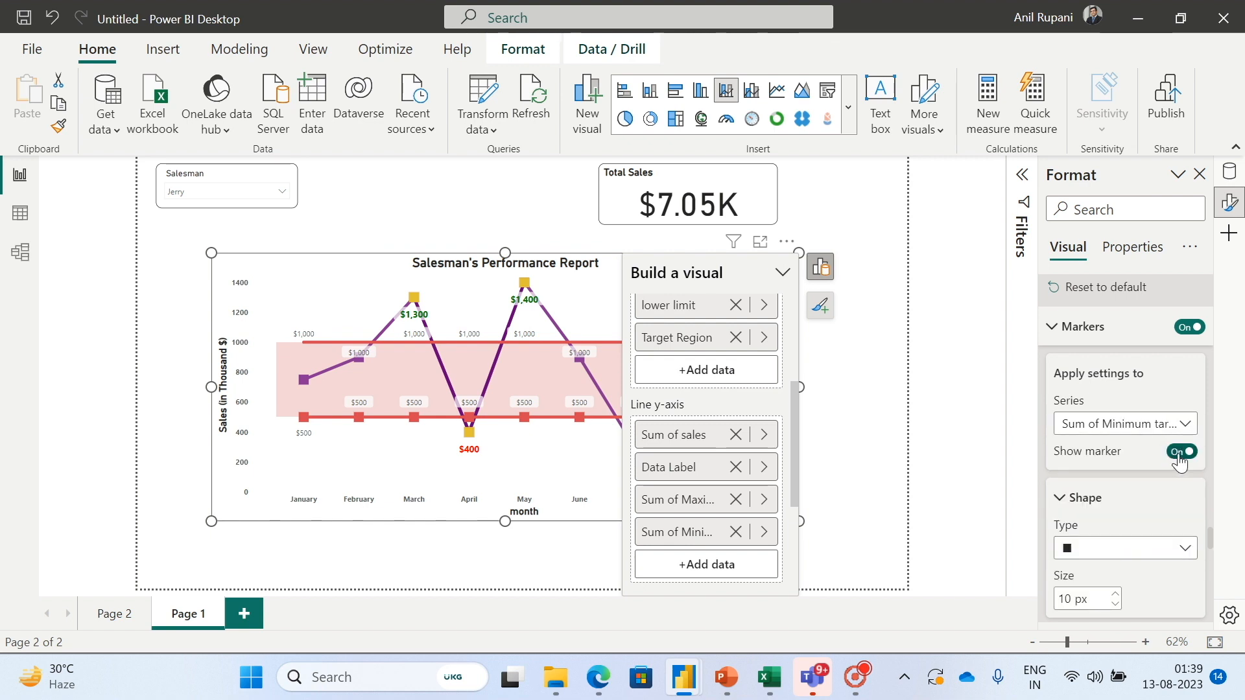
{"action": "left_click", "coordinate": [1179, 454]}
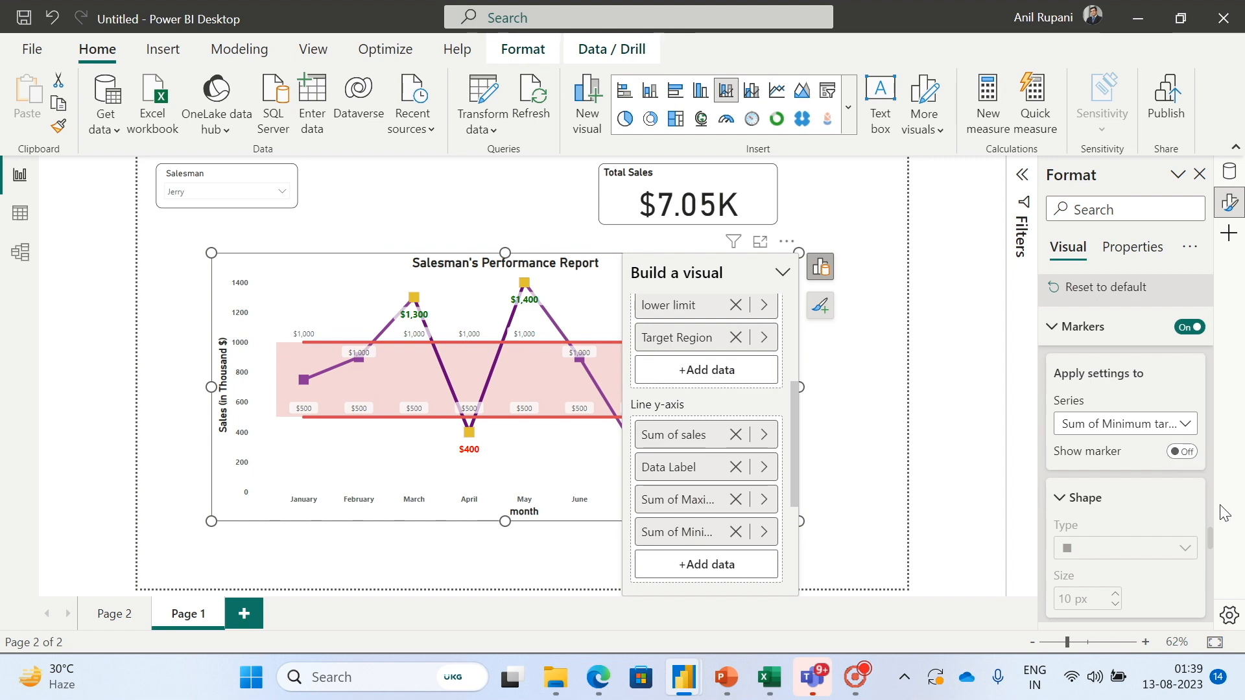
Hide the data labels of the Sum of Maximum target and Sum of Minimum target series, leaving the chart deselected.
{"action": "left_click_drag", "start_coordinate": [1210, 546], "coordinate": [1222, 567]}
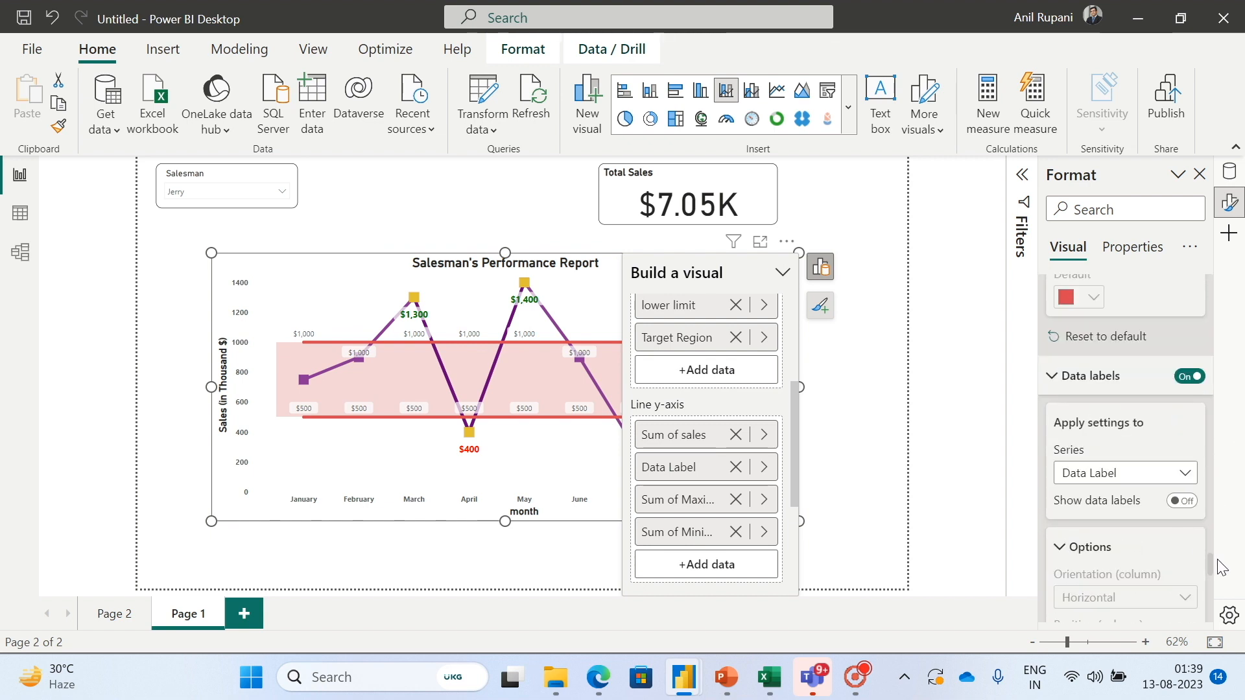
{"action": "left_click", "coordinate": [1181, 477]}
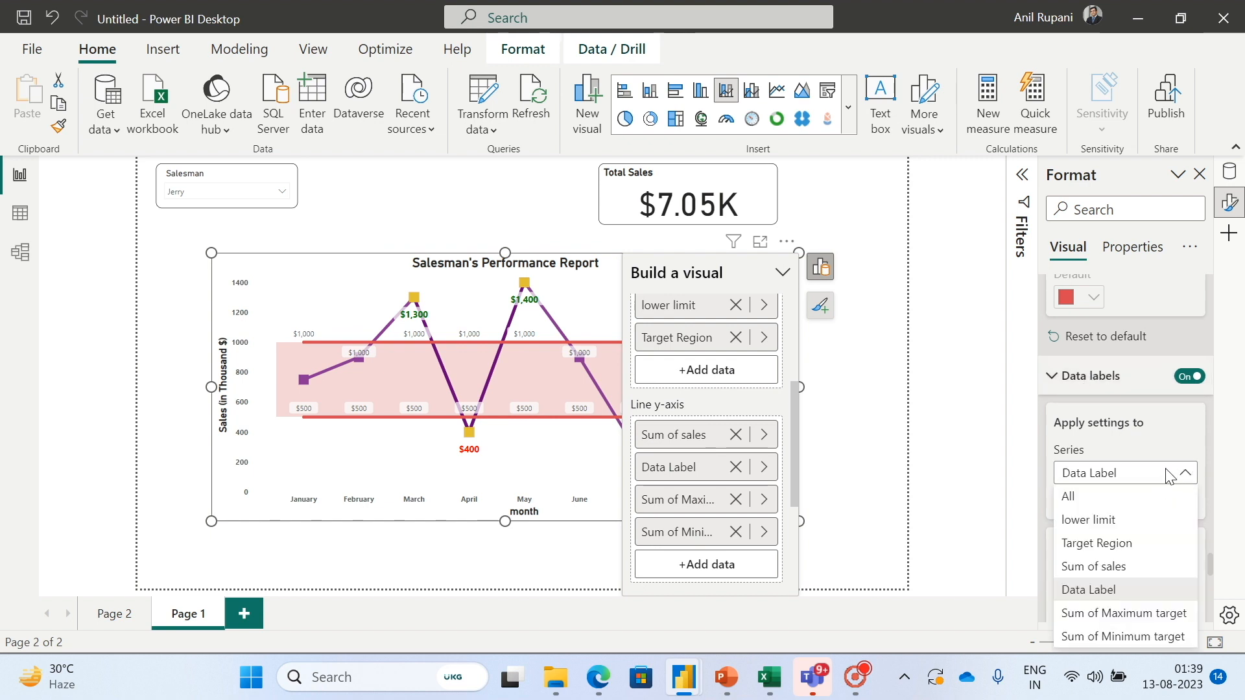
{"action": "left_click", "coordinate": [1144, 615]}
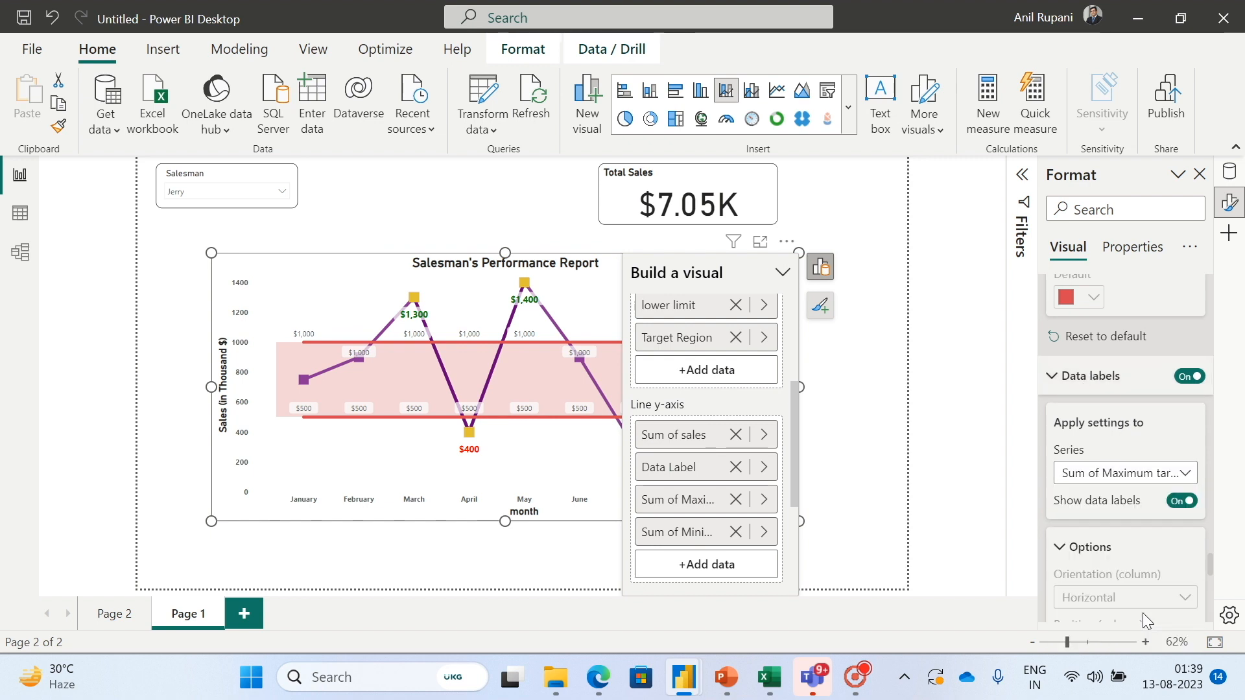
{"action": "left_click", "coordinate": [1181, 501]}
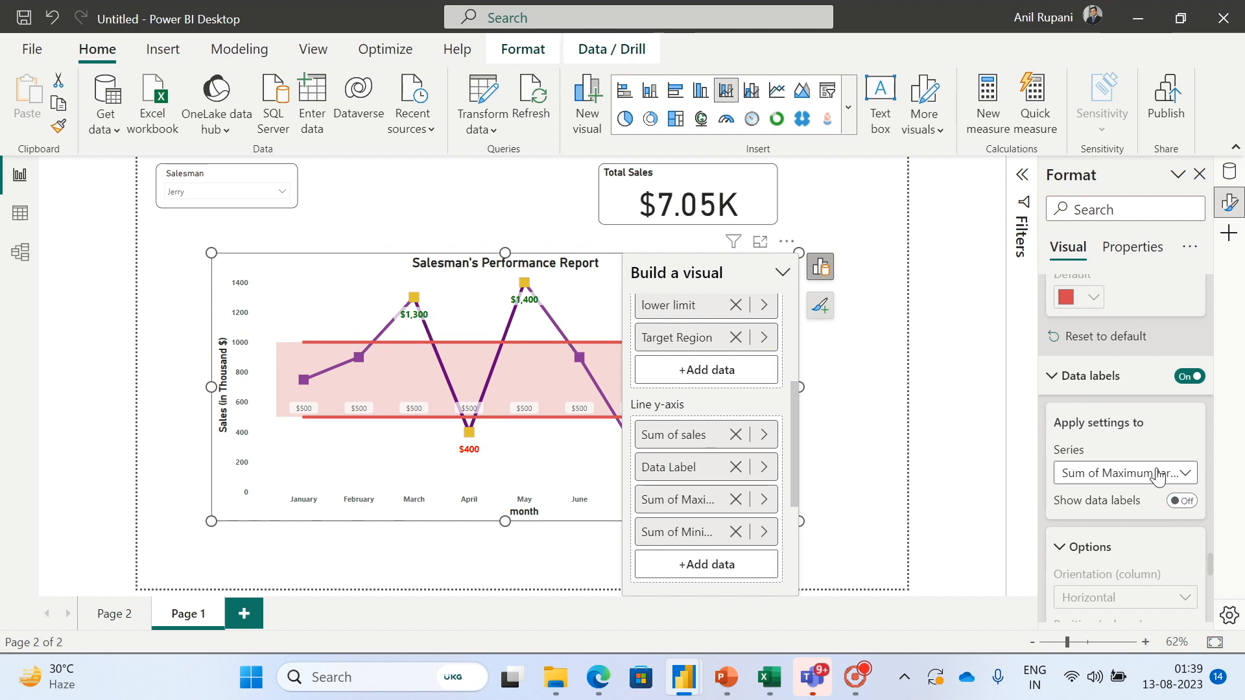
{"action": "left_click", "coordinate": [1159, 475]}
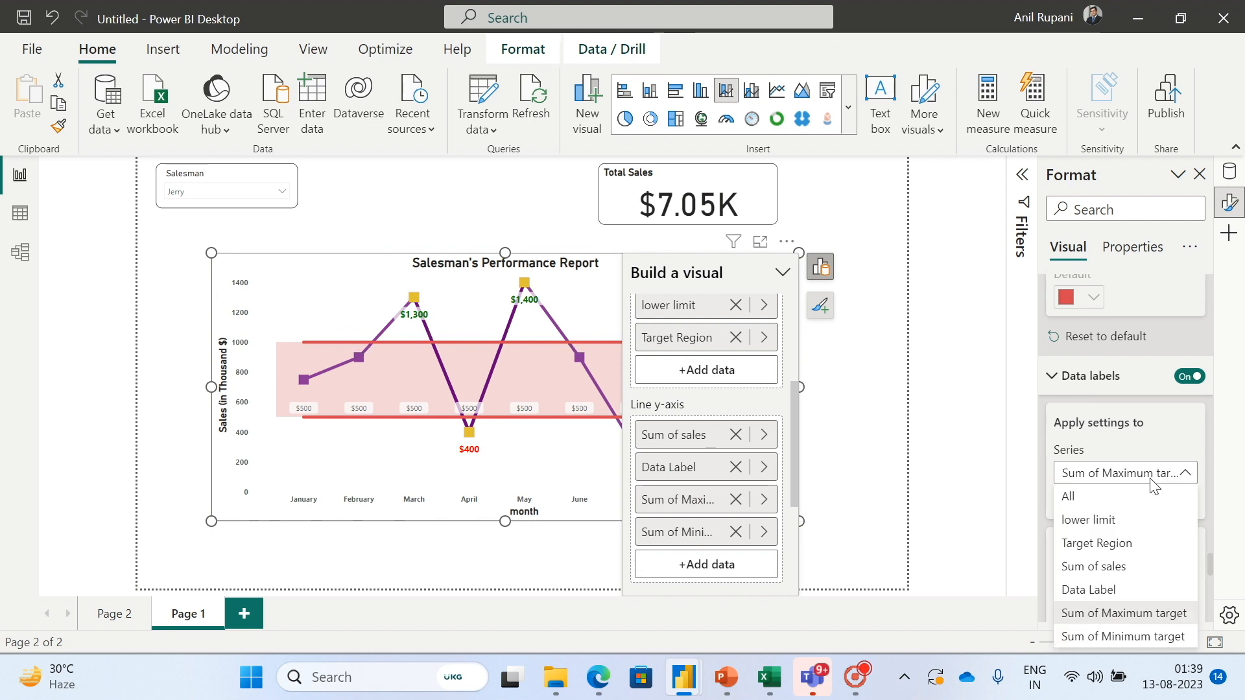
{"action": "left_click", "coordinate": [1122, 636]}
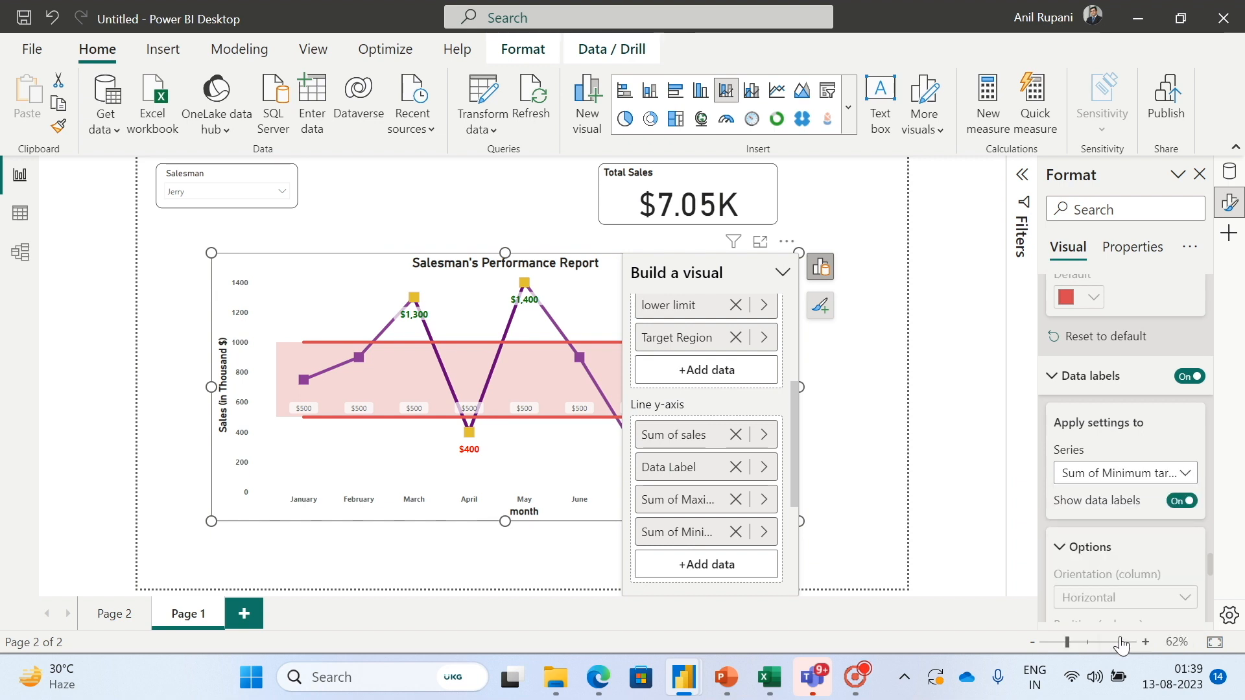
{"action": "left_click", "coordinate": [1177, 510]}
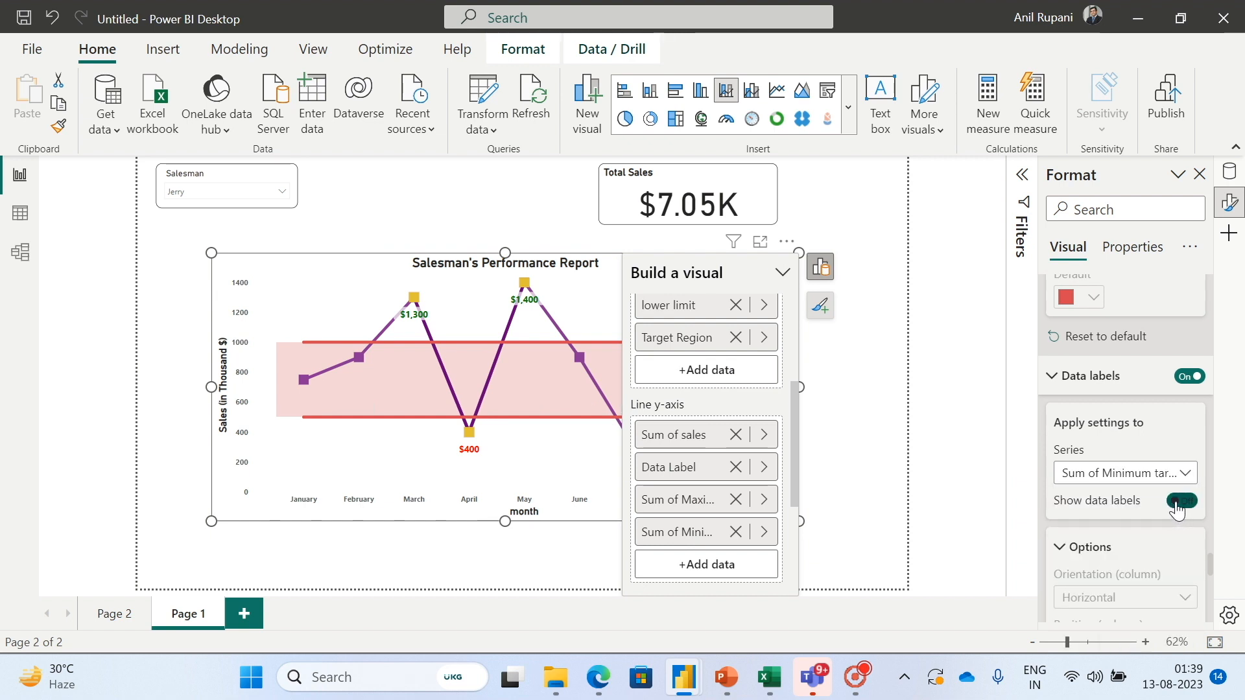
{"action": "left_click", "coordinate": [522, 207]}
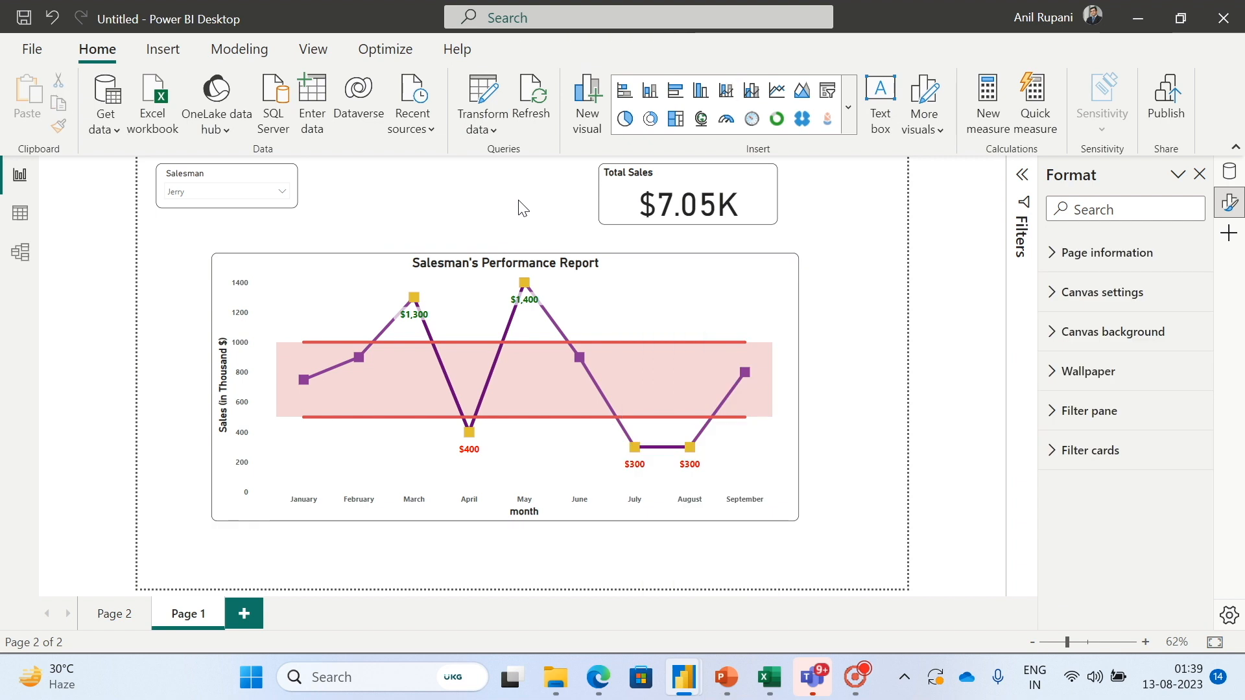